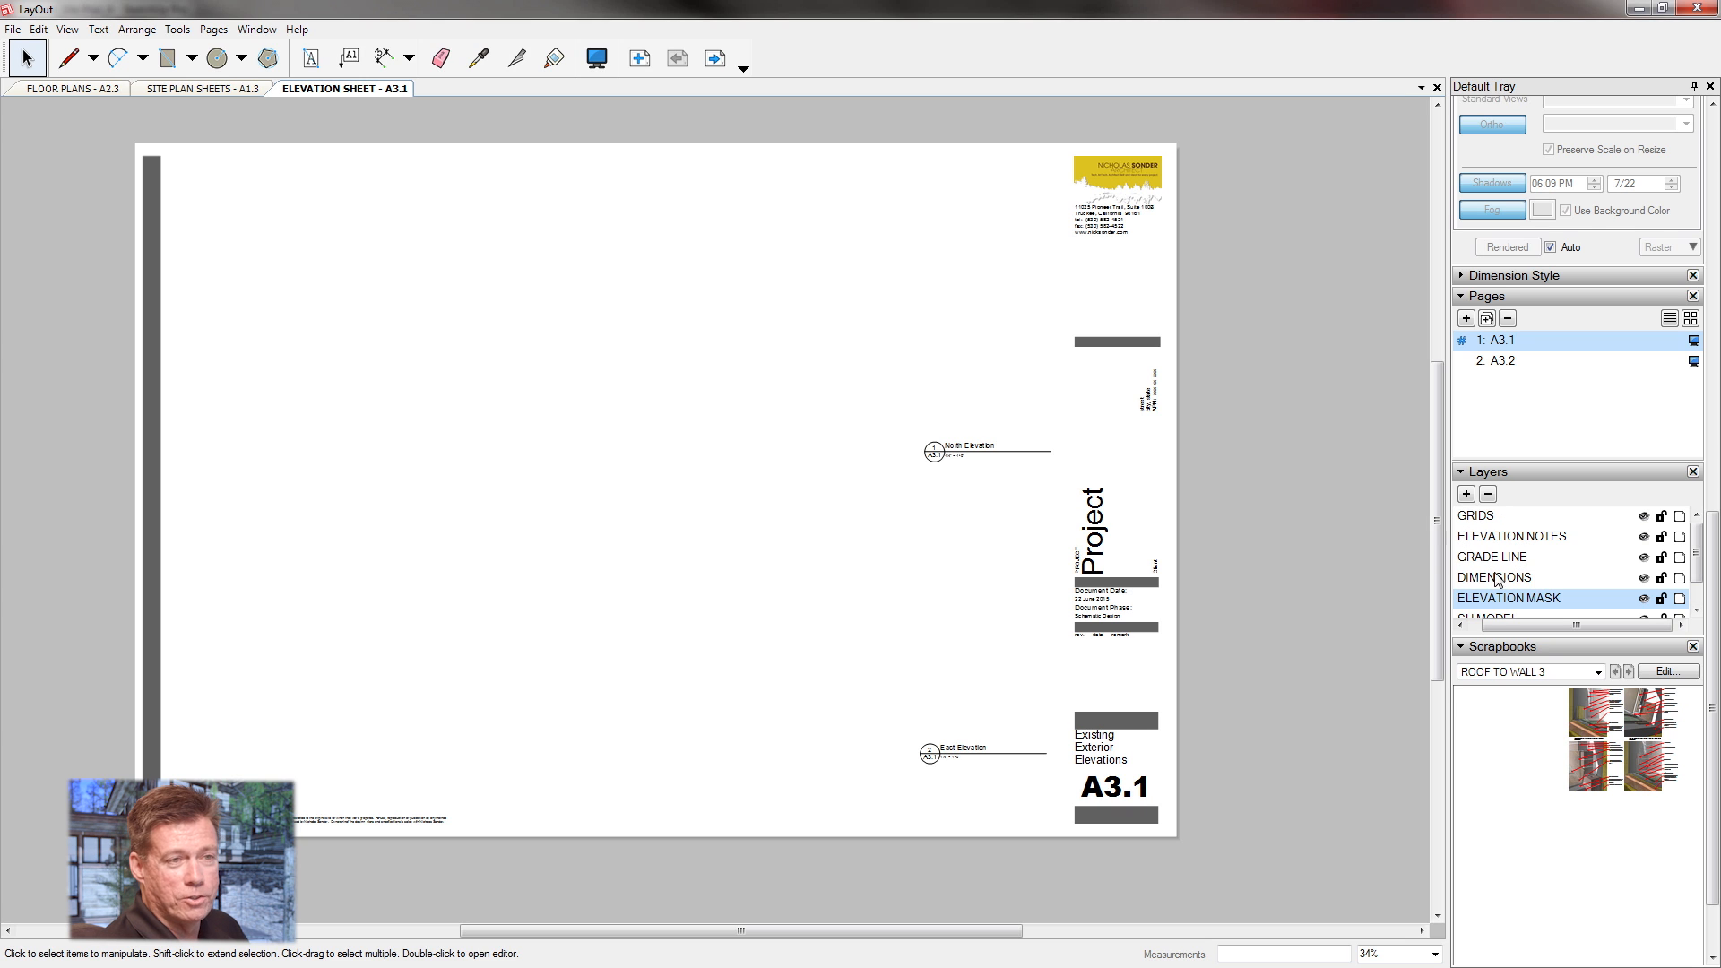
Insert the Steele_Plan 3 model from the 1502 Steele Pineland Sketchup folder onto the SU MODEL layer.
scroll(1704, 588, "down", 2)
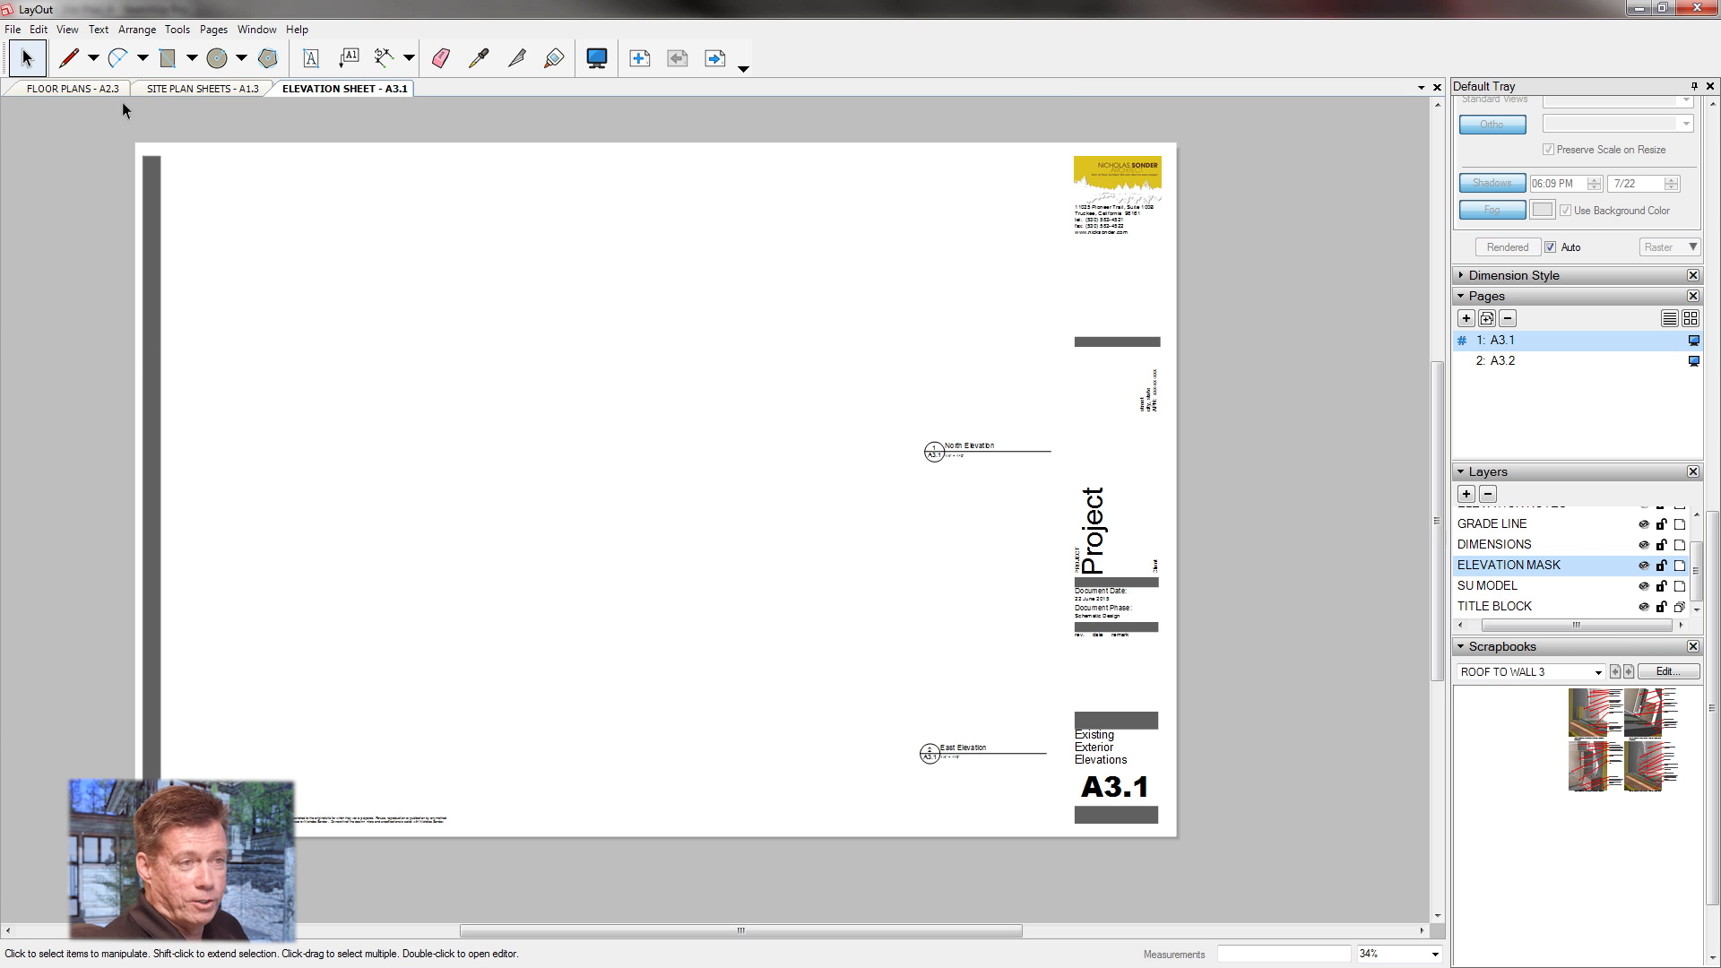
left_click(1494, 592)
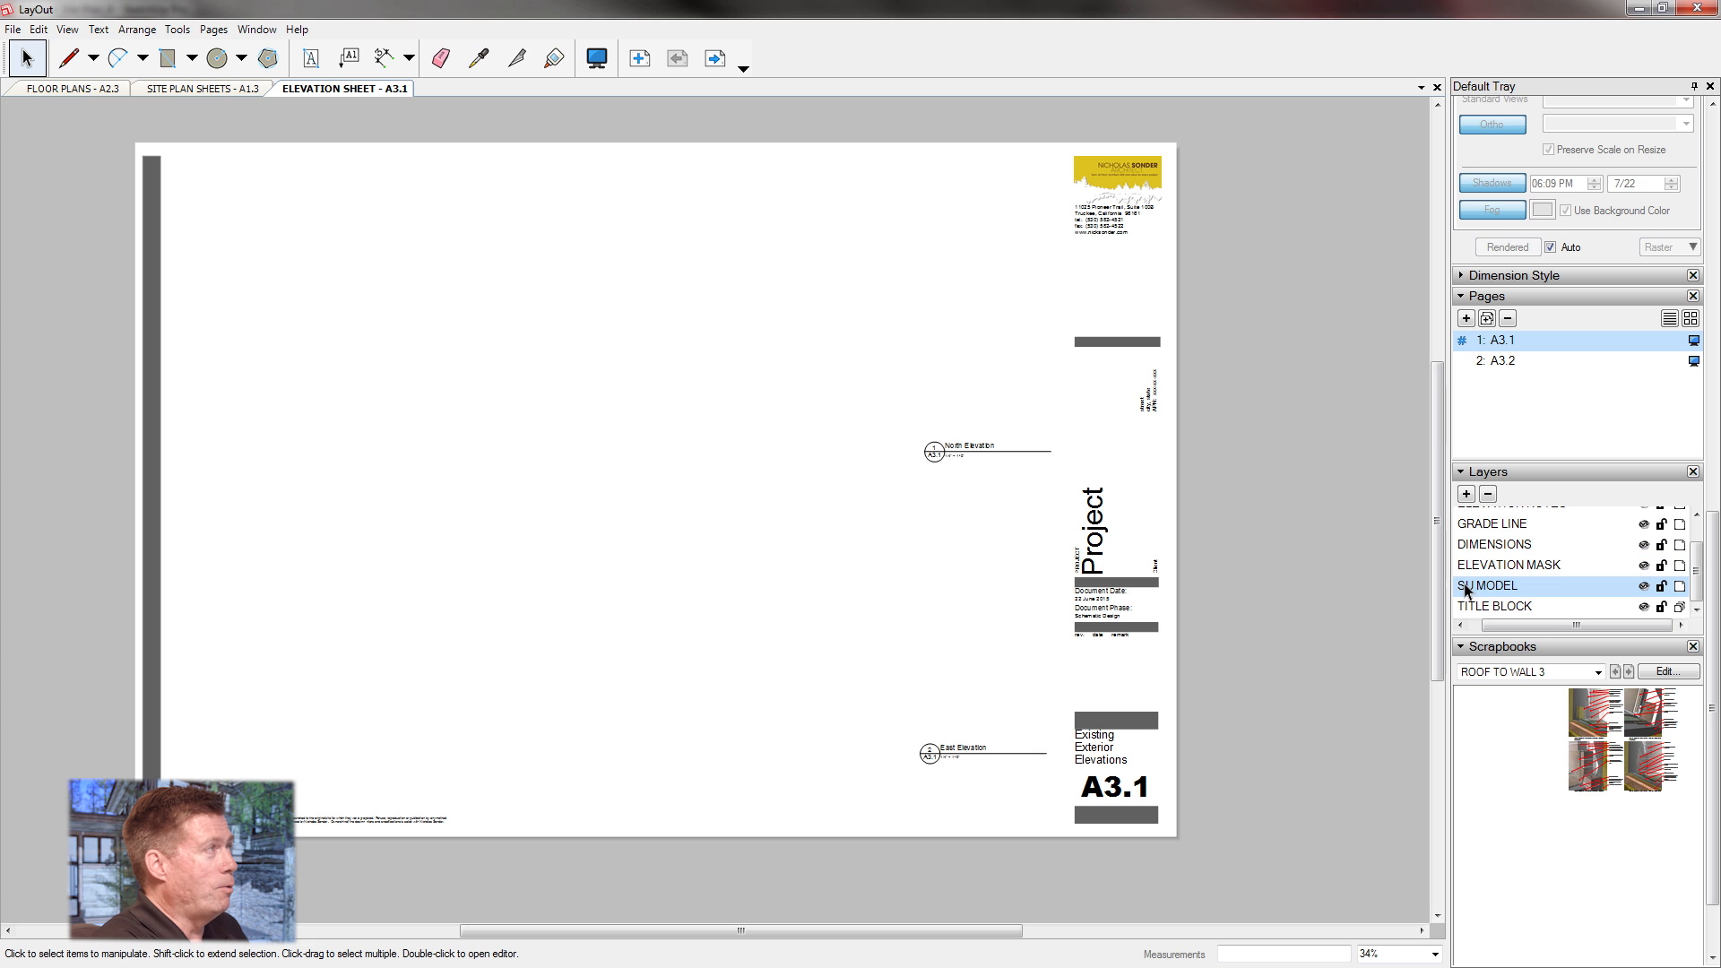
left_click(14, 29)
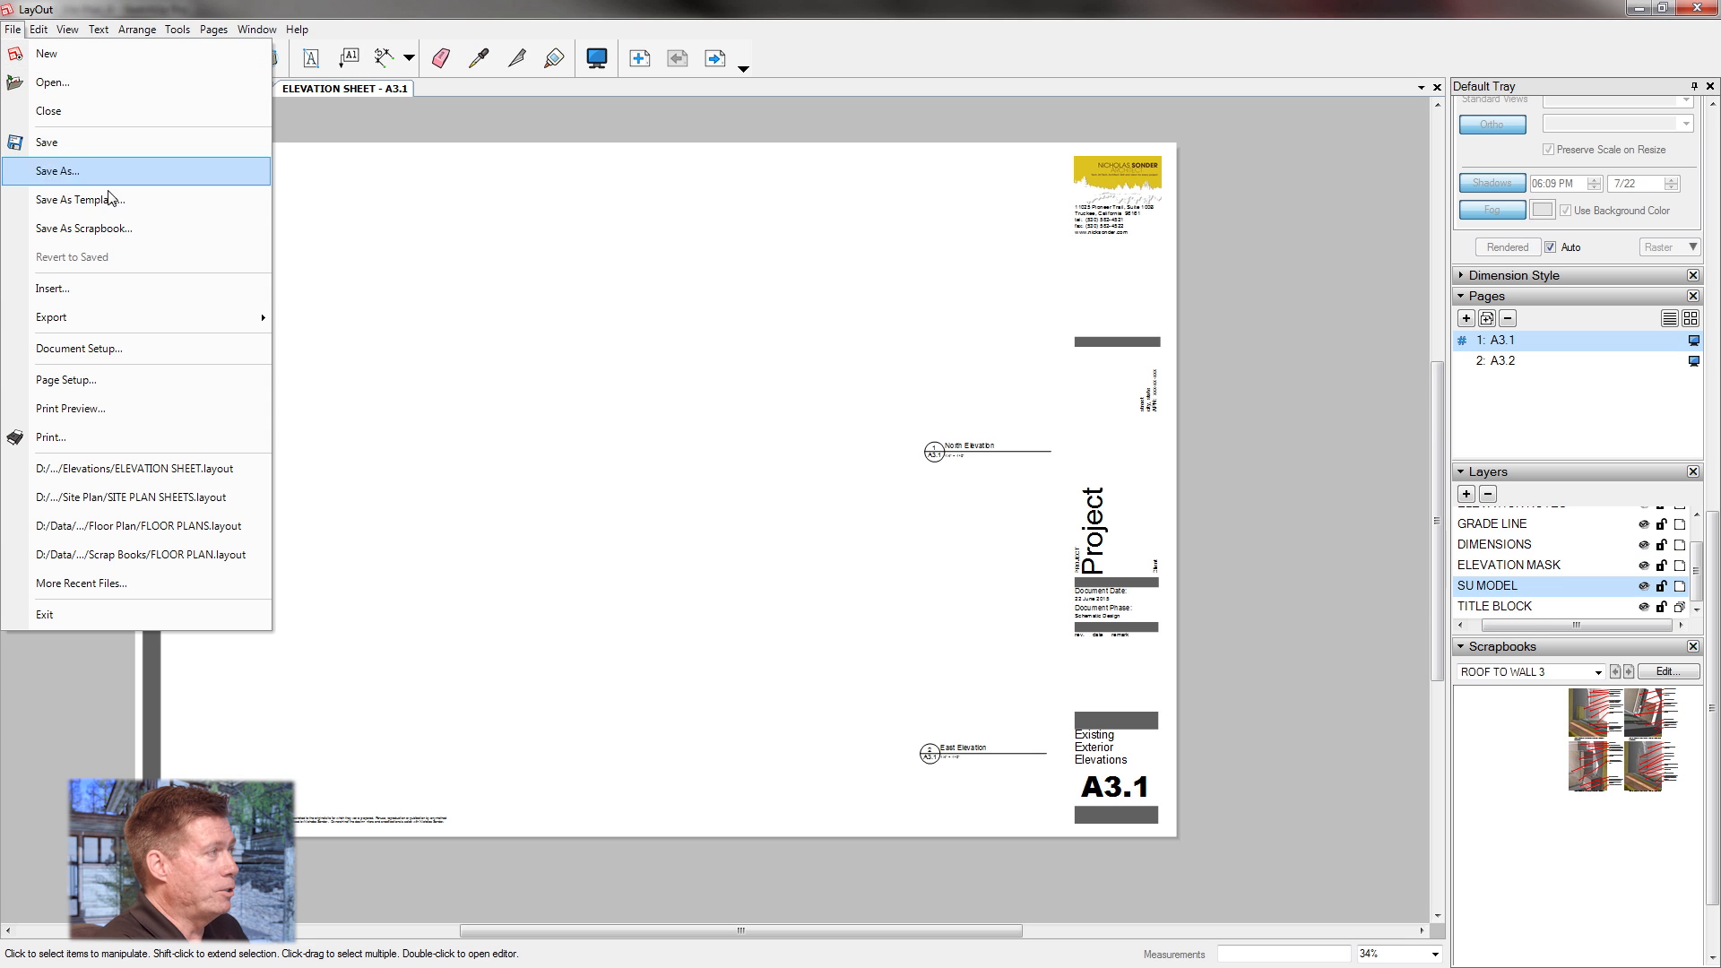
left_click(91, 290)
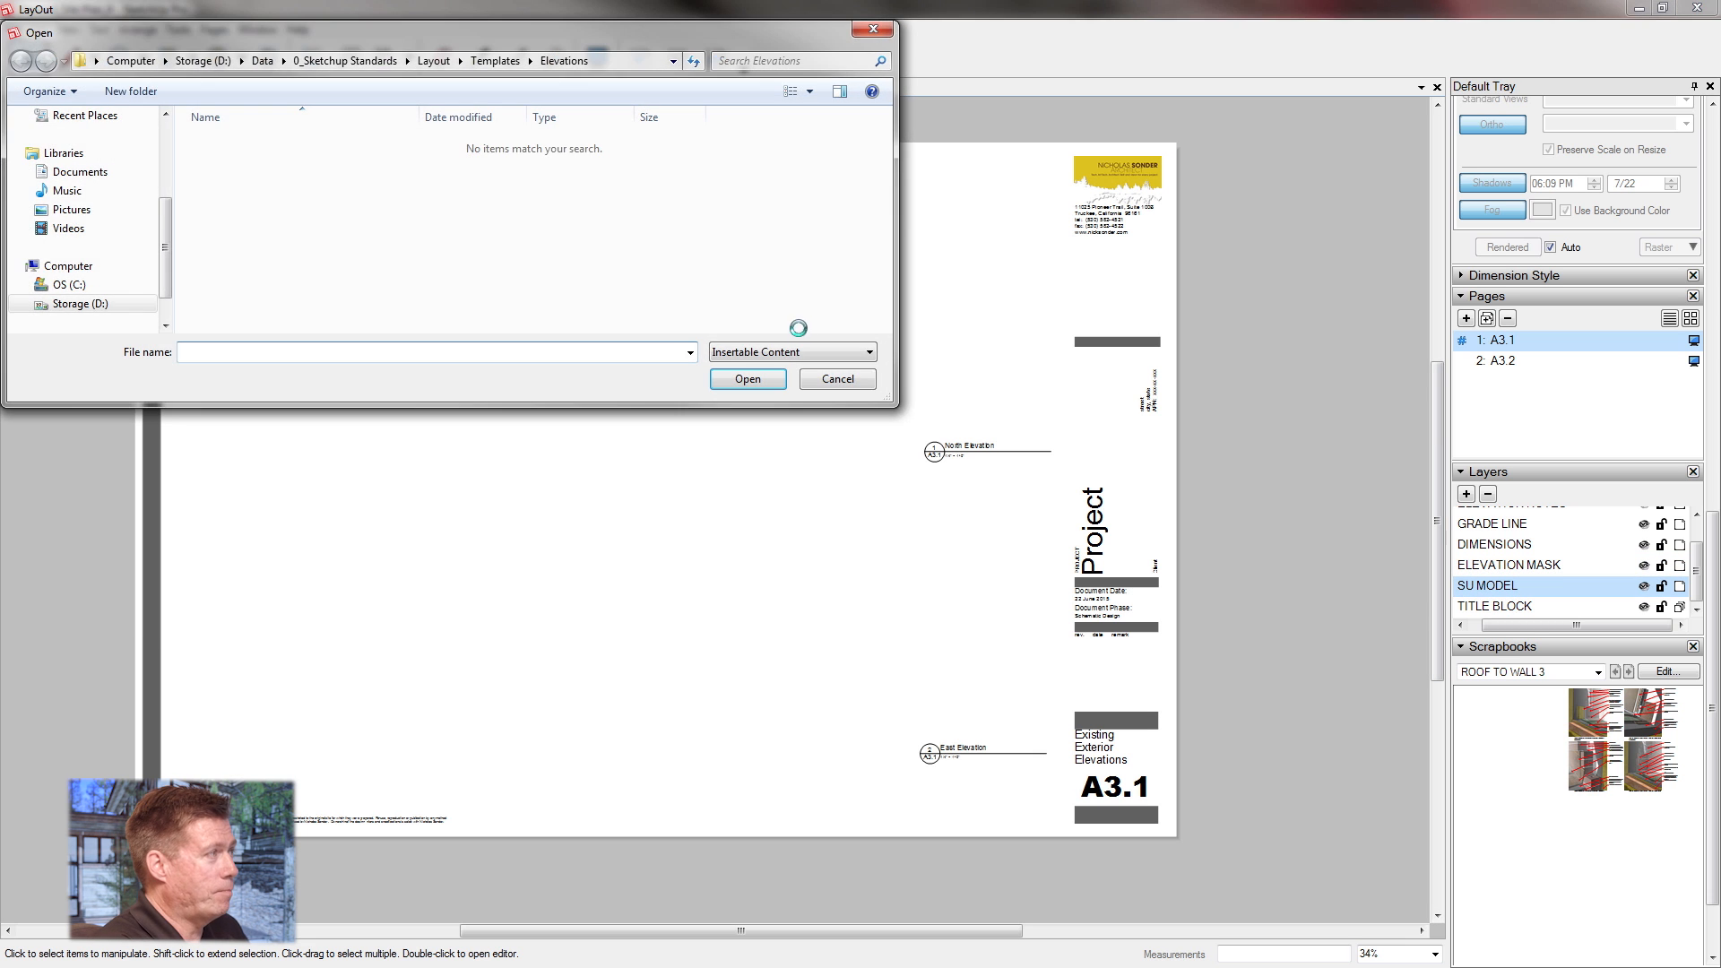
left_click(99, 304)
double_click(220, 144)
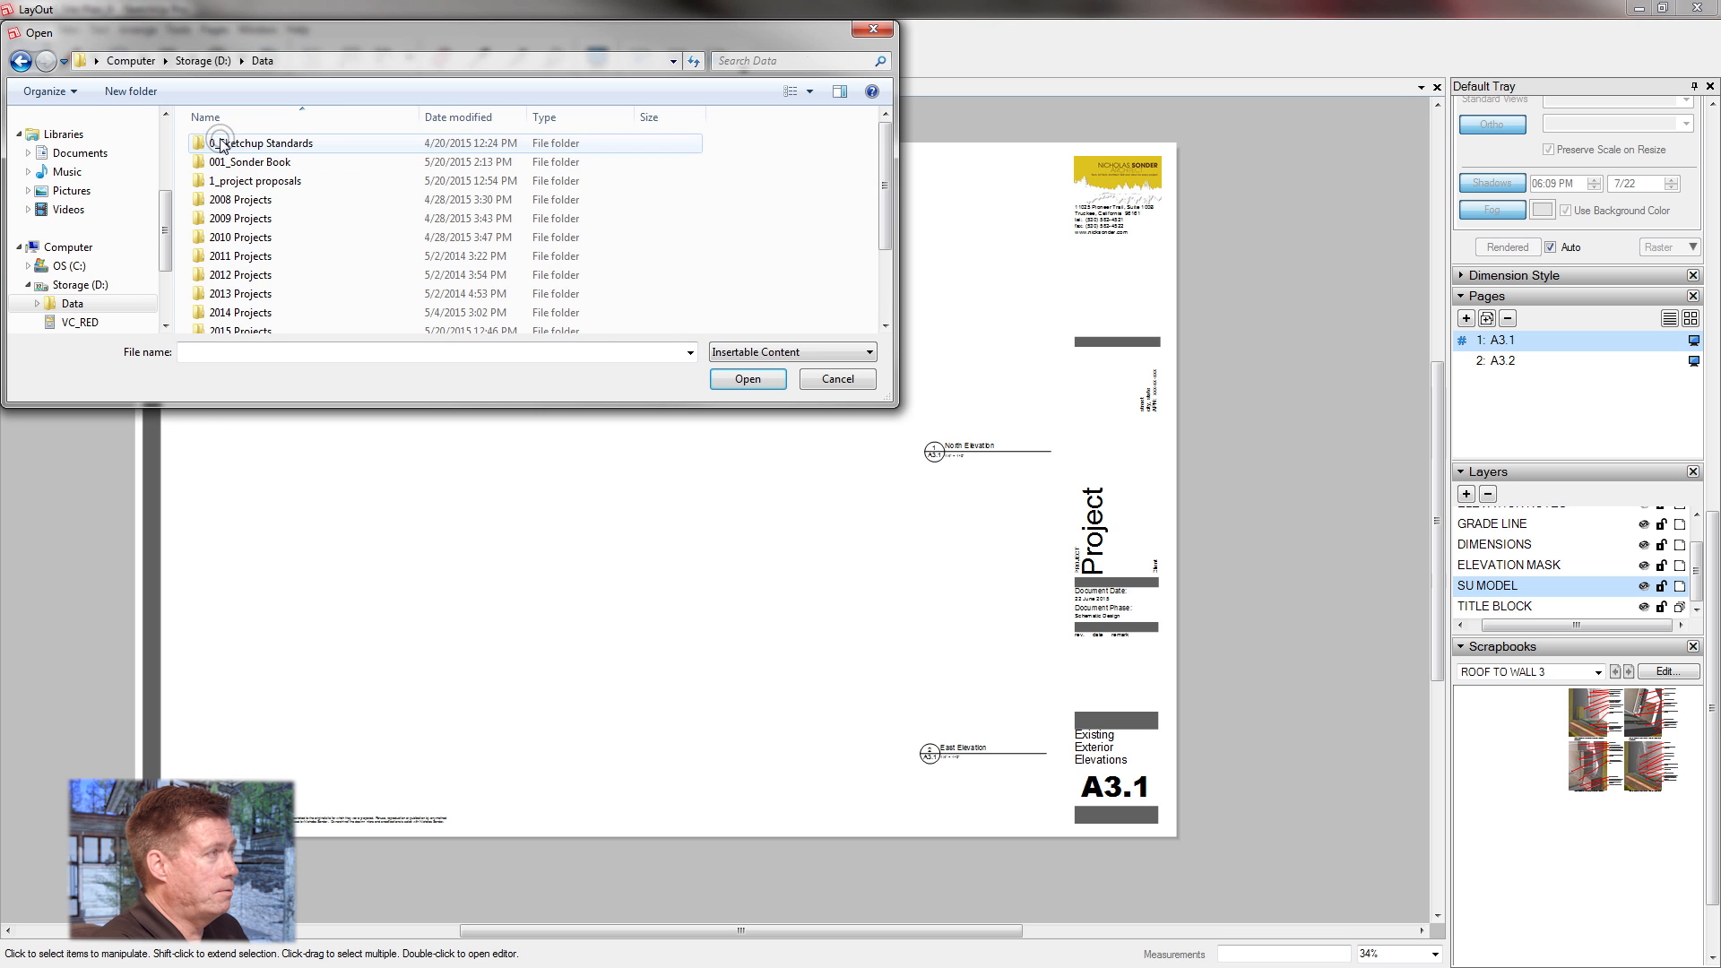
double_click(243, 329)
double_click(256, 162)
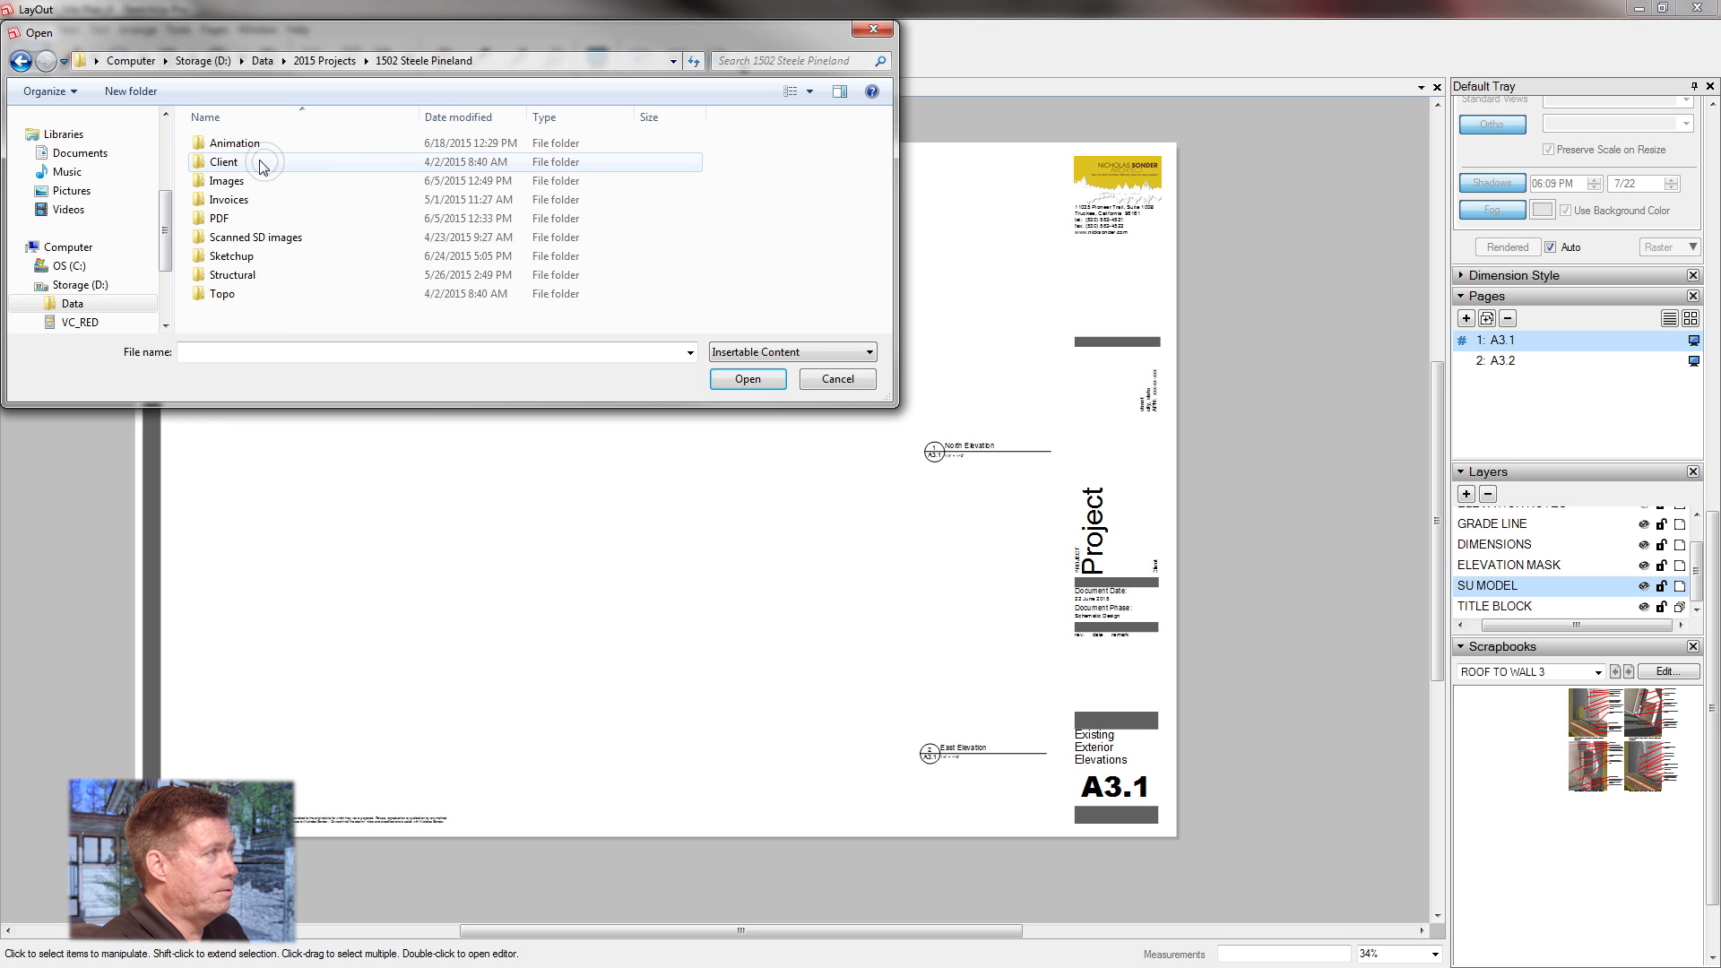
double_click(233, 257)
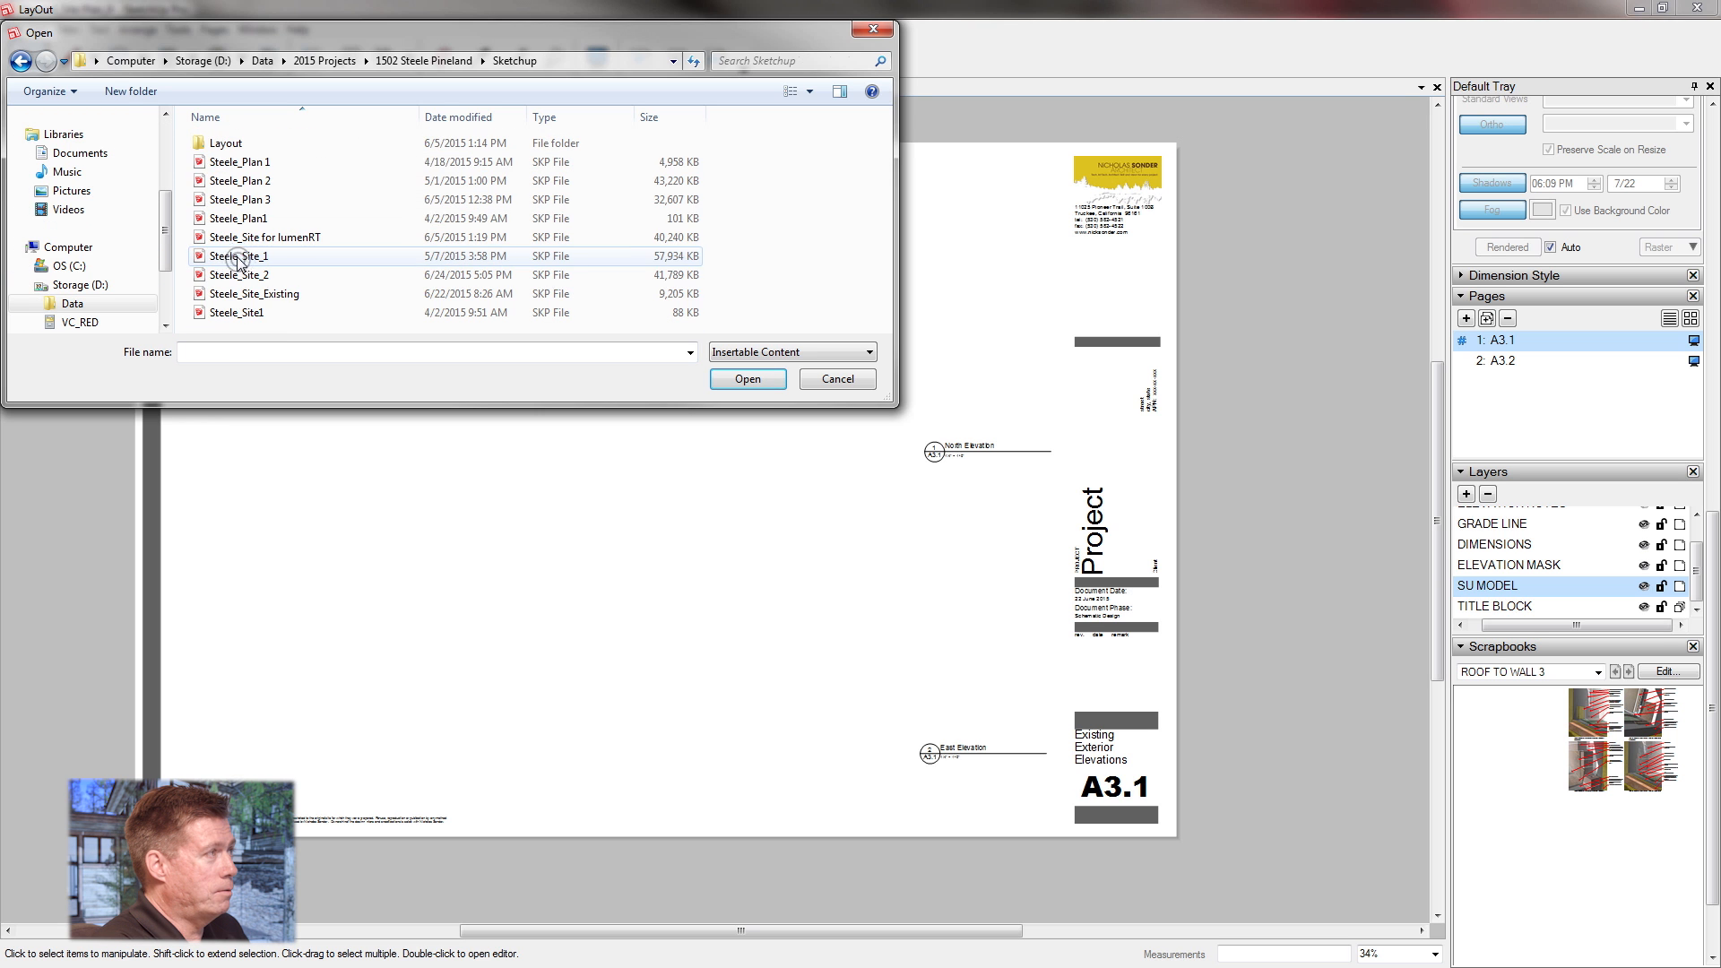
left_click(260, 201)
left_click(761, 382)
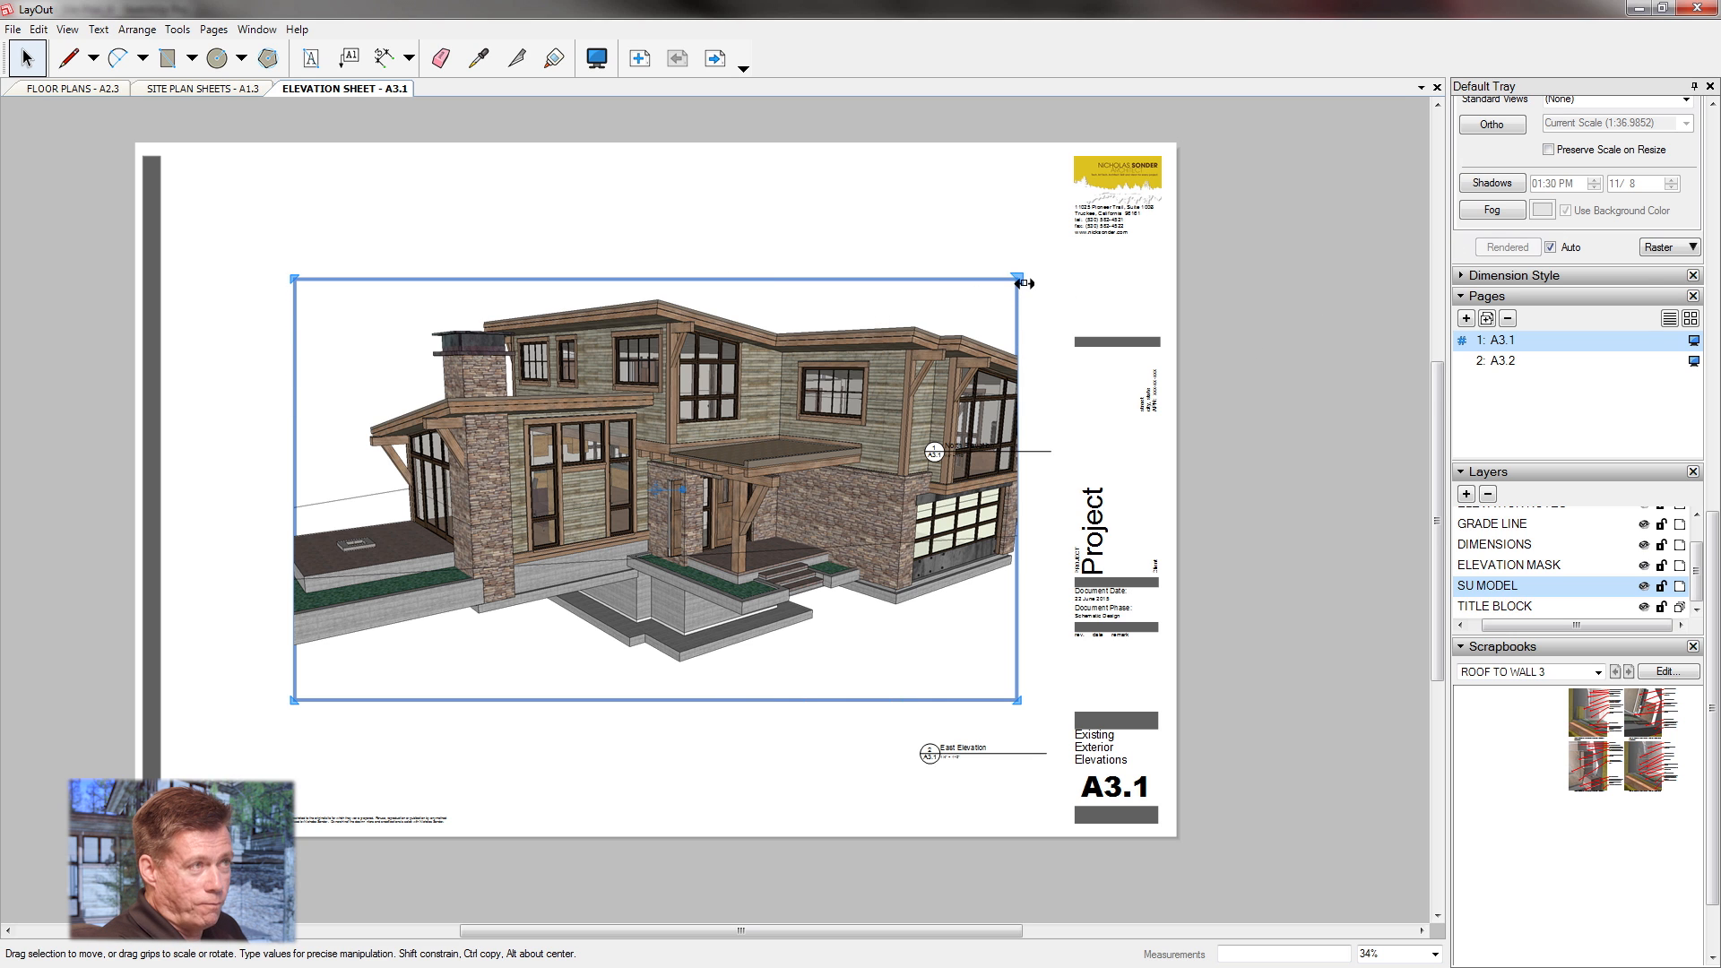
Widen the model viewport to the sheet's left edge and raise its bottom into a top strip.
left_click_drag(1020, 275, 1078, 153)
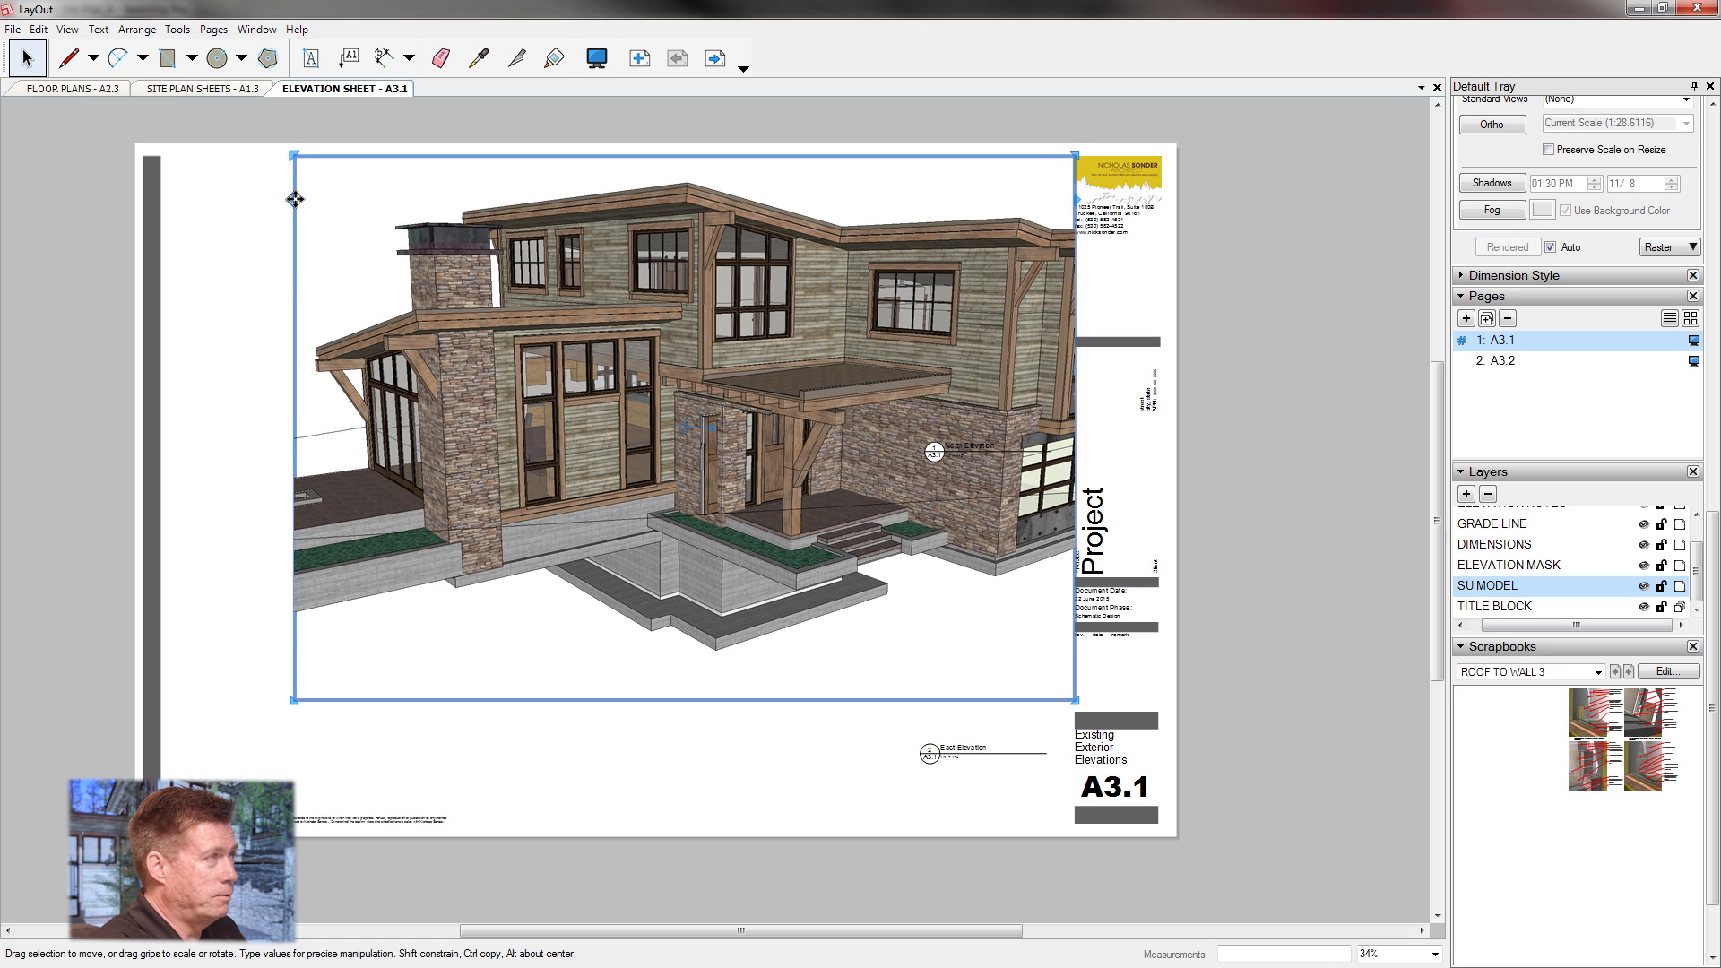
left_click_drag(291, 201, 141, 213)
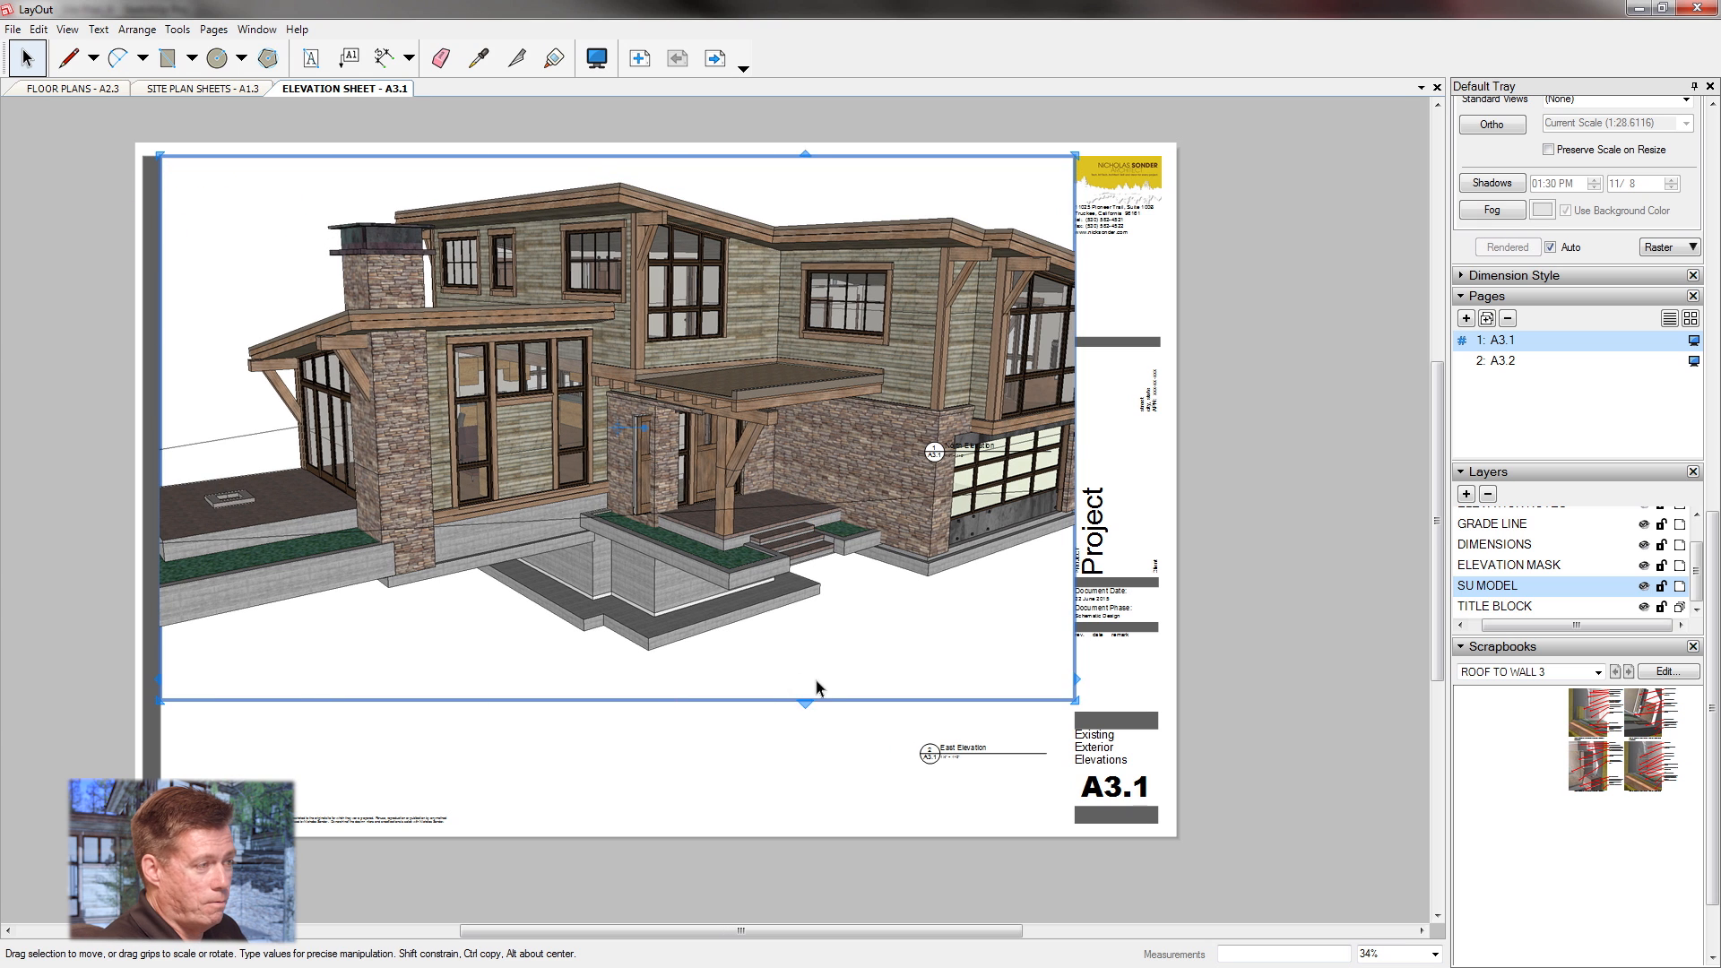
left_click_drag(820, 703, 828, 462)
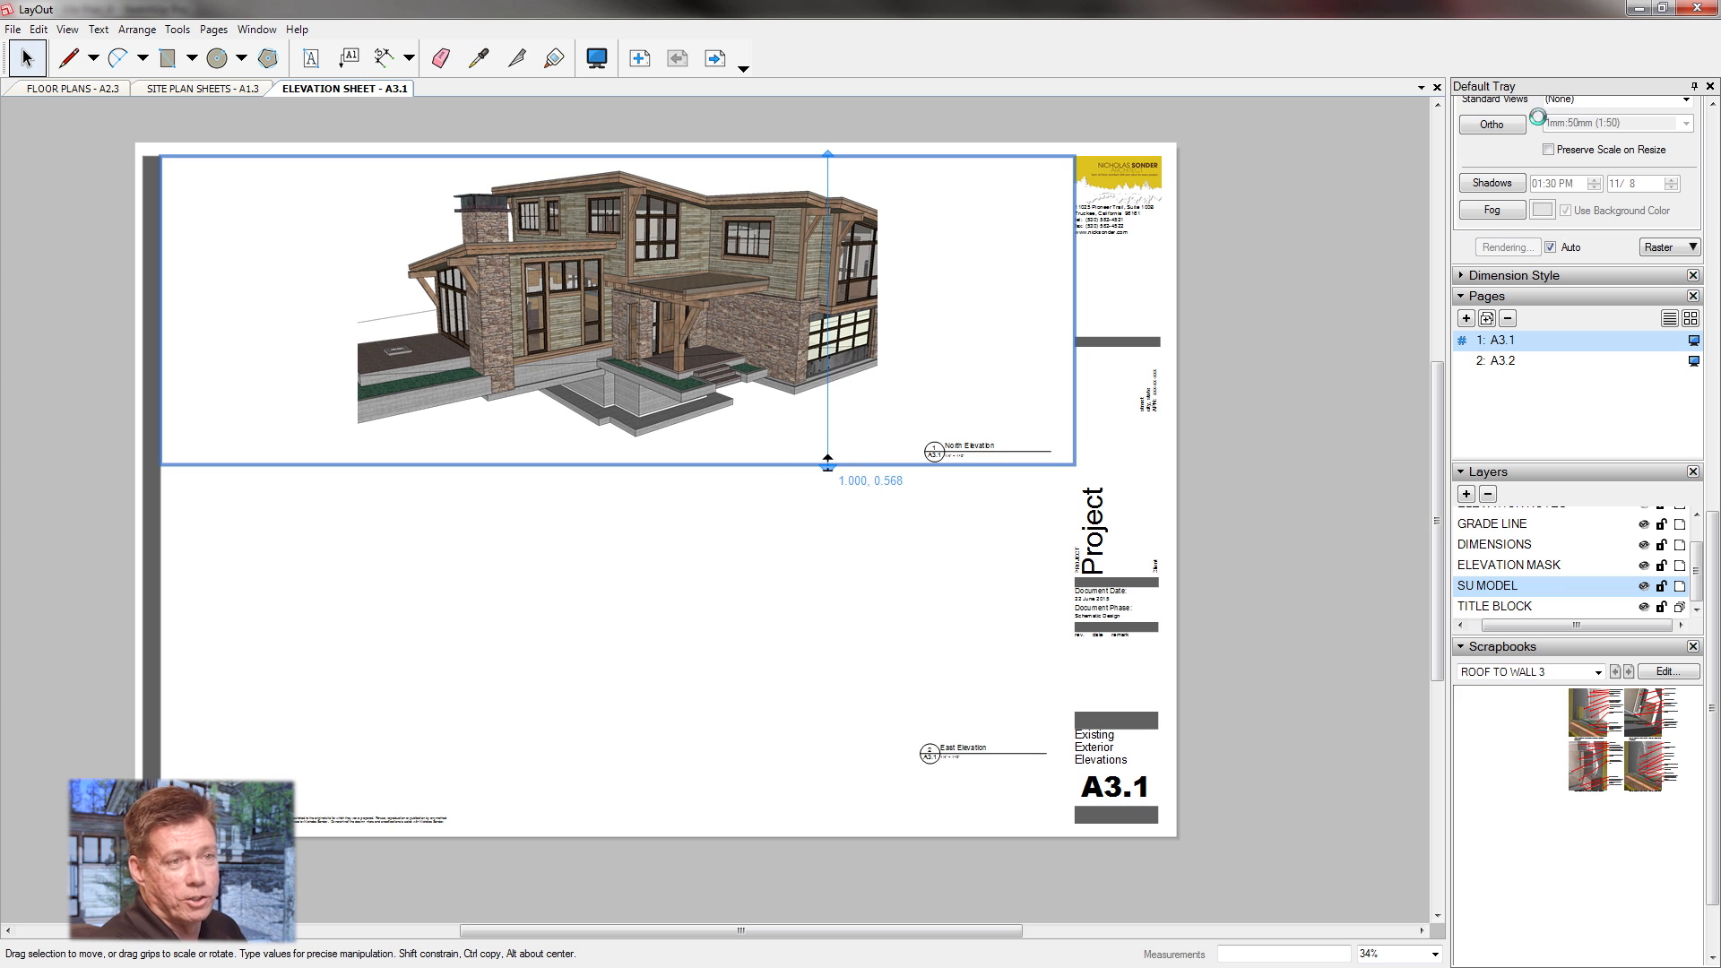
mouse_move(1711, 536)
left_mouse_down()
mouse_move(1691, 321)
mouse_move(1696, 352)
left_mouse_up()
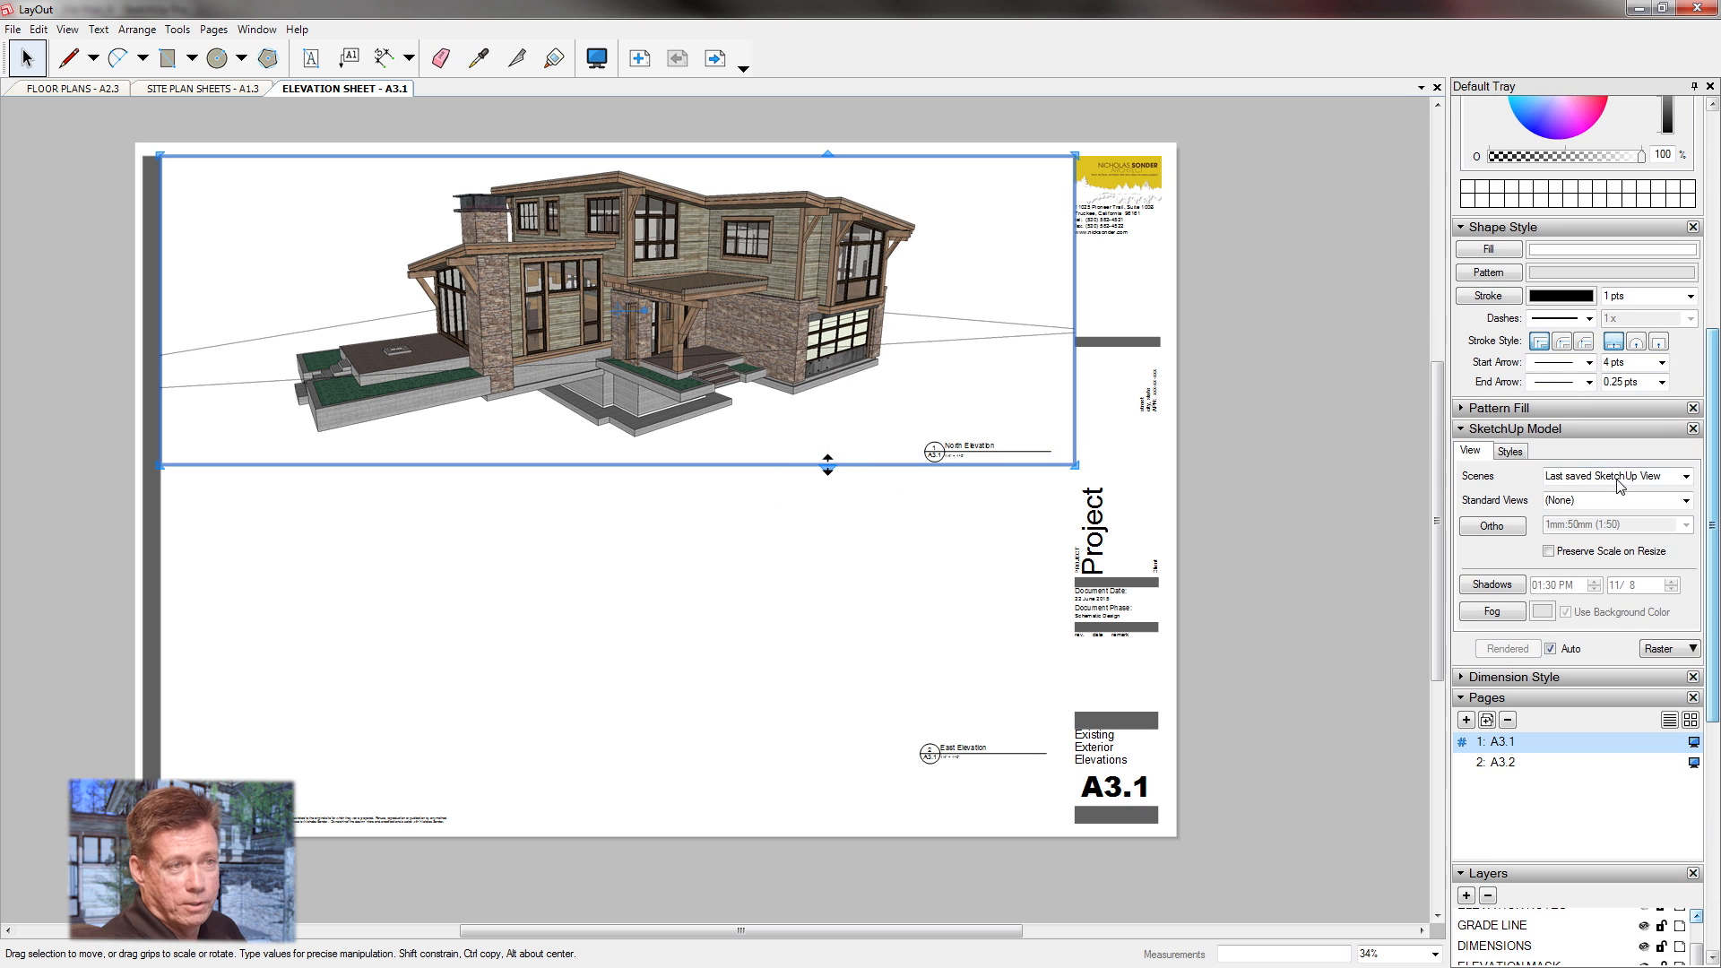
Show the North Elevation scene in the top viewport at 1/4" = 1'-0" scale.
left_click(1676, 478)
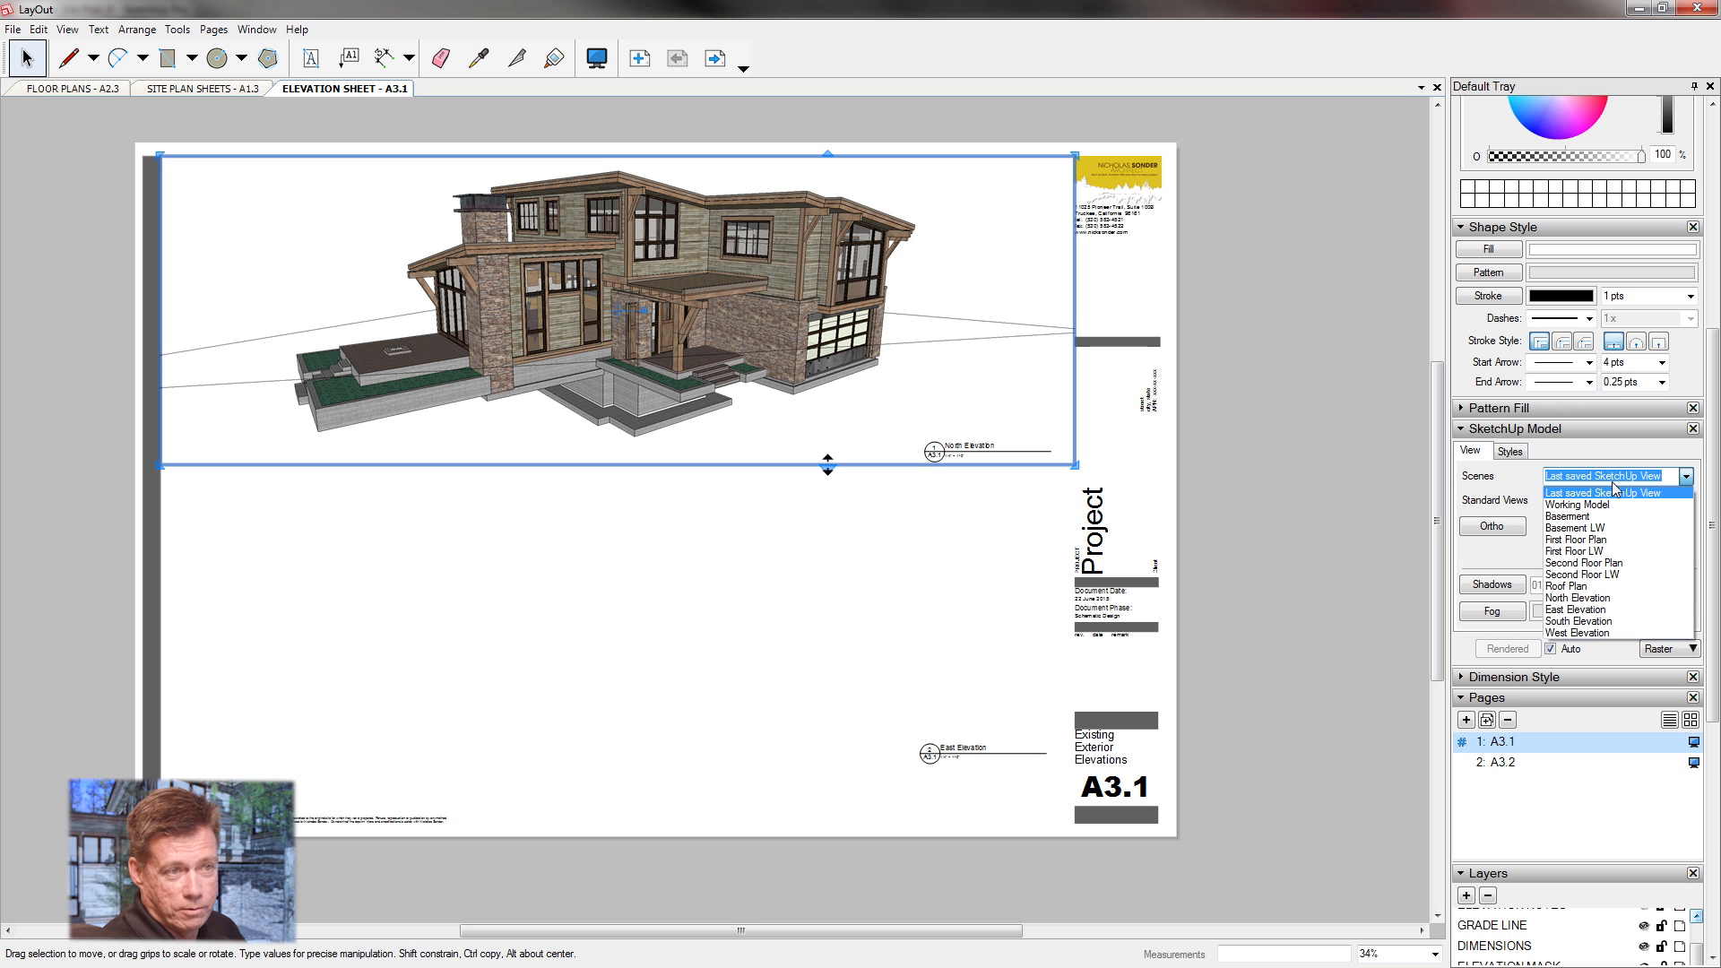
left_click(1605, 598)
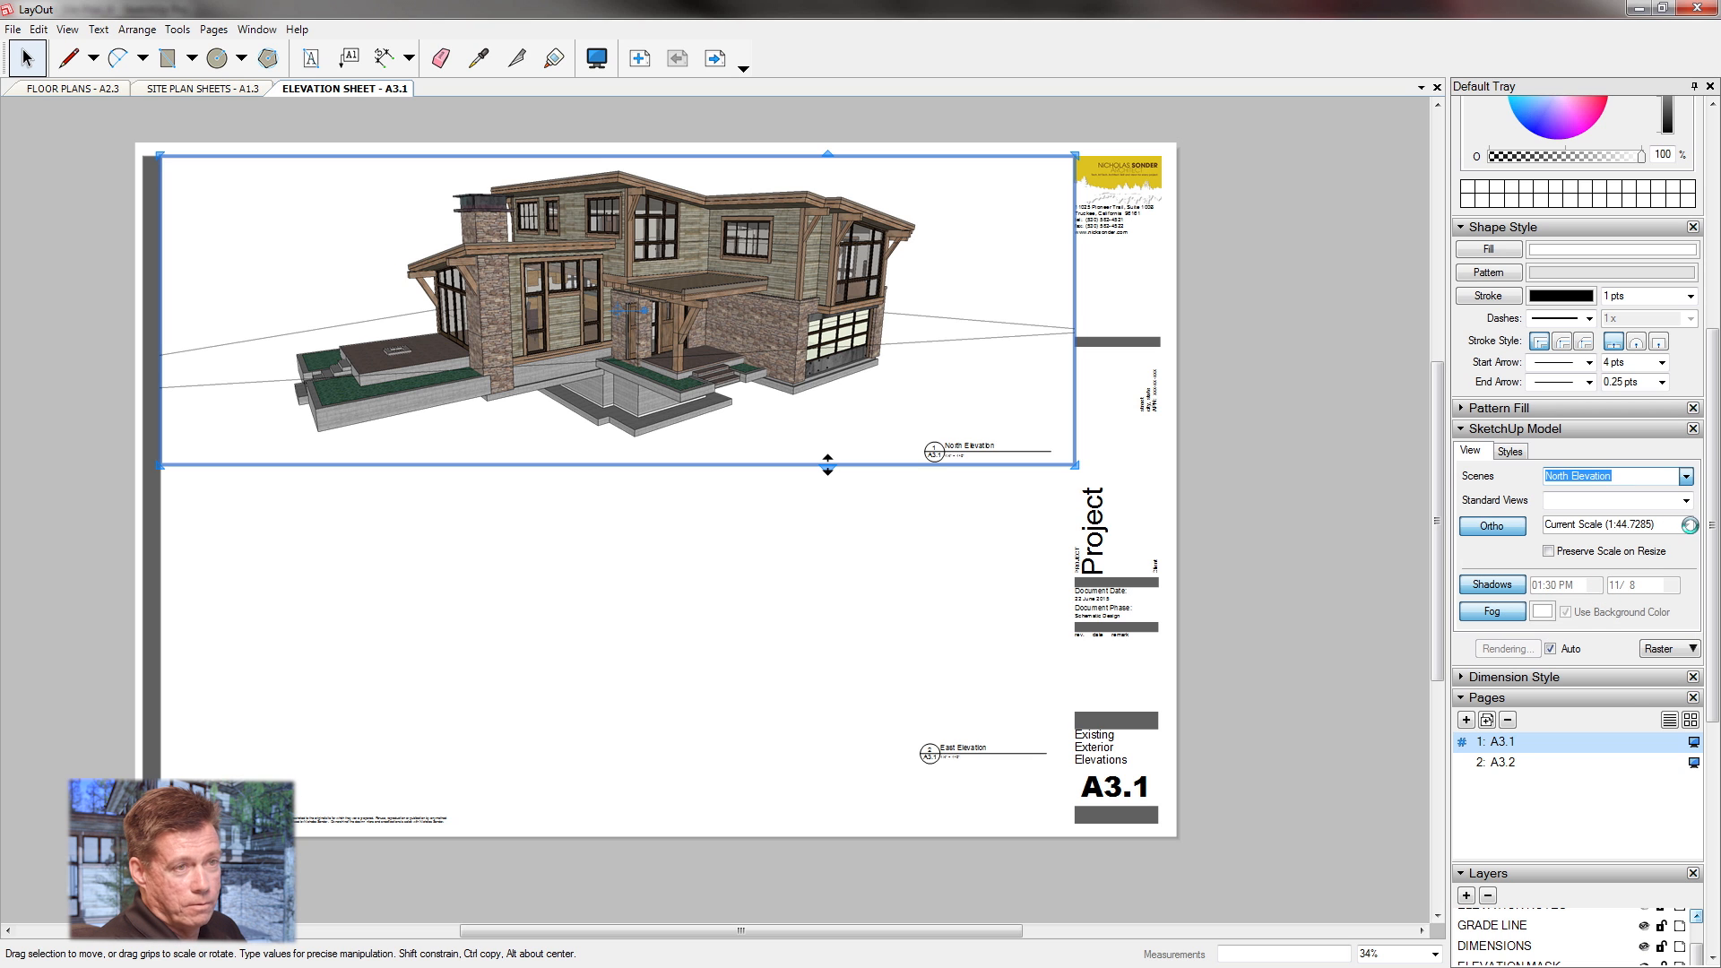
left_click(1685, 526)
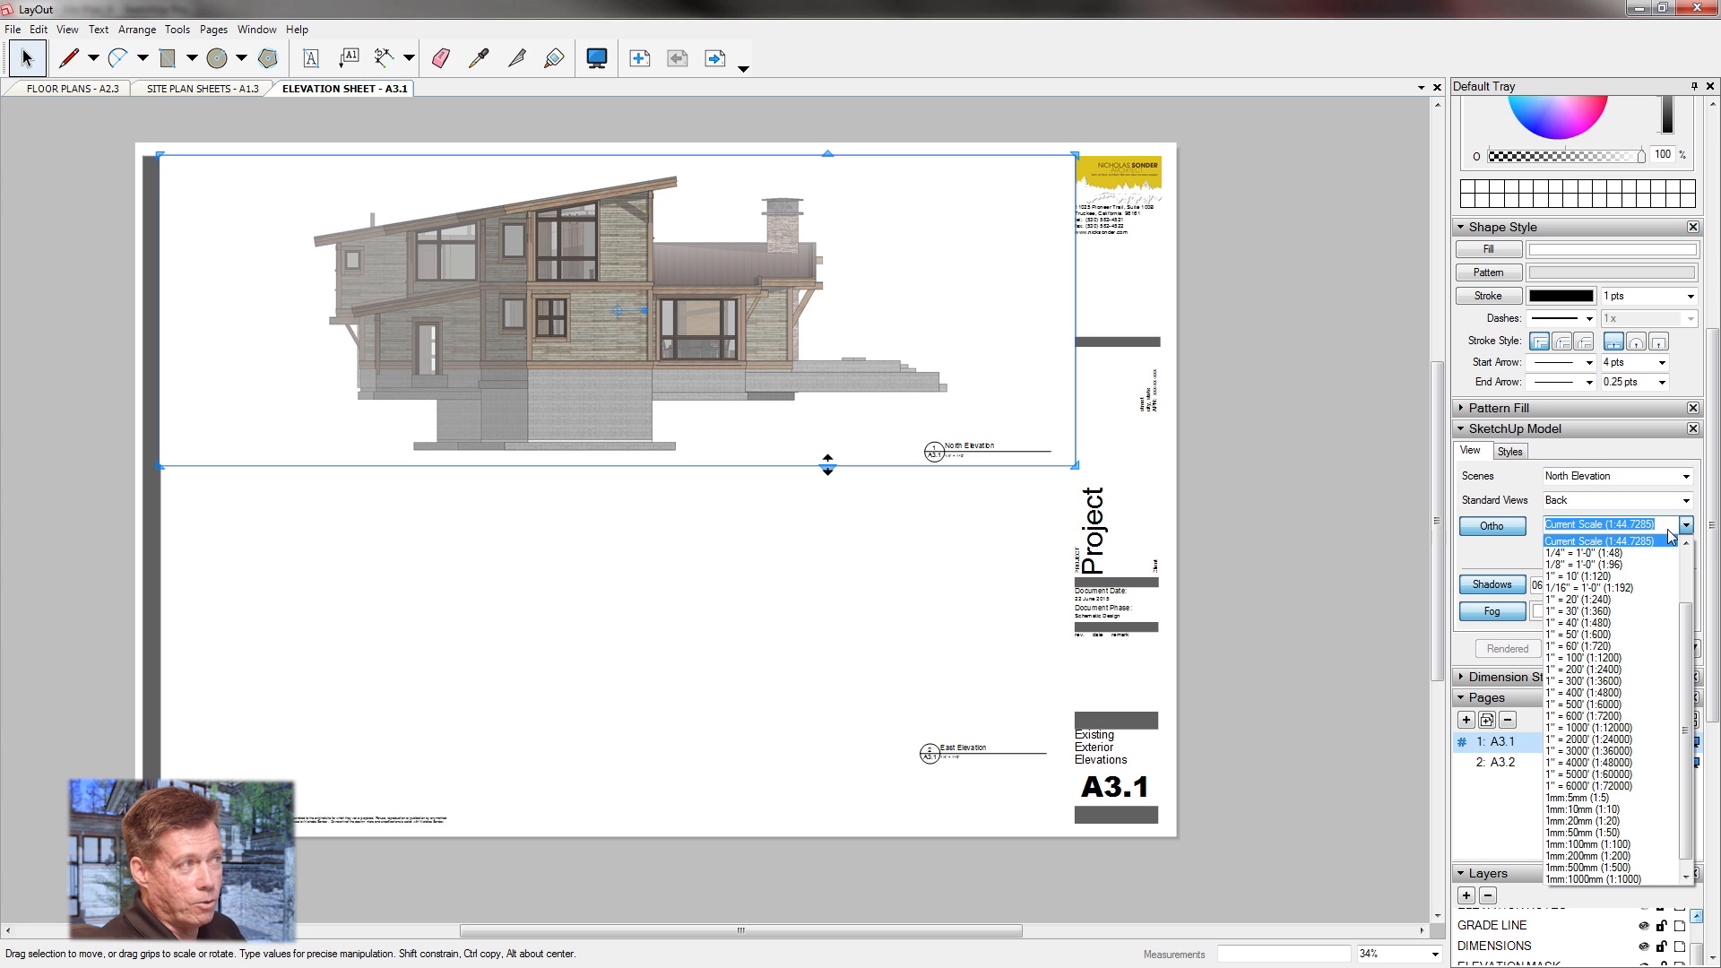
left_click(1612, 553)
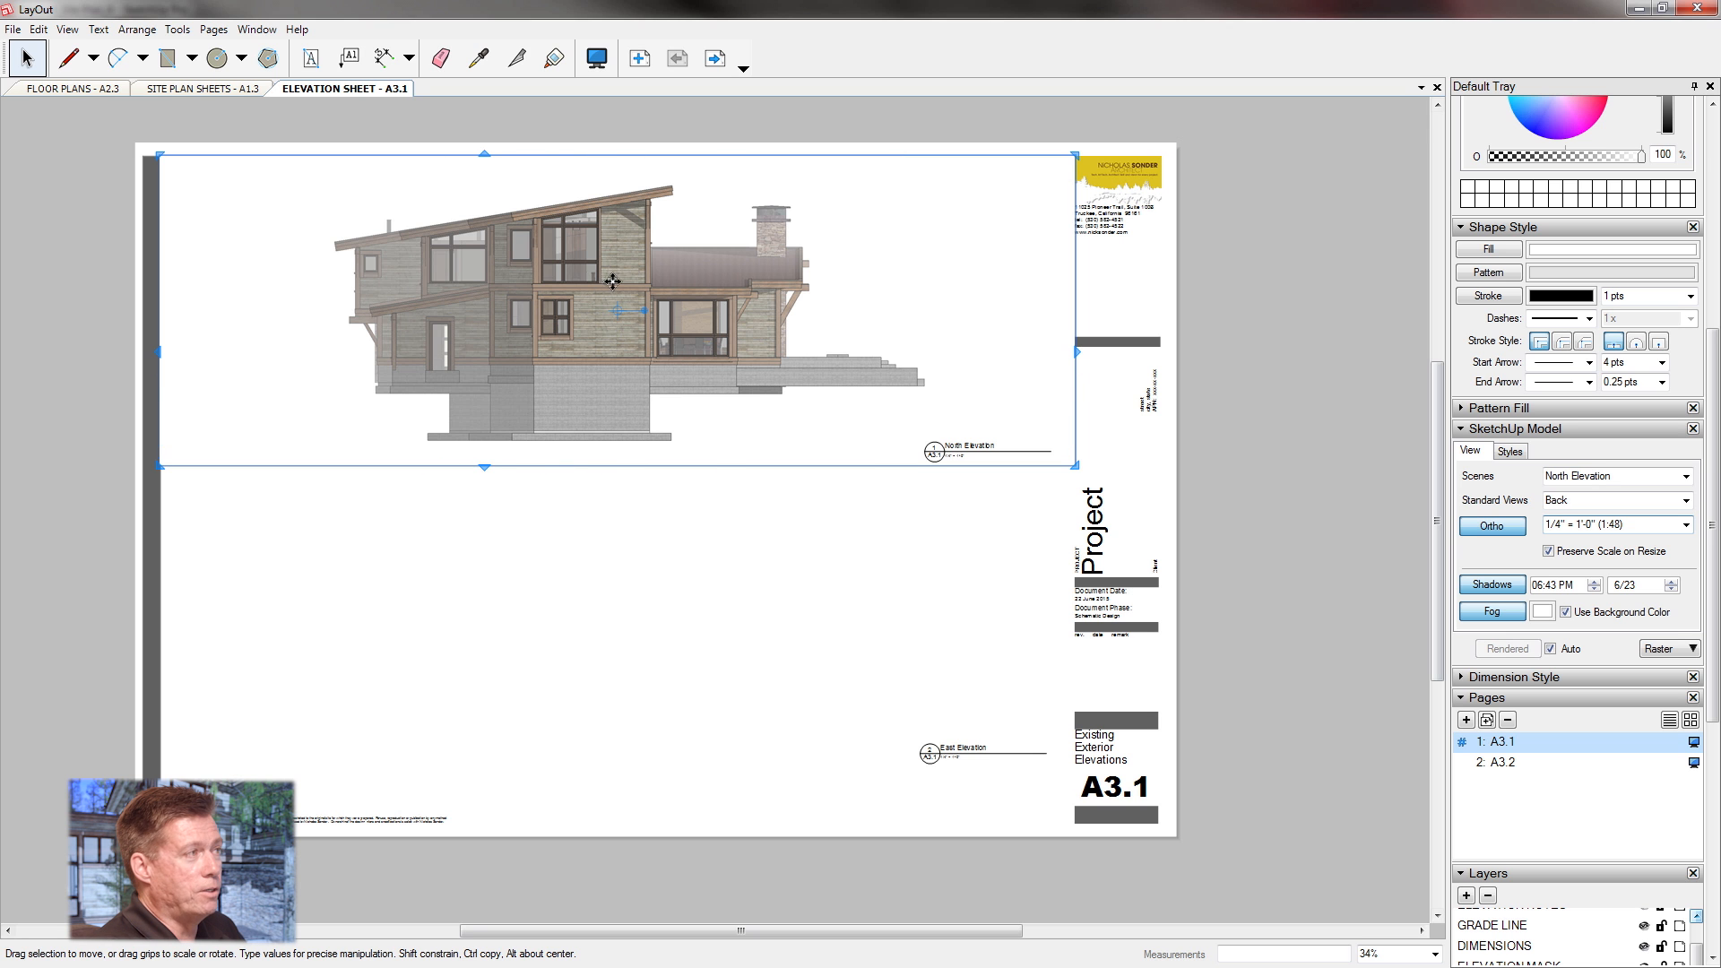
scroll(516, 205, "up", 3)
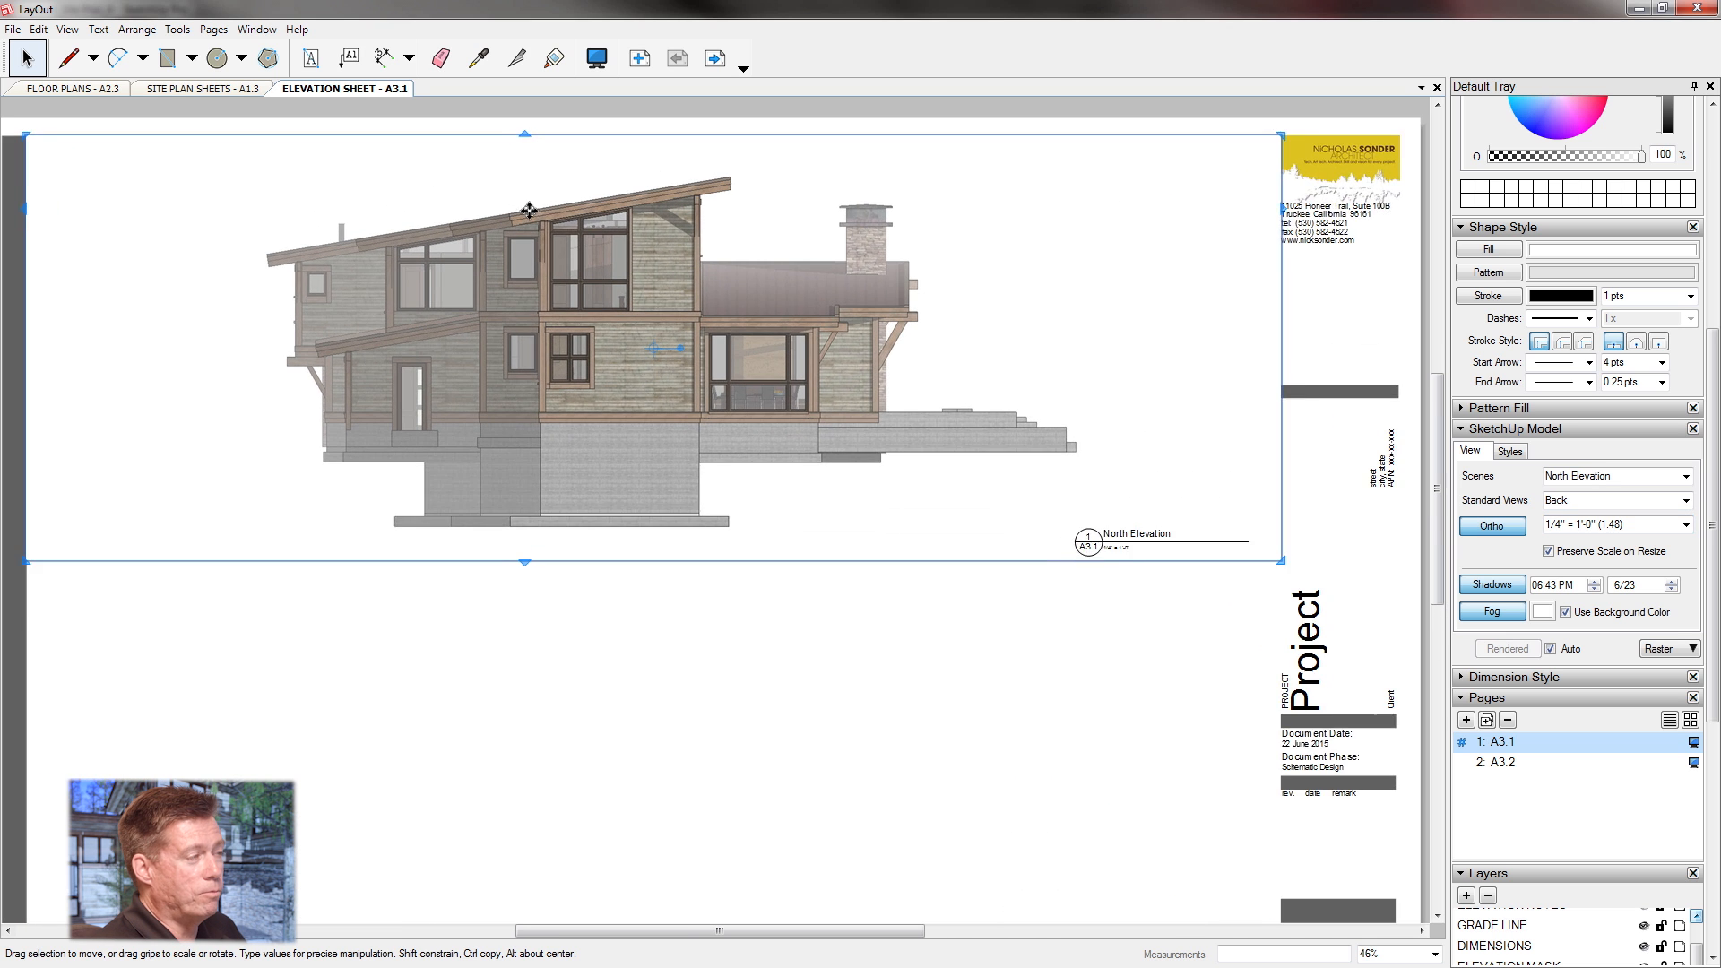
scroll(529, 210, "down", 1)
scroll(610, 307, "down", 2)
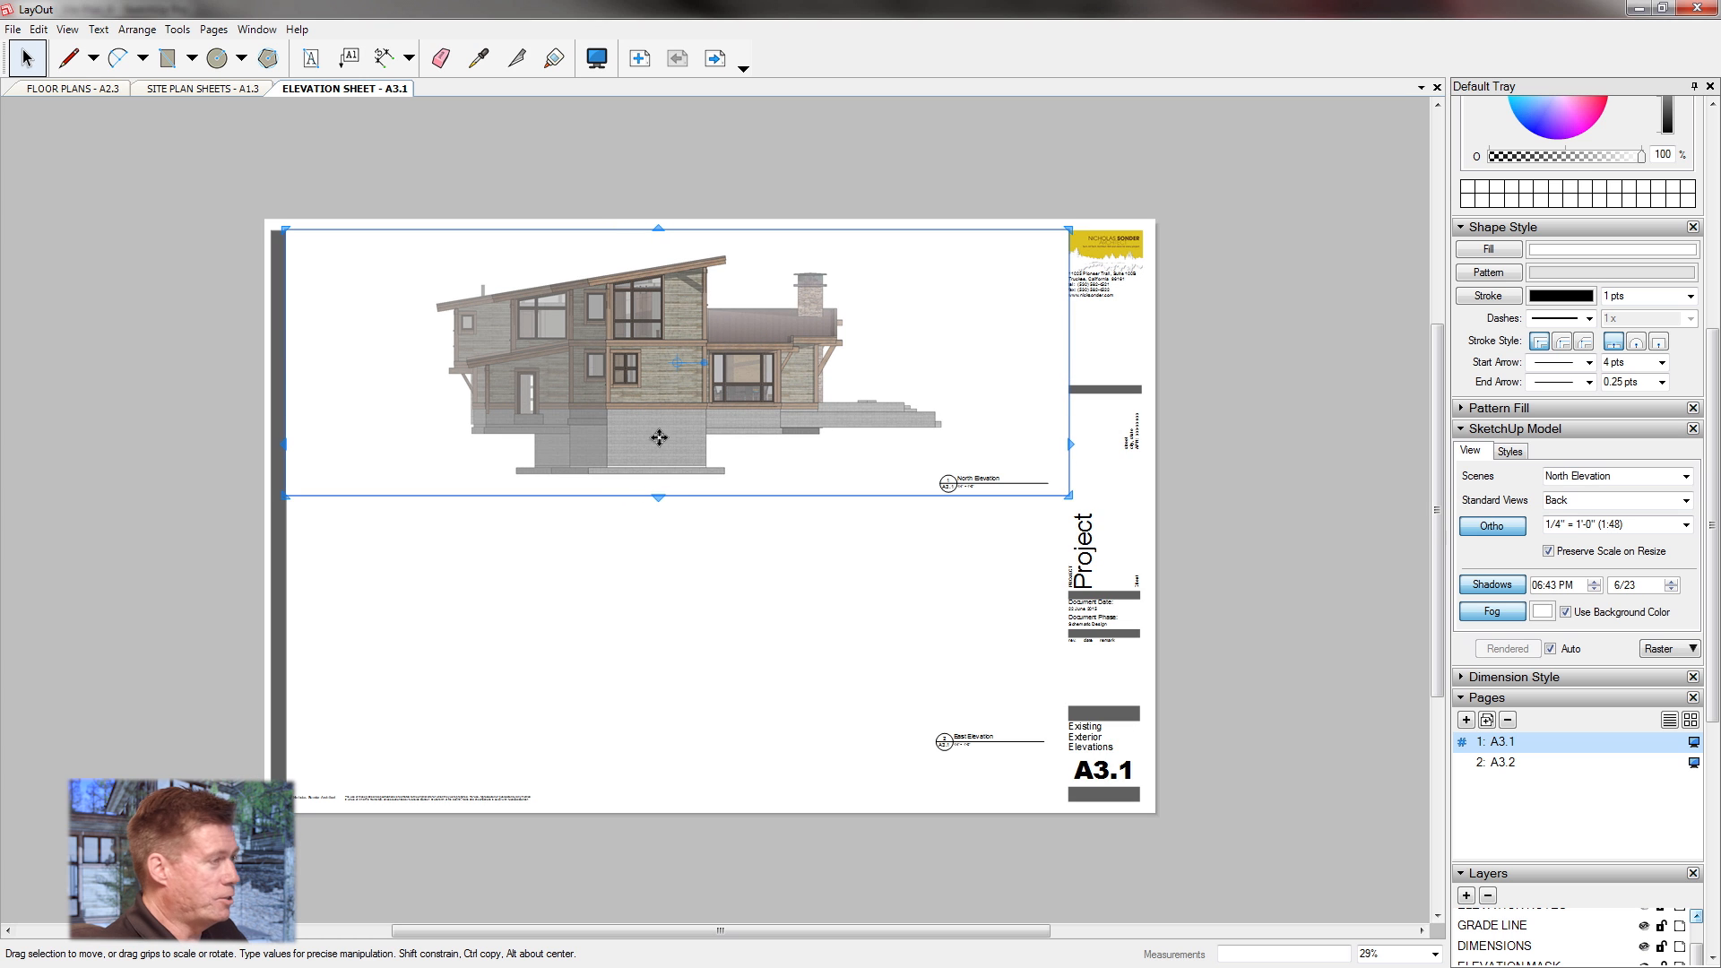
Copy the viewport below the first as an East Elevation view, then go to sheet A3.2.
key("ctrl")
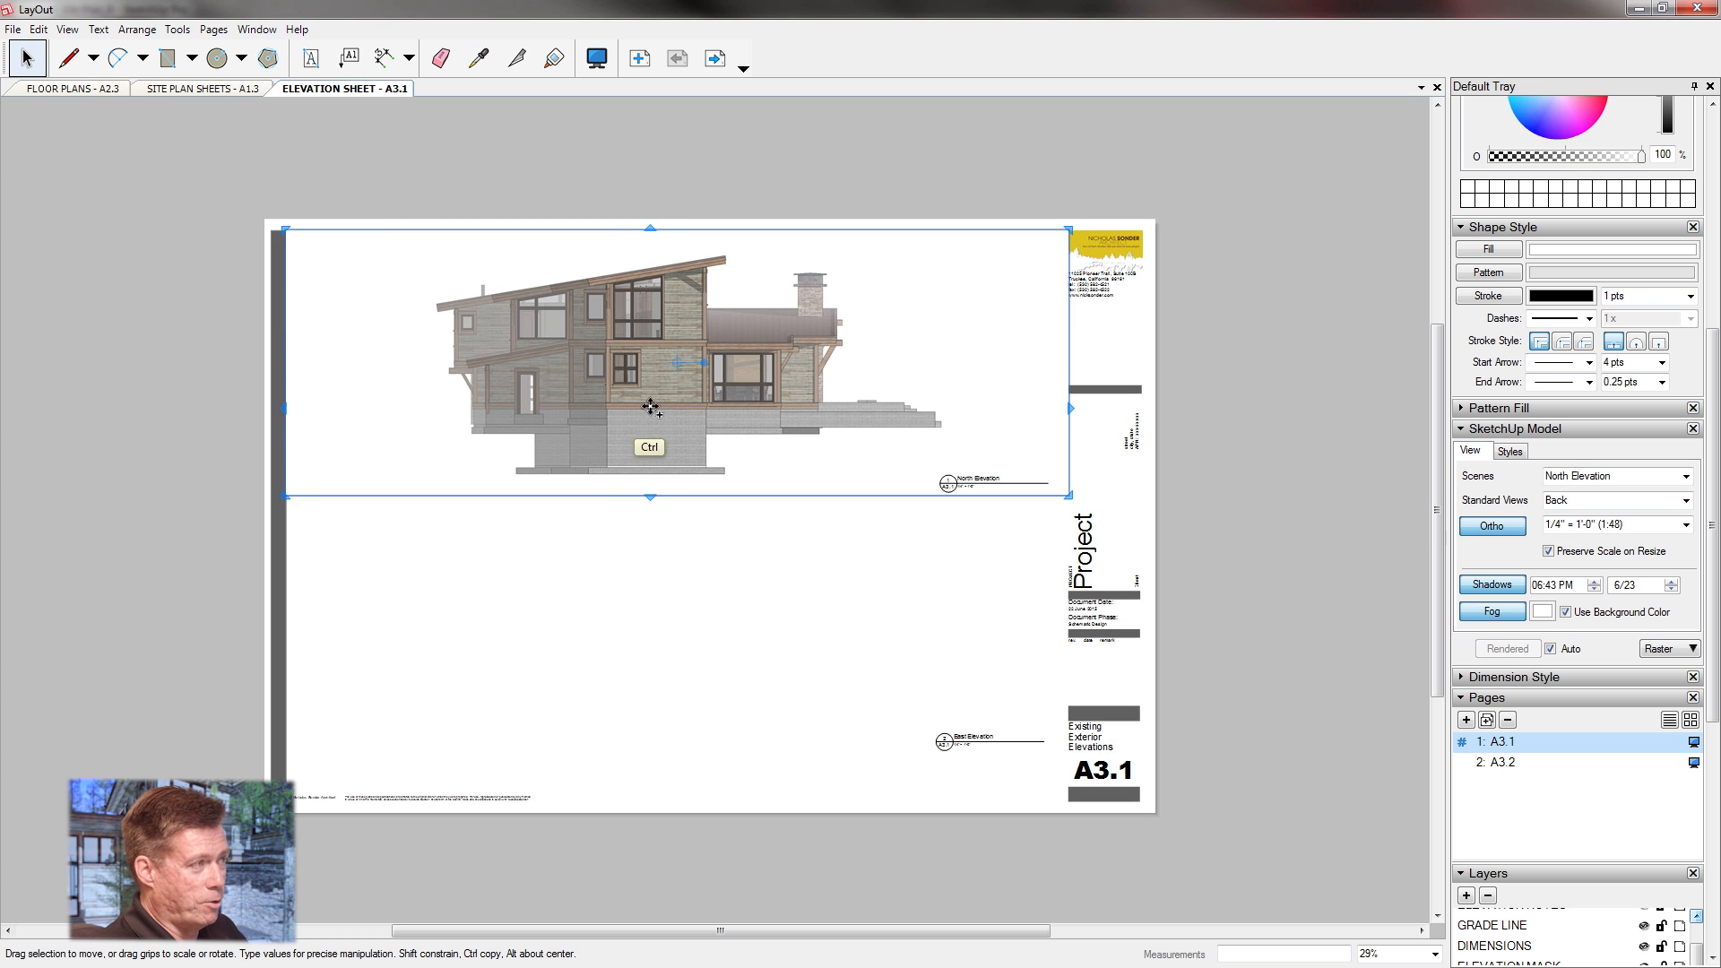
left_click_drag(649, 409, 663, 685, "ctrl")
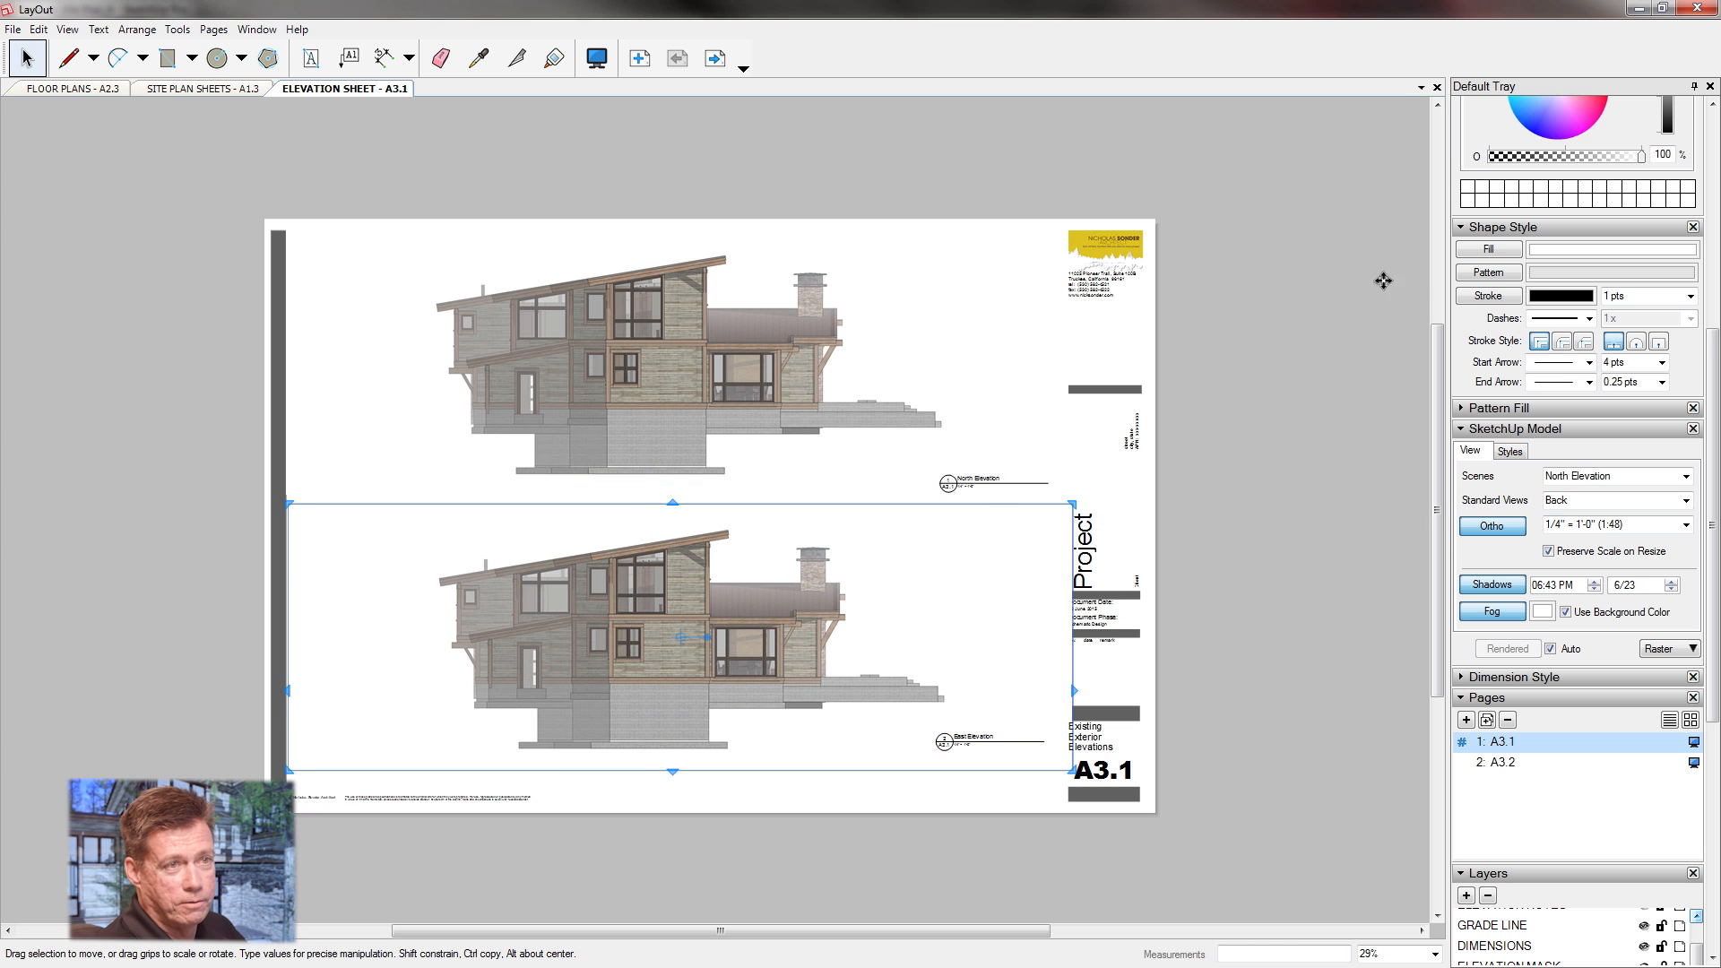
left_click(1686, 479)
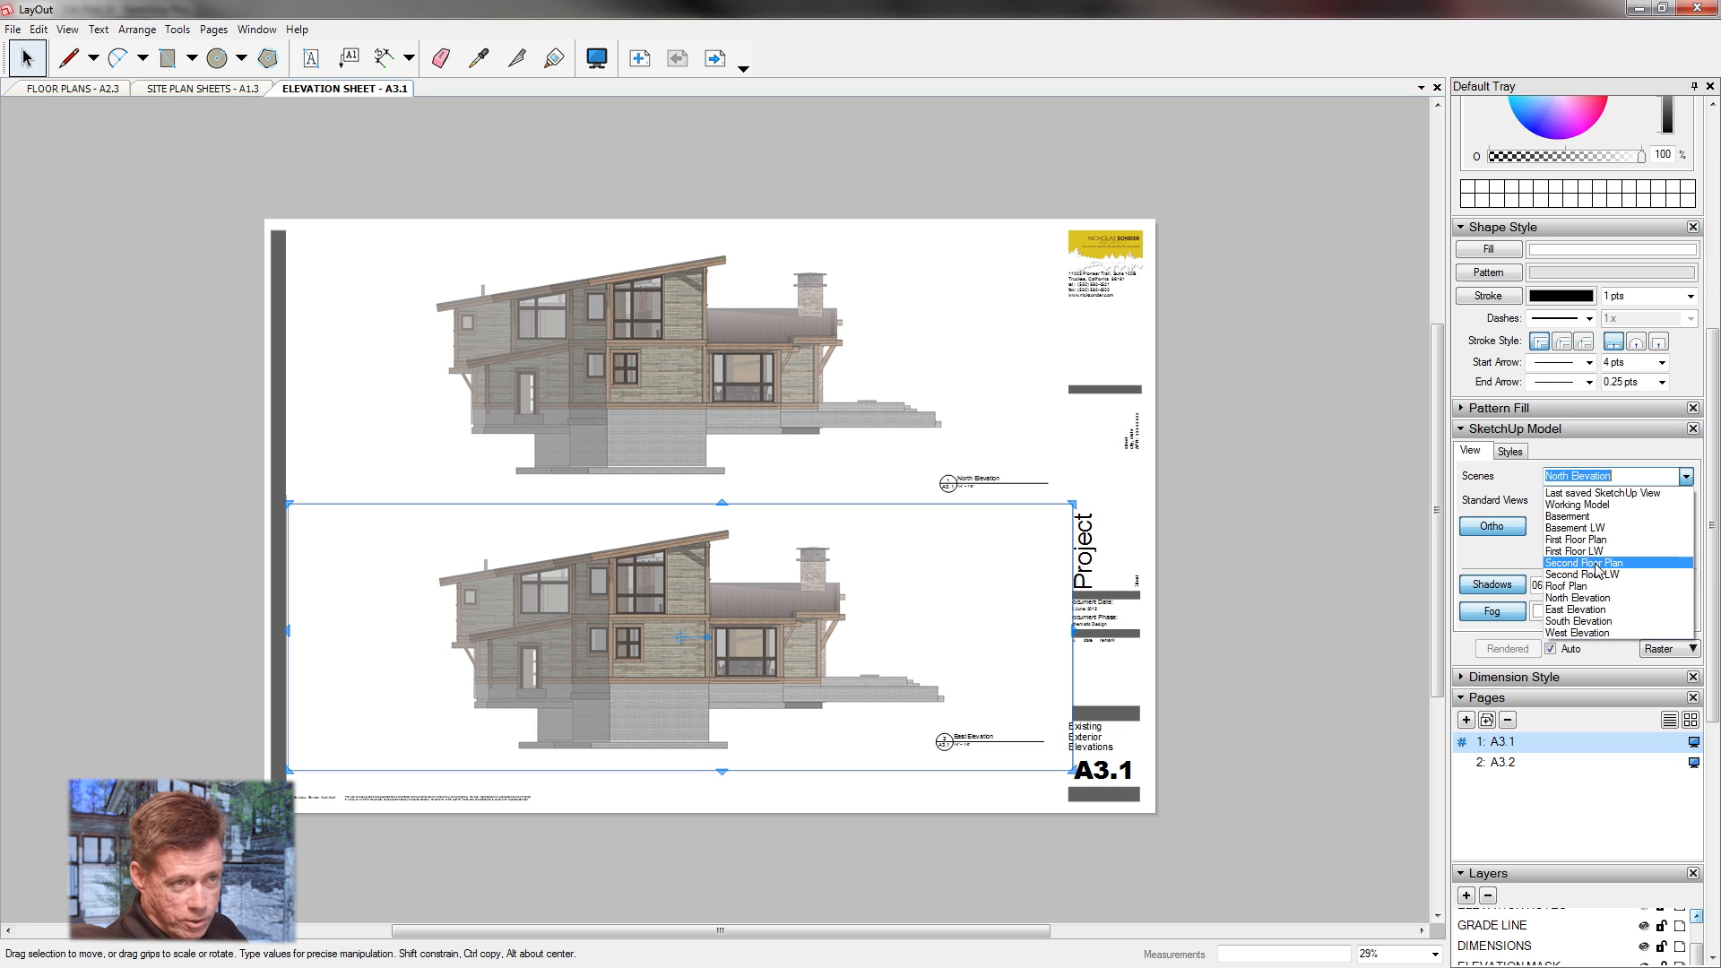
left_click(1601, 614)
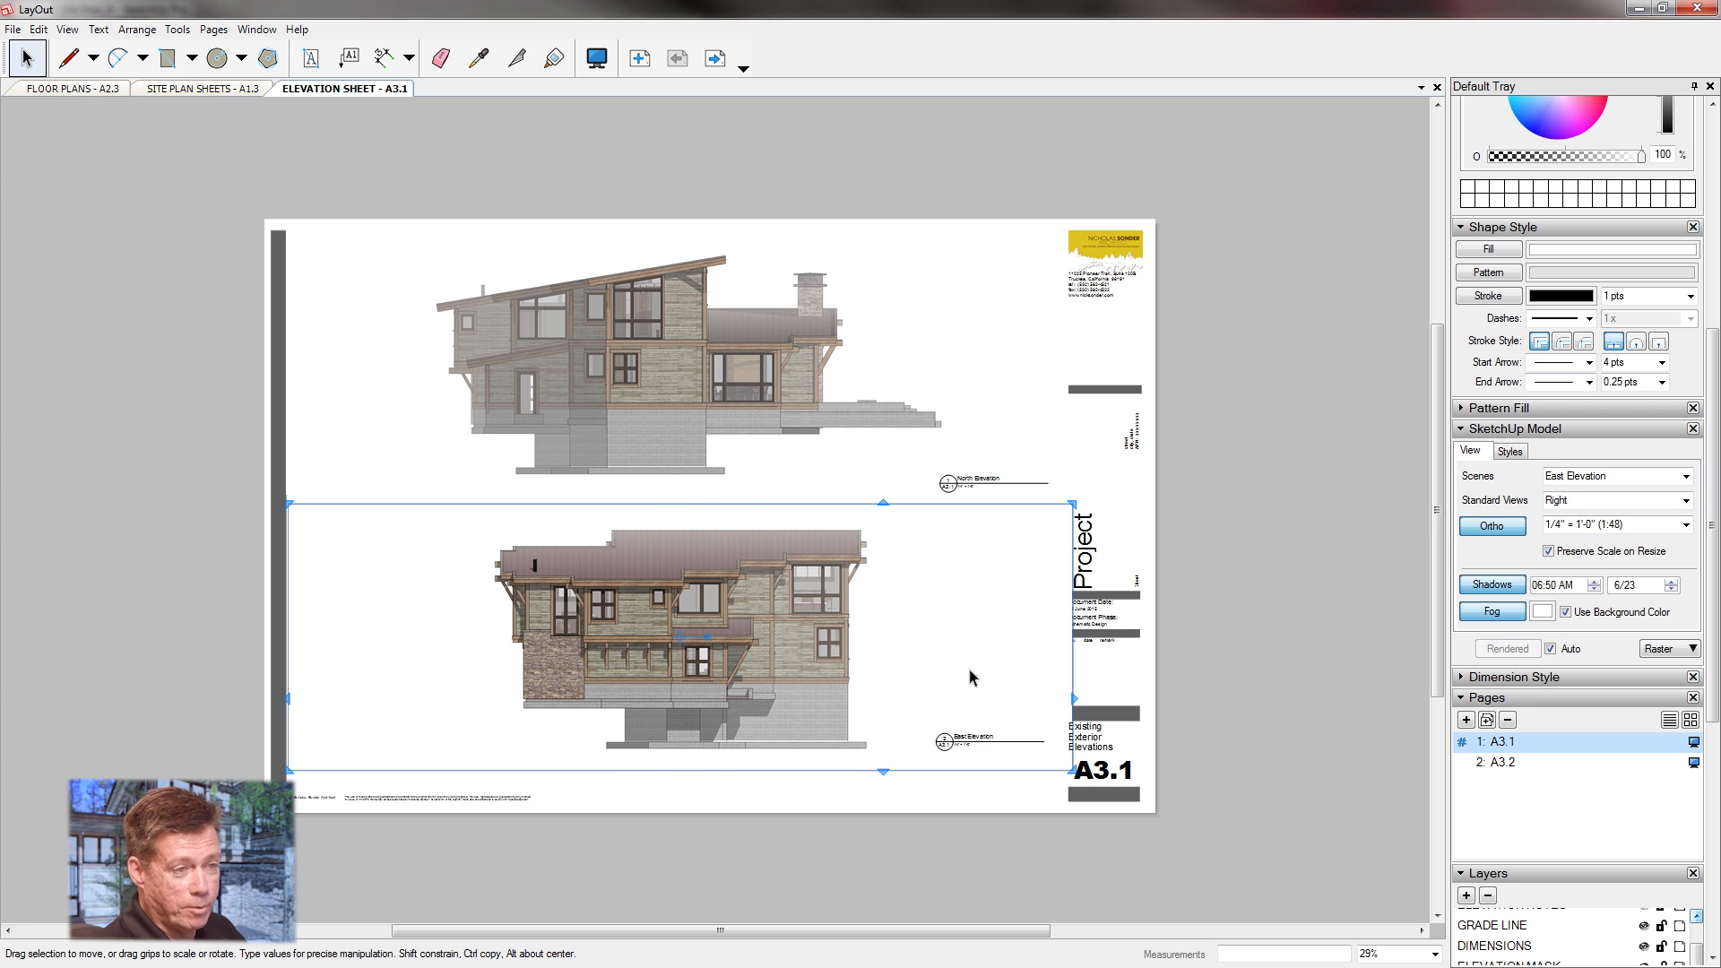
left_click(1515, 768)
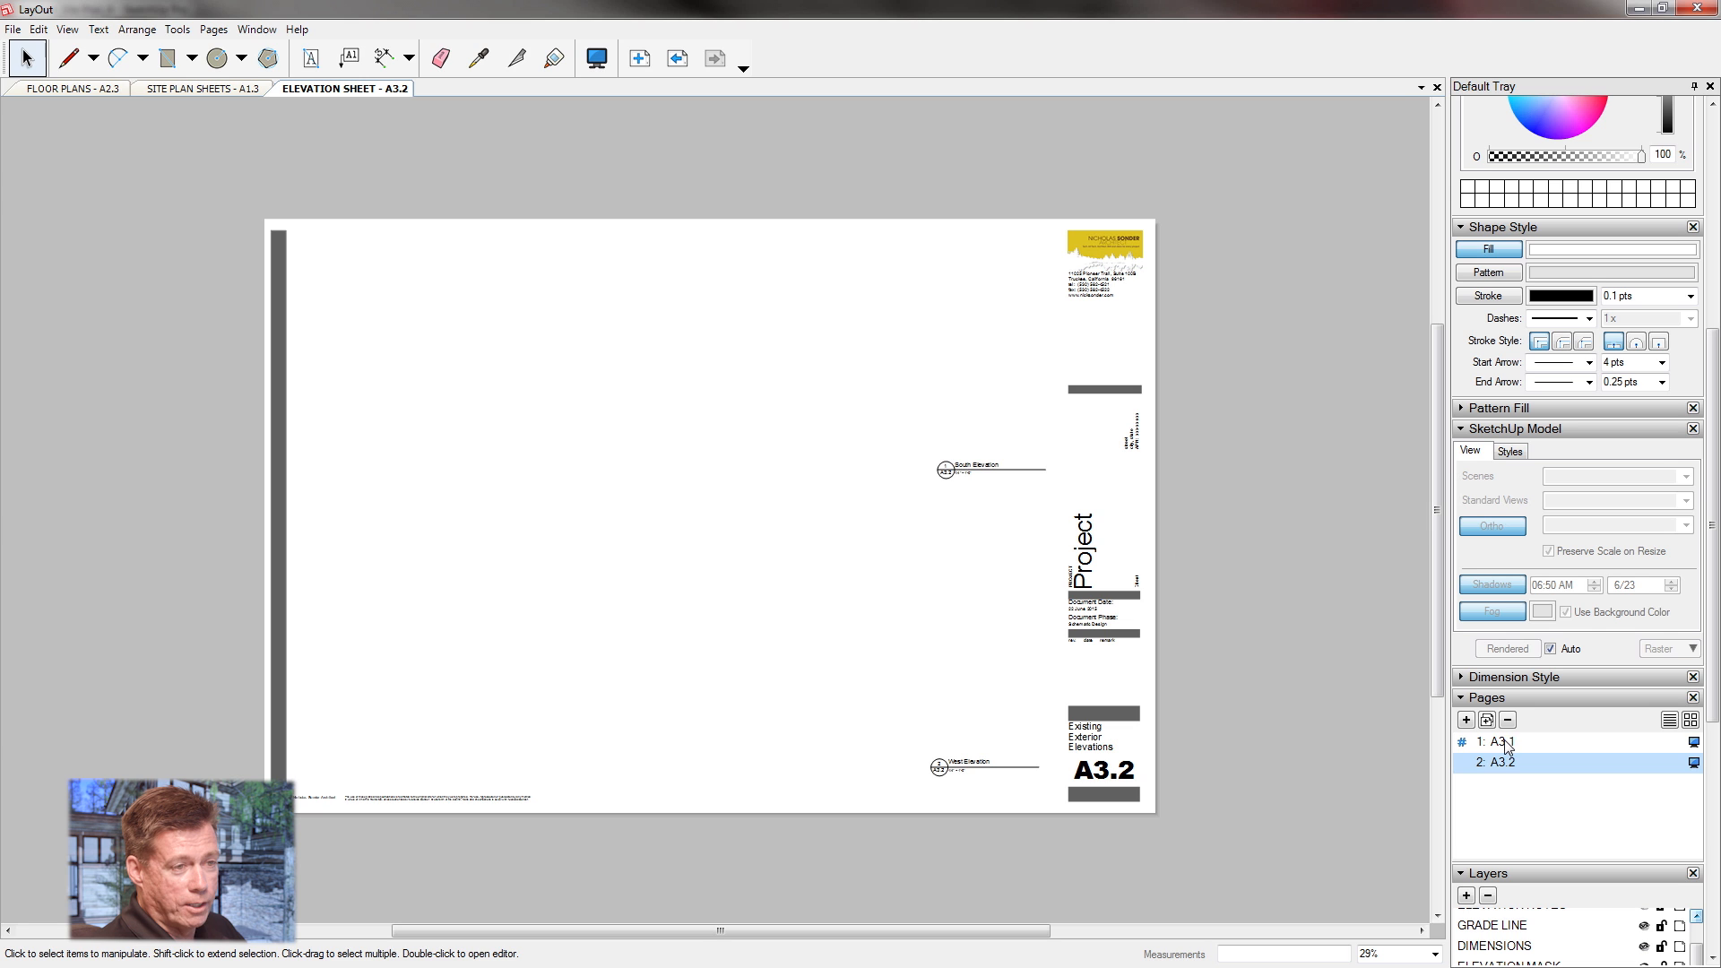
Delete the blank A3.2 page and duplicate page A3.1.
left_click(1506, 748)
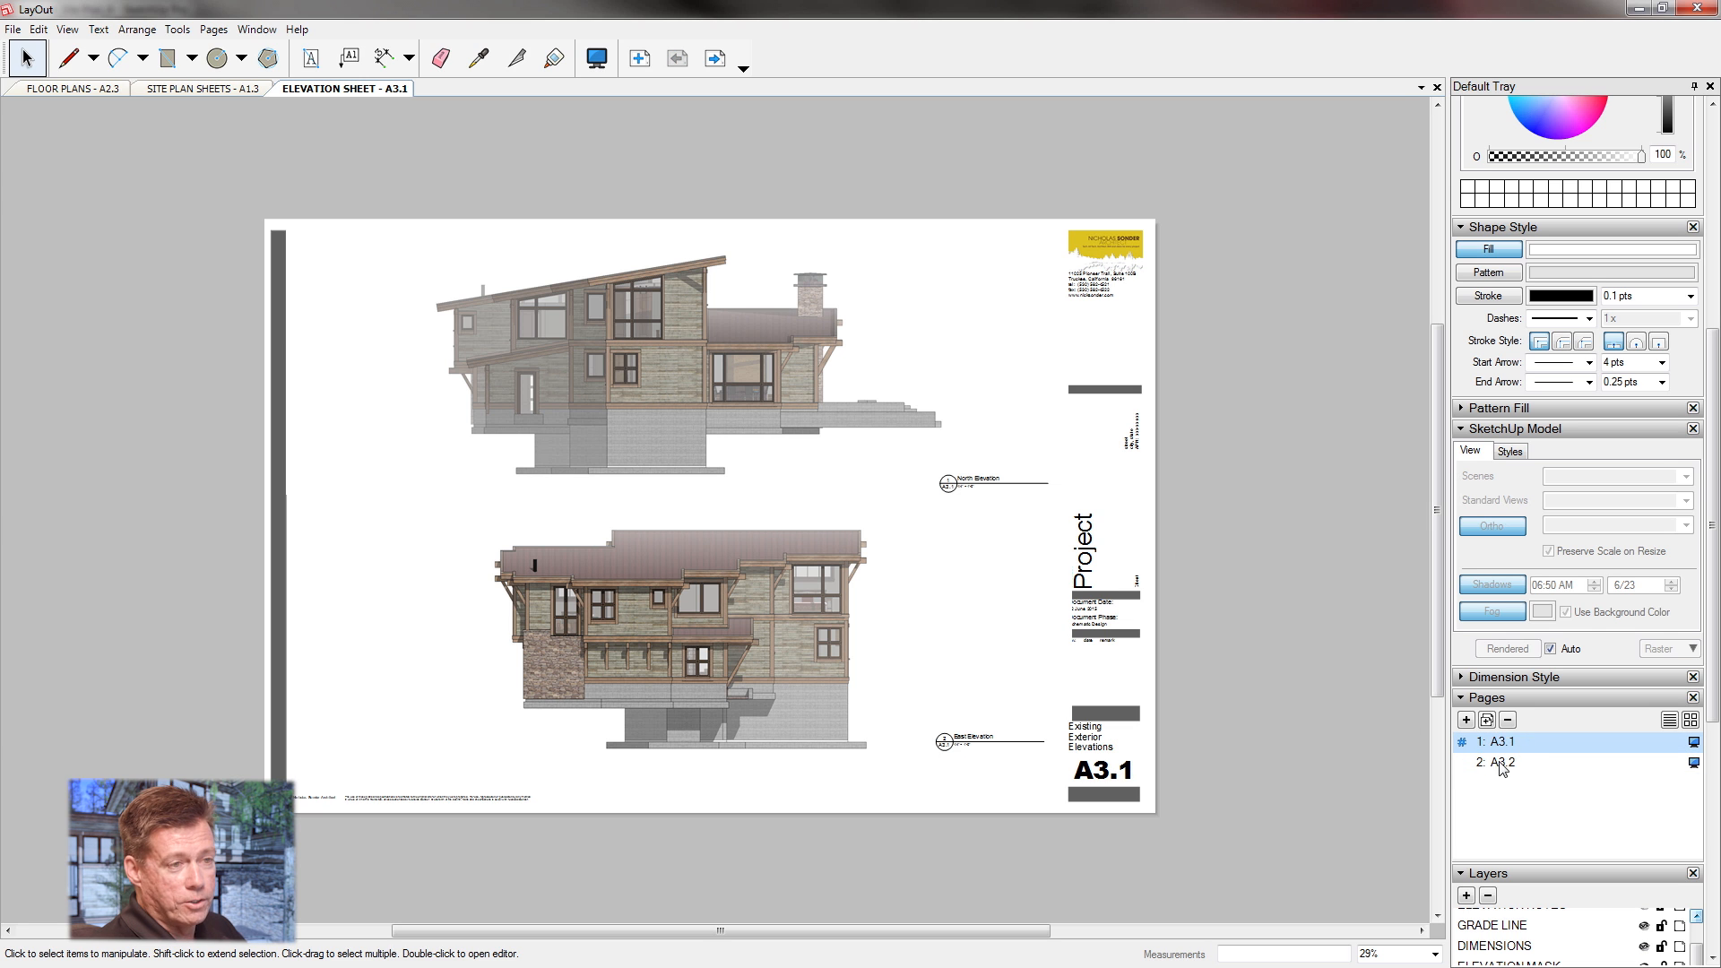
left_click(1503, 765)
left_click(1509, 720)
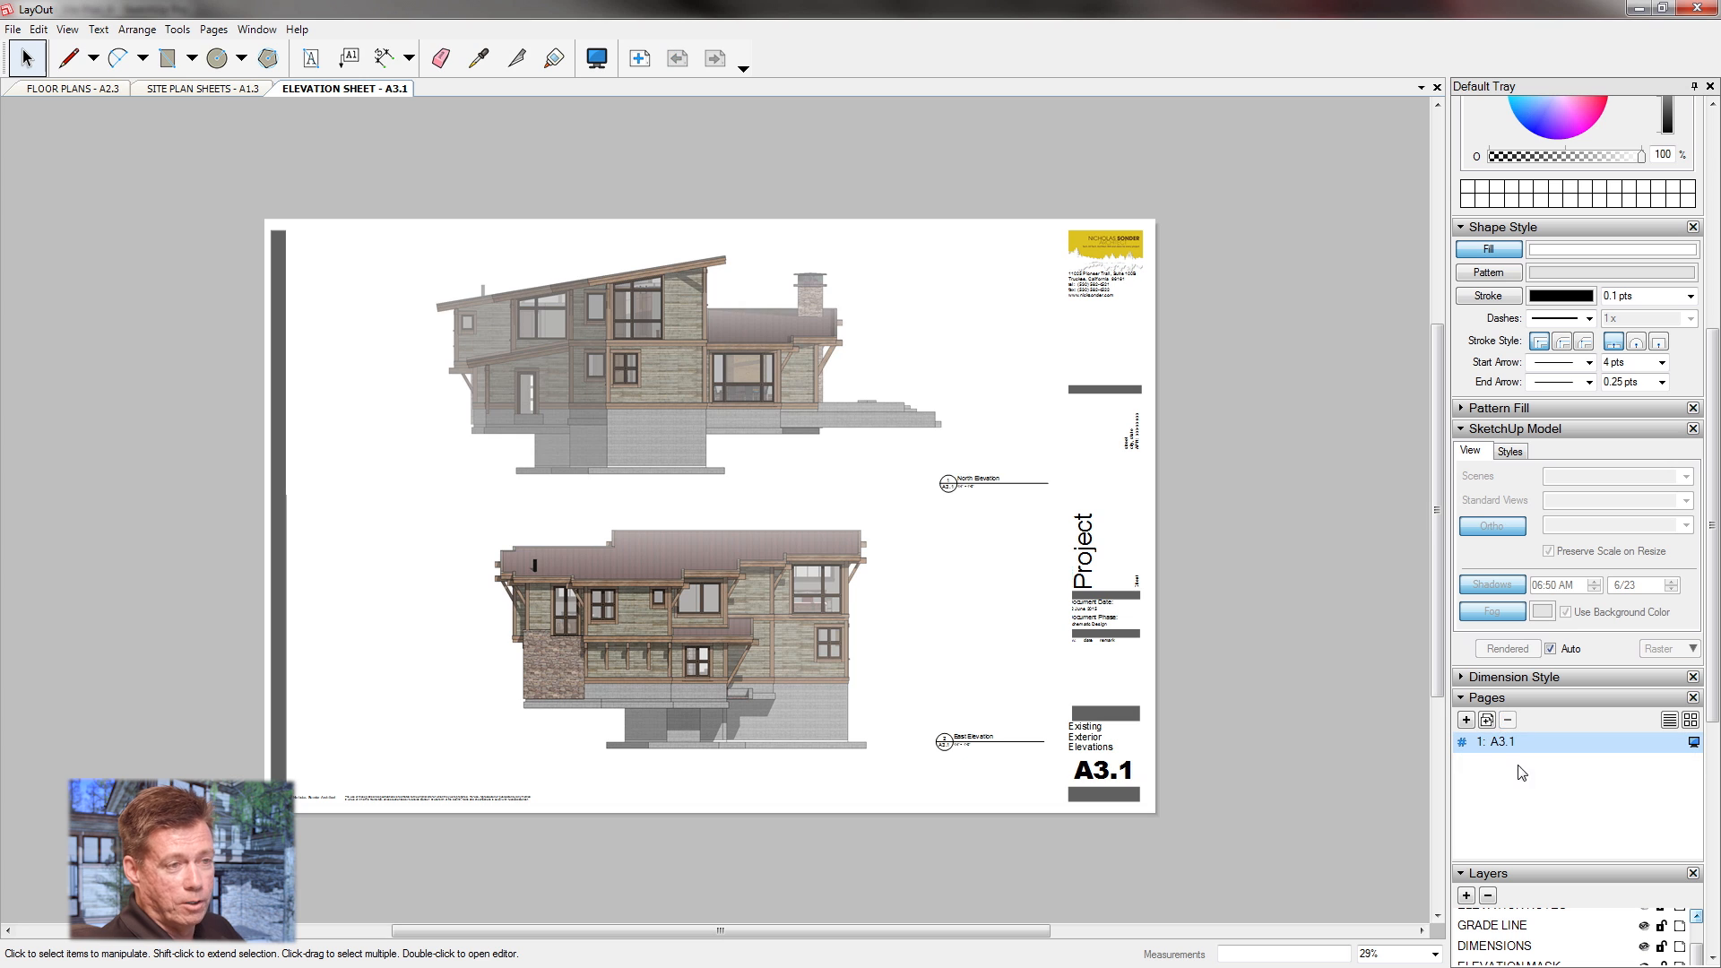
left_click(1487, 721)
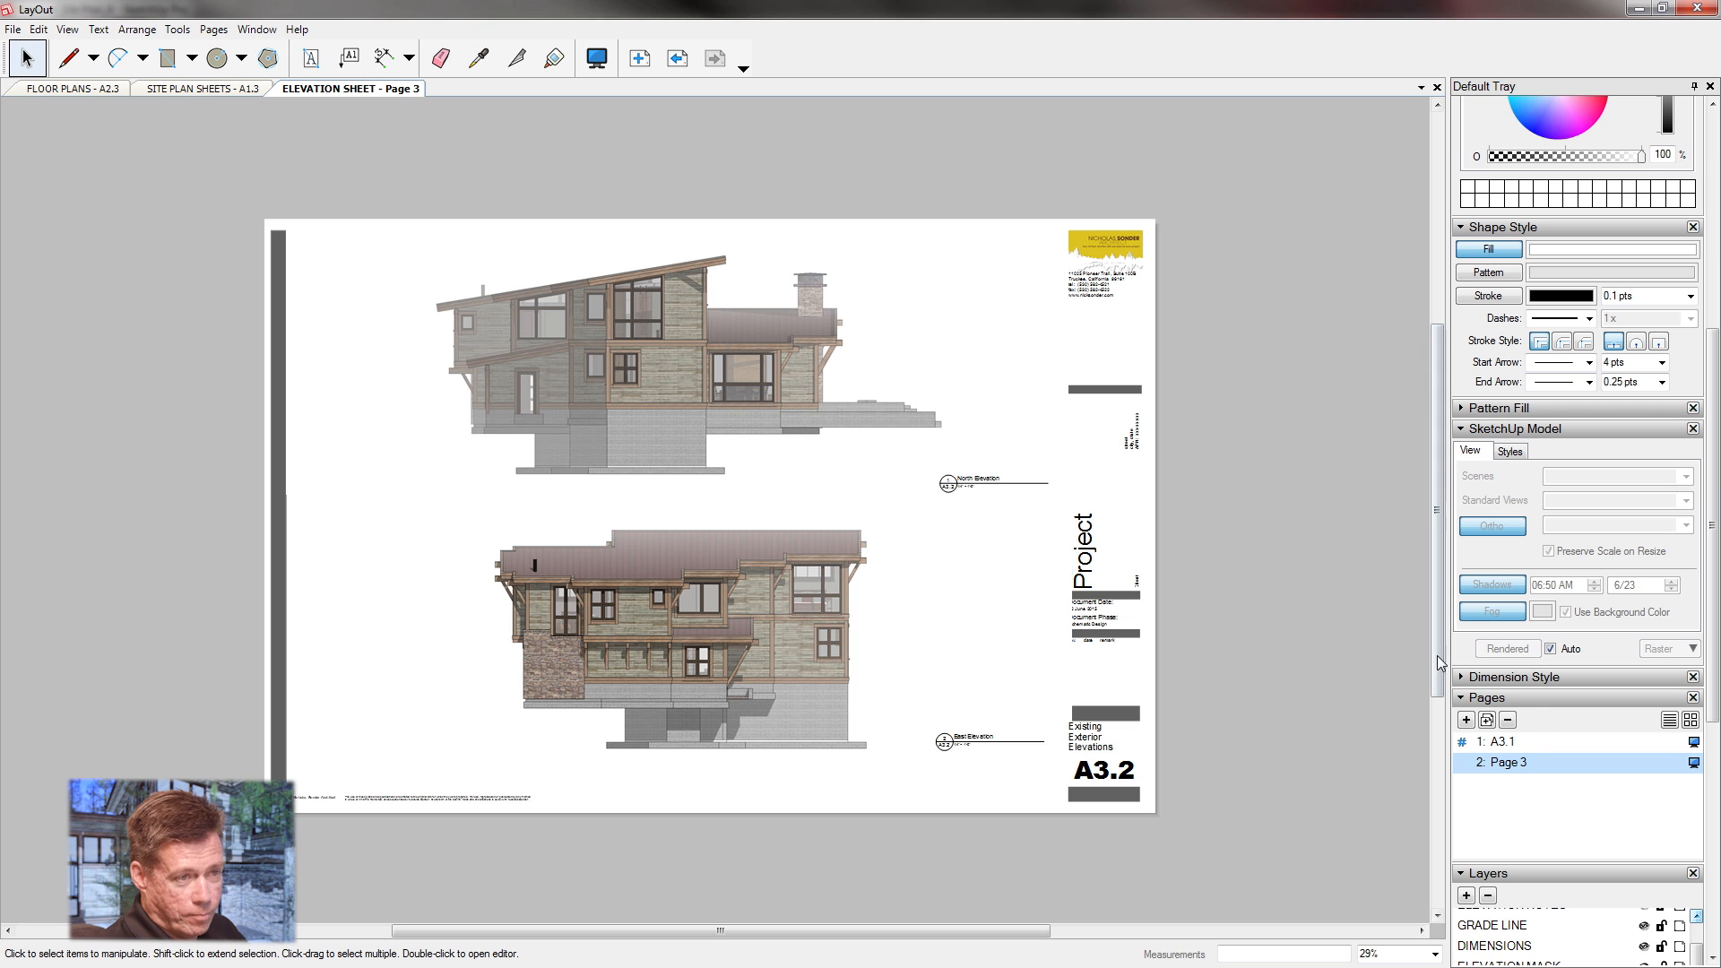
Rename the duplicated page to A3.2.
right_click(1530, 765)
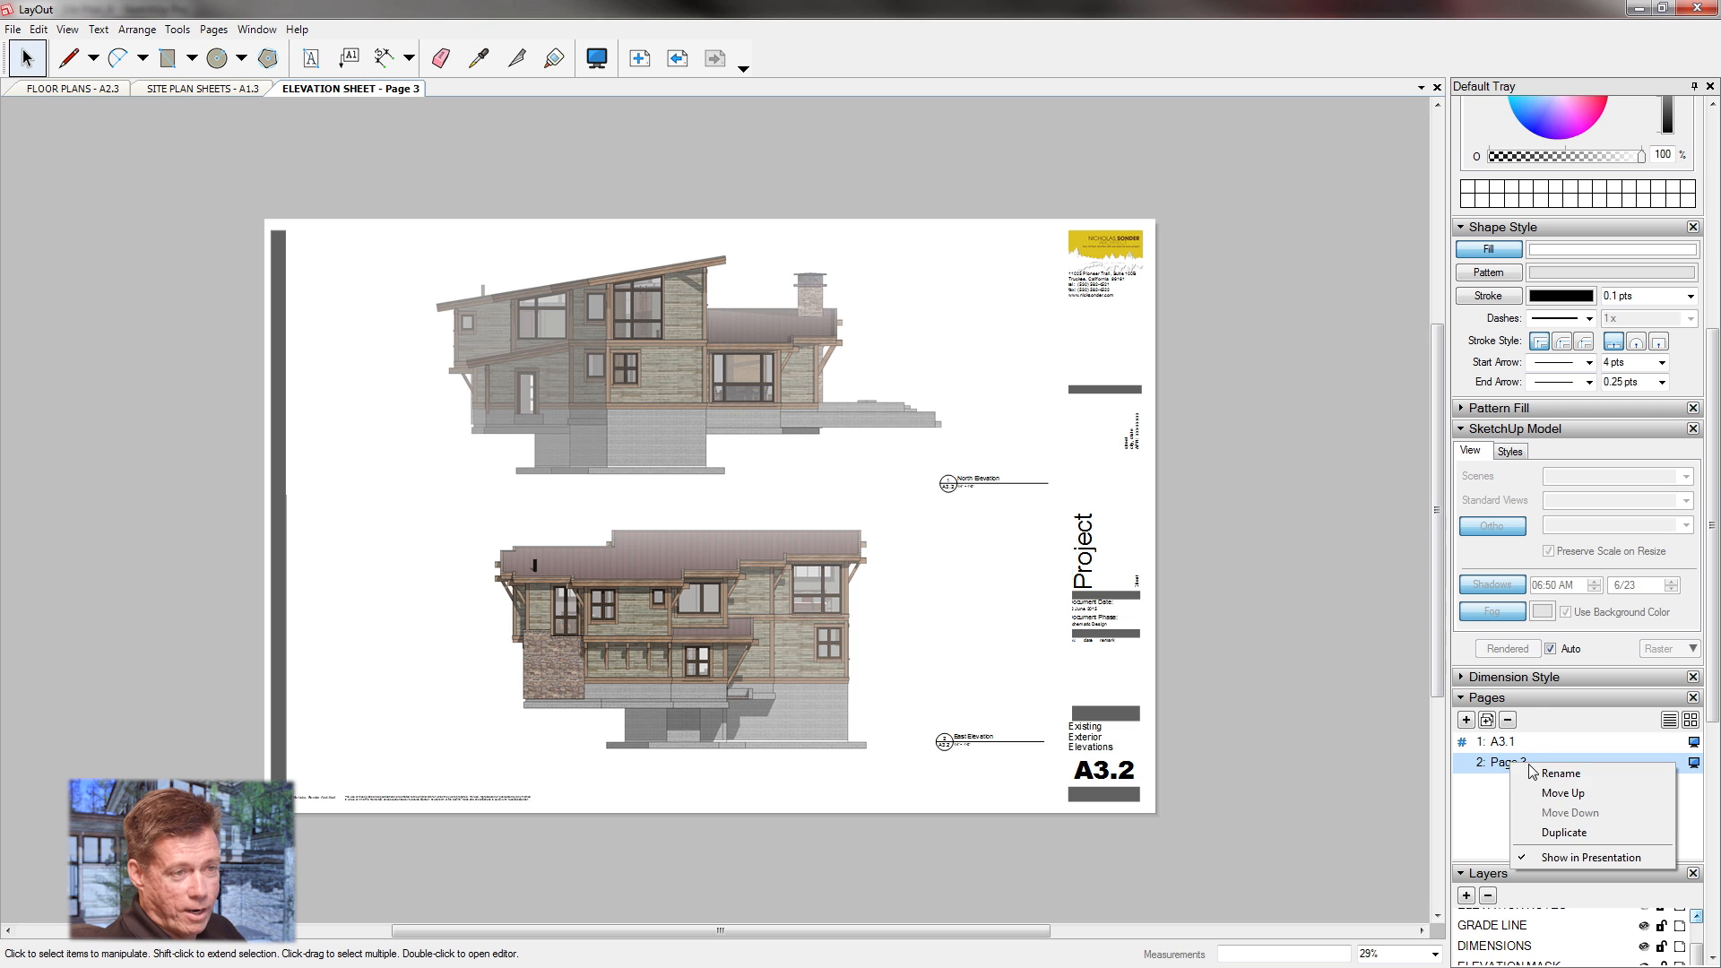
left_click(1555, 775)
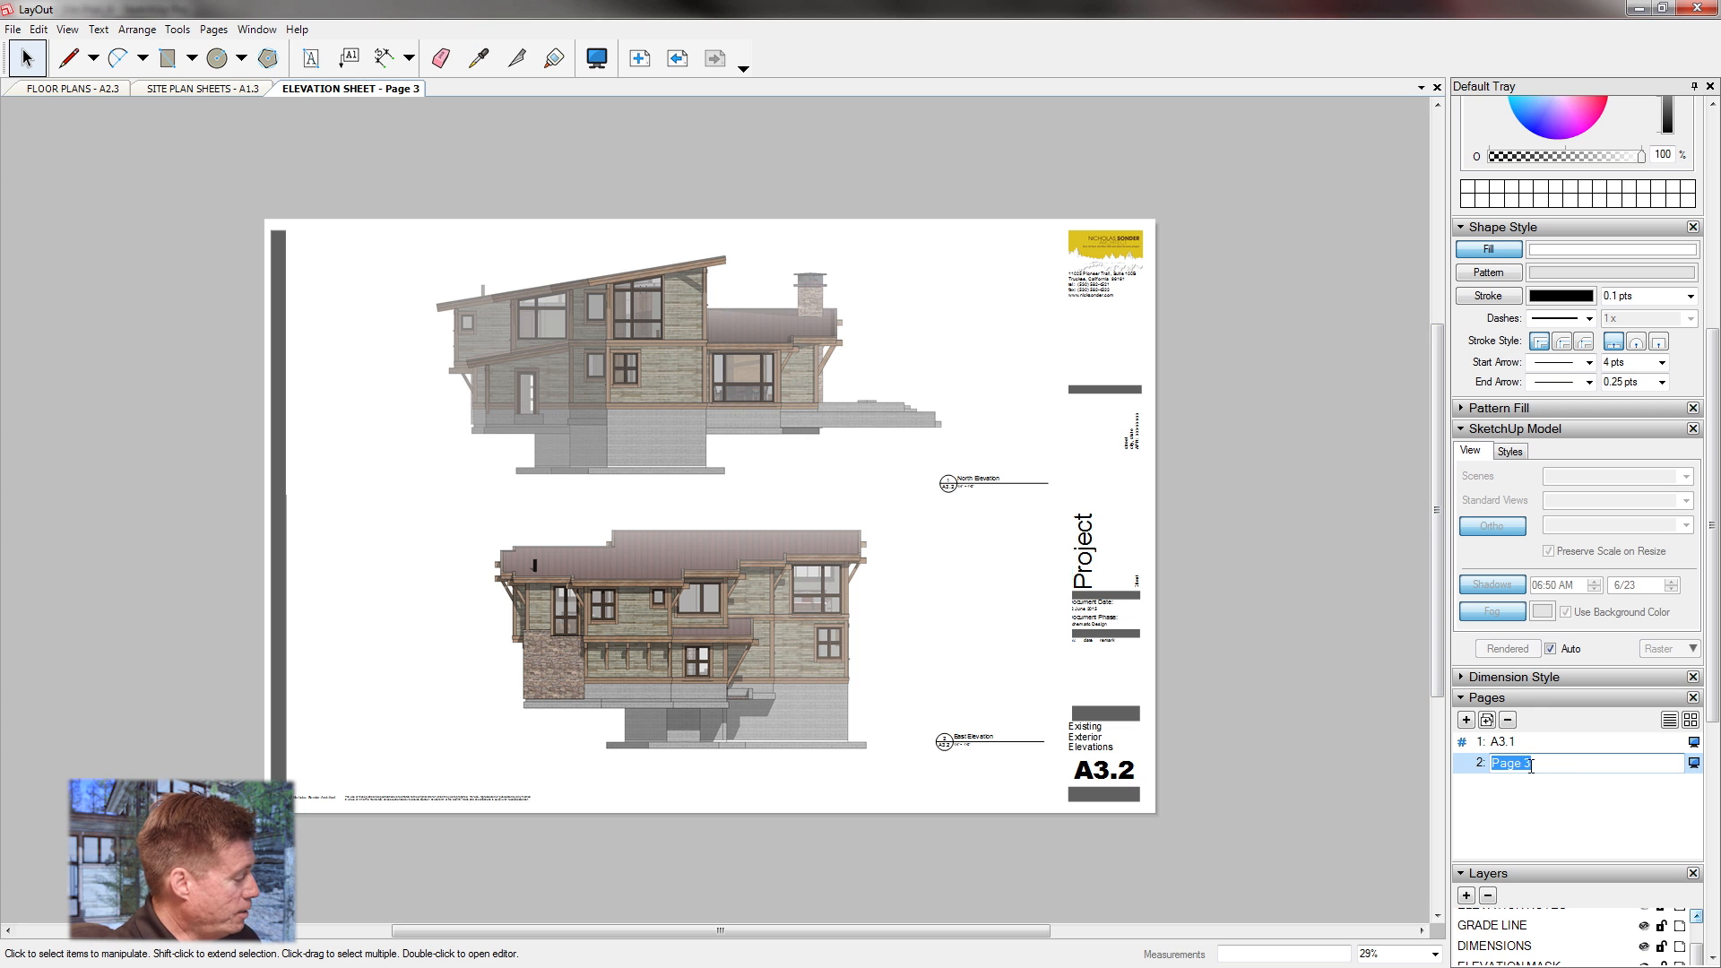
type("A3.2")
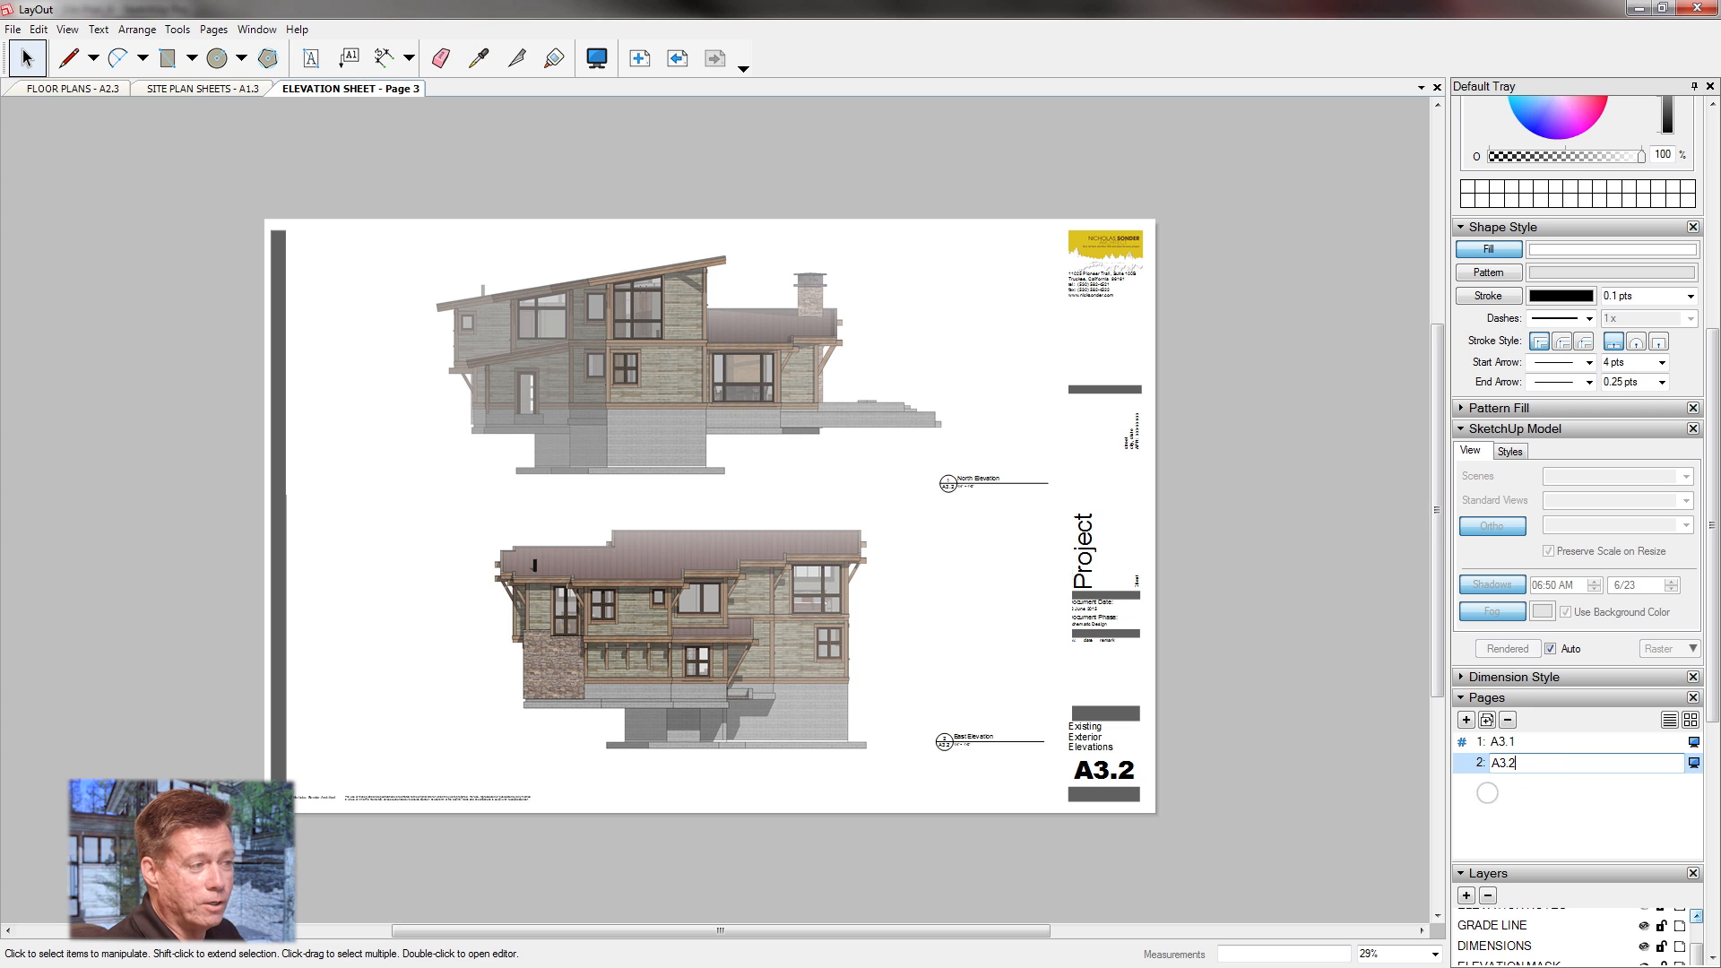
key("Return")
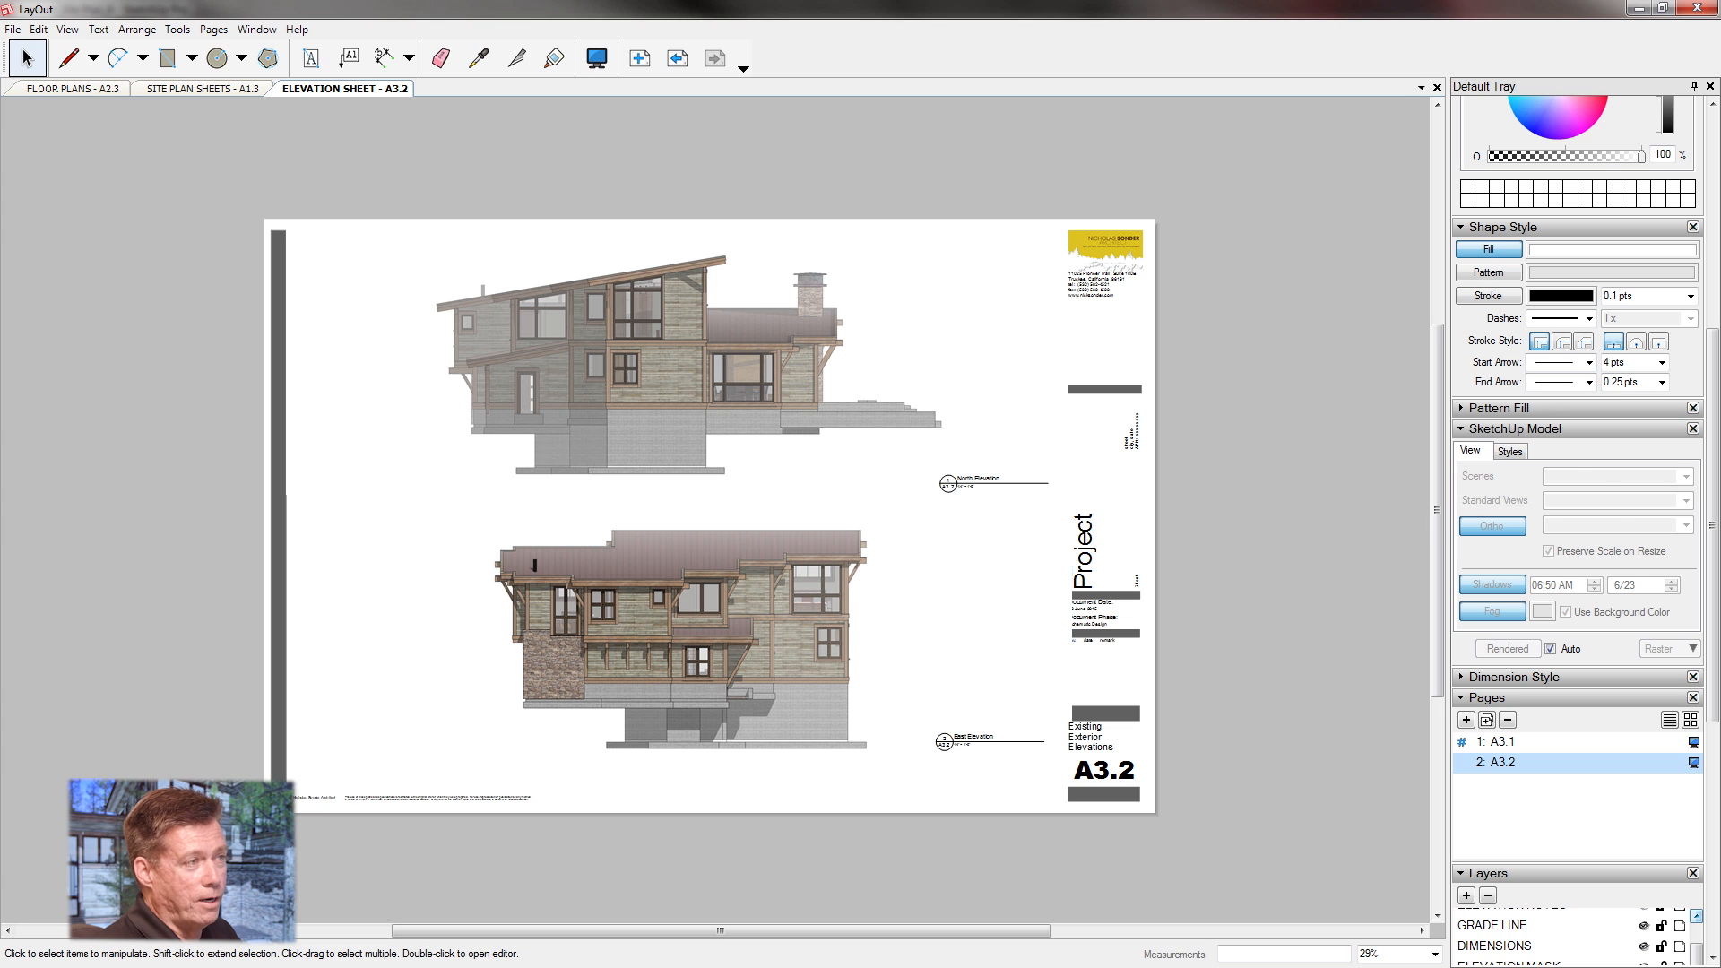
Switch the upper viewport on A3.2 to the South Elevation scene.
left_click(679, 362)
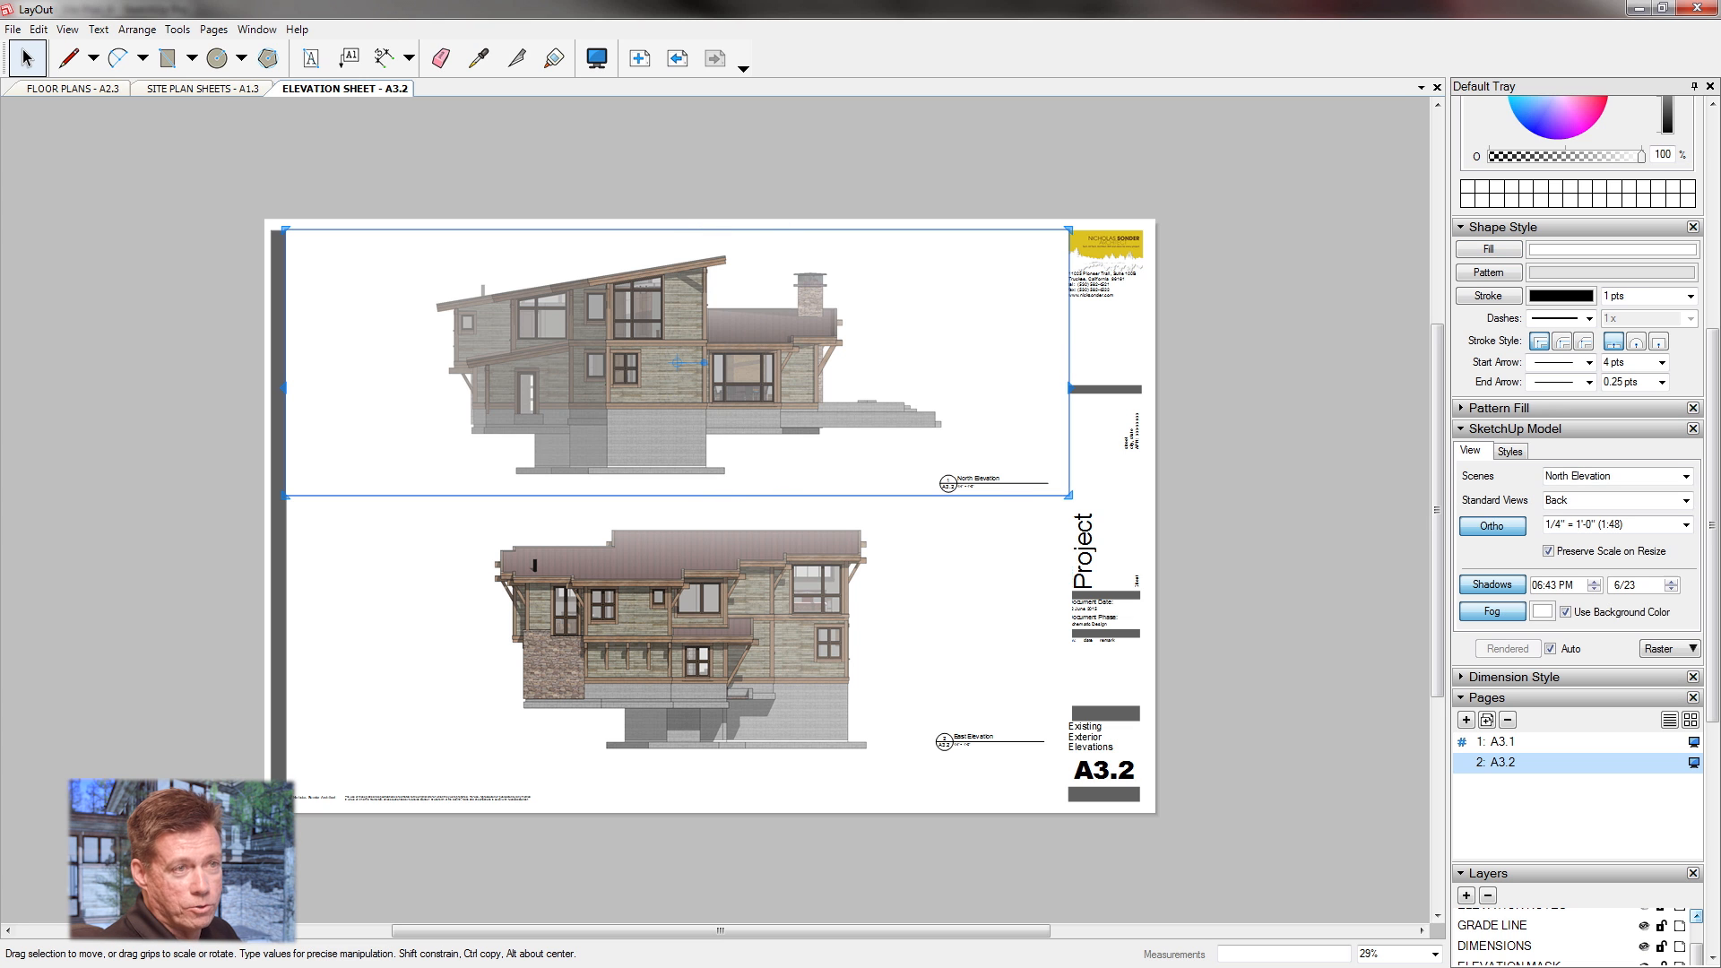
left_click(1686, 476)
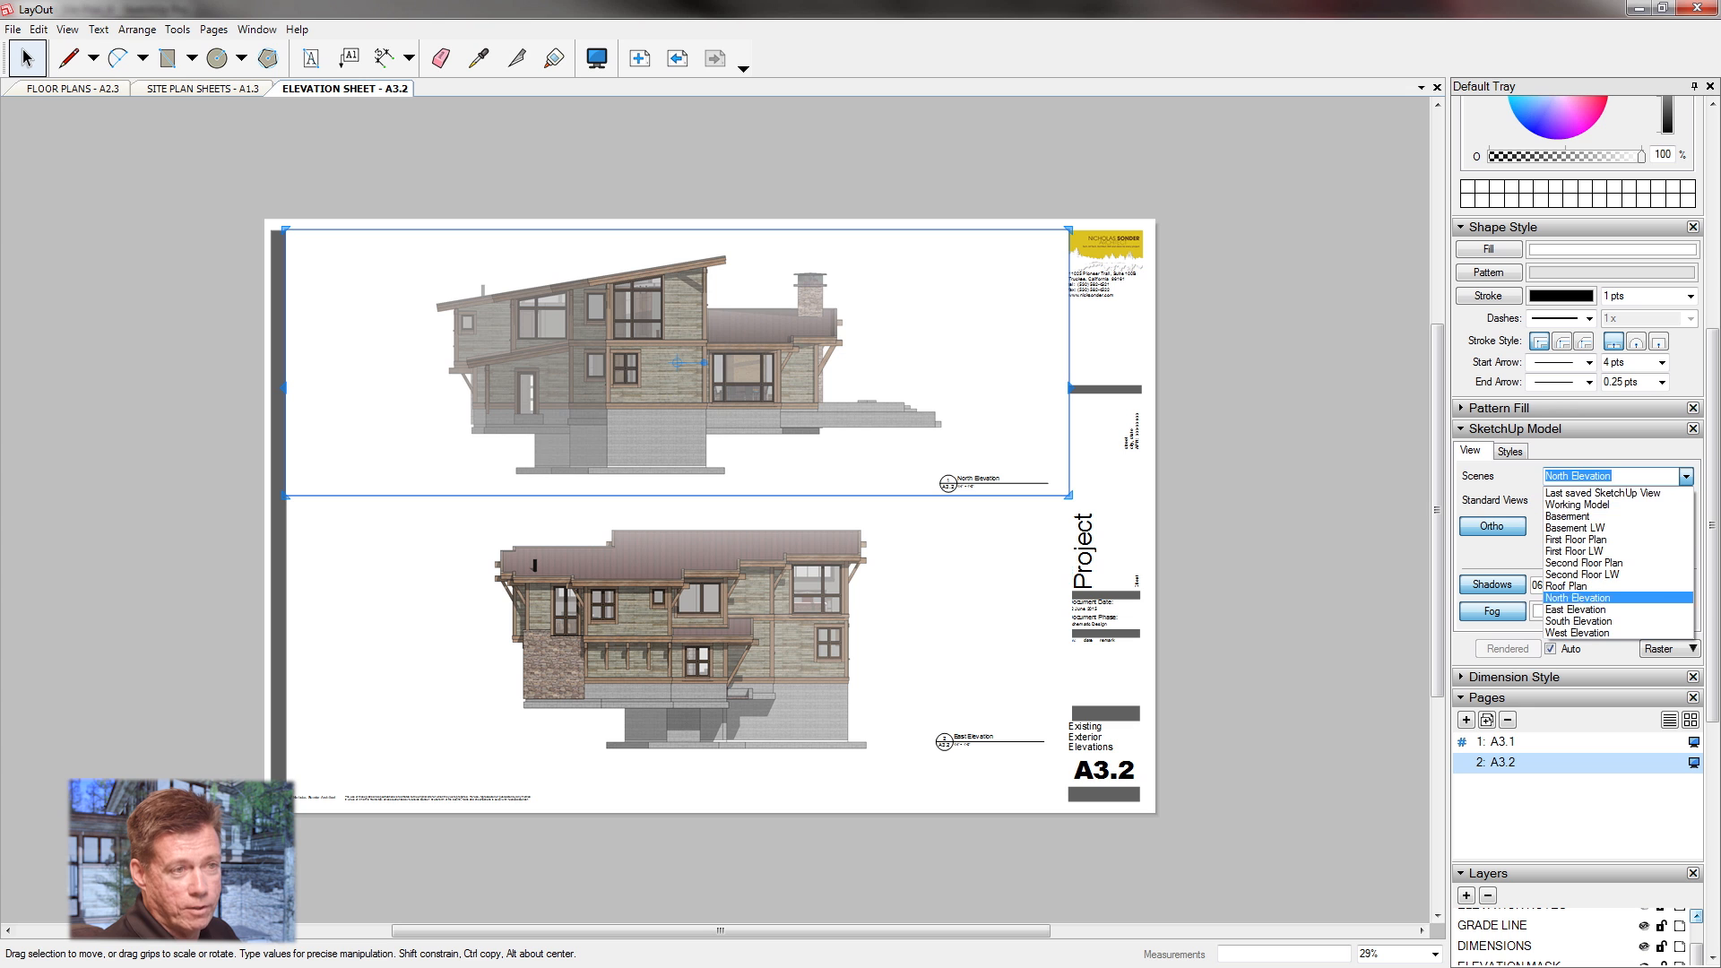
left_click(1607, 621)
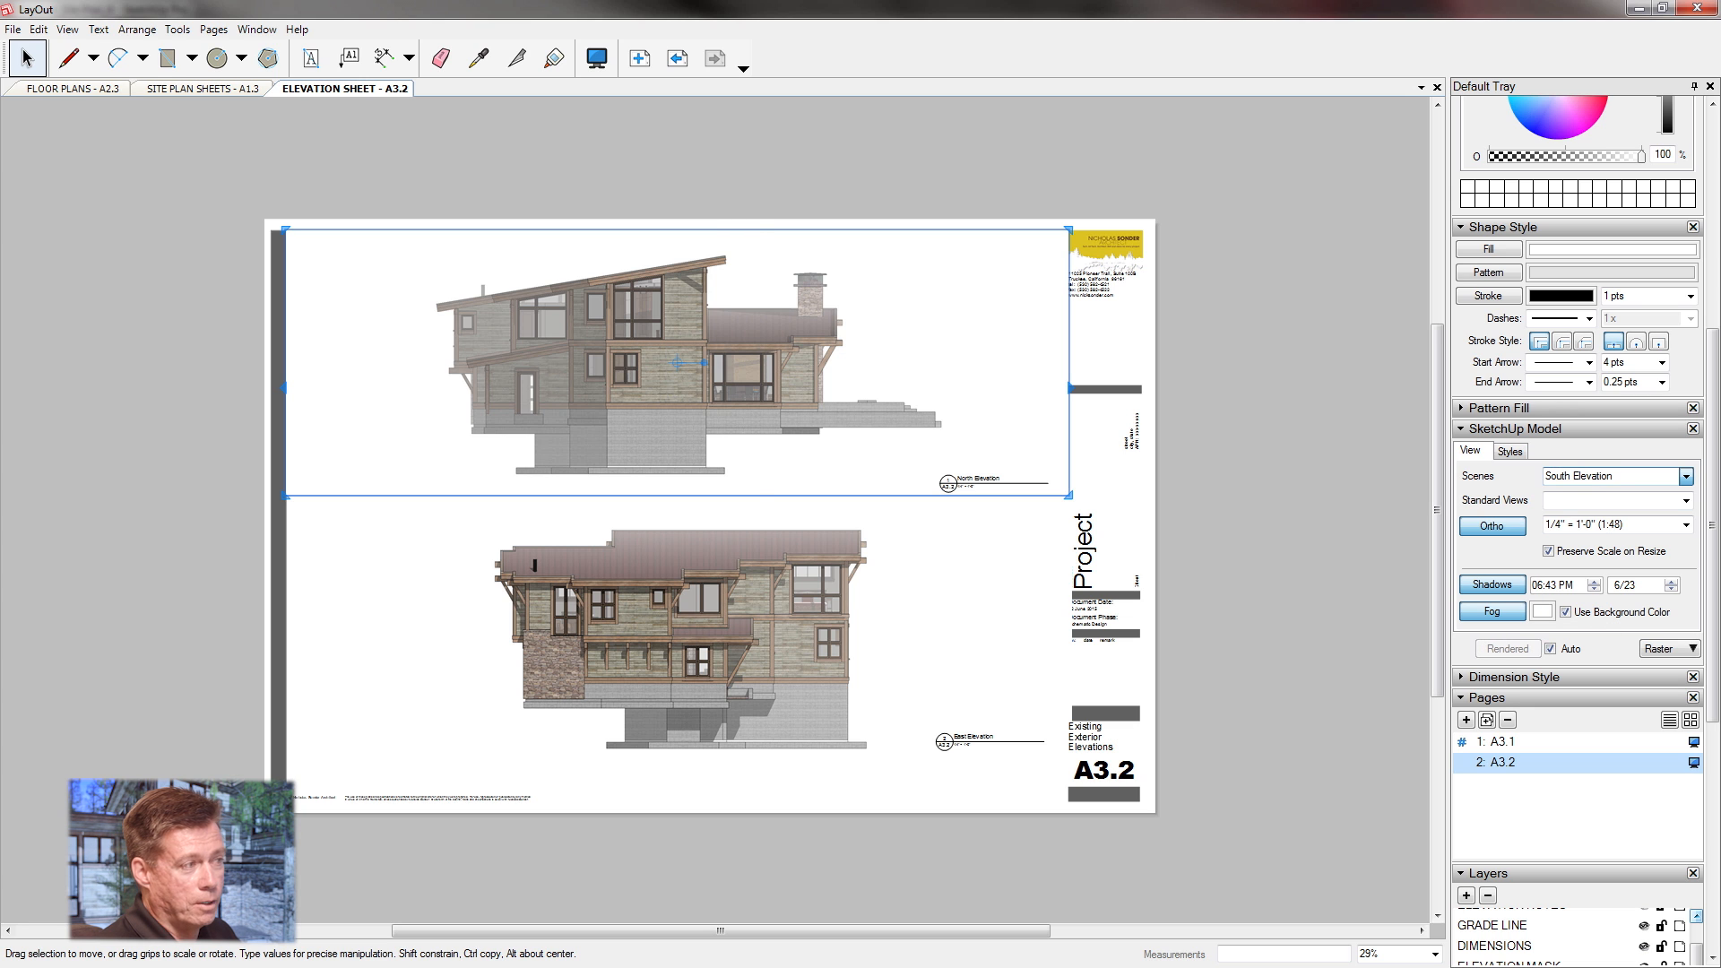
Switch the lower viewport to the West Elevation scene.
left_click(680, 638)
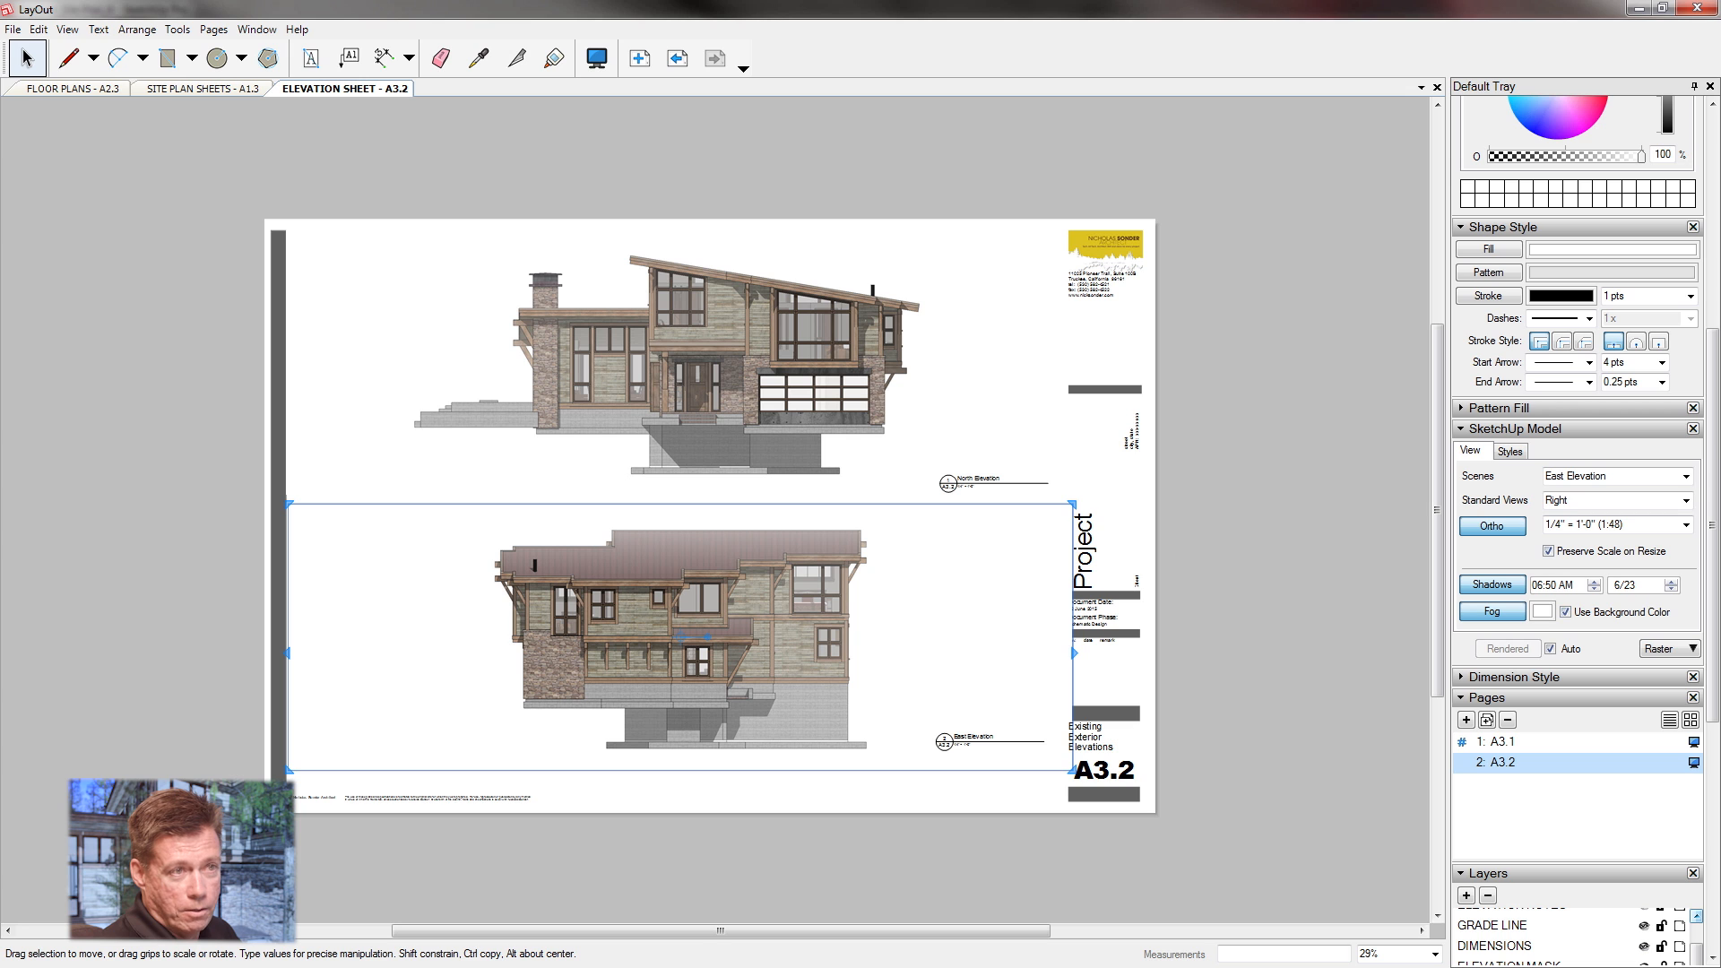
left_click(1686, 476)
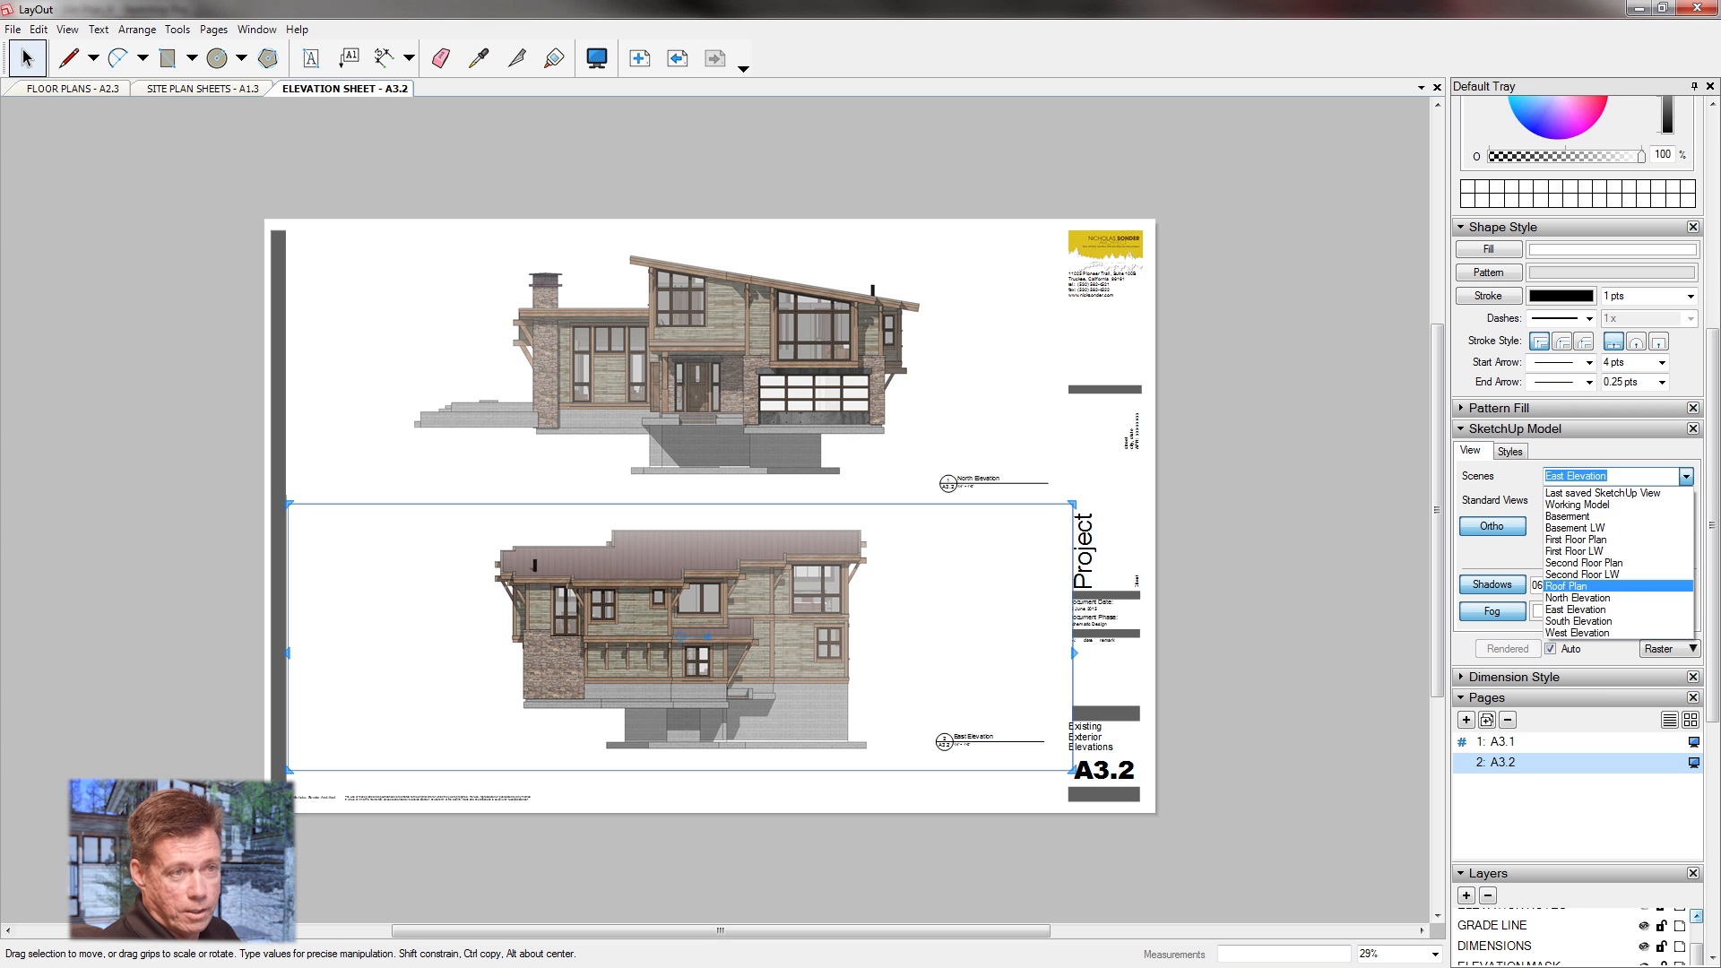
left_click(1607, 633)
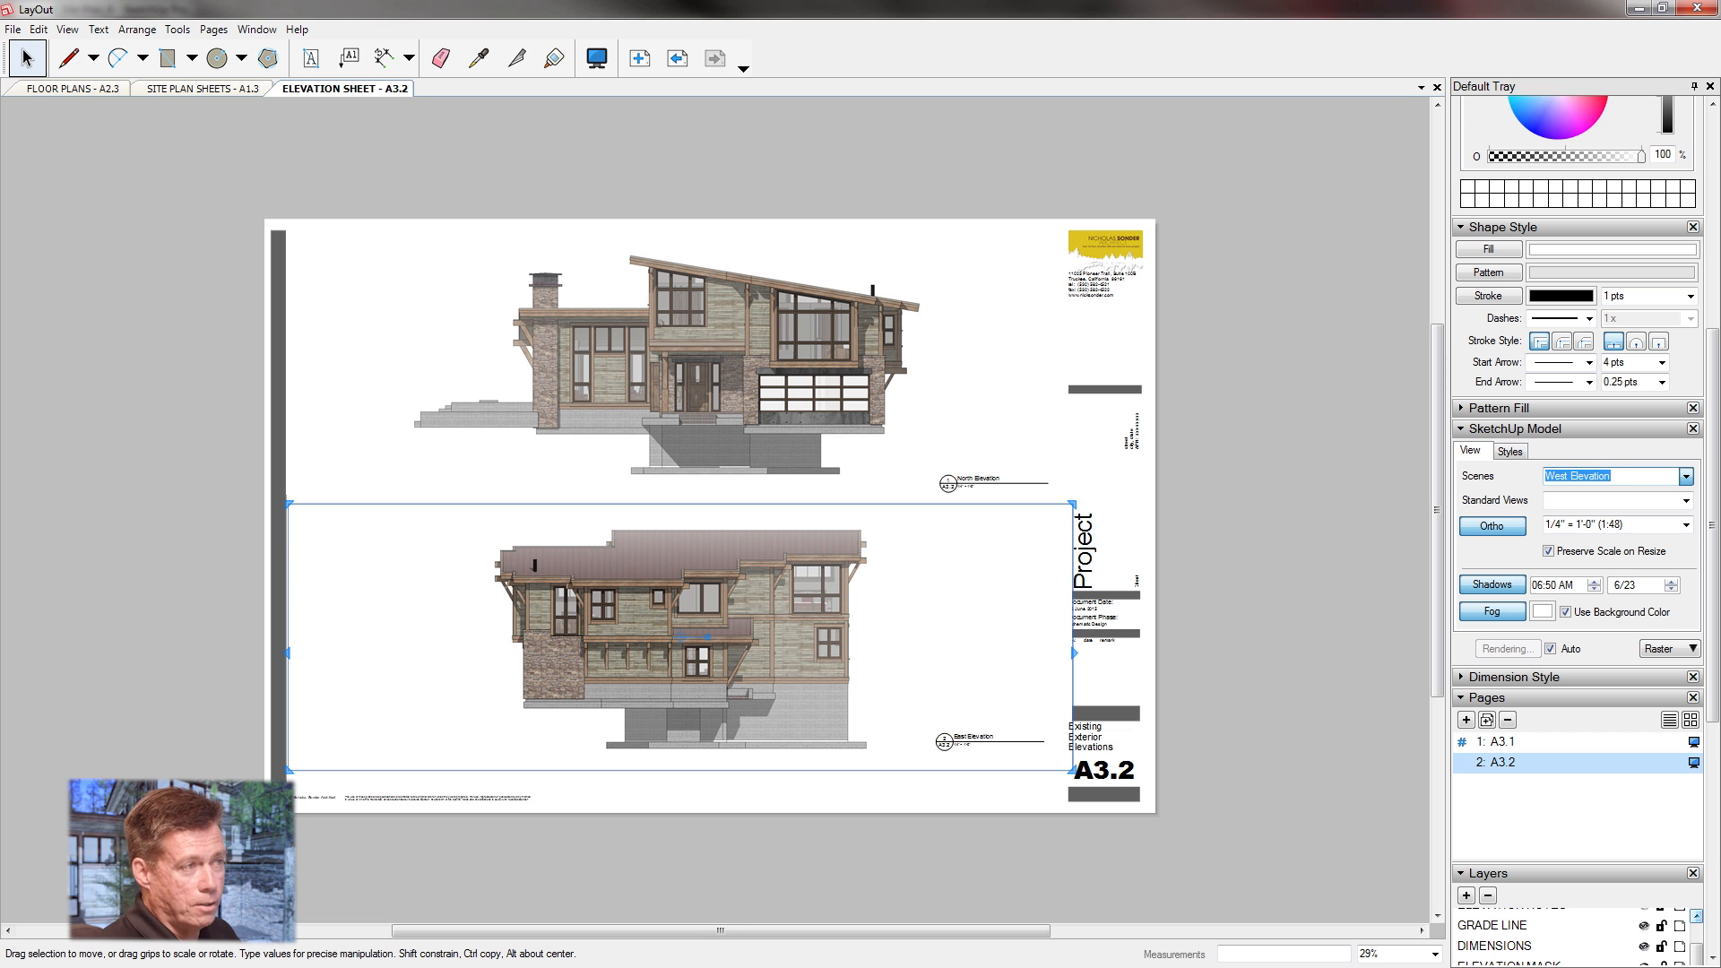
left_click(988, 482)
scroll(984, 476, "up", 7)
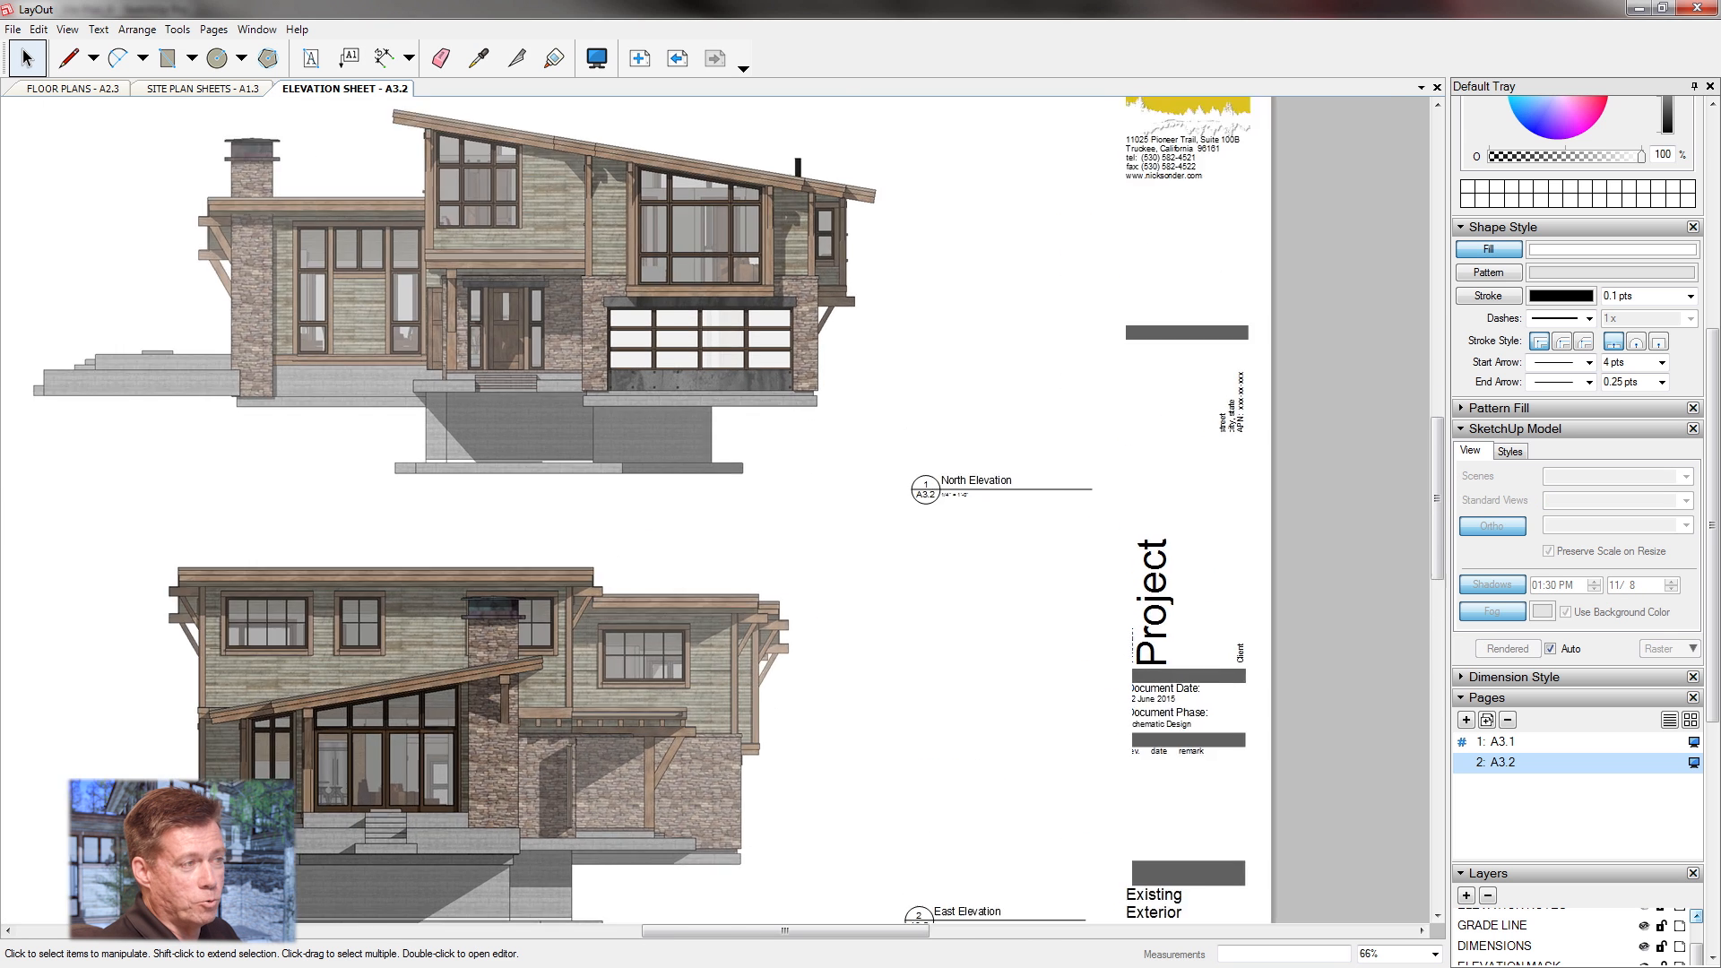
Change the North Elevation label to read South Elevation.
scroll(968, 469, "up", 12)
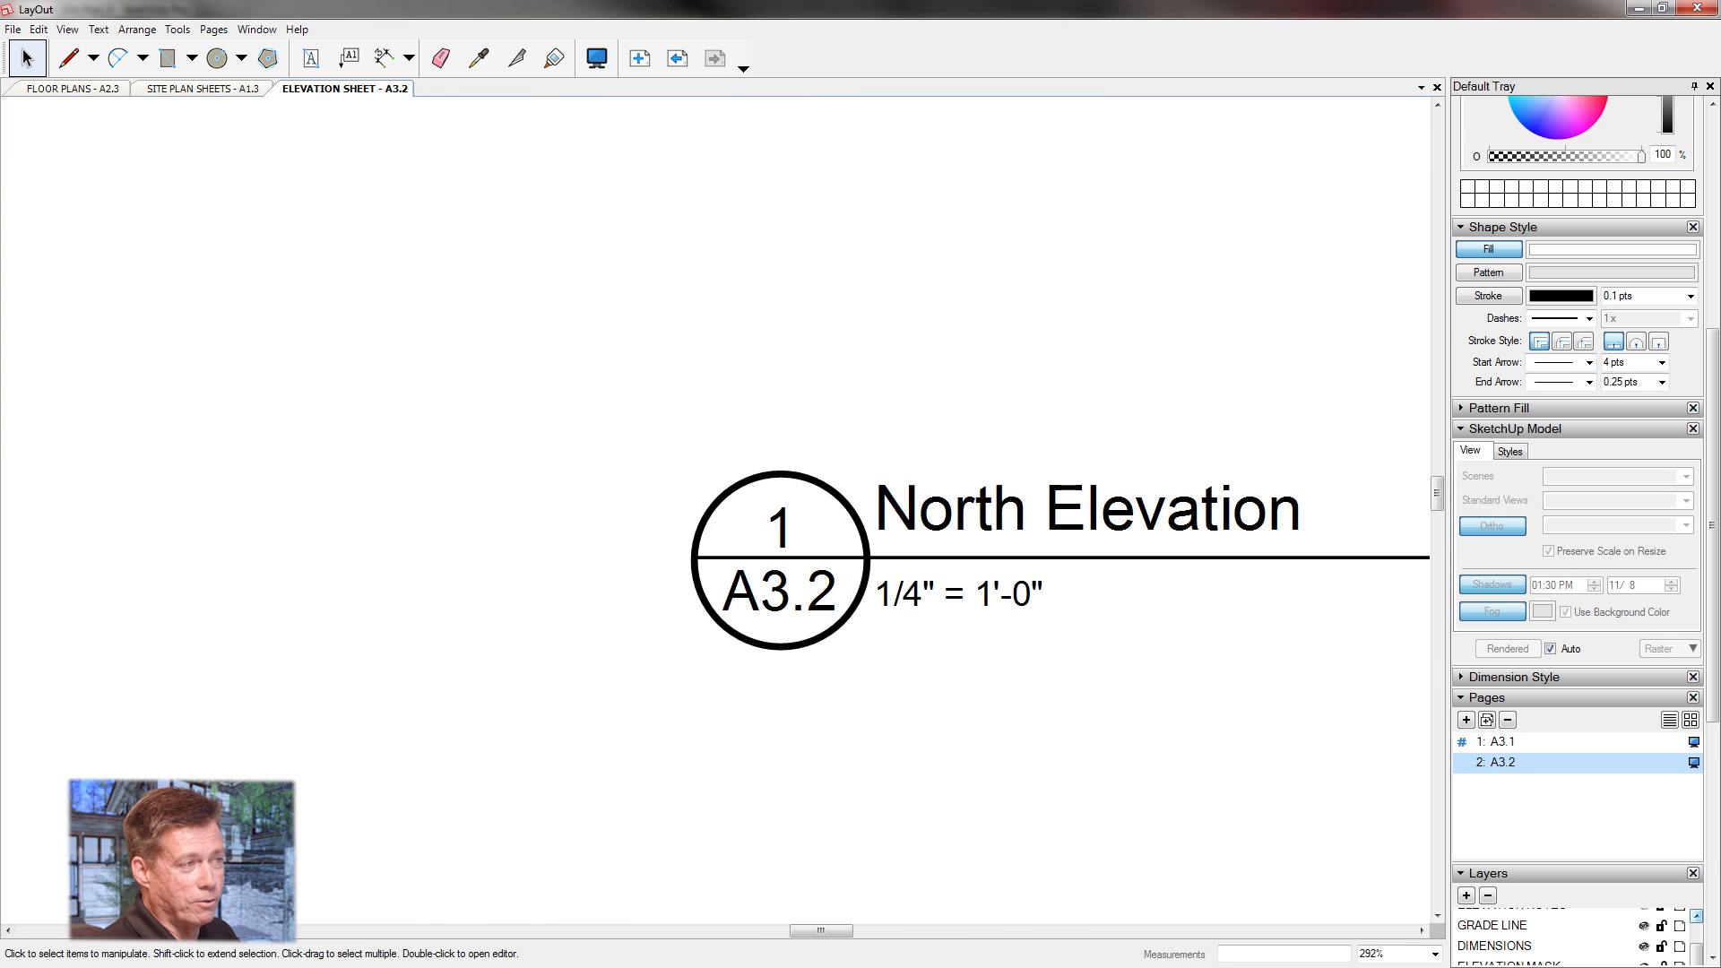
left_click(949, 514)
double_click(950, 514)
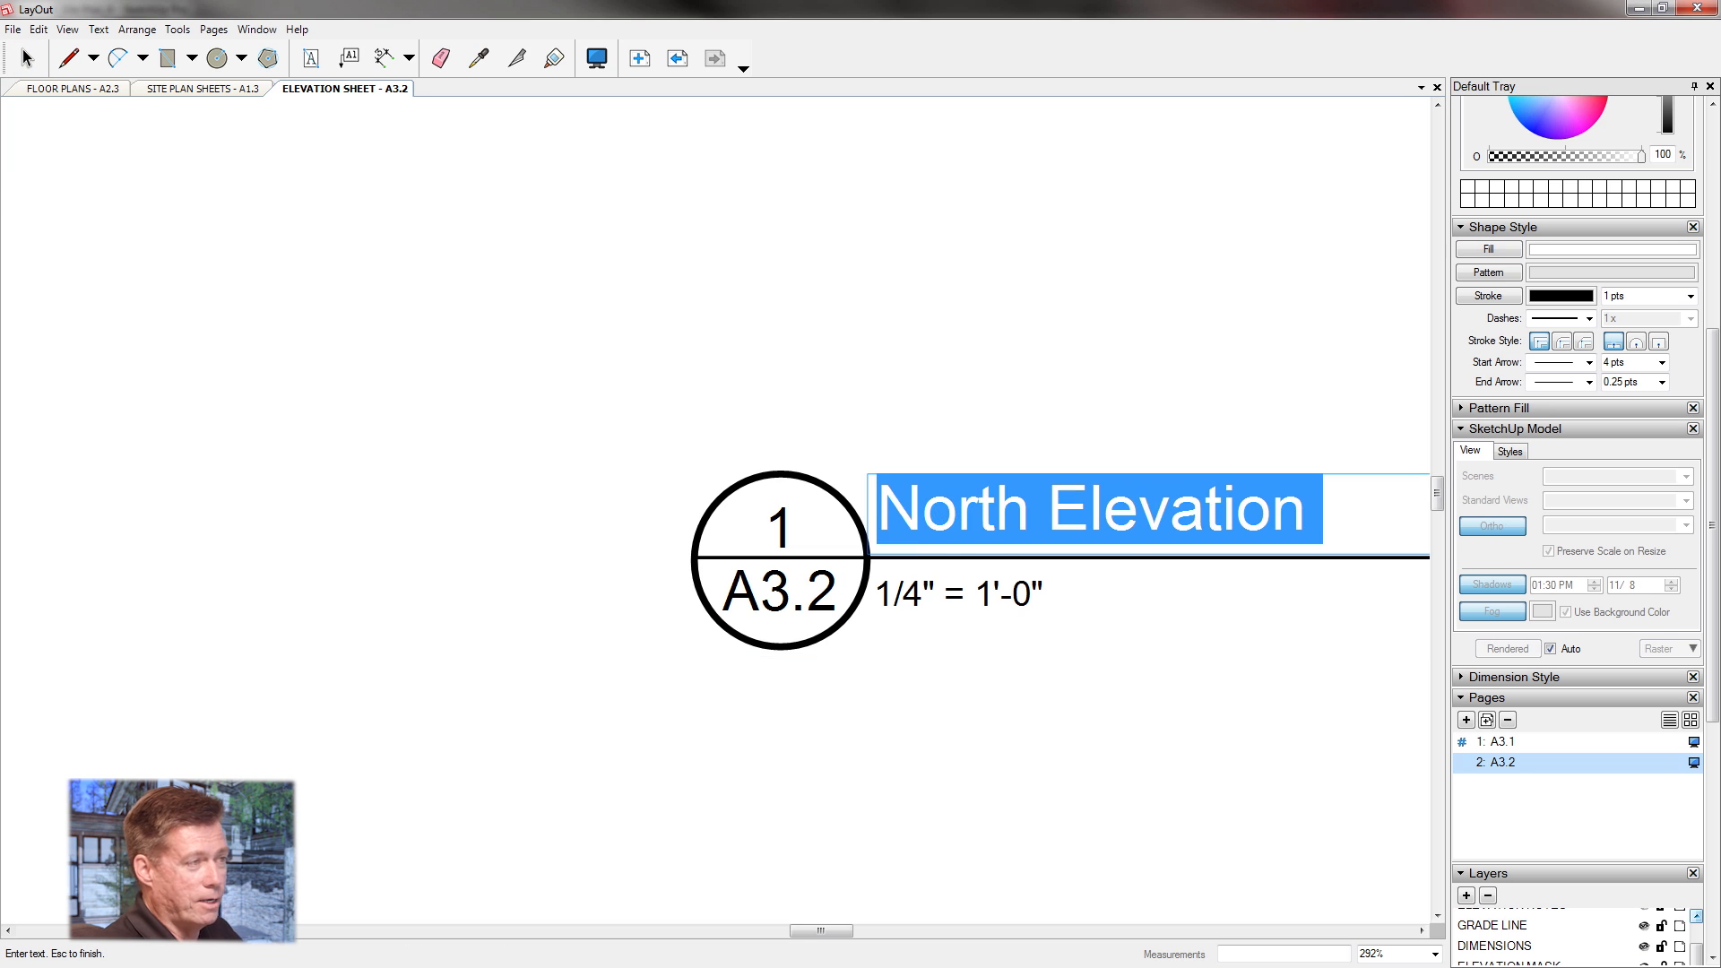
left_click(1029, 507)
left_click_drag(1029, 507, 877, 509)
type("South")
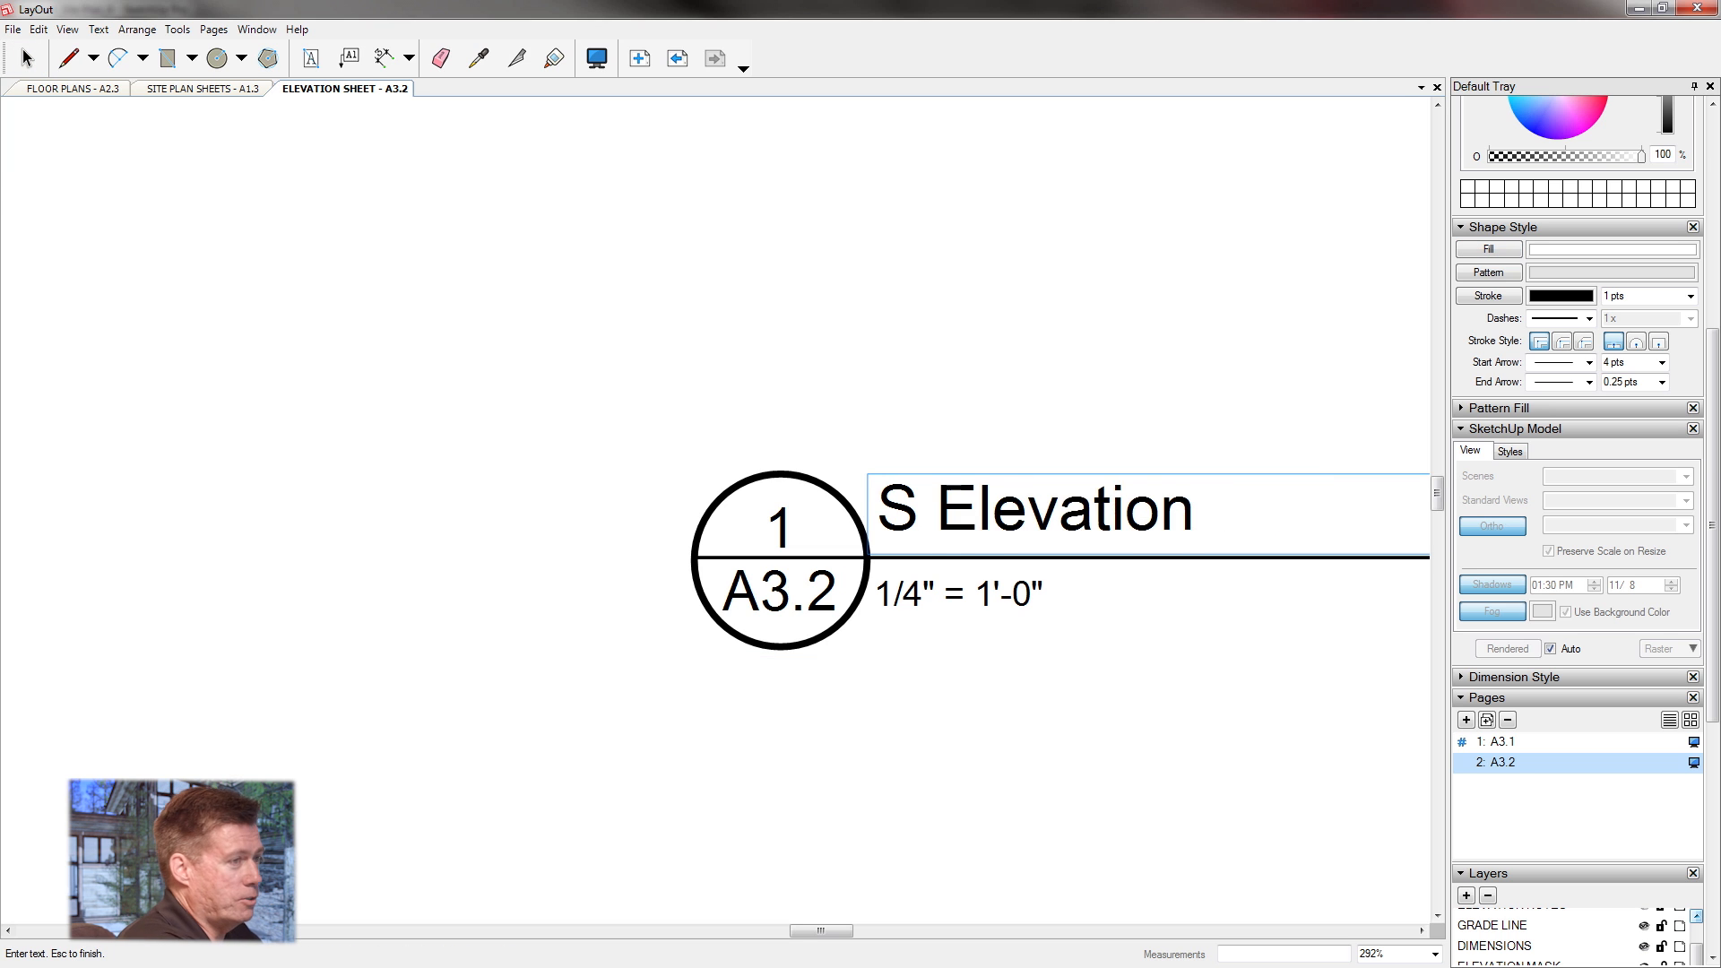
key("Escape")
scroll(755, 308, "down", 8)
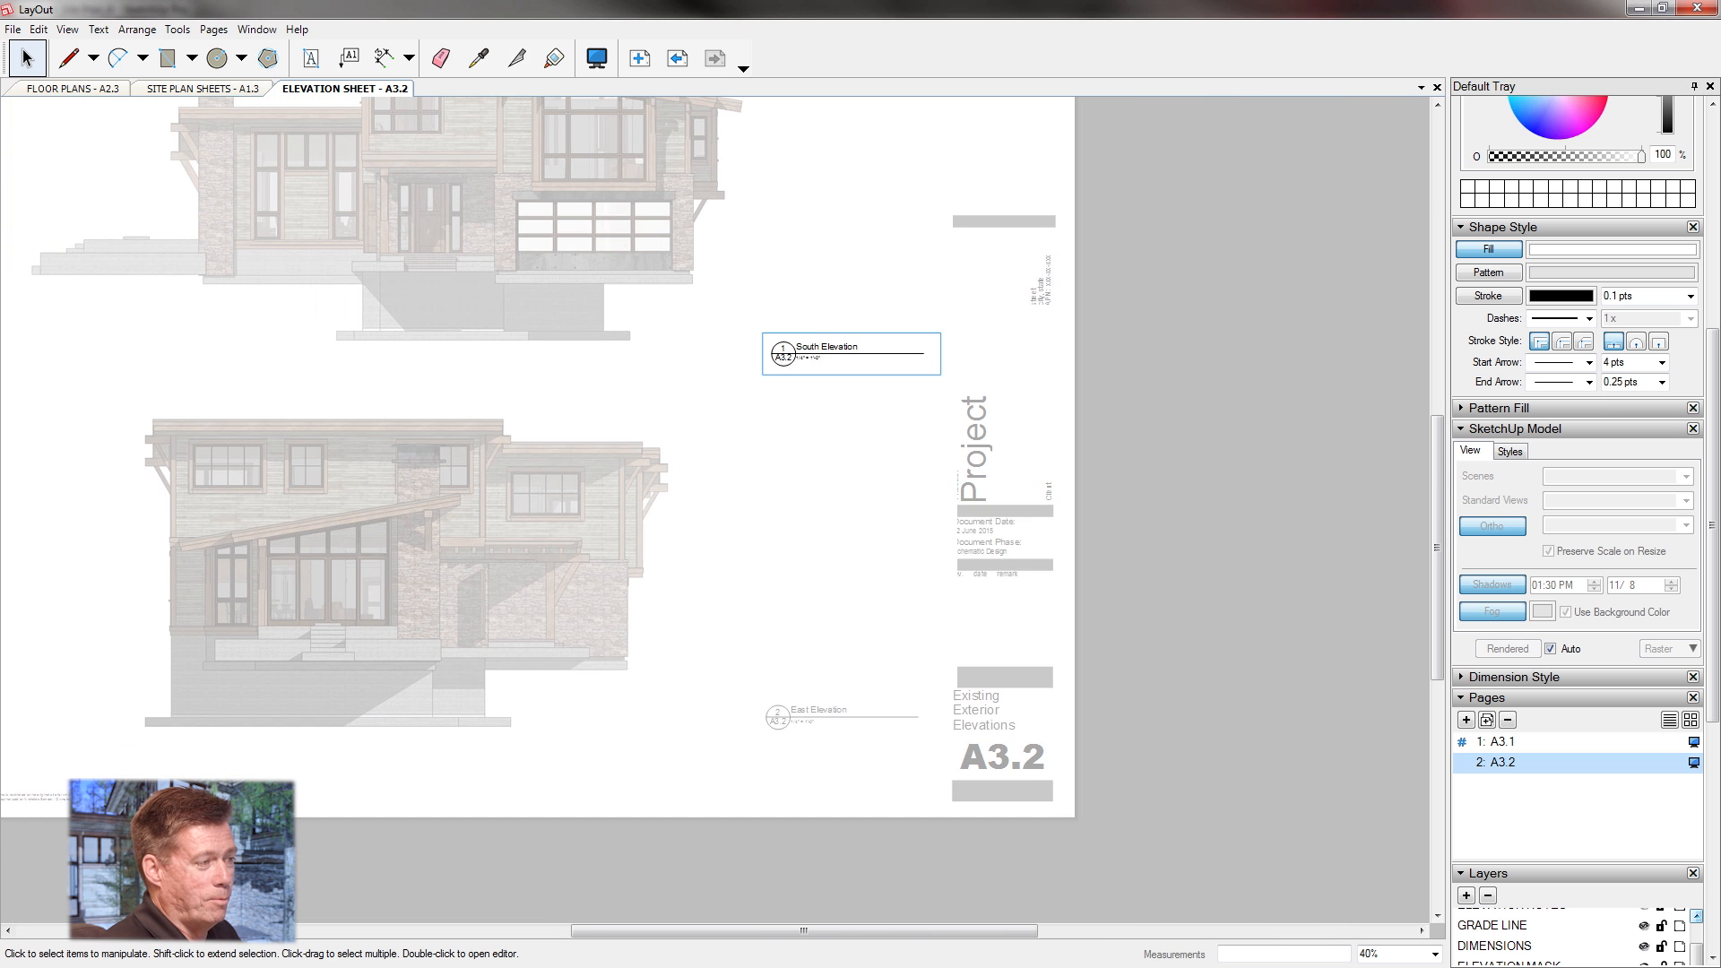
Change the East Elevation label to read West Elevation.
scroll(762, 794, "up", 3)
scroll(733, 724, "up", 7)
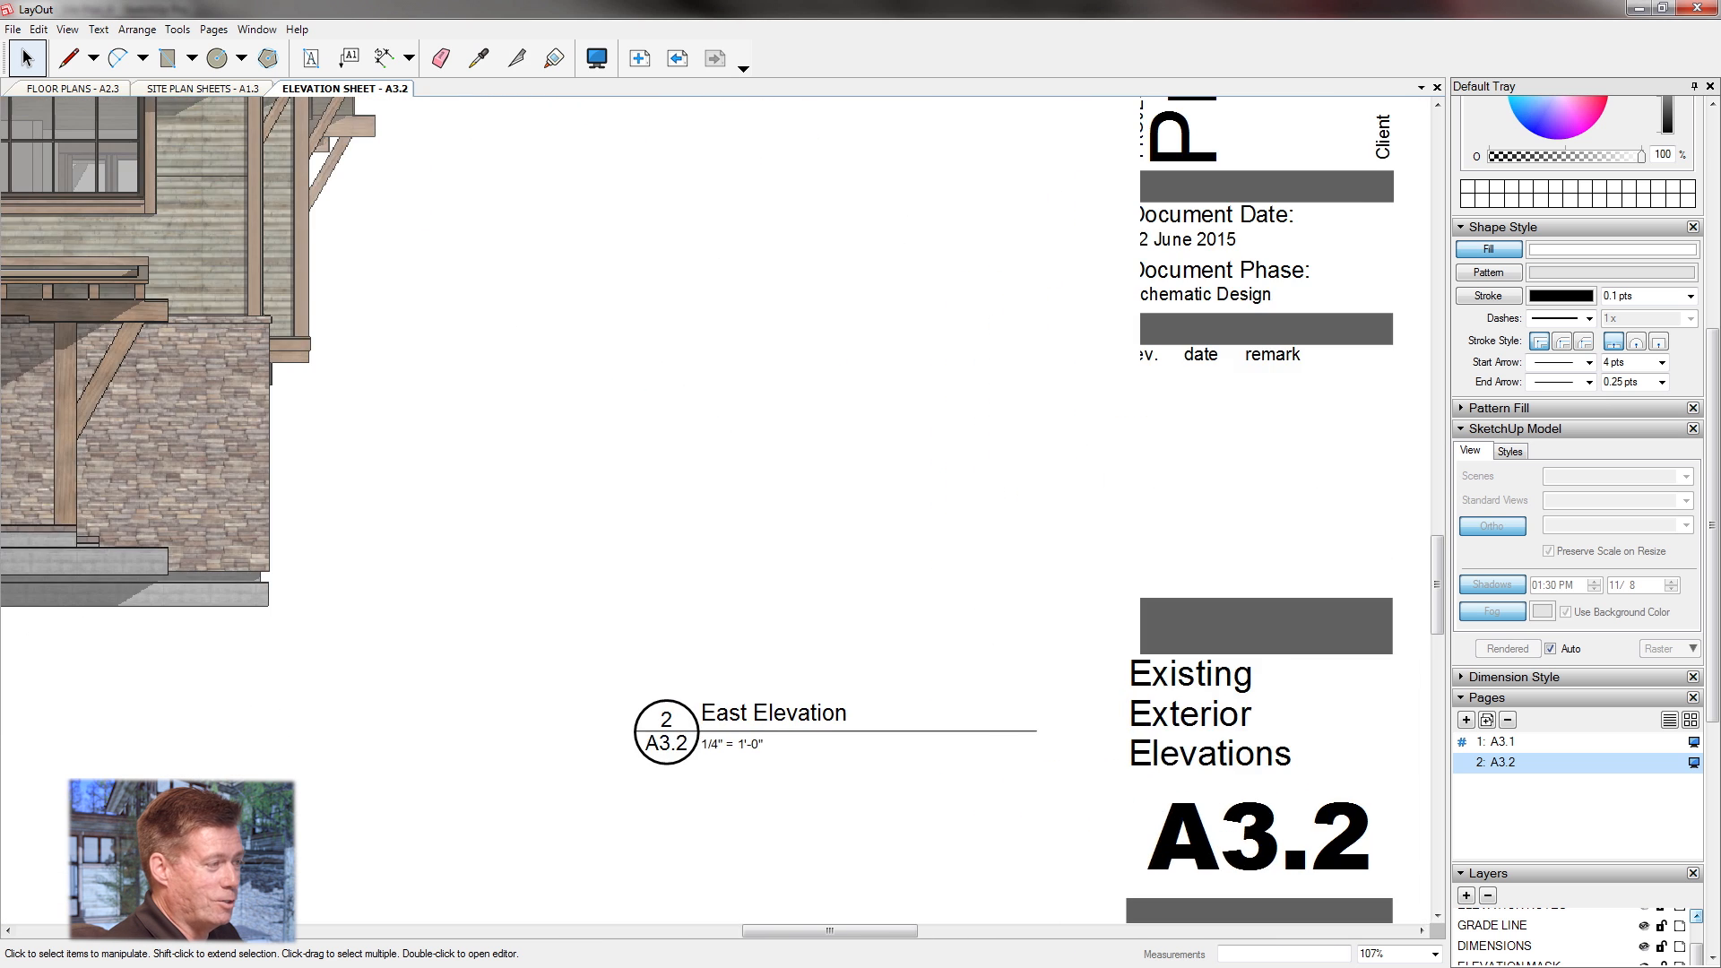
triple_click(690, 711)
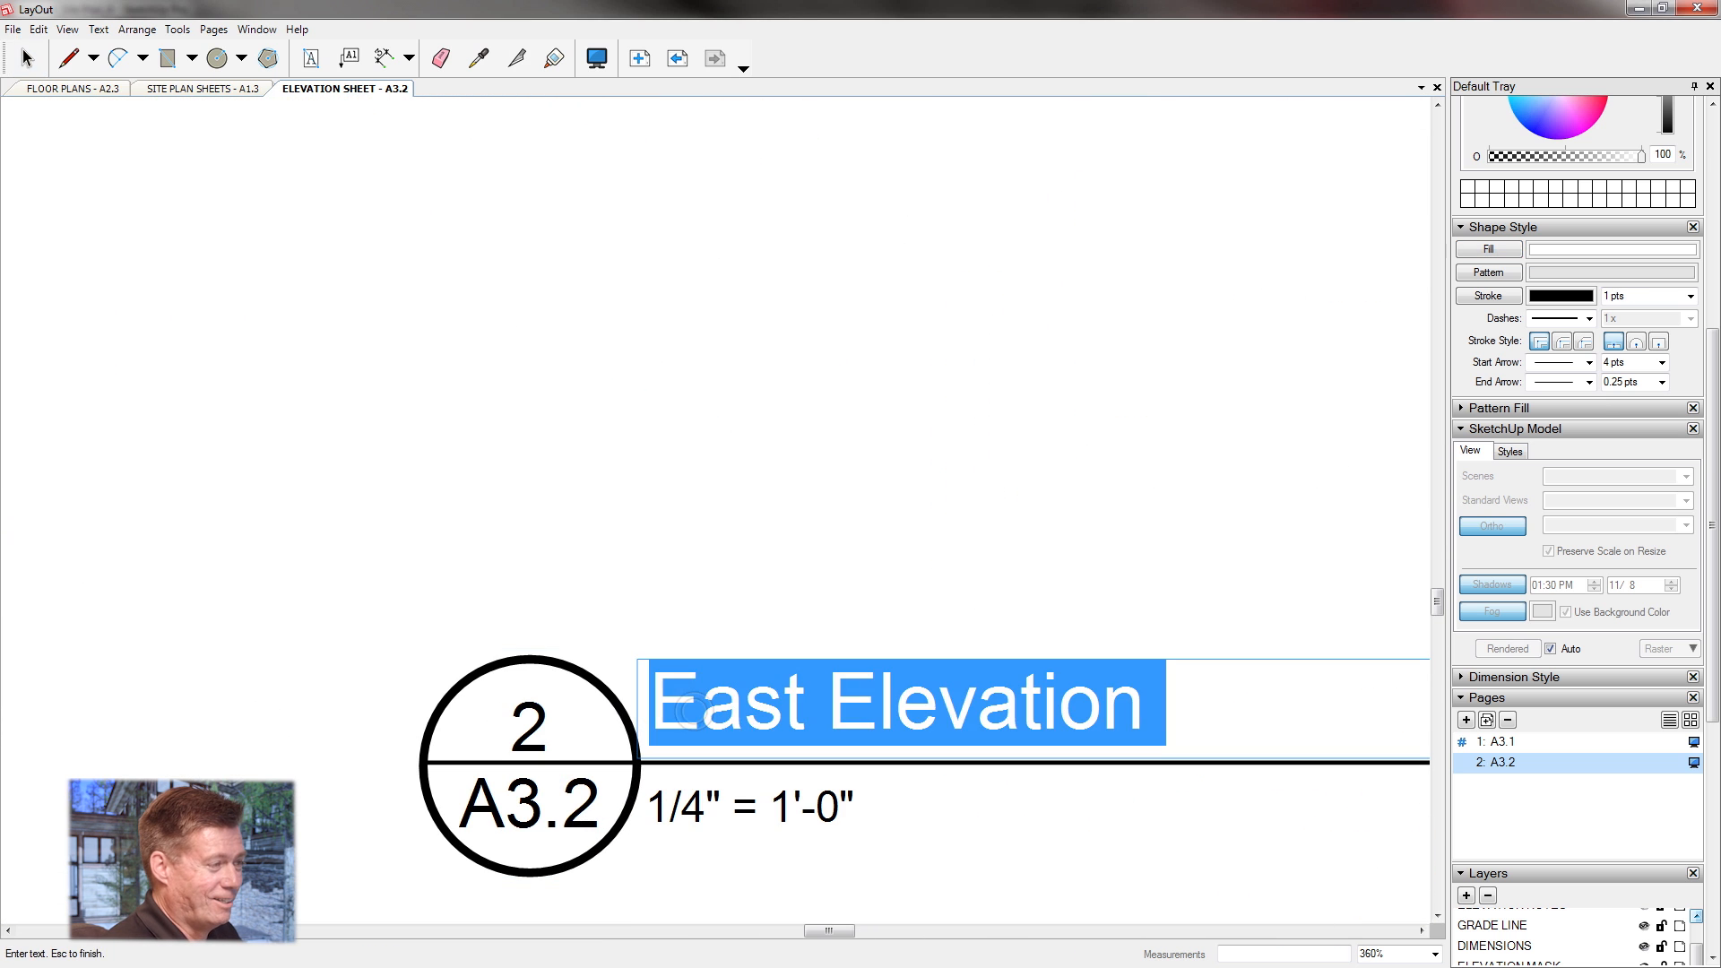
left_click_drag(811, 708, 648, 708)
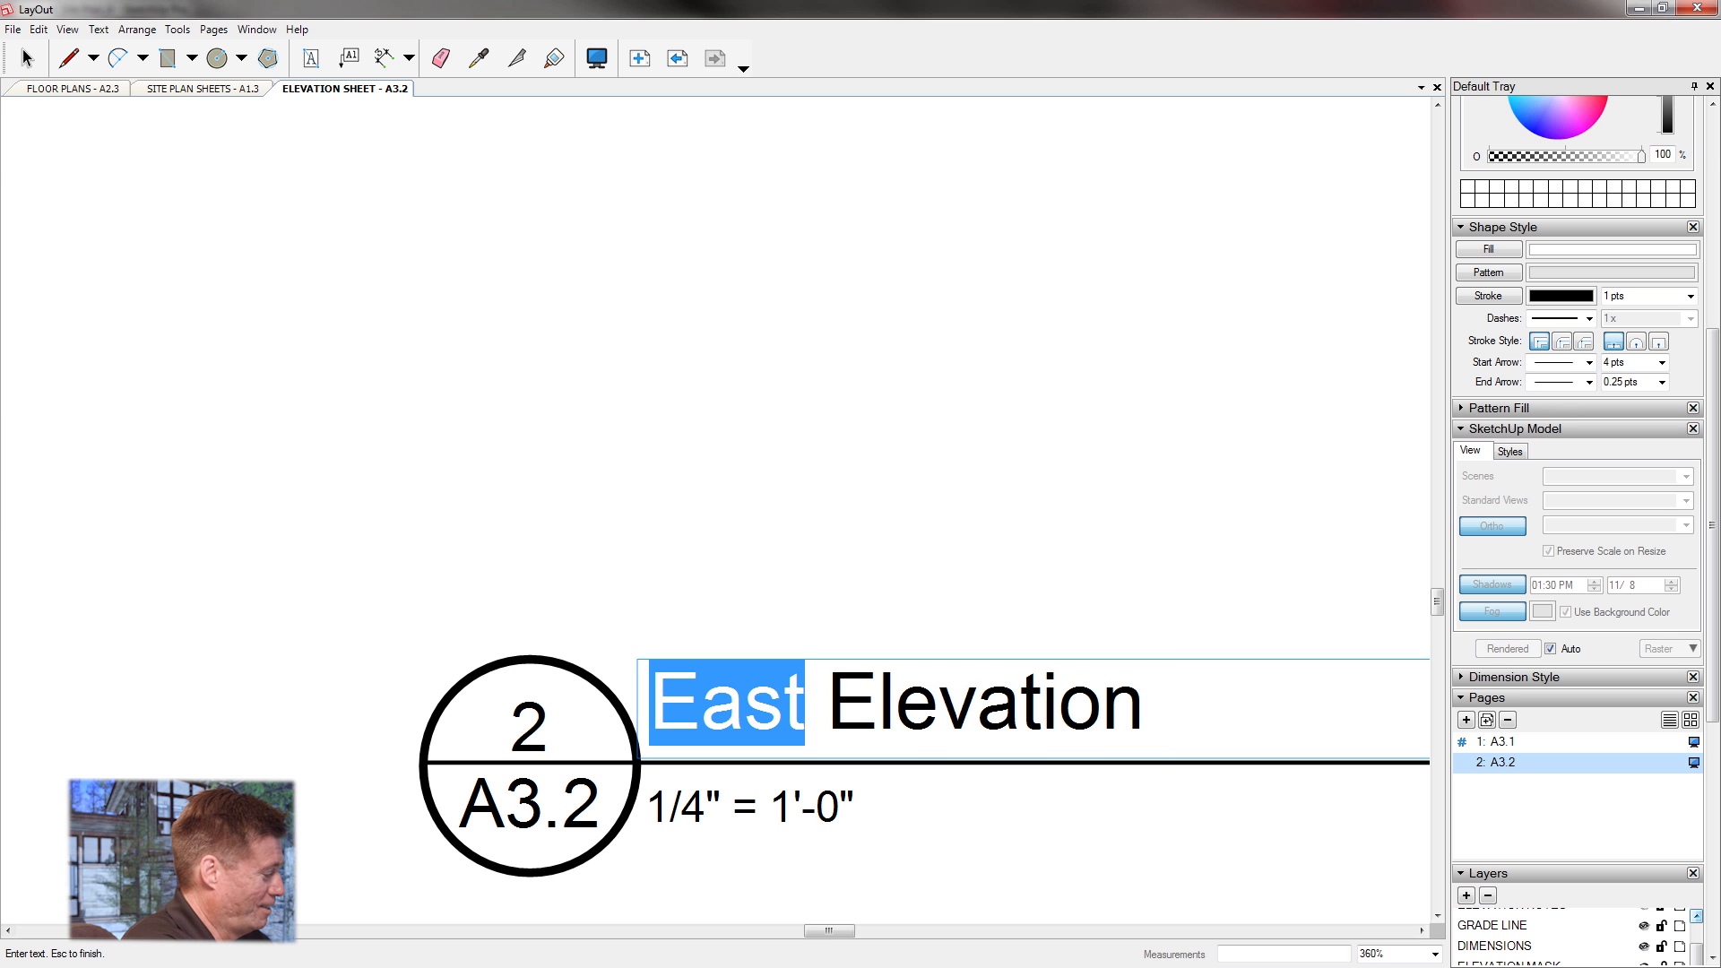
type("West")
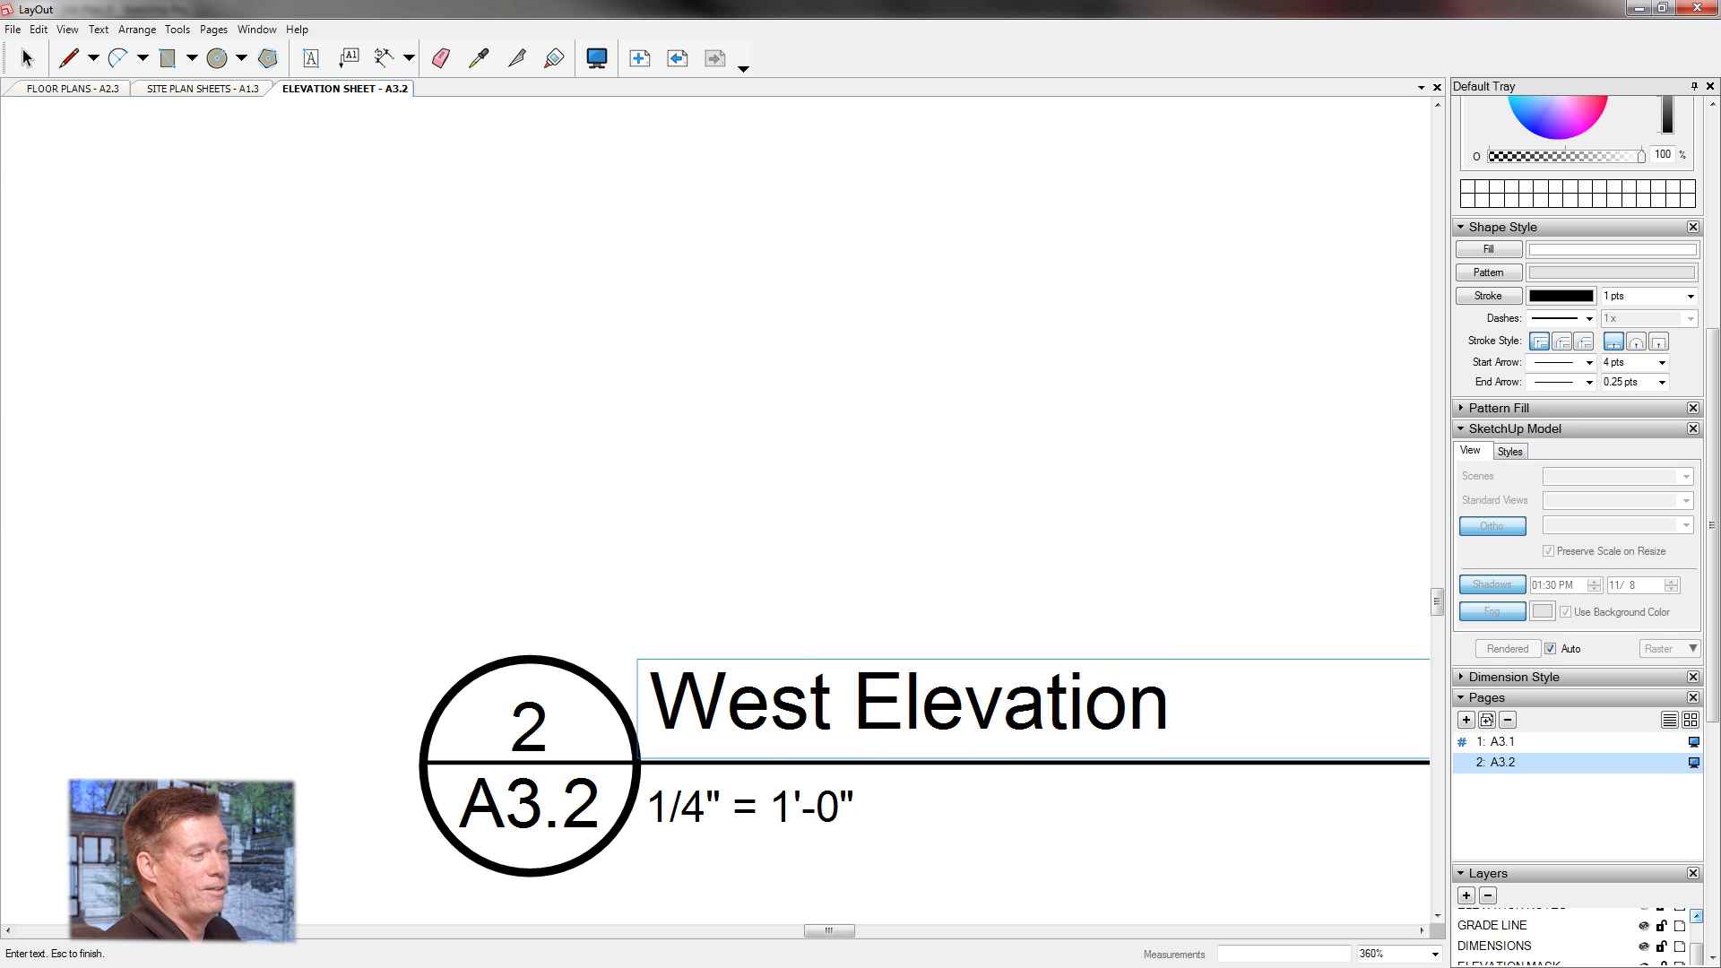
key("Escape")
scroll(915, 691, "down", 9)
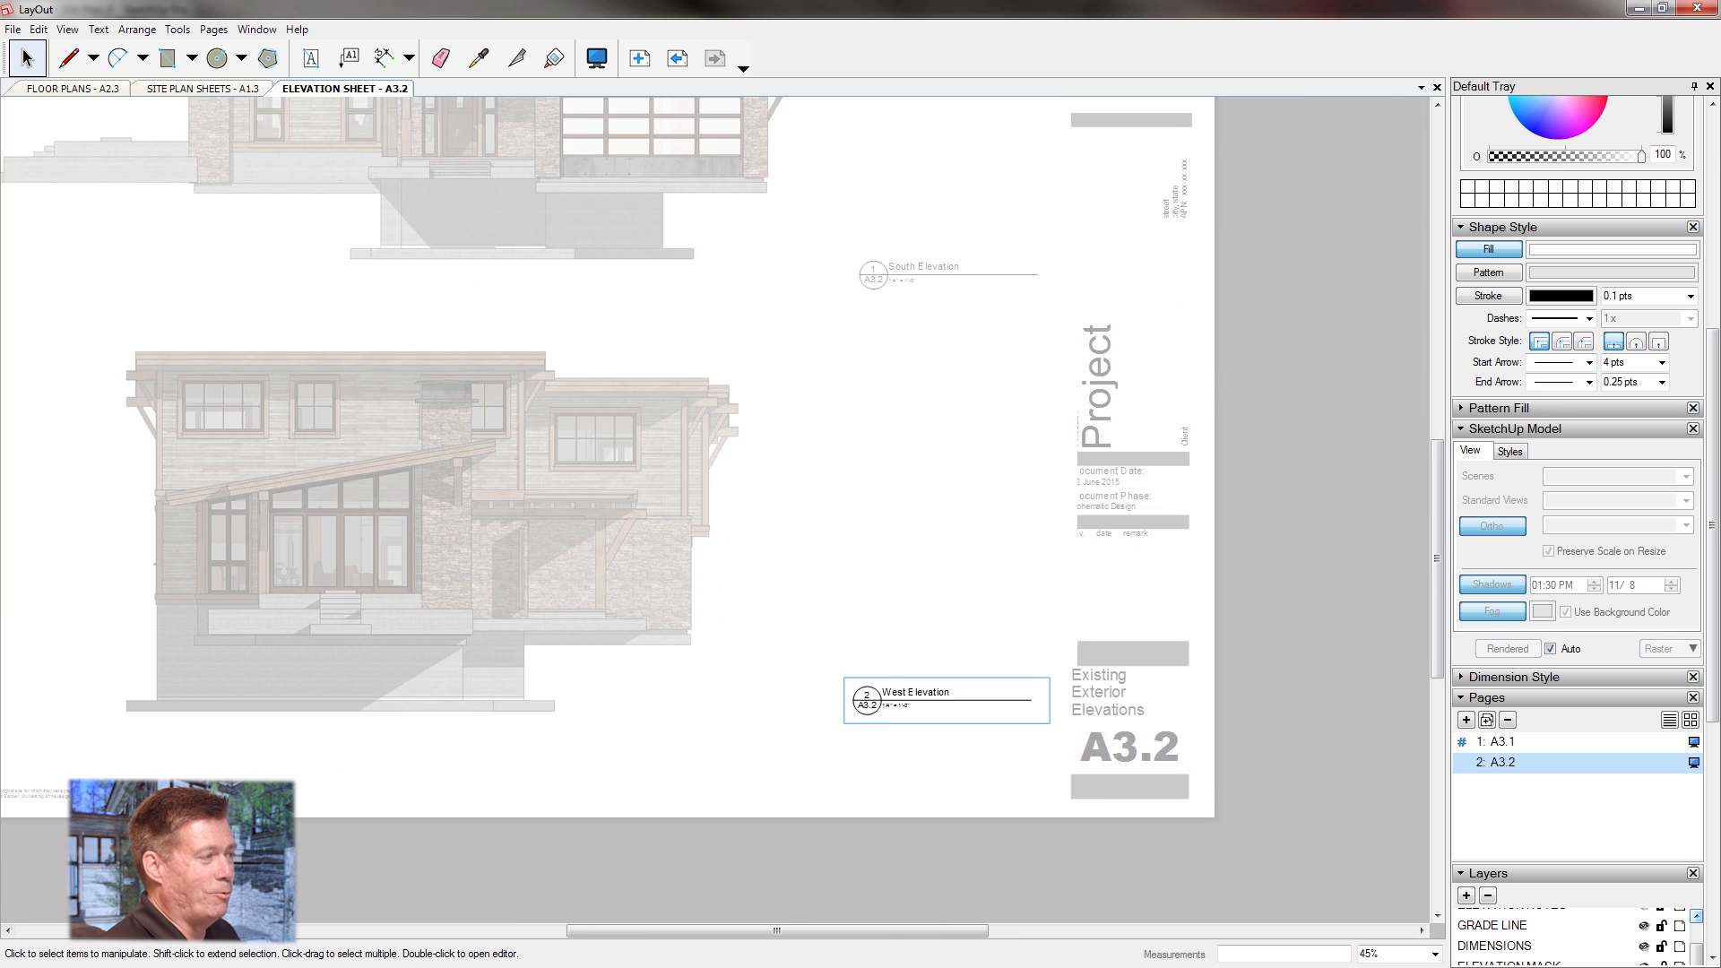
scroll(1205, 520, "down", 3)
Zoom in on the South Elevation and bring the Steele_Site_2 SketchUp Pro window over LayOut.
scroll(1205, 520, "down", 2)
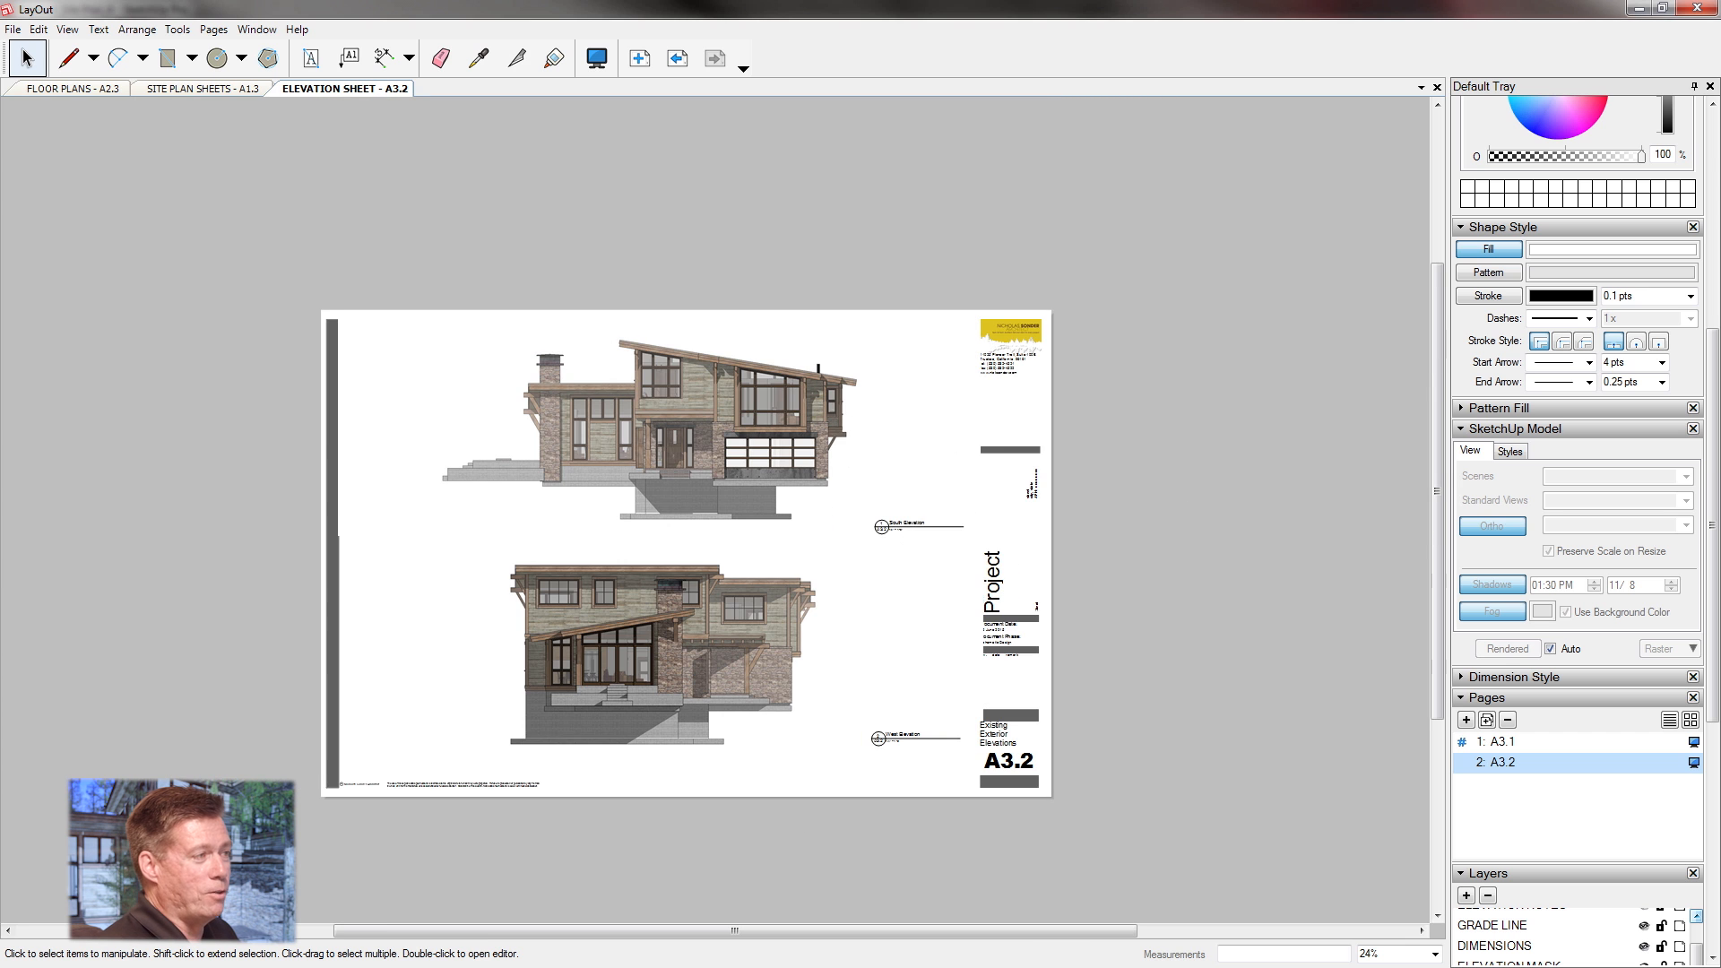
scroll(601, 439, "up", 3)
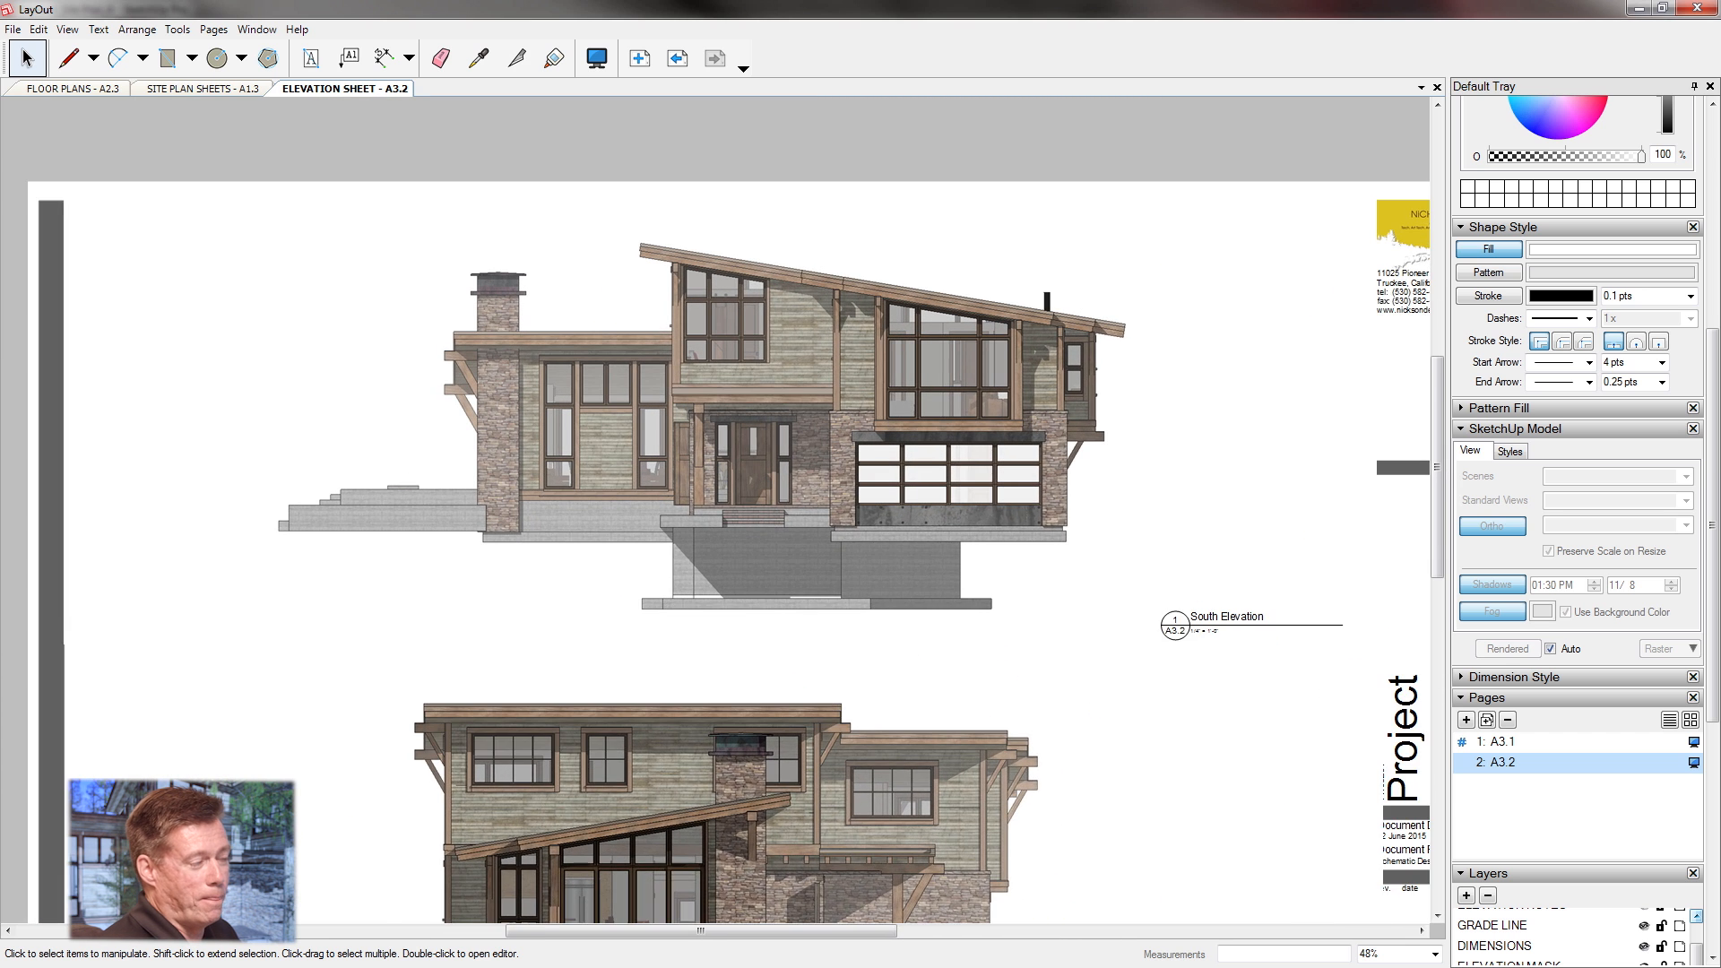
scroll(612, 418, "up", 1)
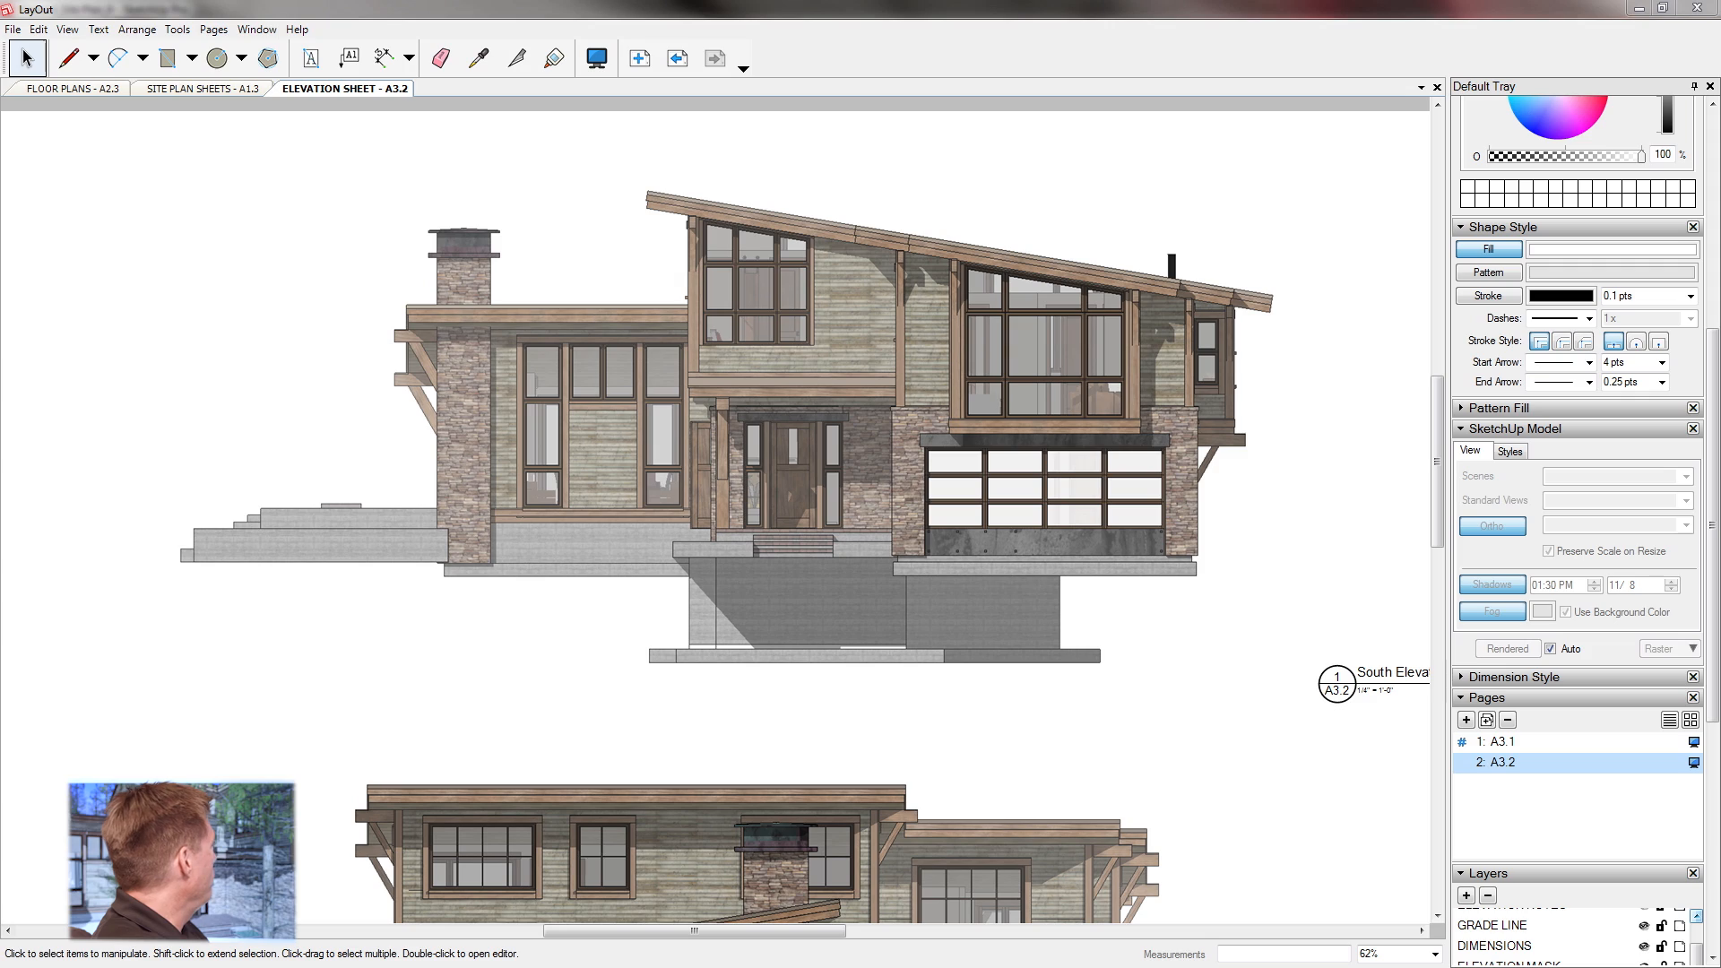
mouse_move(0, 9)
left_mouse_down()
mouse_move(833, 1)
mouse_move(1185, 27)
left_mouse_up()
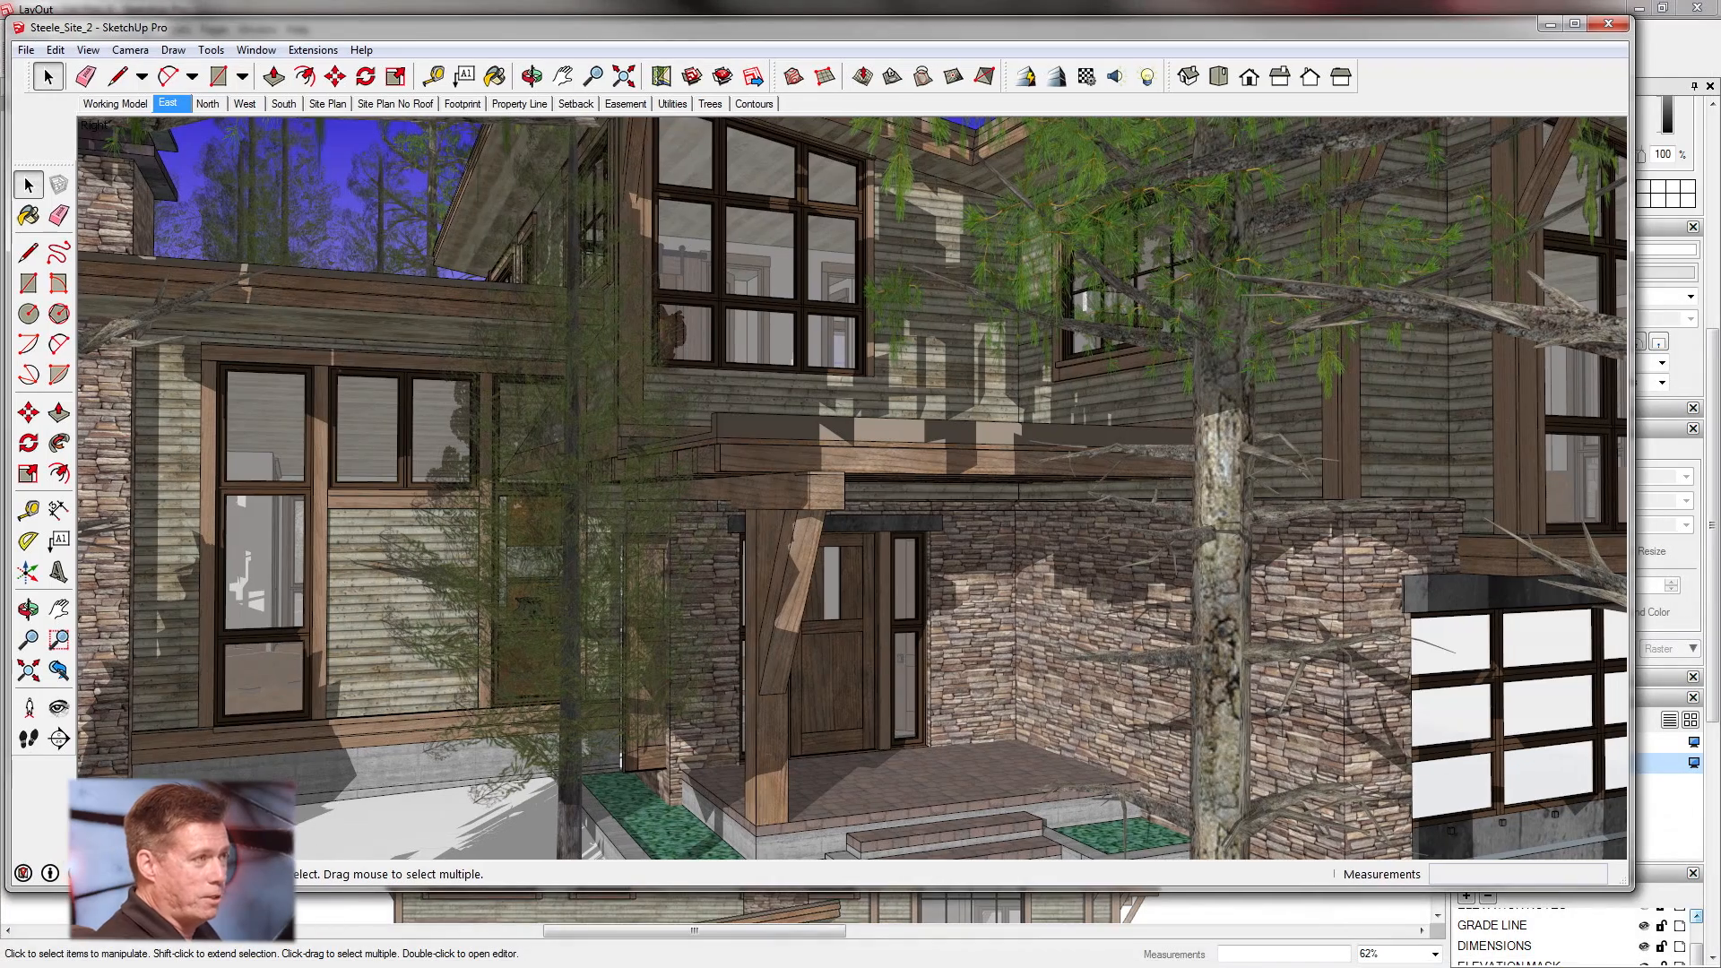
Zoom out on the model in SketchUp Pro, then minimize it to return to LayOut.
scroll(744, 314, "down", 4)
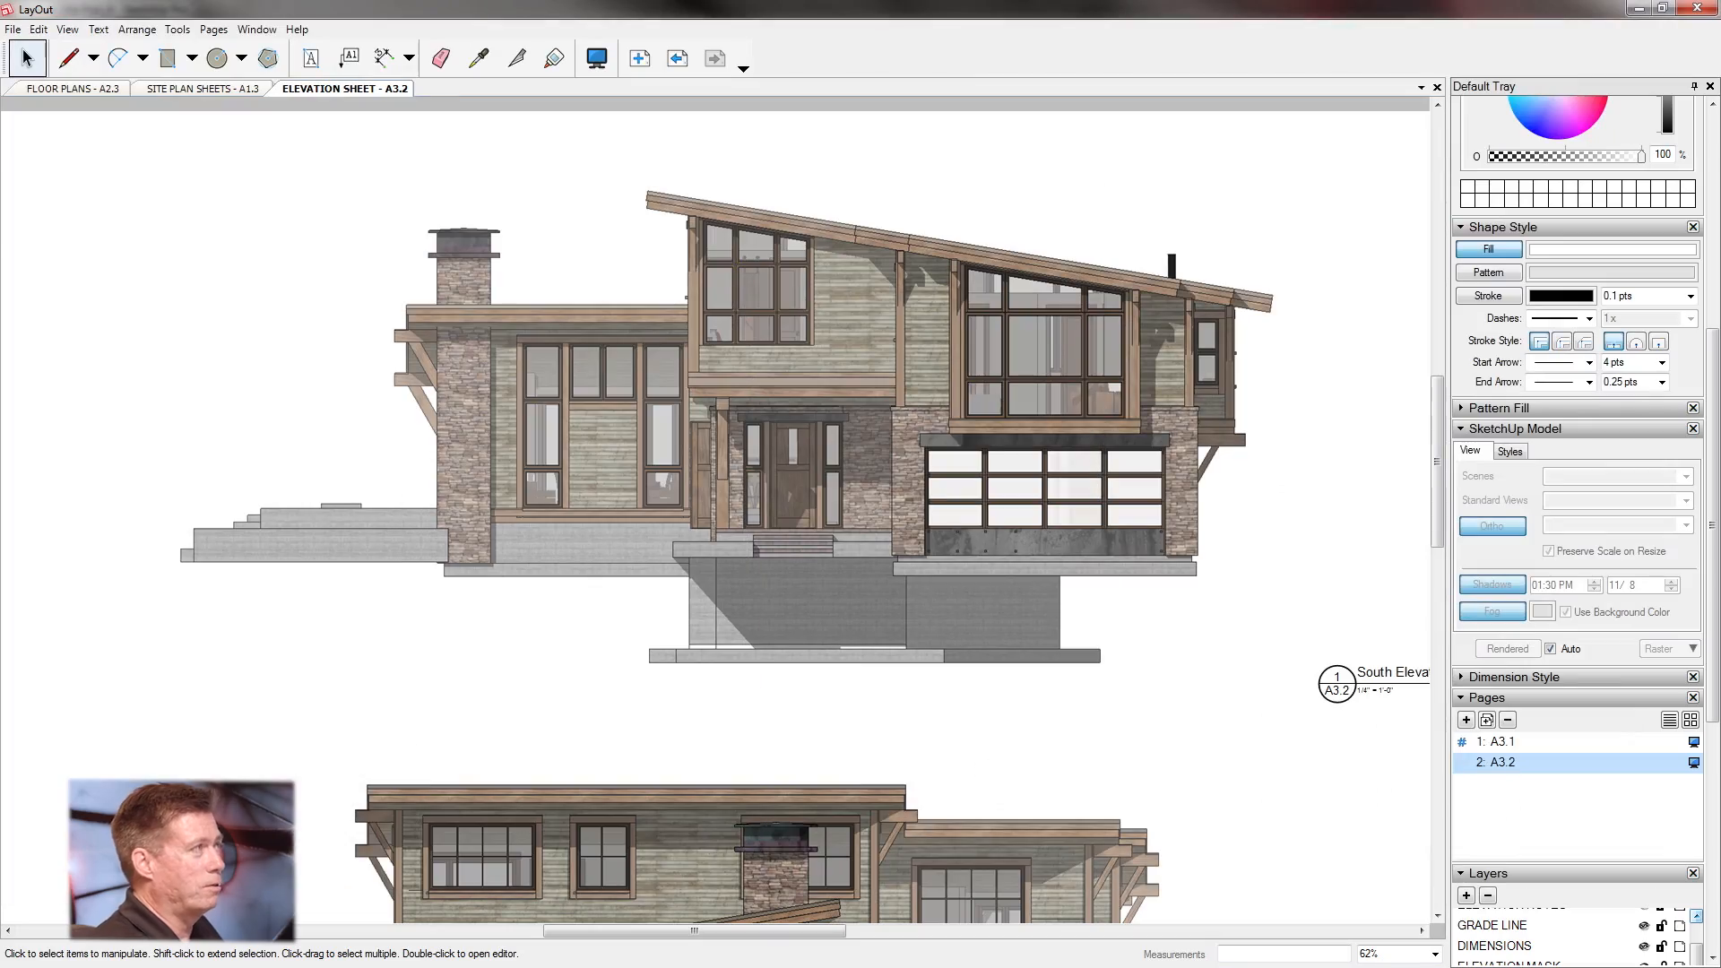
Pick the Line tool with a solid 6 pt stroke width.
left_click(68, 58)
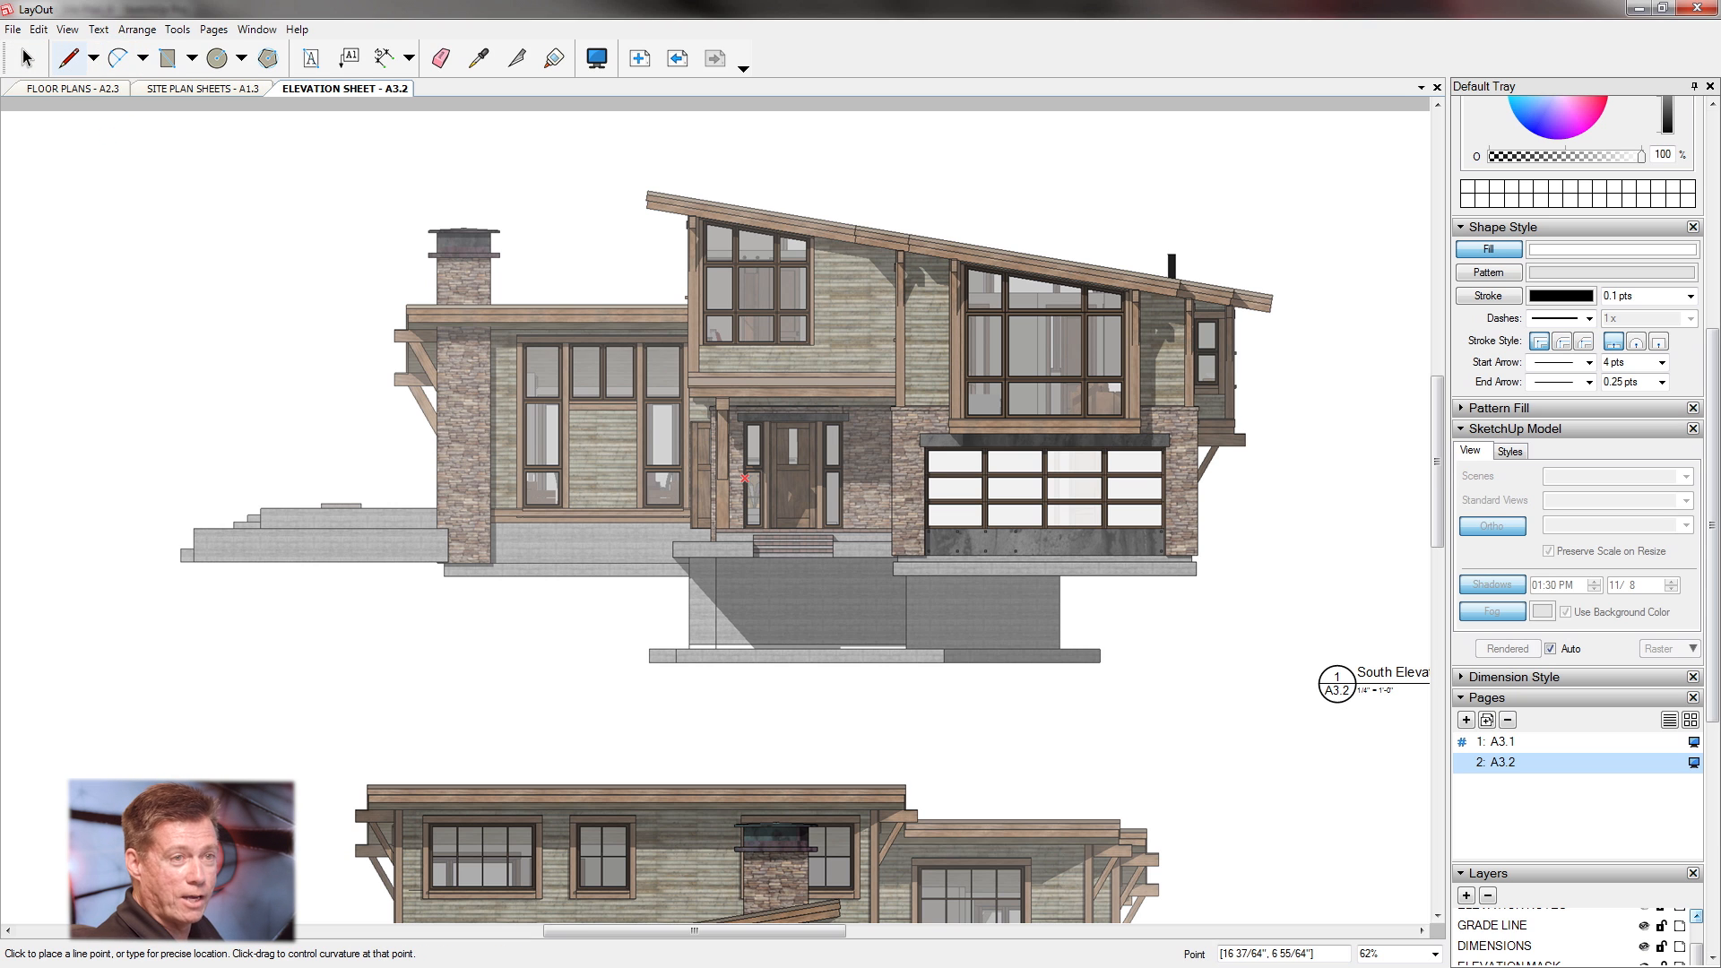
left_click_drag(1713, 526, 1713, 516)
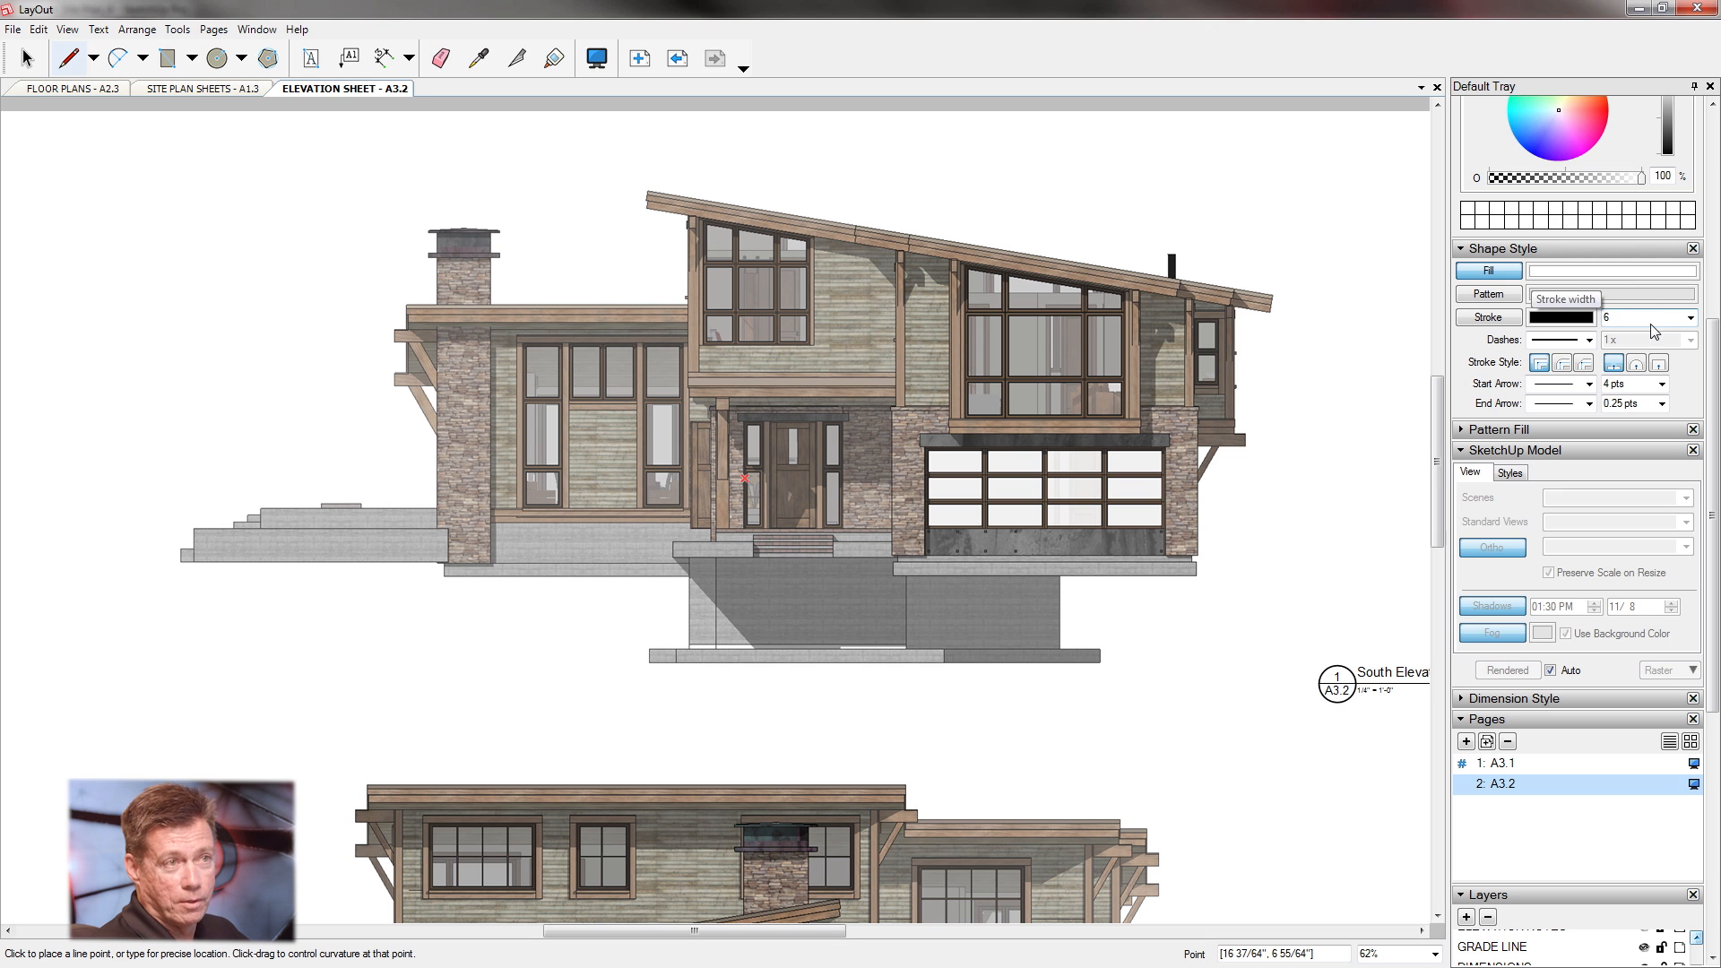
left_click(1591, 339)
left_click(1590, 340)
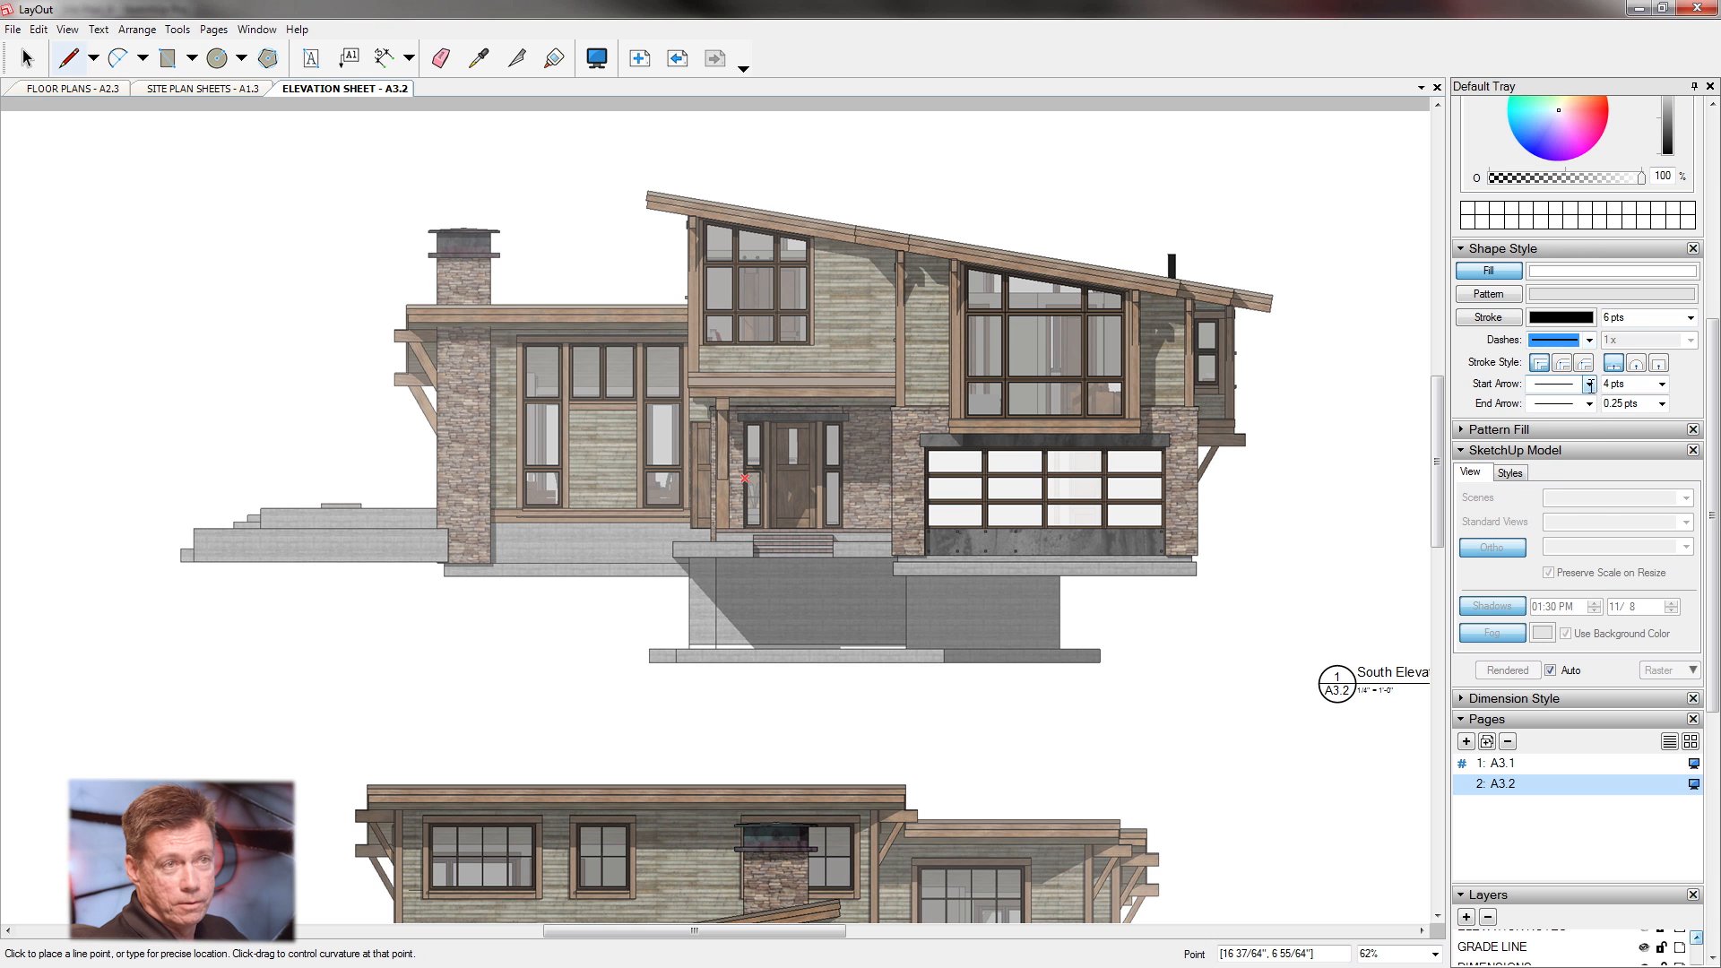
On the GRADE LINE layer, start the line at the left base of the South Elevation steps.
scroll(1715, 387, "down", 1)
scroll(1715, 387, "down", 4)
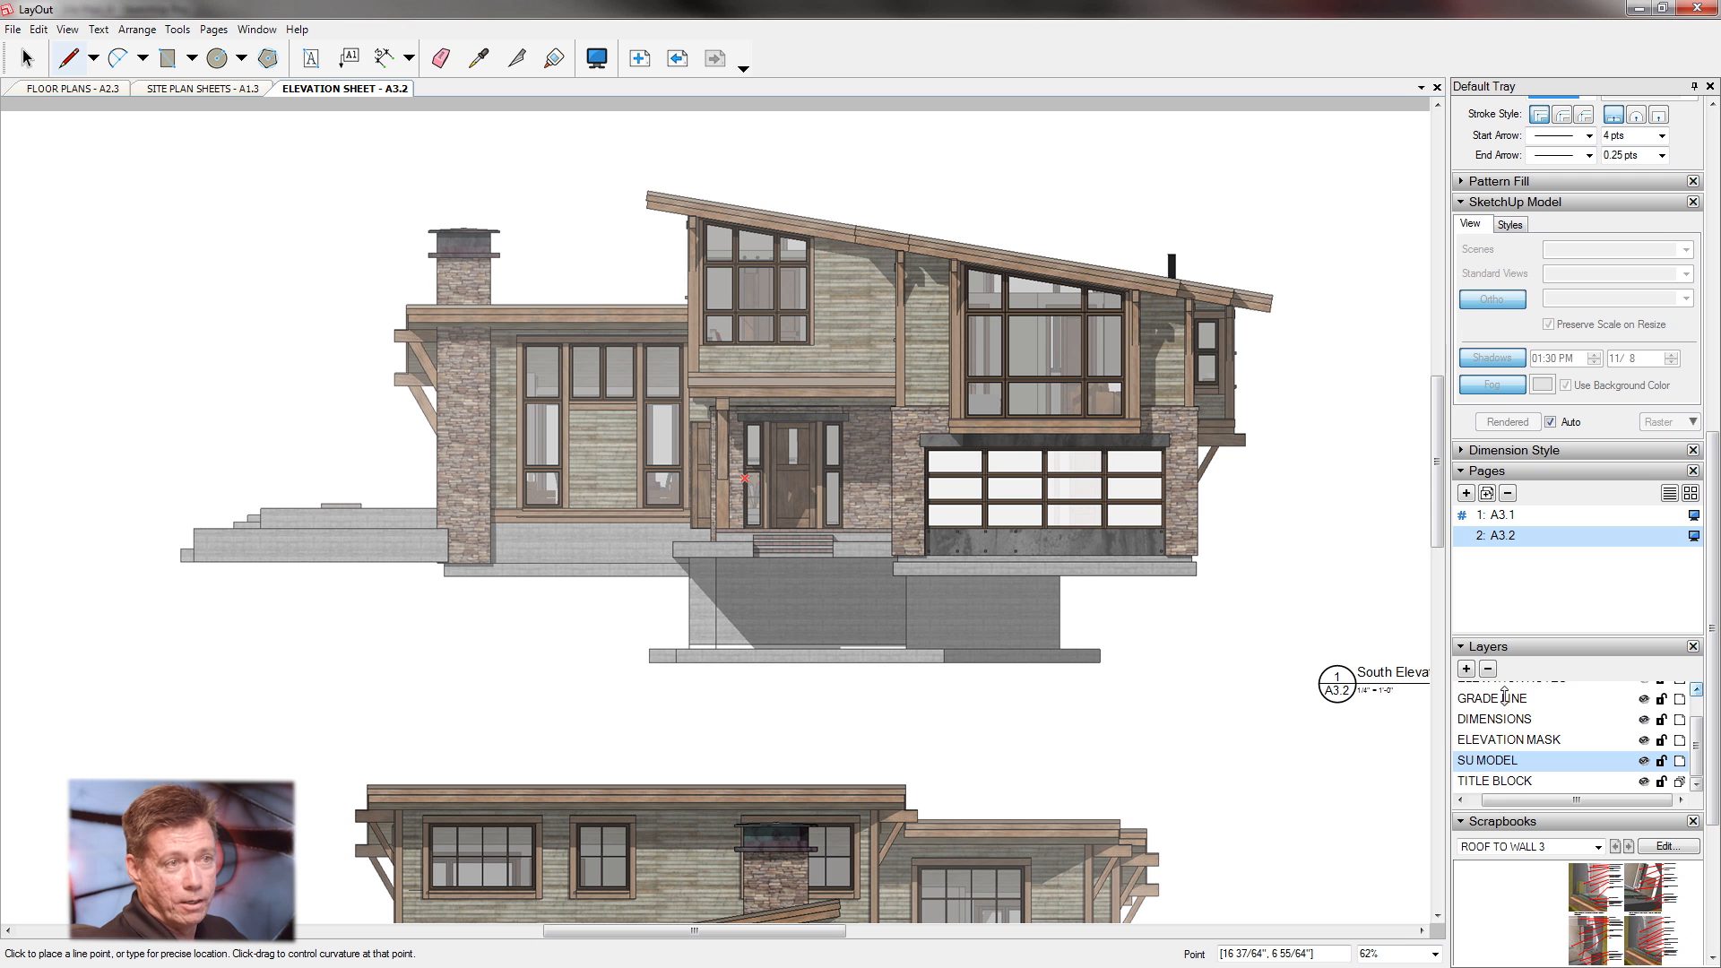
left_click(1510, 700)
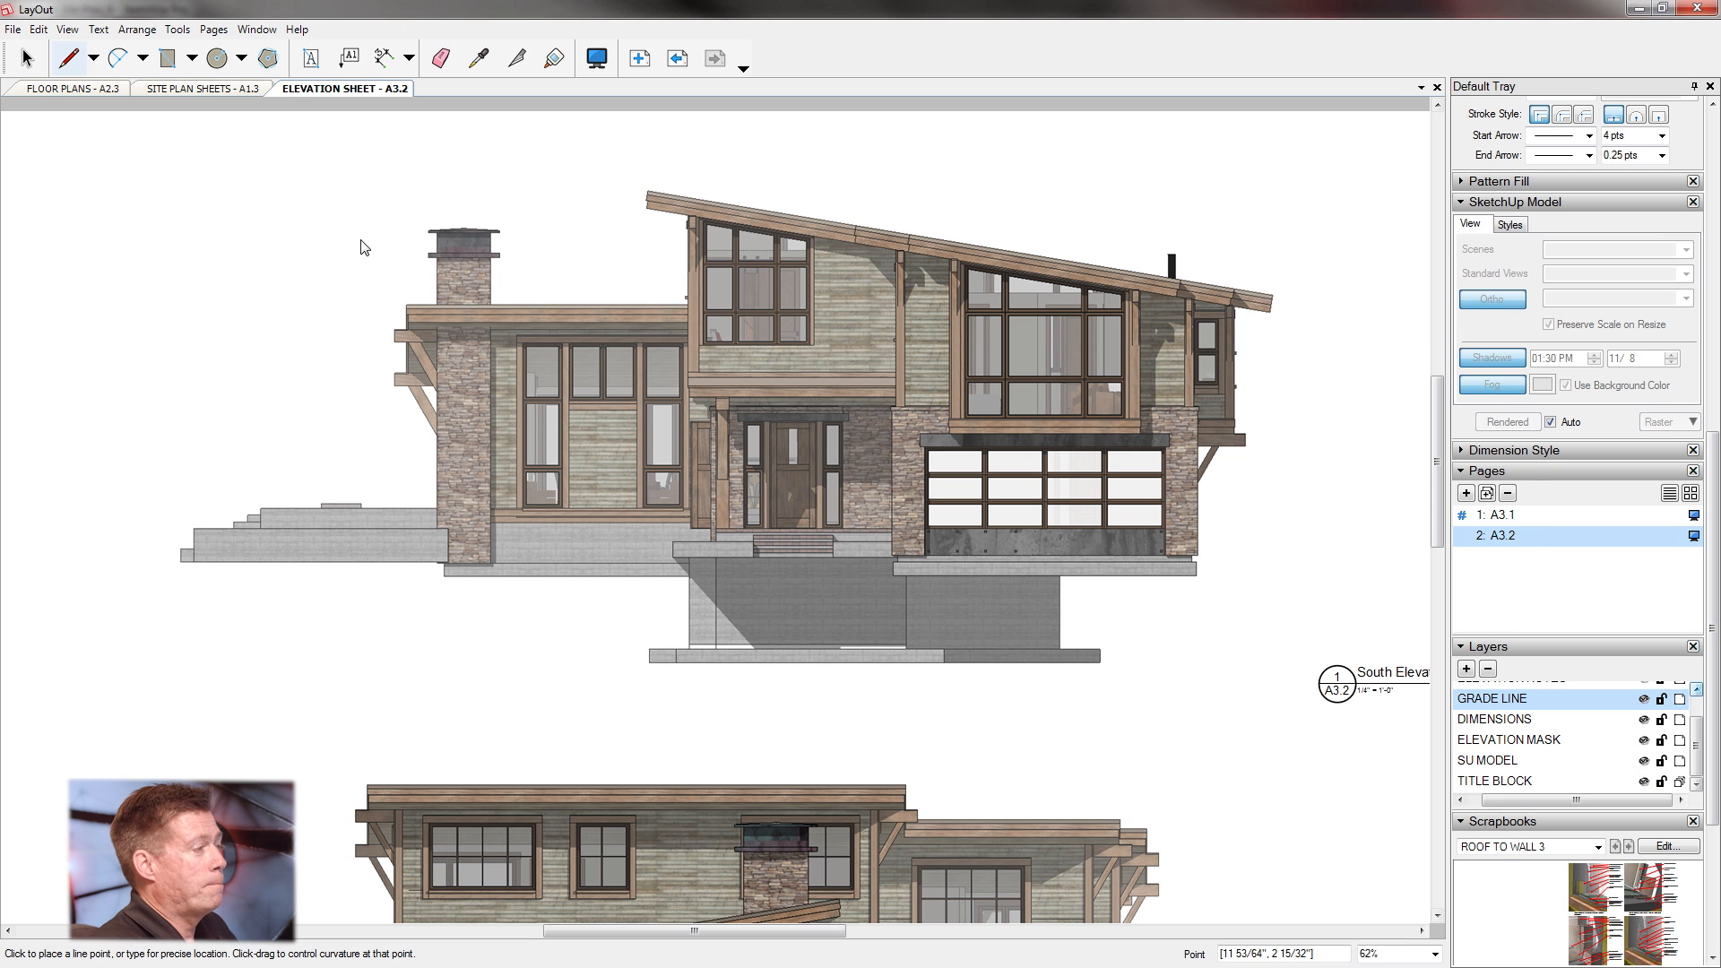
scroll(204, 553, "up", 1)
scroll(205, 553, "up", 6)
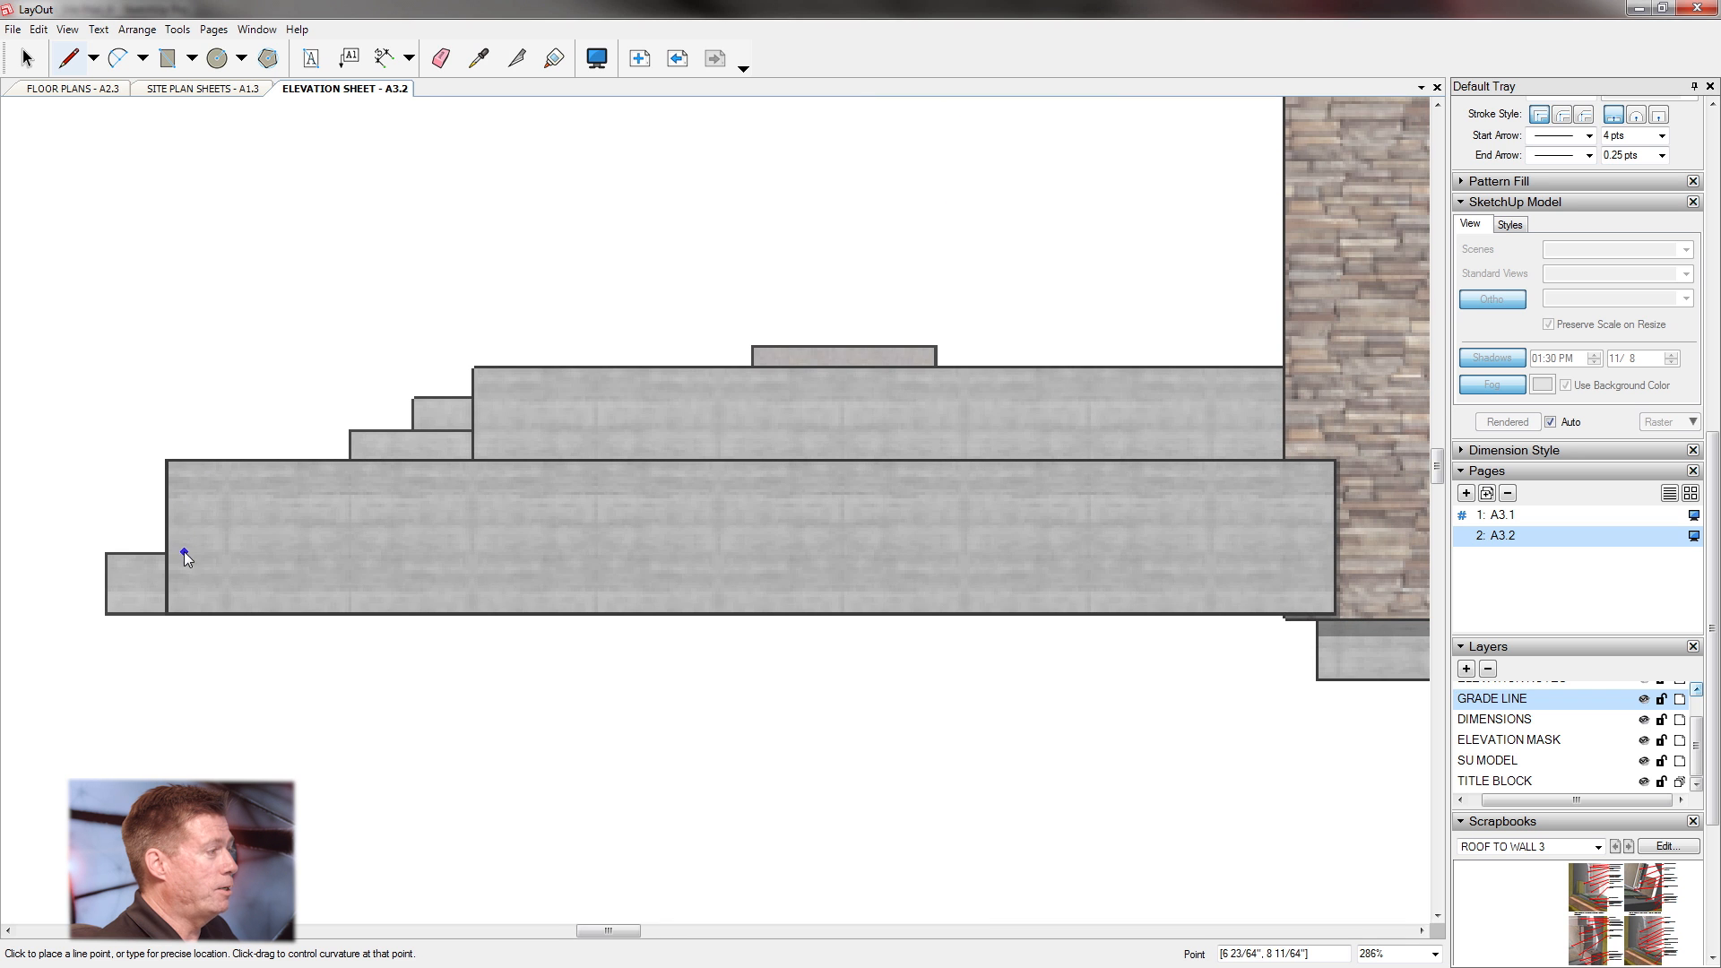
left_click(166, 589)
scroll(169, 589, "down", 6)
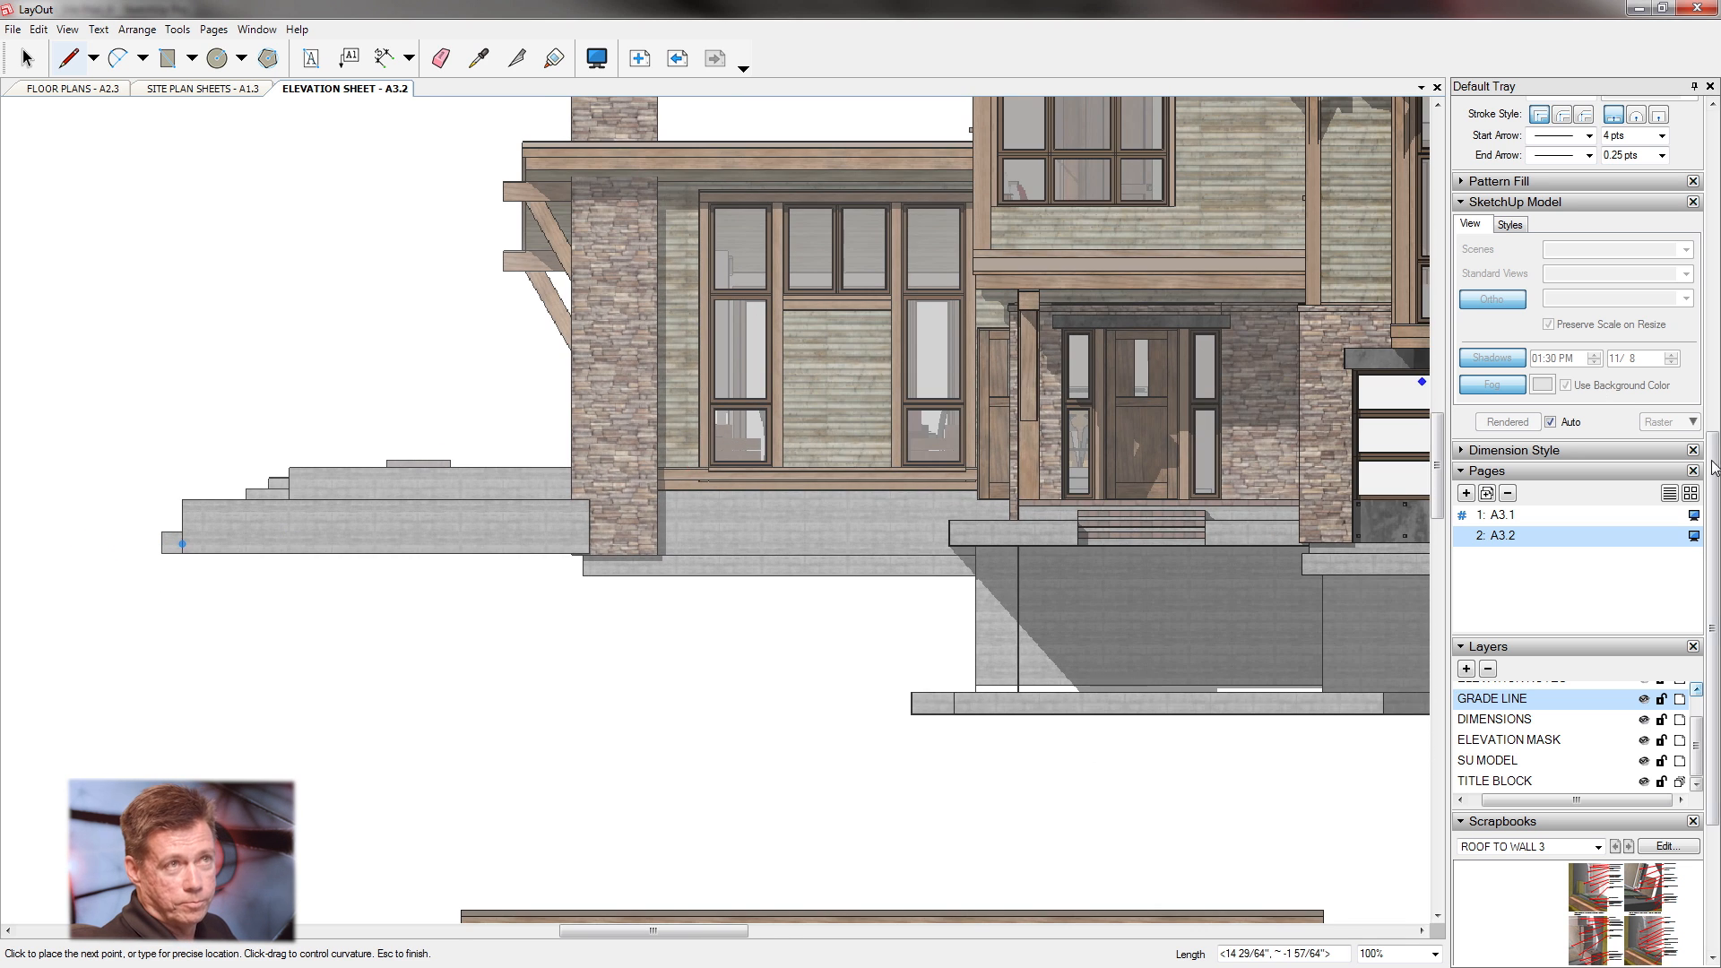
Draw a 6 pt black grade line along the South Elevation ground from the entry steps past the garage.
left_click_drag(1713, 528, 1713, 381)
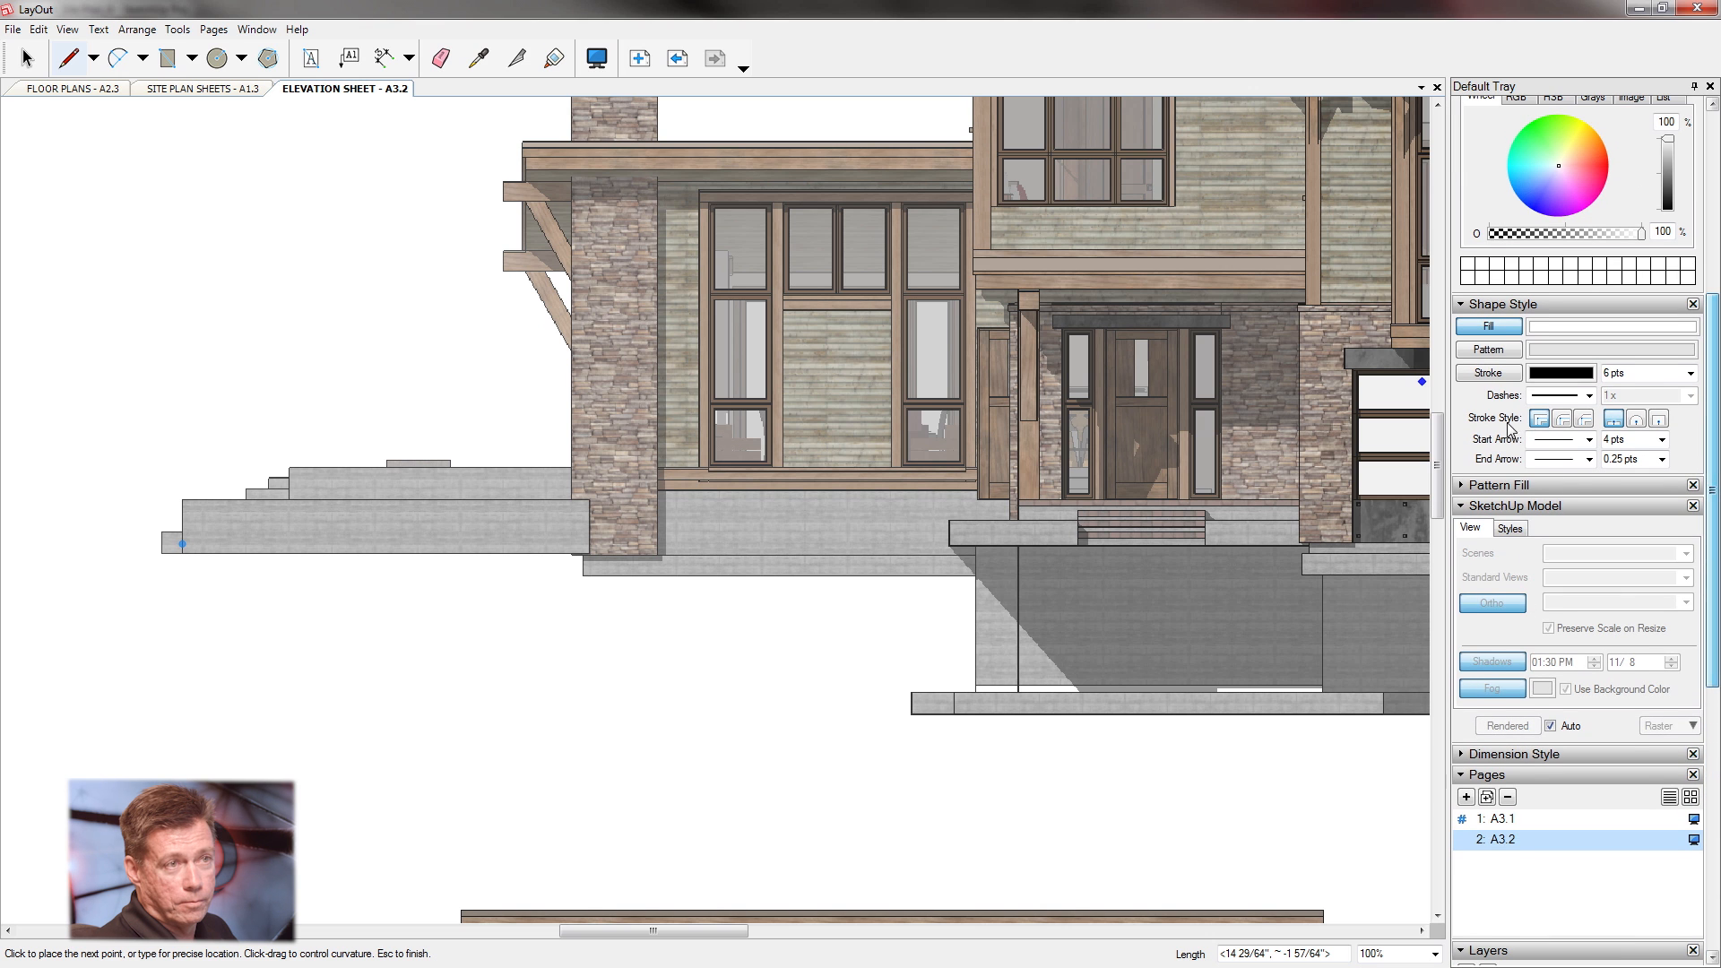
left_click(1488, 373)
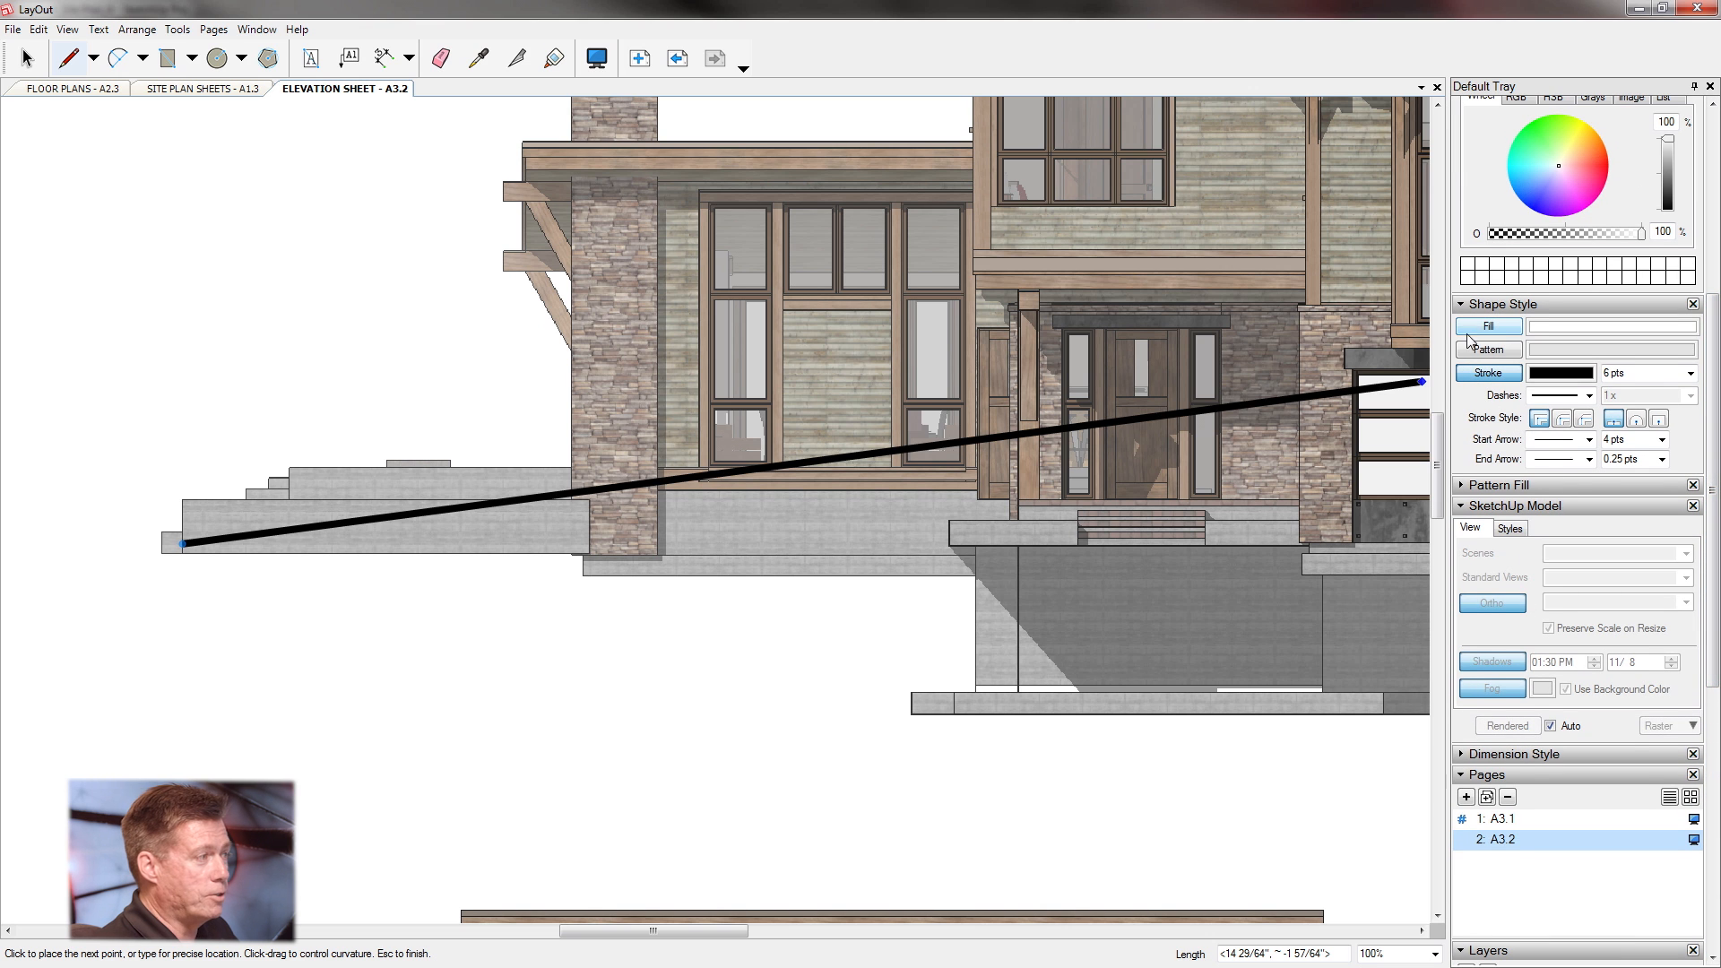
scroll(452, 538, "down", 2)
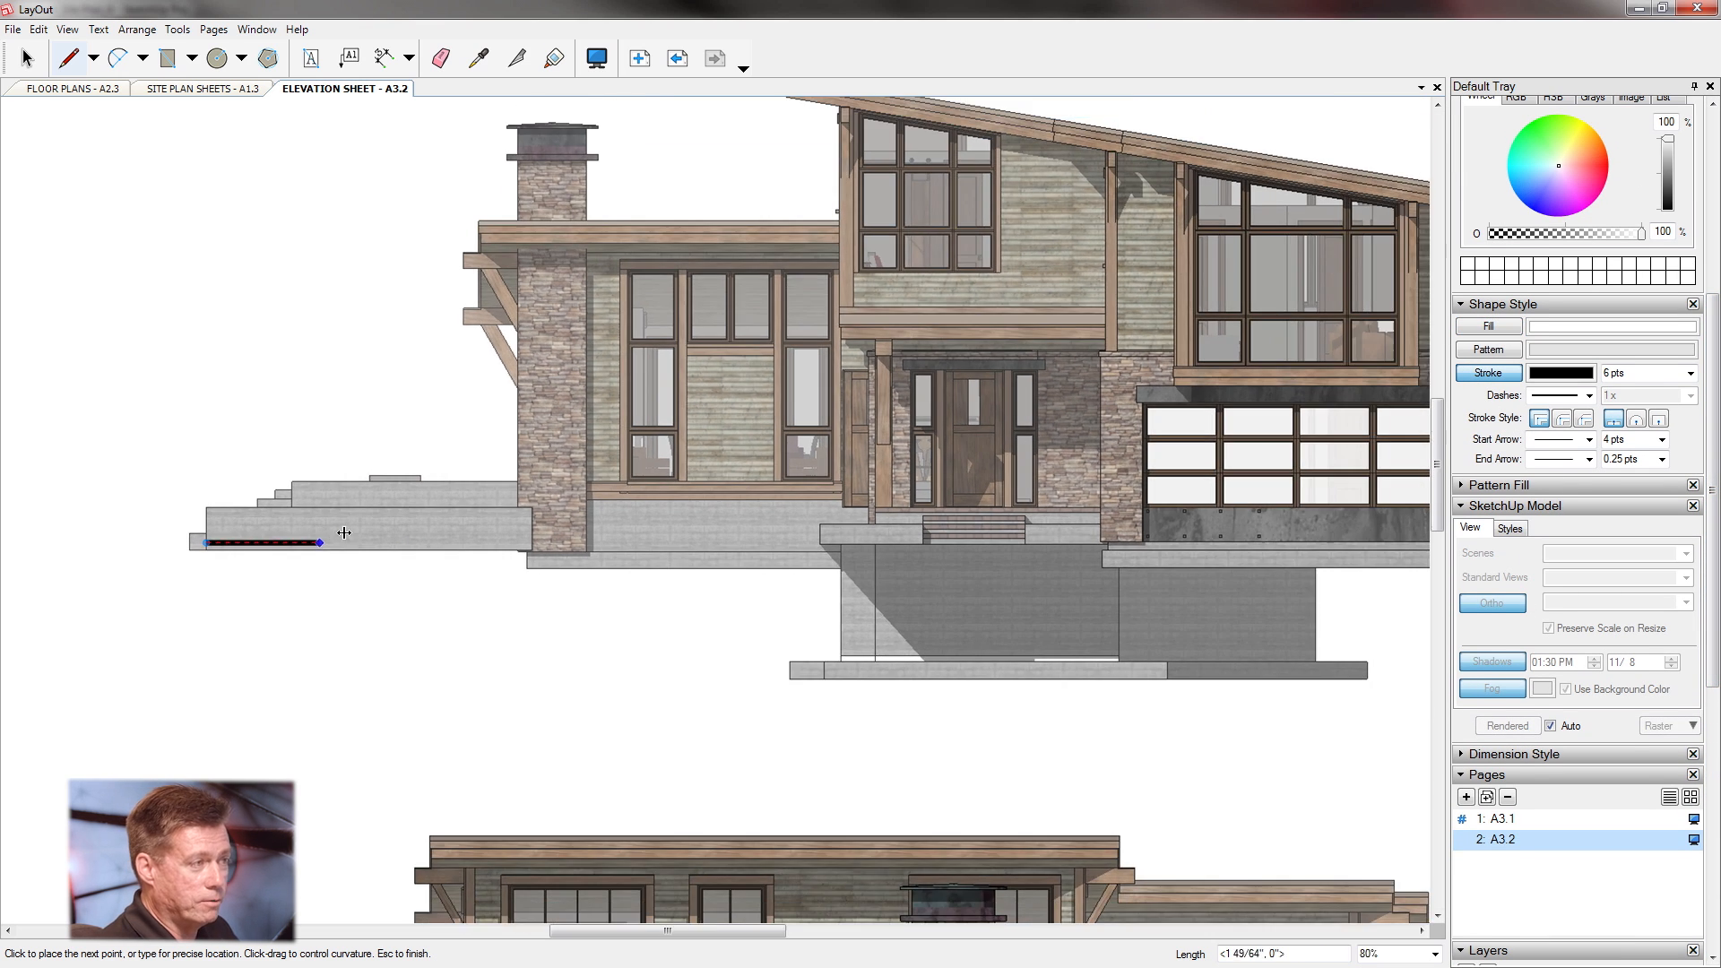
scroll(811, 544, "up", 4)
scroll(811, 544, "down", 3)
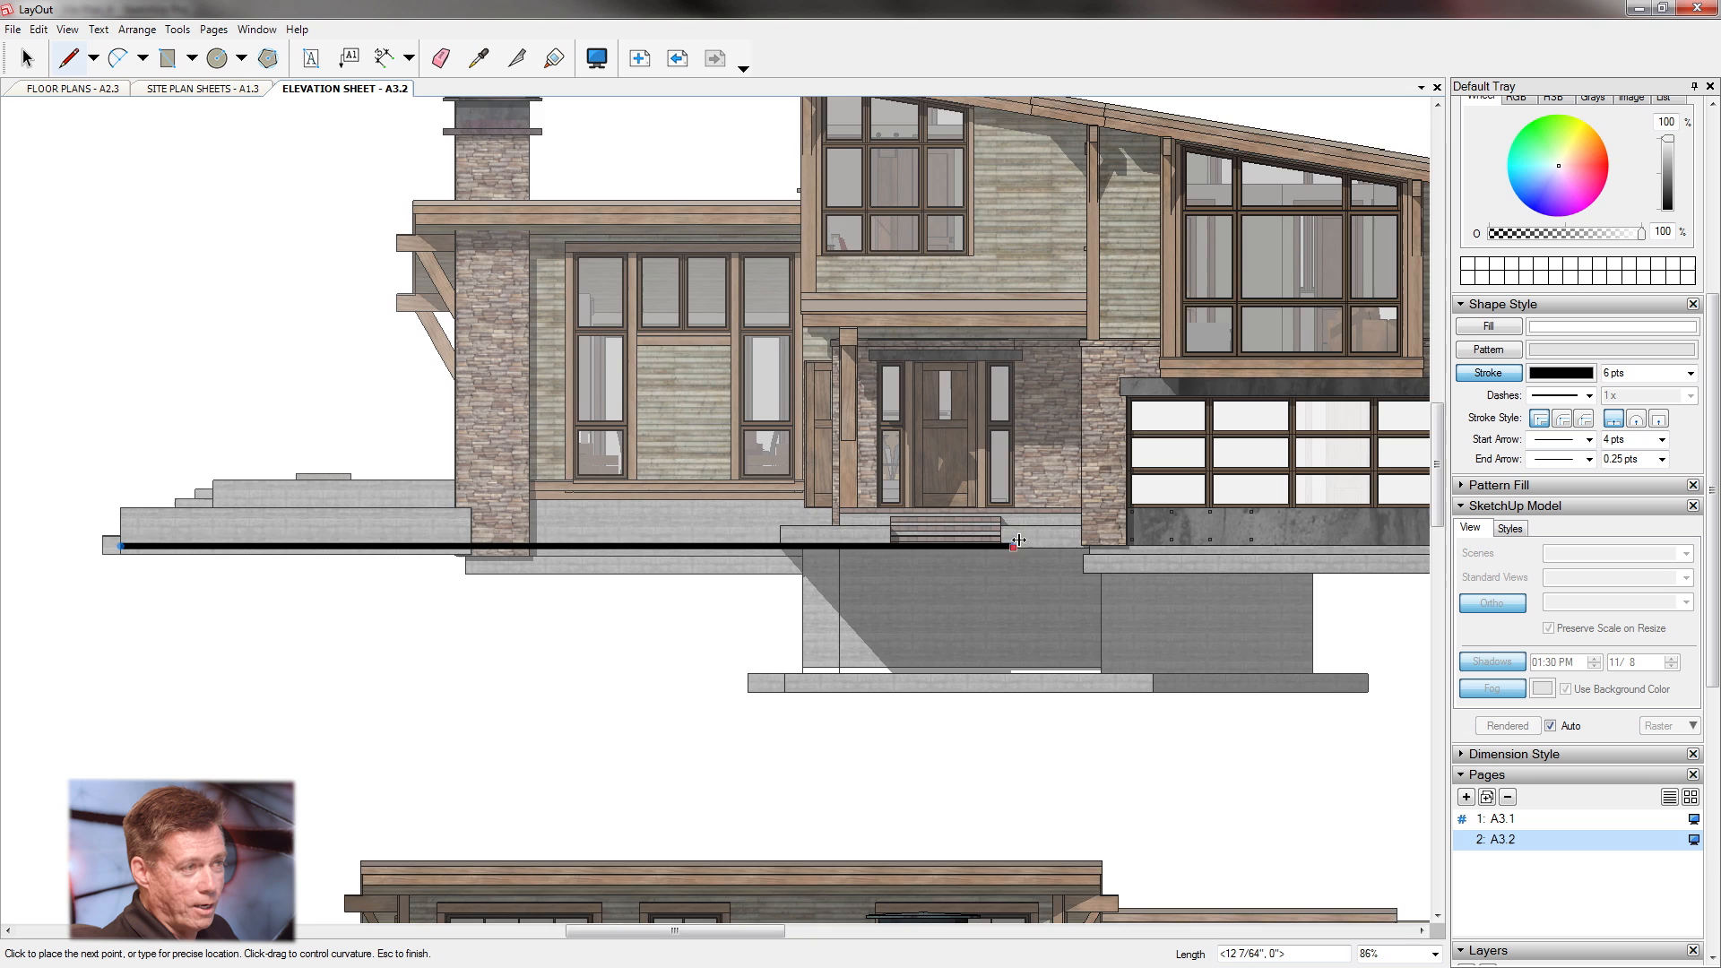
scroll(1076, 542, "up", 2)
scroll(1087, 543, "up", 1)
left_click(1094, 544)
scroll(624, 546, "down", 4)
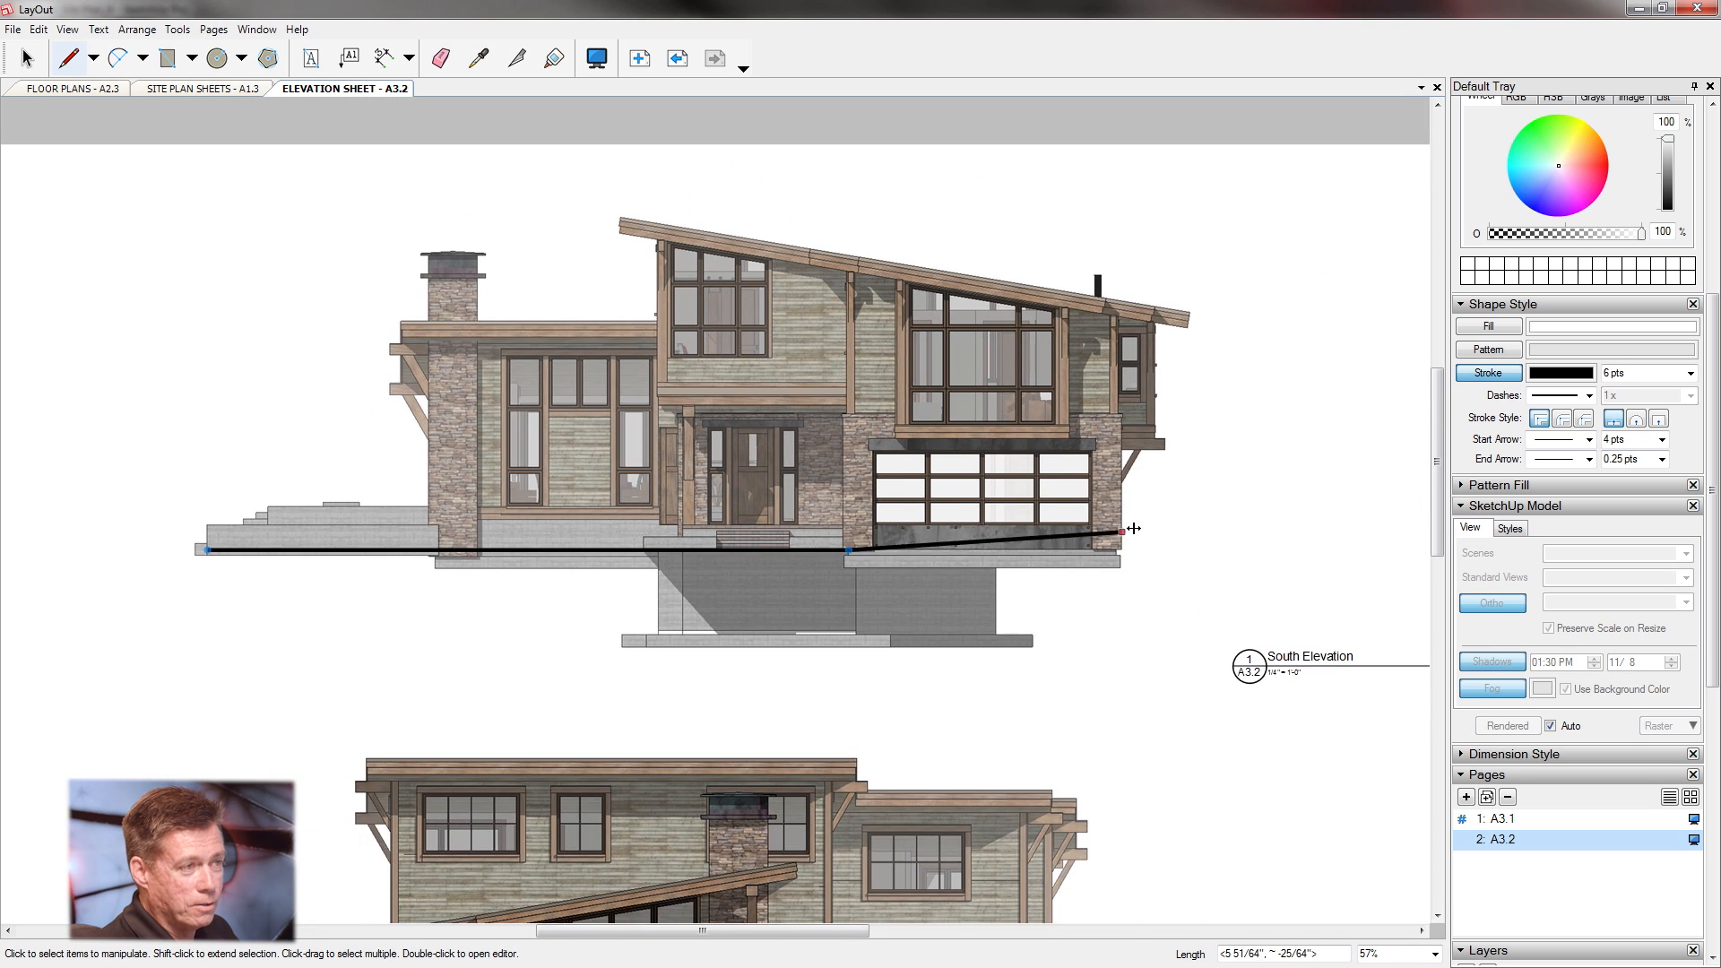
scroll(1134, 529, "up", 2)
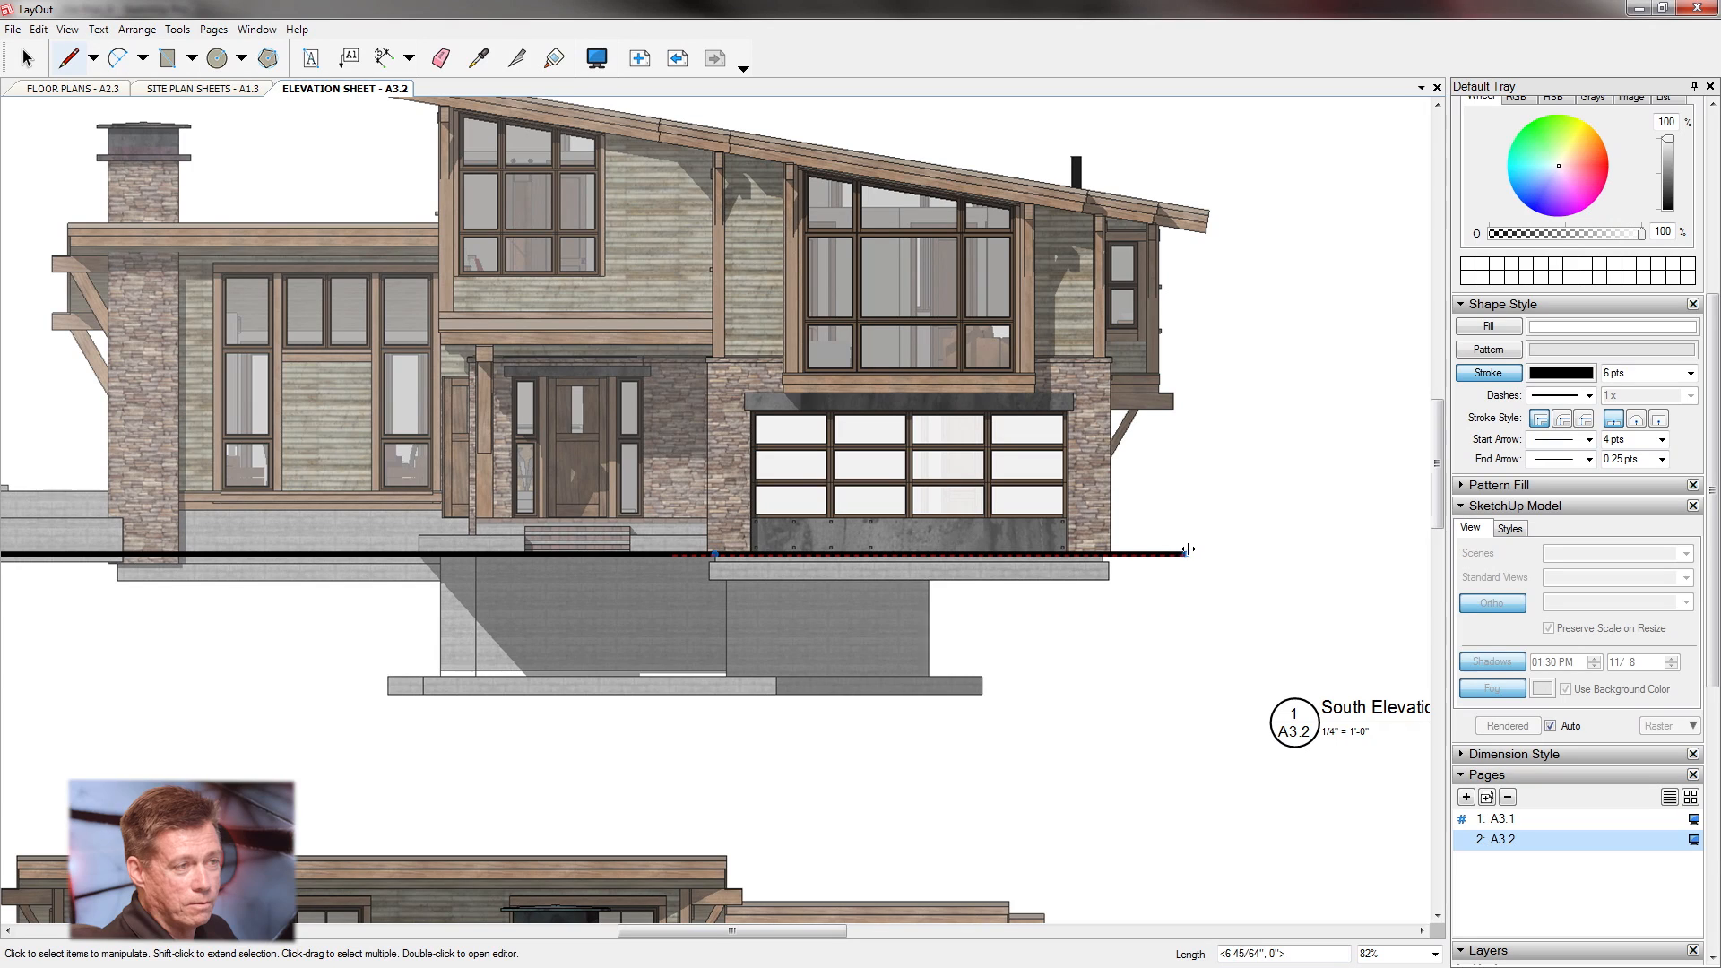
left_click(1198, 550)
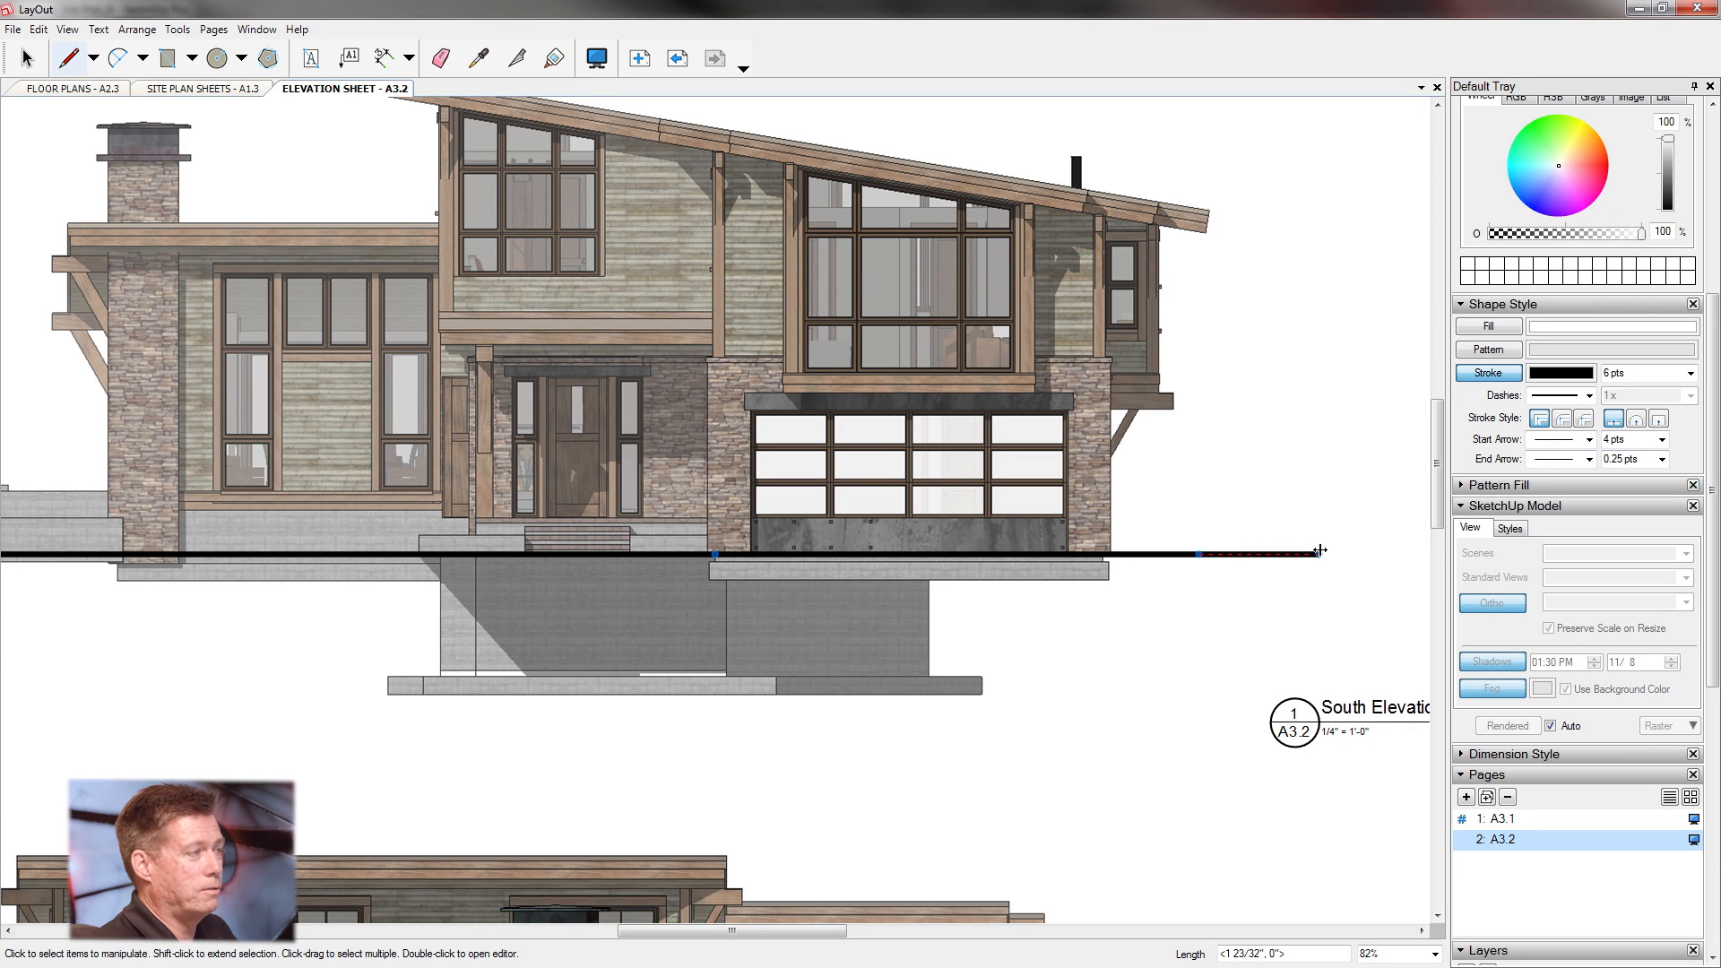
scroll(1320, 550, "down", 3)
key("Escape")
Drag the grade line's left end out past the entry stairs.
scroll(336, 543, "up", 2)
left_click_drag(332, 544, 248, 546)
scroll(243, 545, "down", 3)
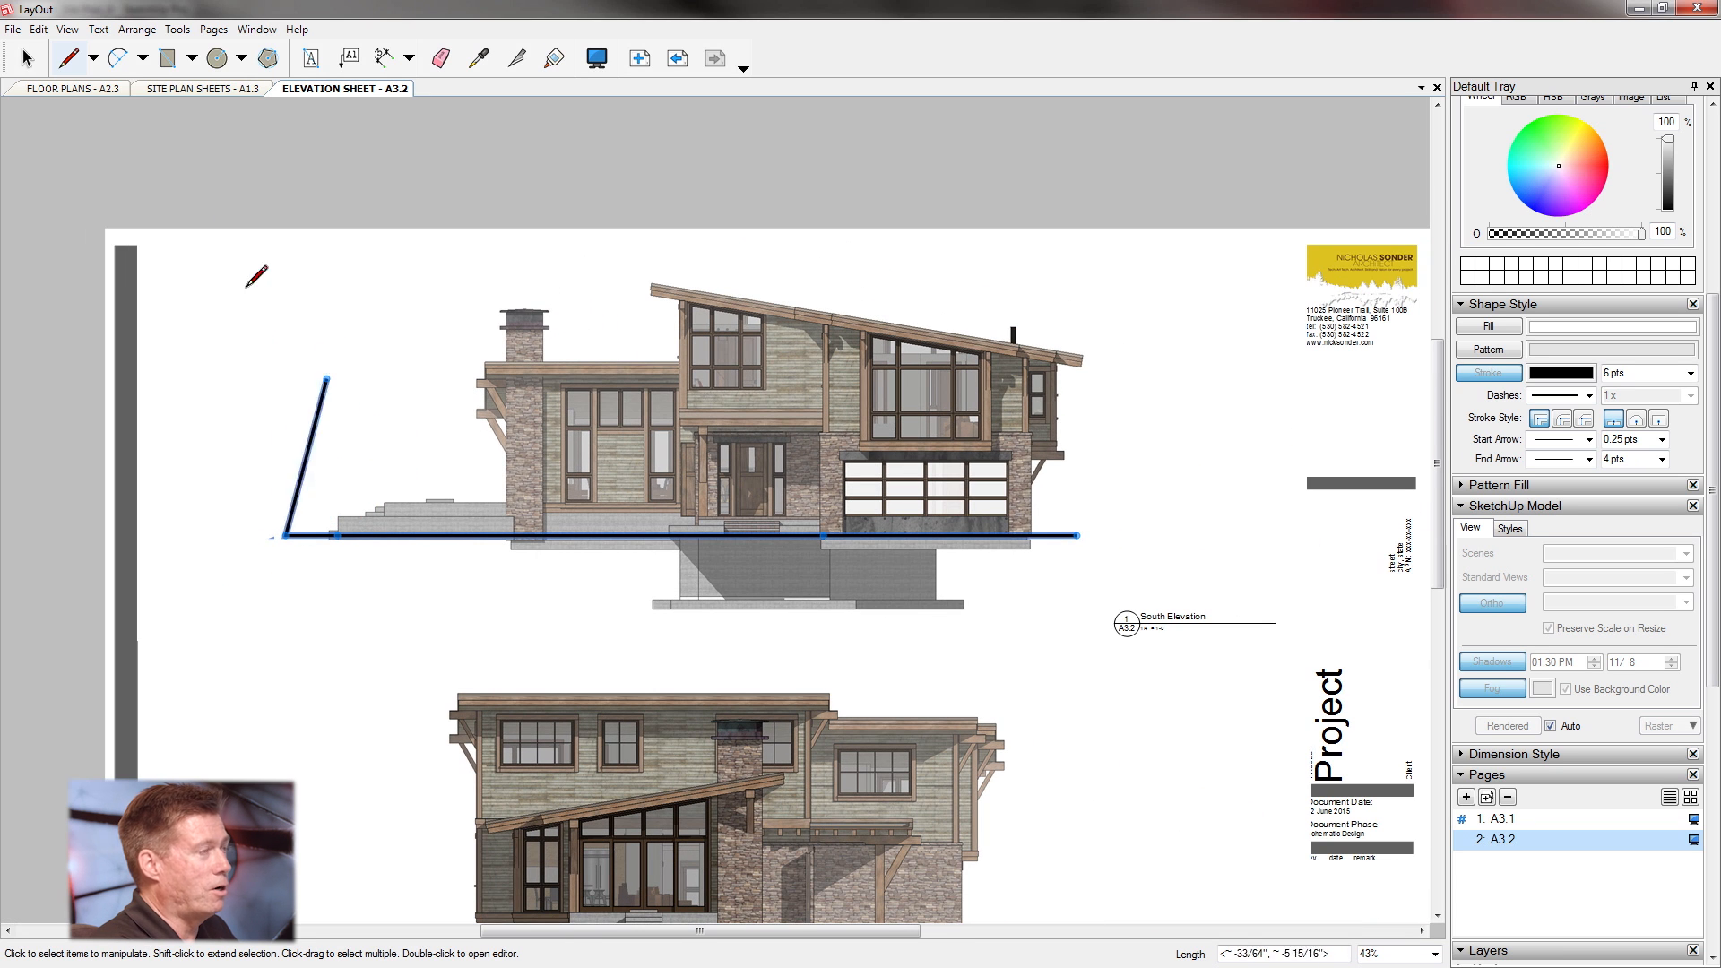
double_click(215, 122)
left_click(61, 67)
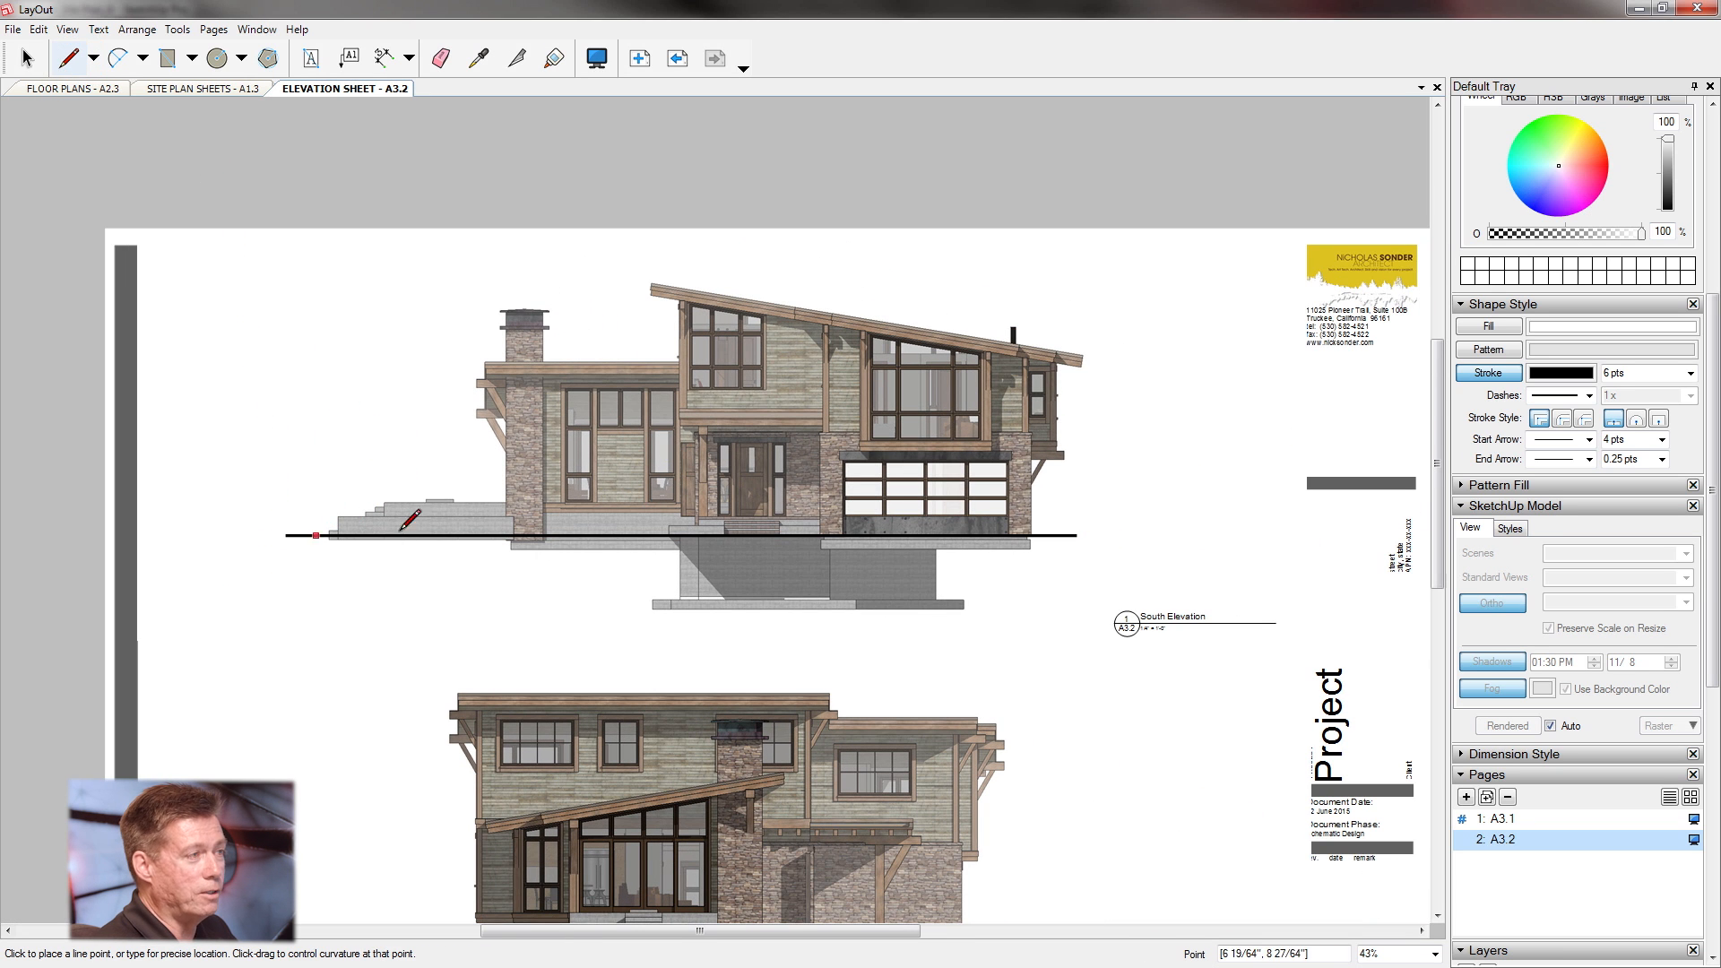
scroll(698, 525, "up", 1)
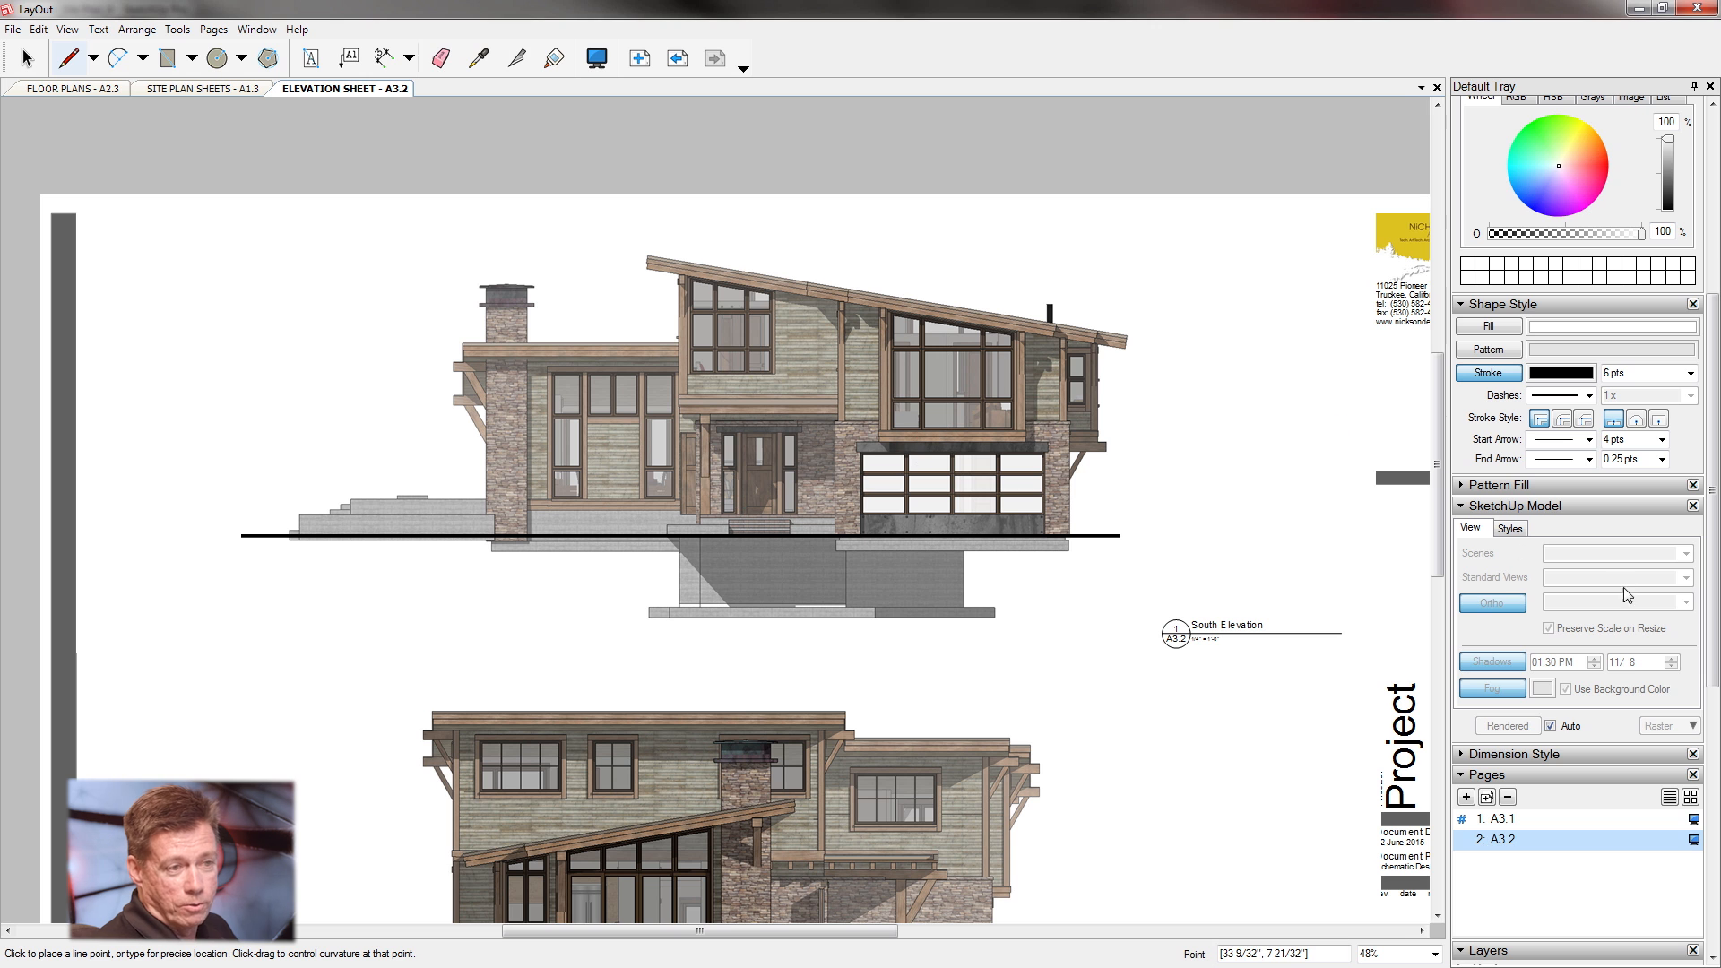
left_click_drag(1713, 511, 1713, 704)
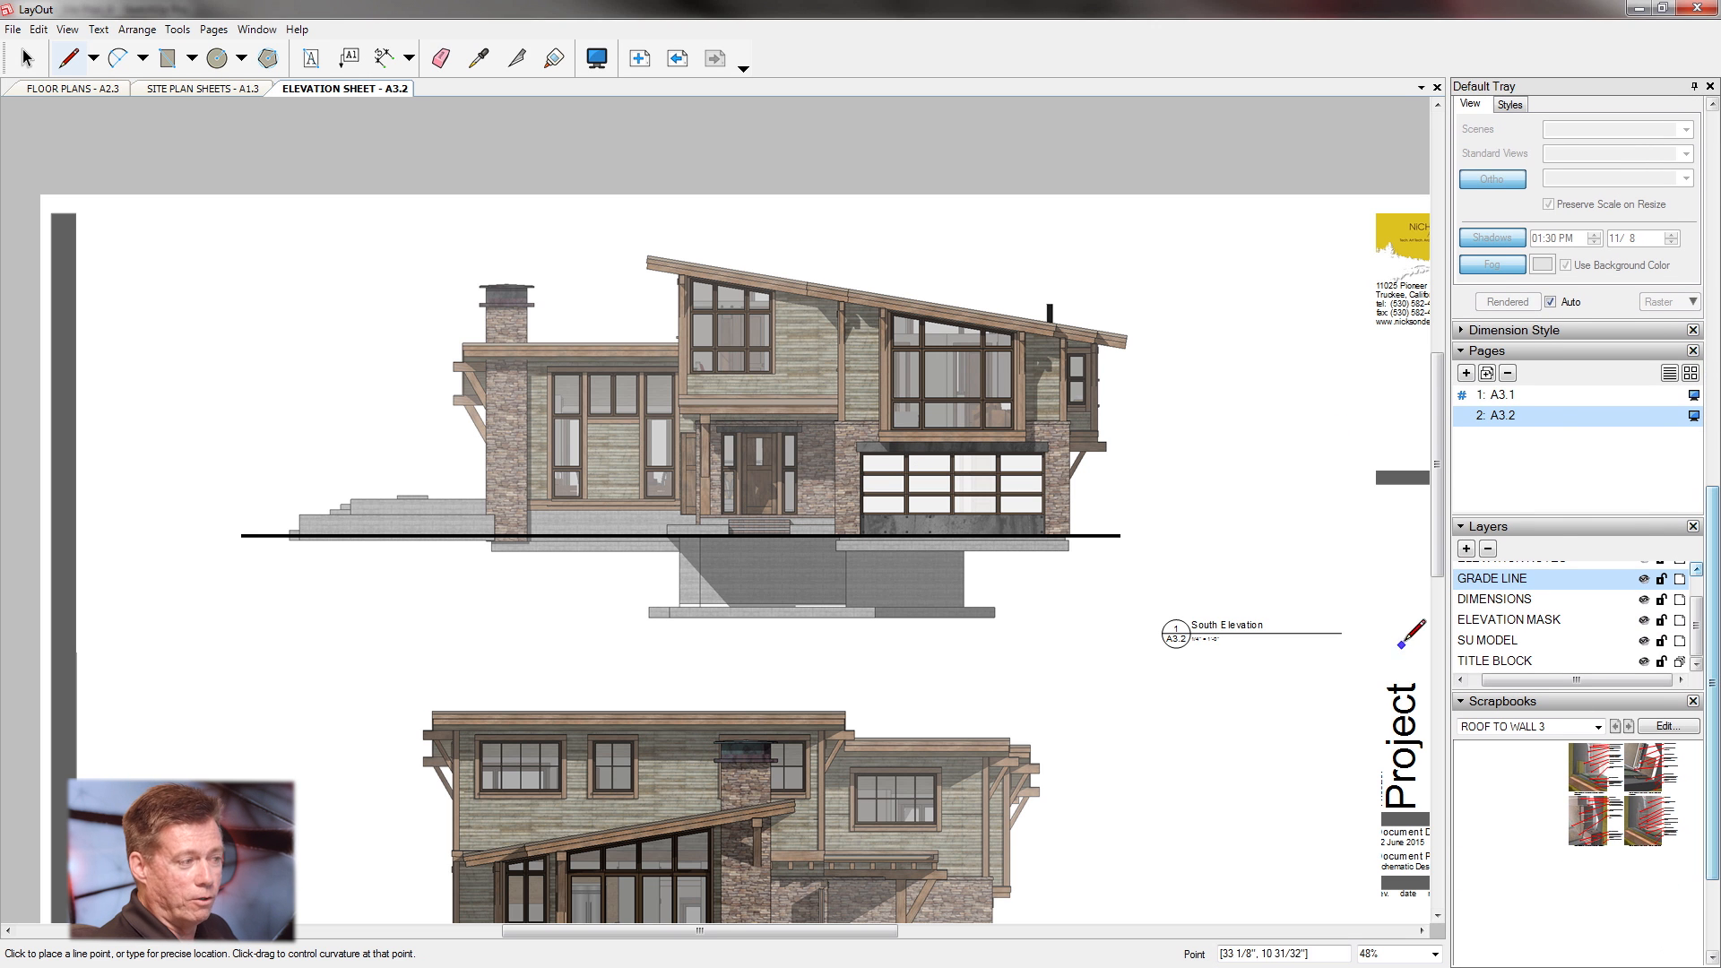
Draw a heavy grade line along the stone porch base from its right corner to its left corner.
scroll(896, 377, "down", 2)
scroll(773, 289, "down", 1)
scroll(811, 781, "up", 7)
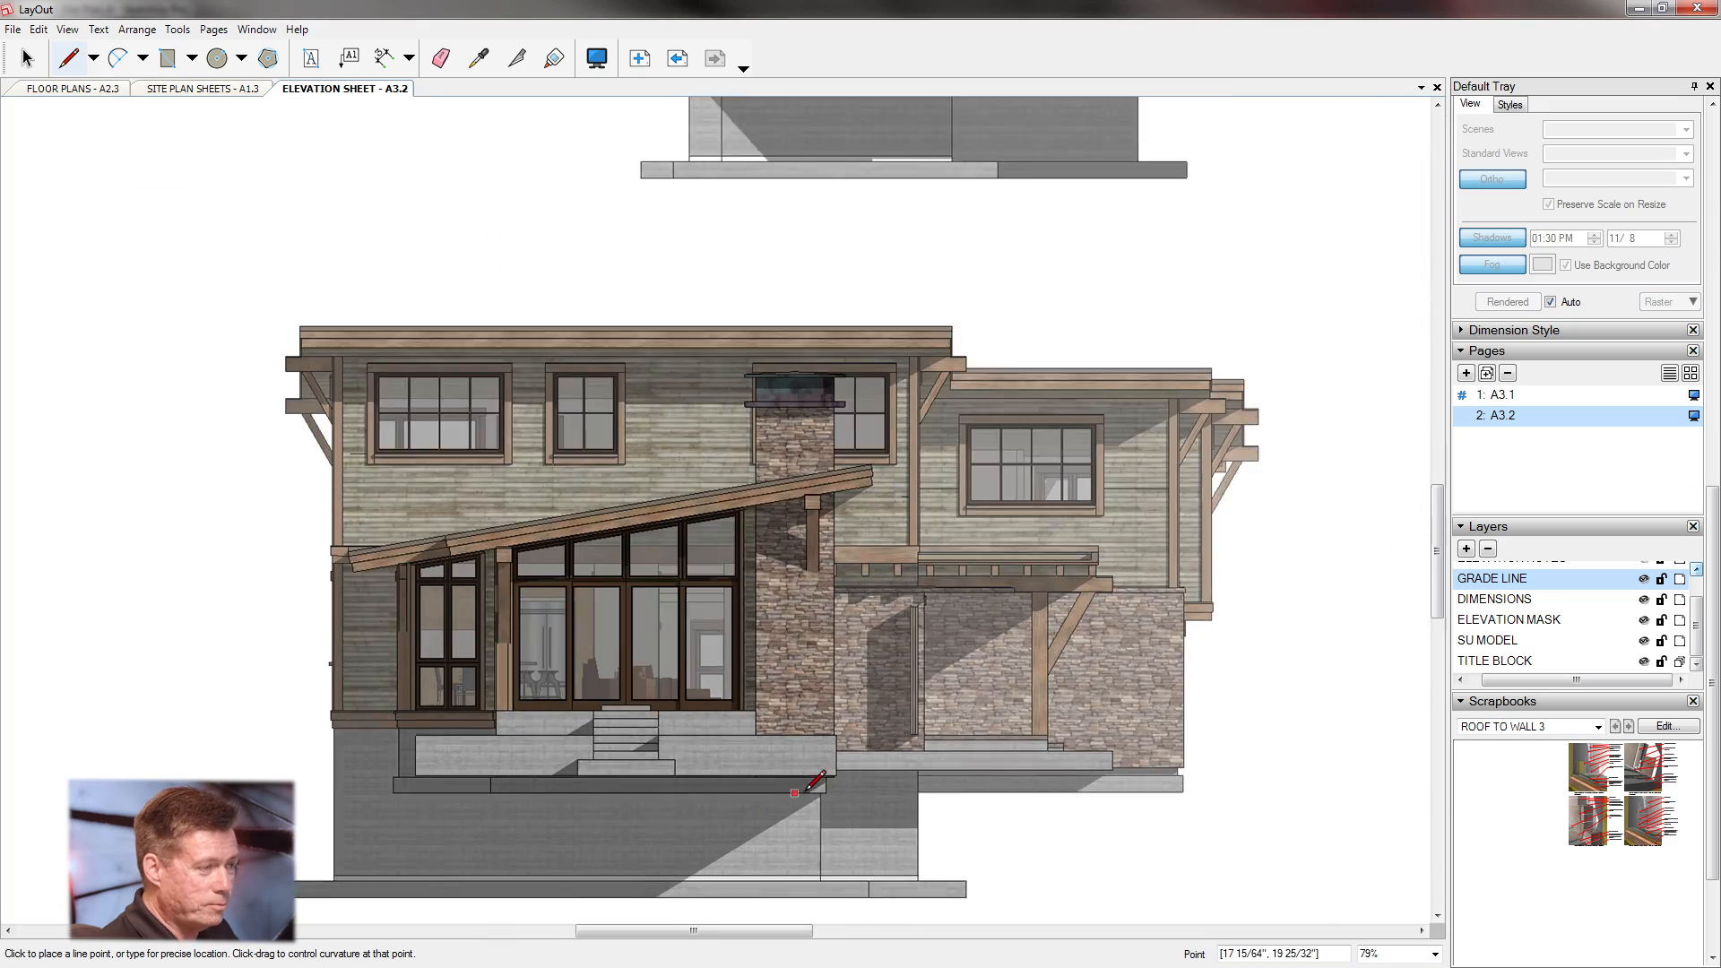
scroll(812, 782, "up", 3)
scroll(896, 753, "down", 2)
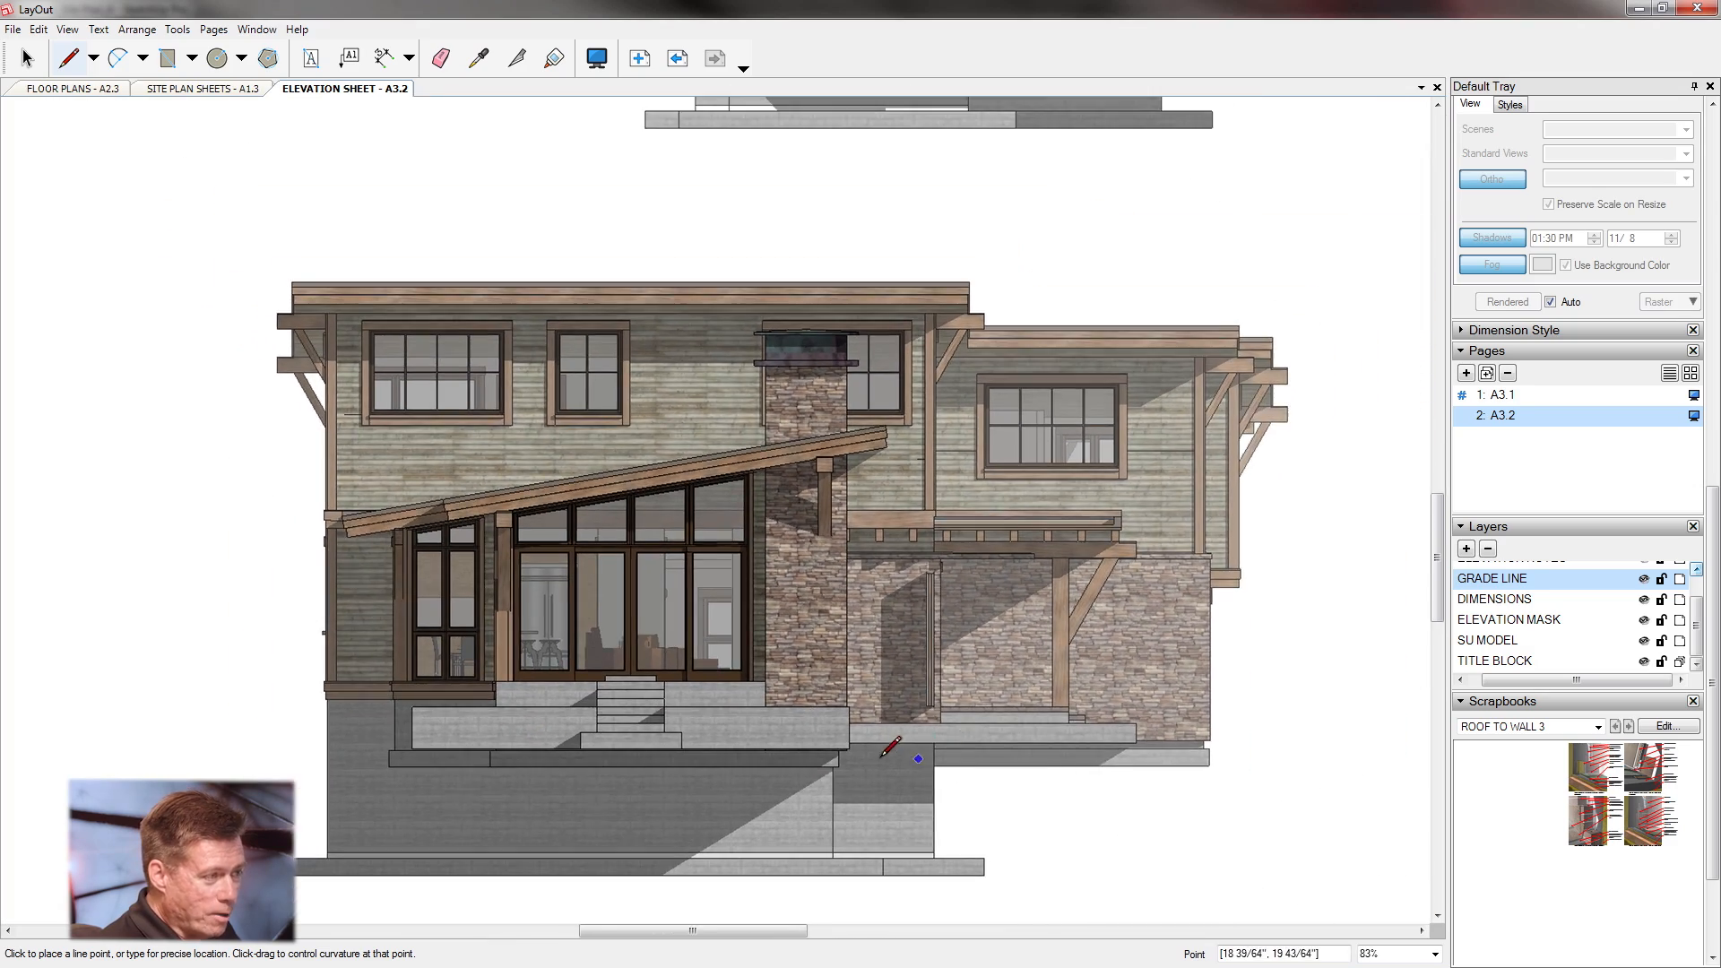
scroll(895, 755, "up", 5)
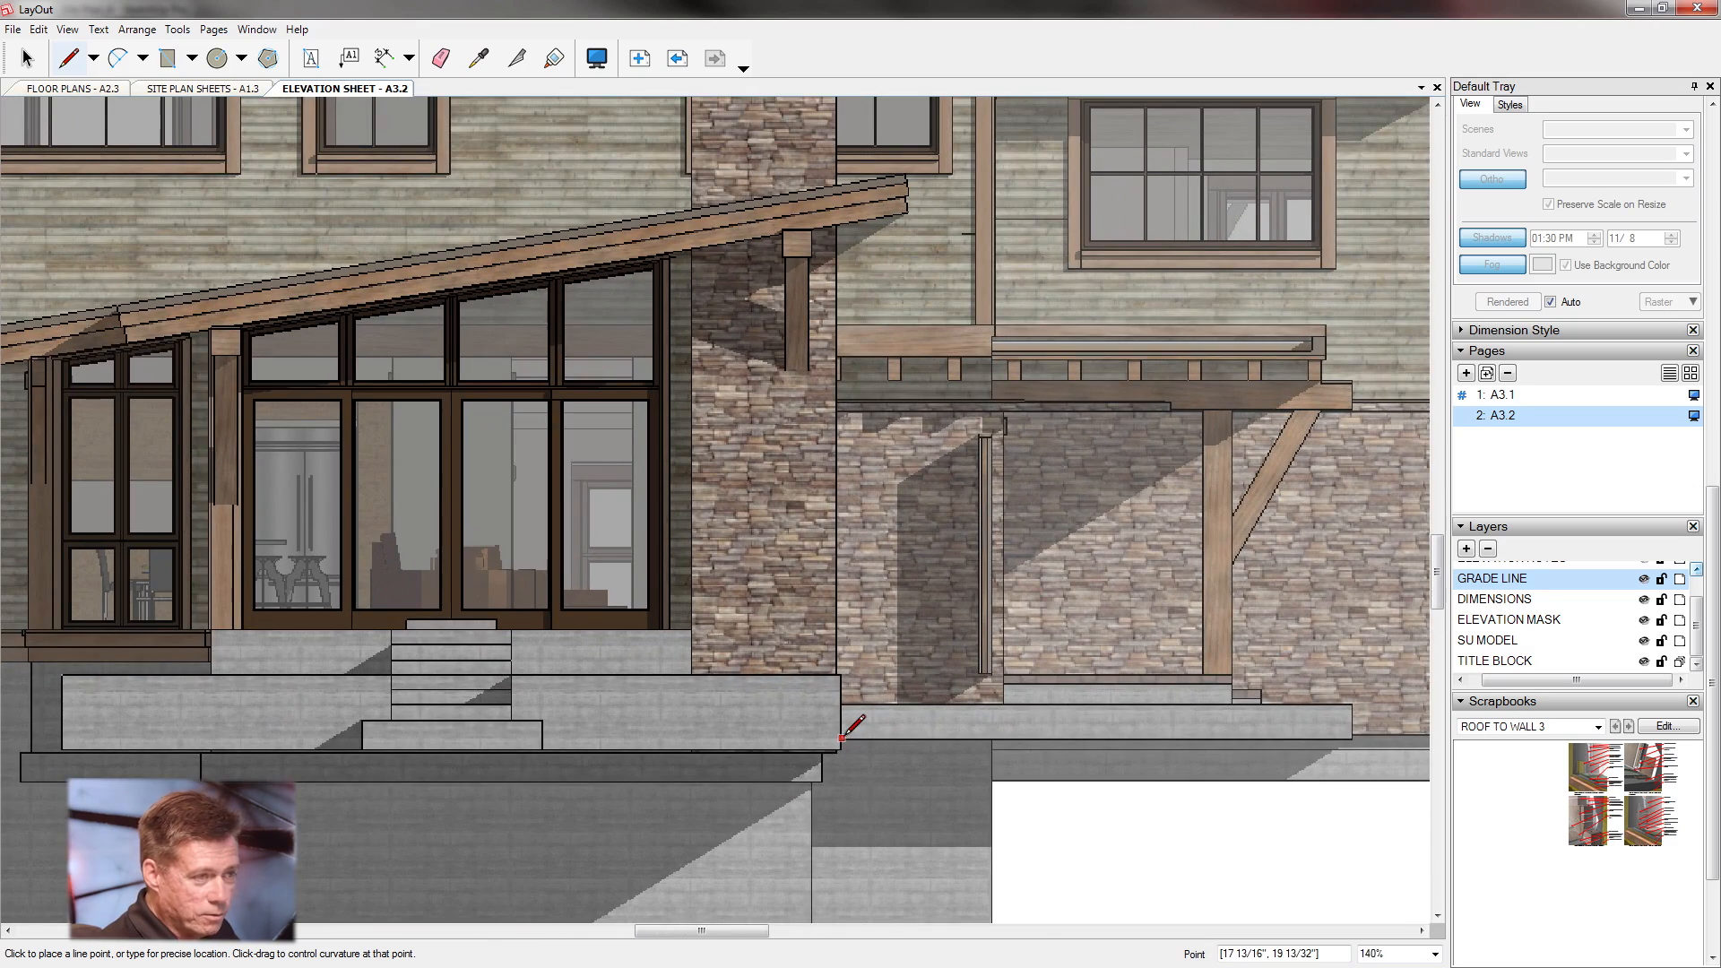
scroll(842, 737, "down", 5)
scroll(1249, 703, "up", 4)
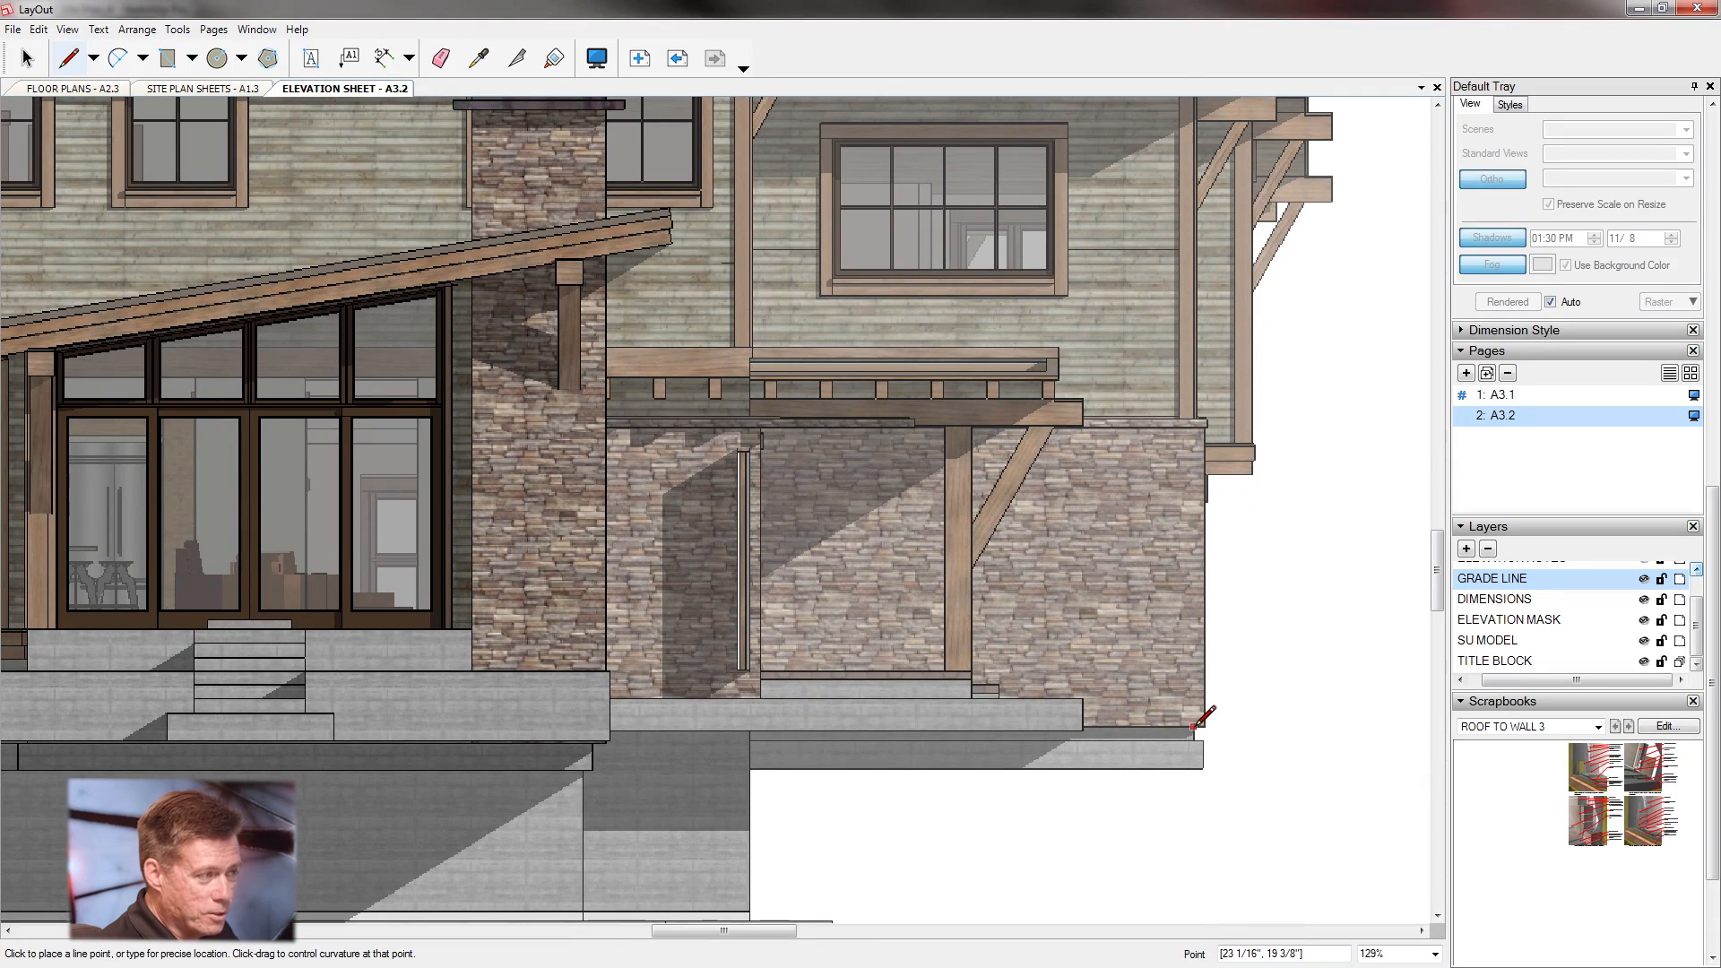
left_click(1206, 725)
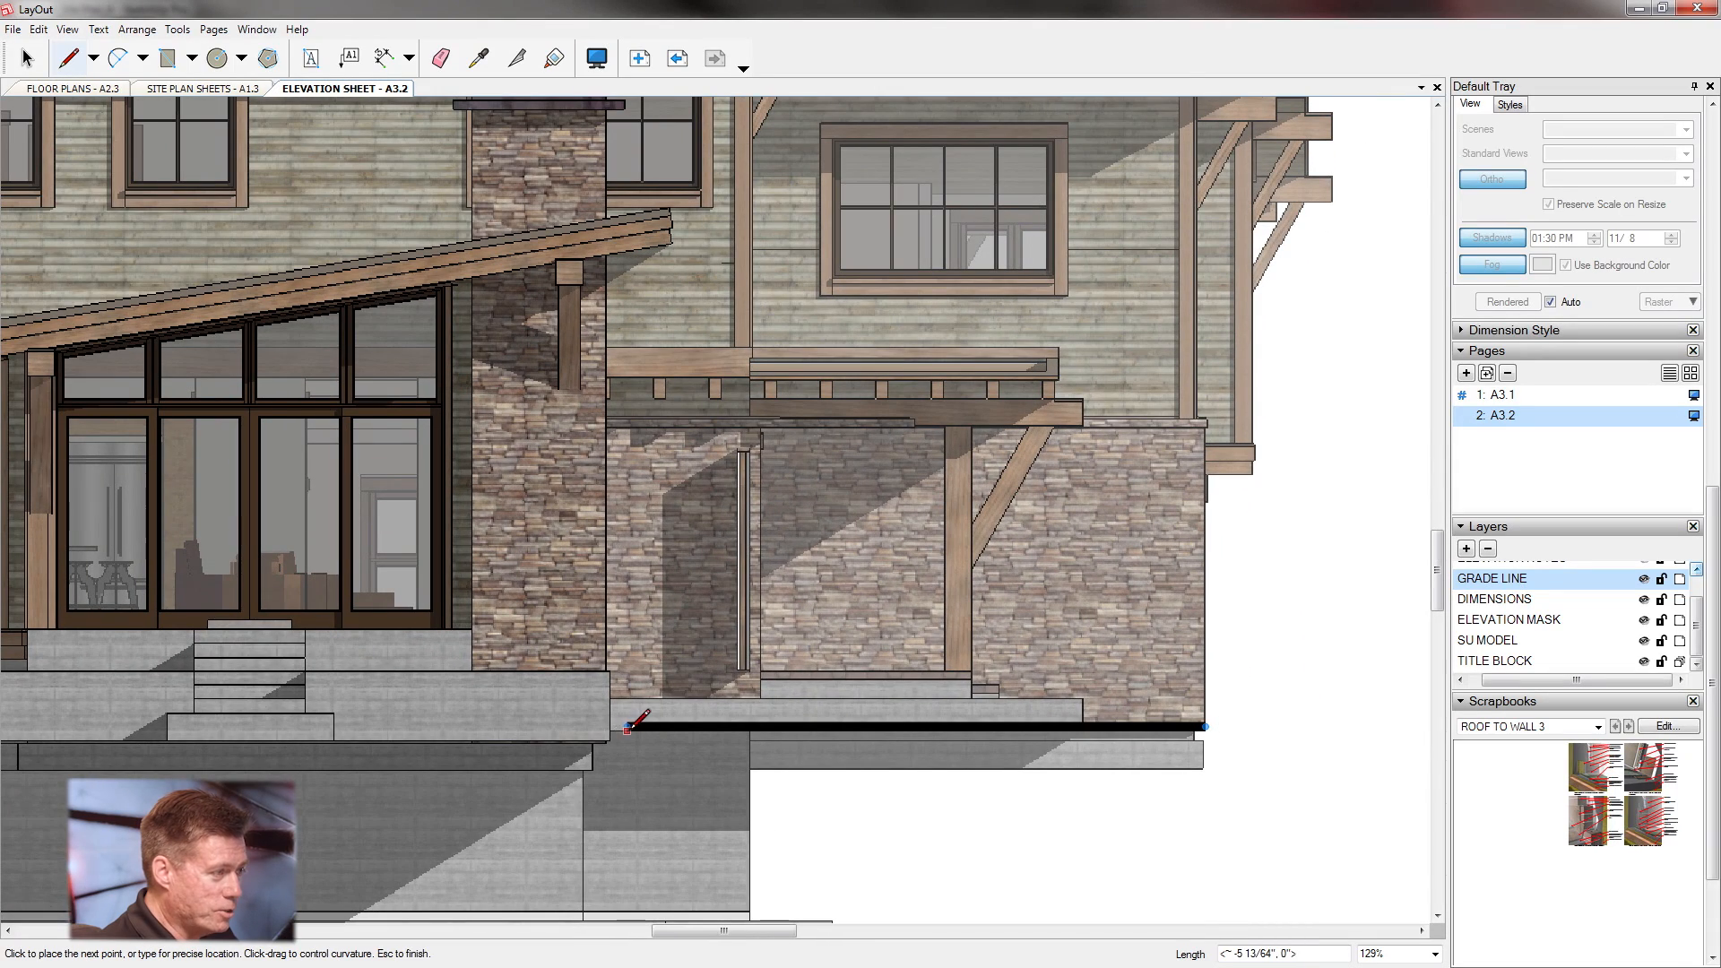
scroll(610, 730, "up", 2)
scroll(610, 728, "up", 1)
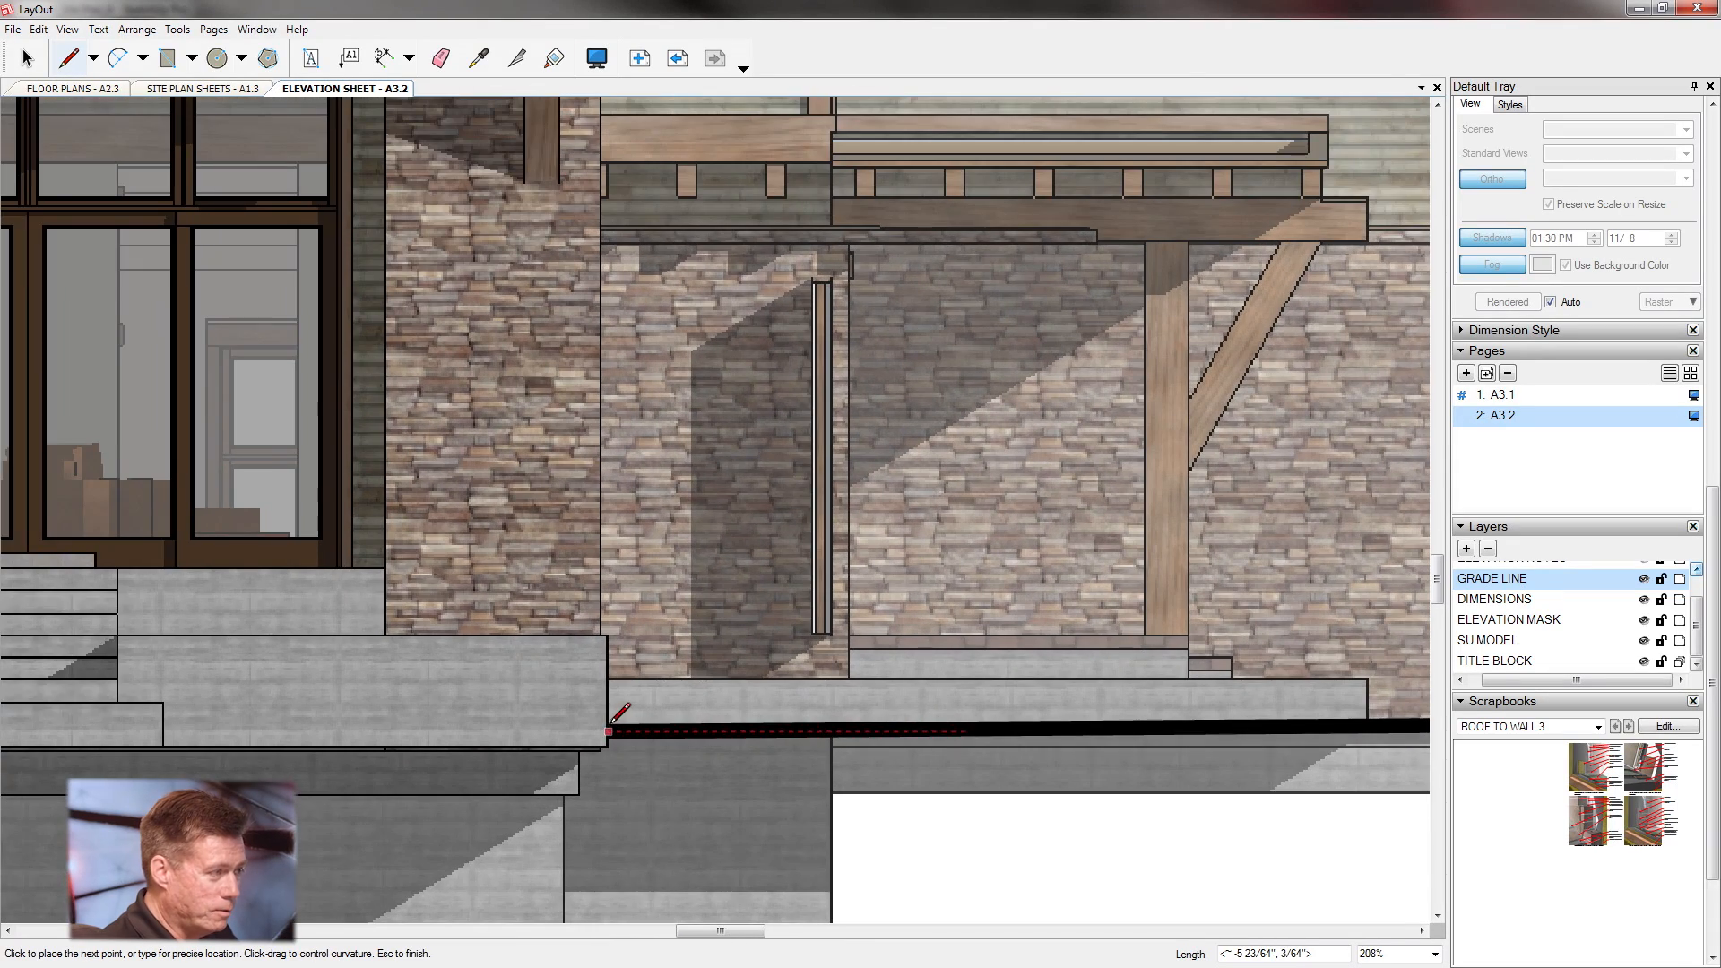
scroll(610, 728, "up", 2)
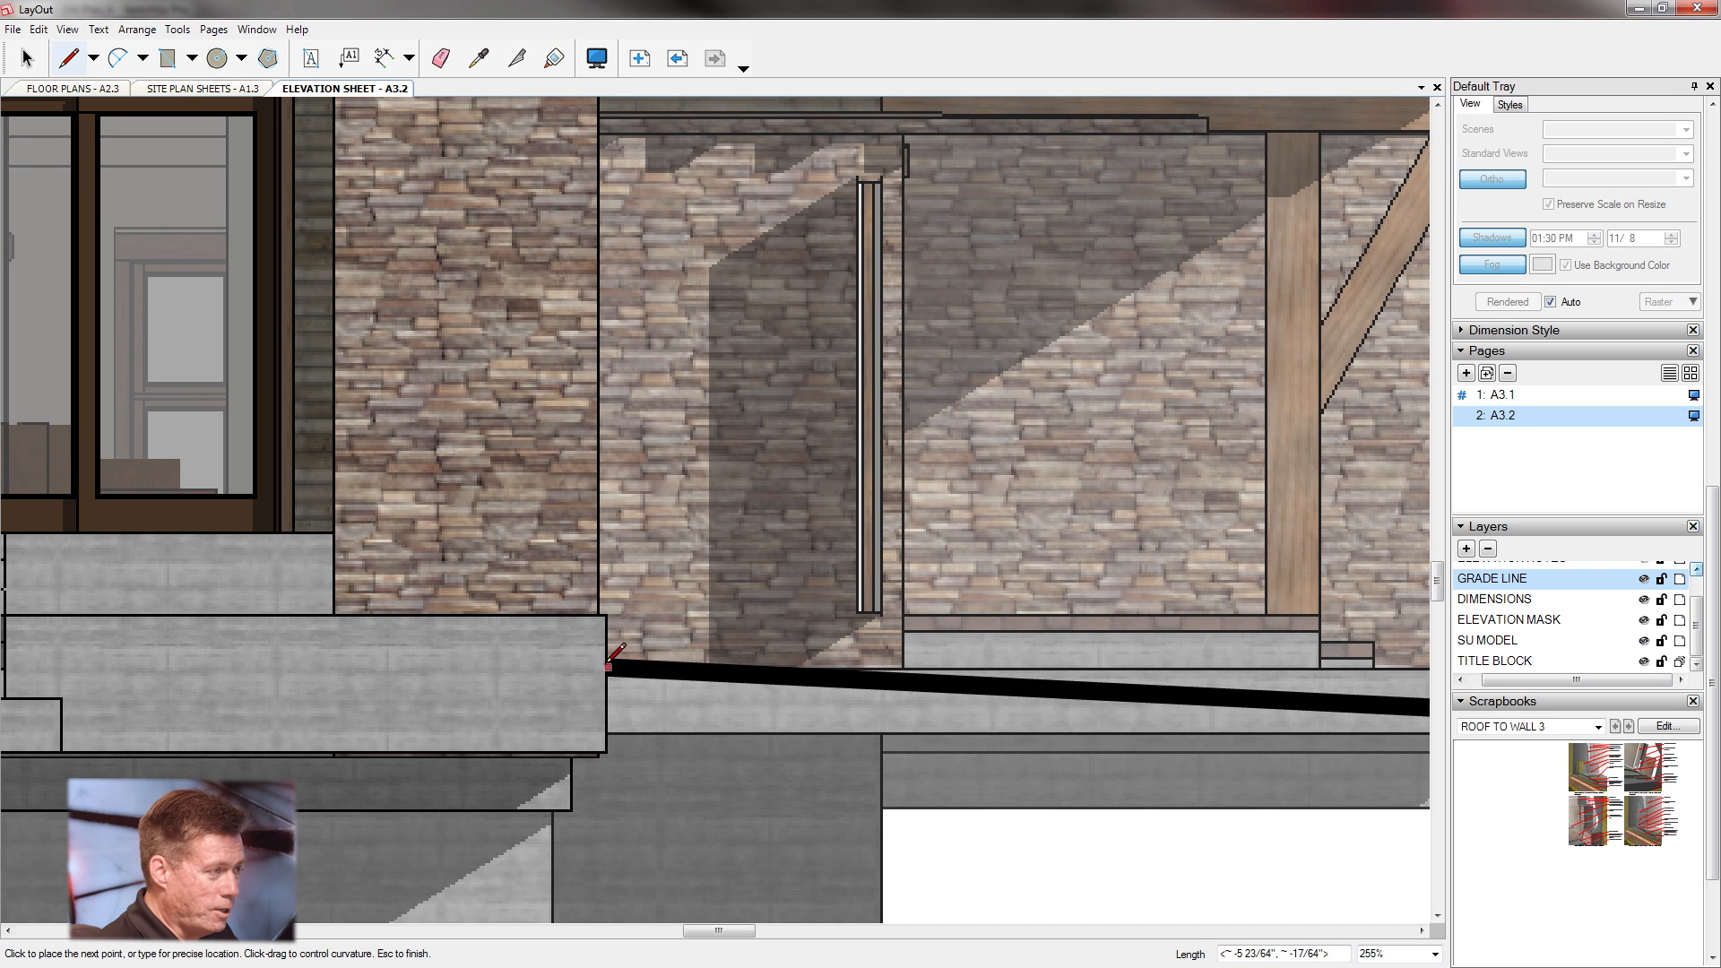
double_click(609, 723)
scroll(610, 724, "down", 8)
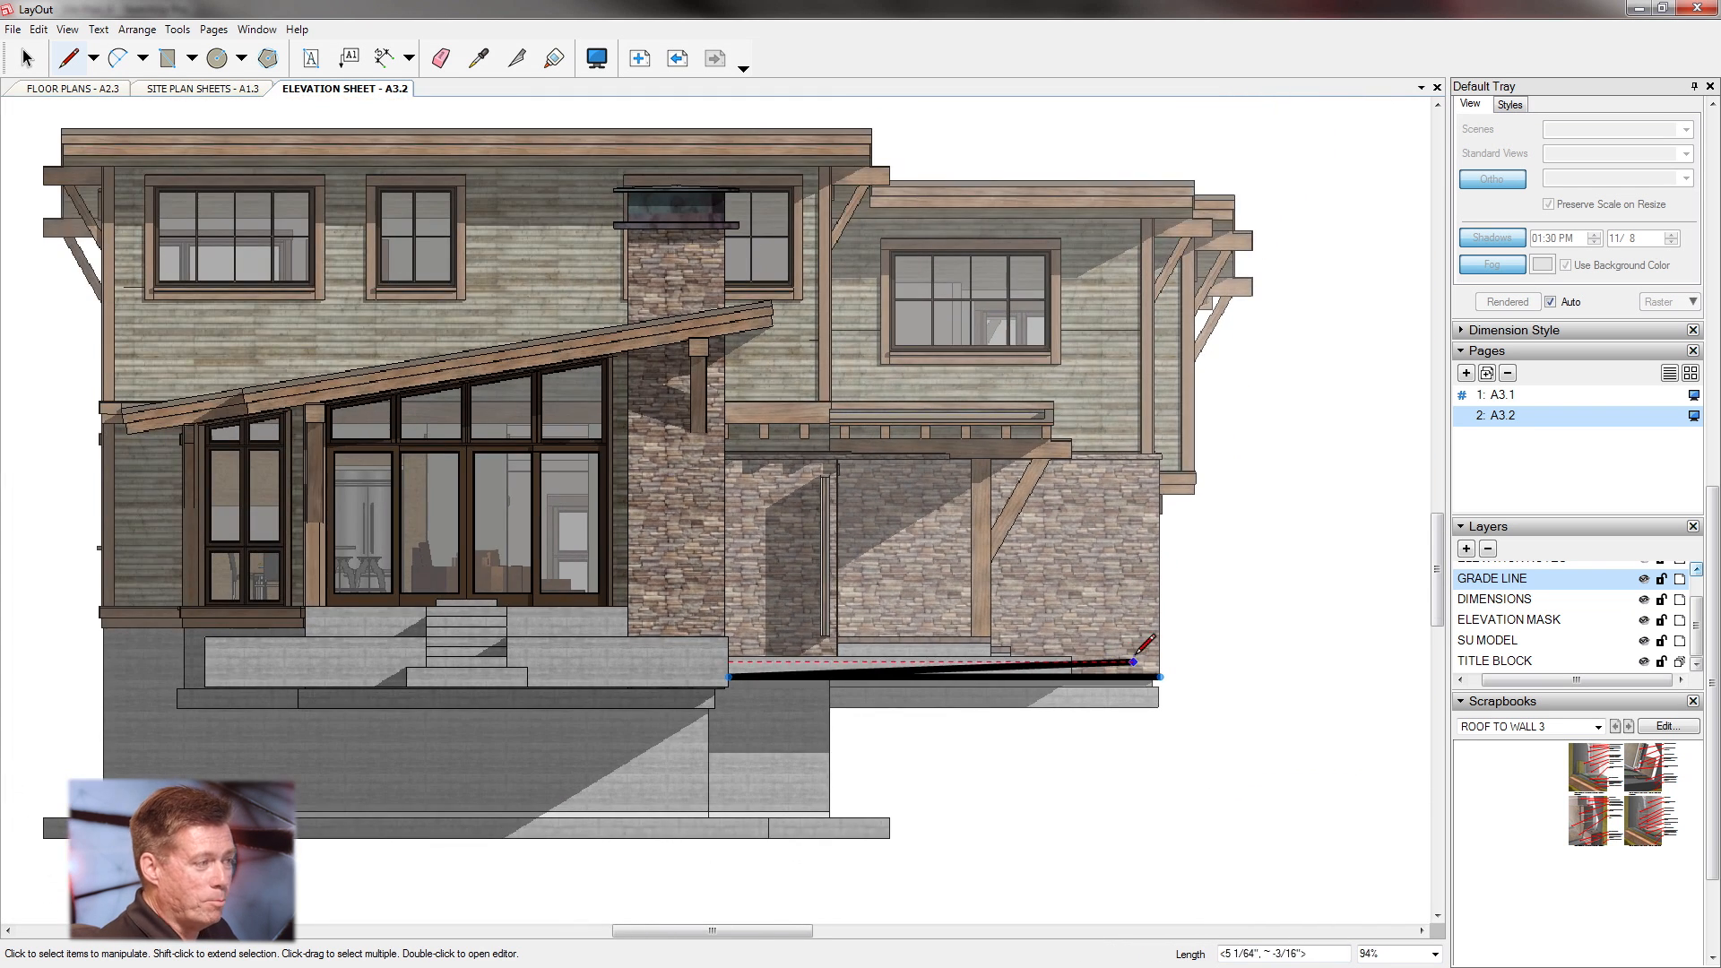
scroll(641, 664, "up", 5)
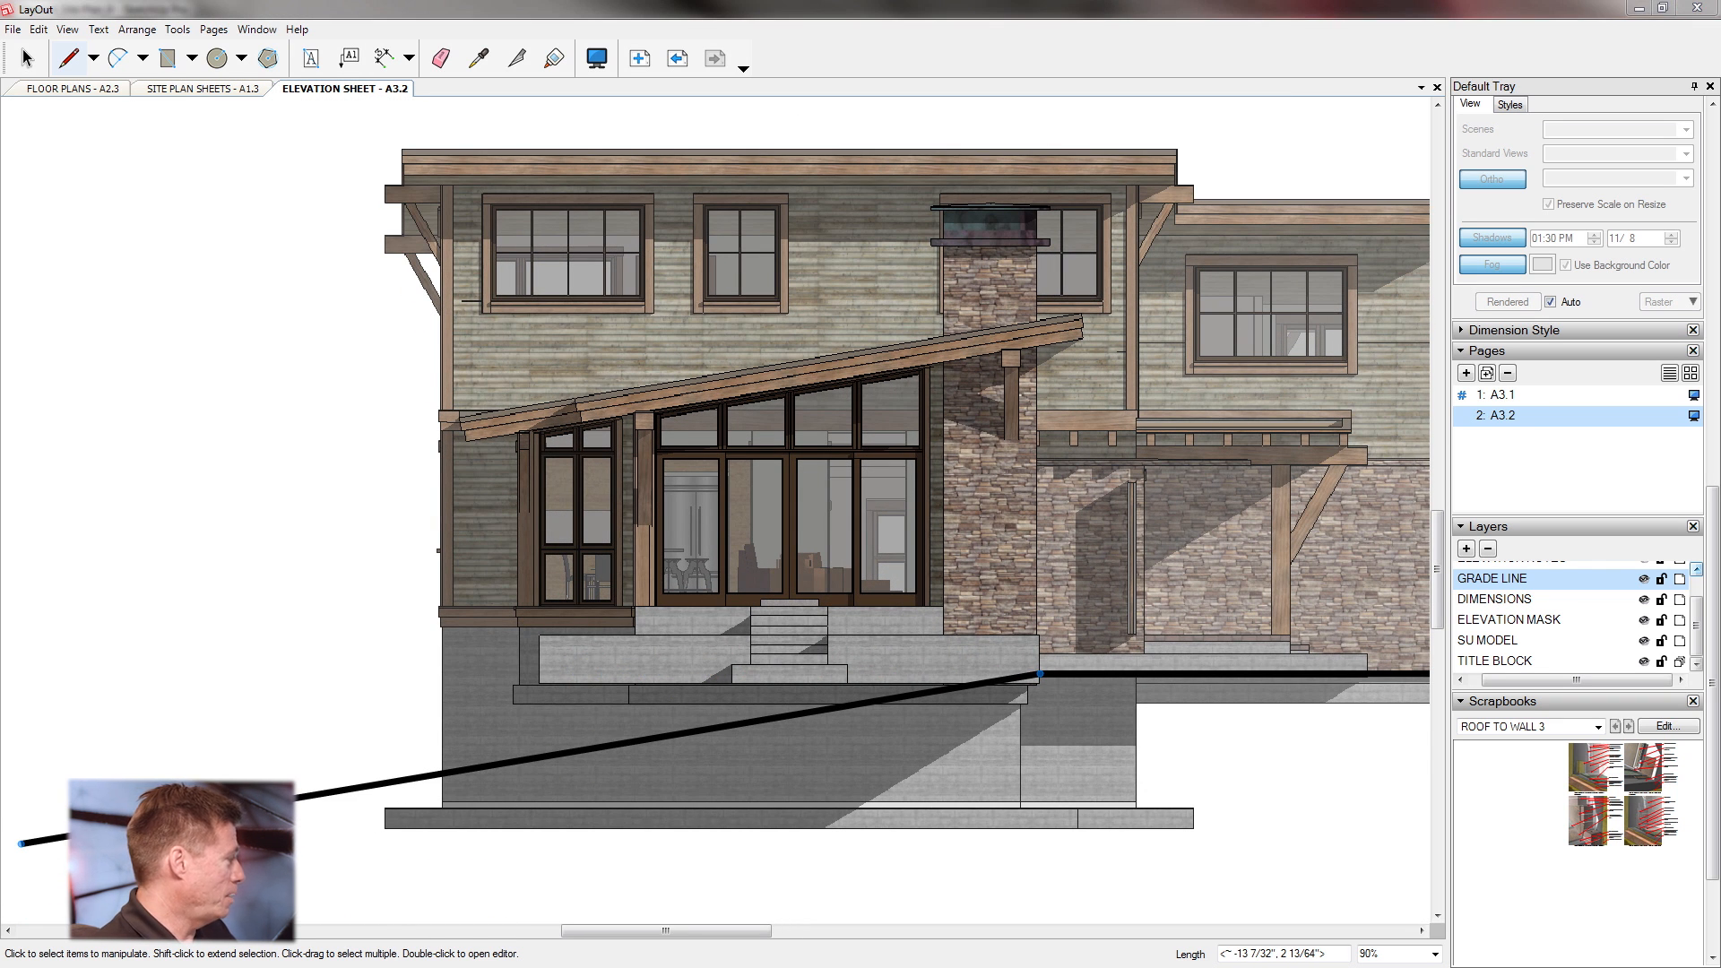
Orbit the SketchUp model to check the terrace grade.
key("alt+Tab")
middle_click_drag(805, 542, 1369, 532)
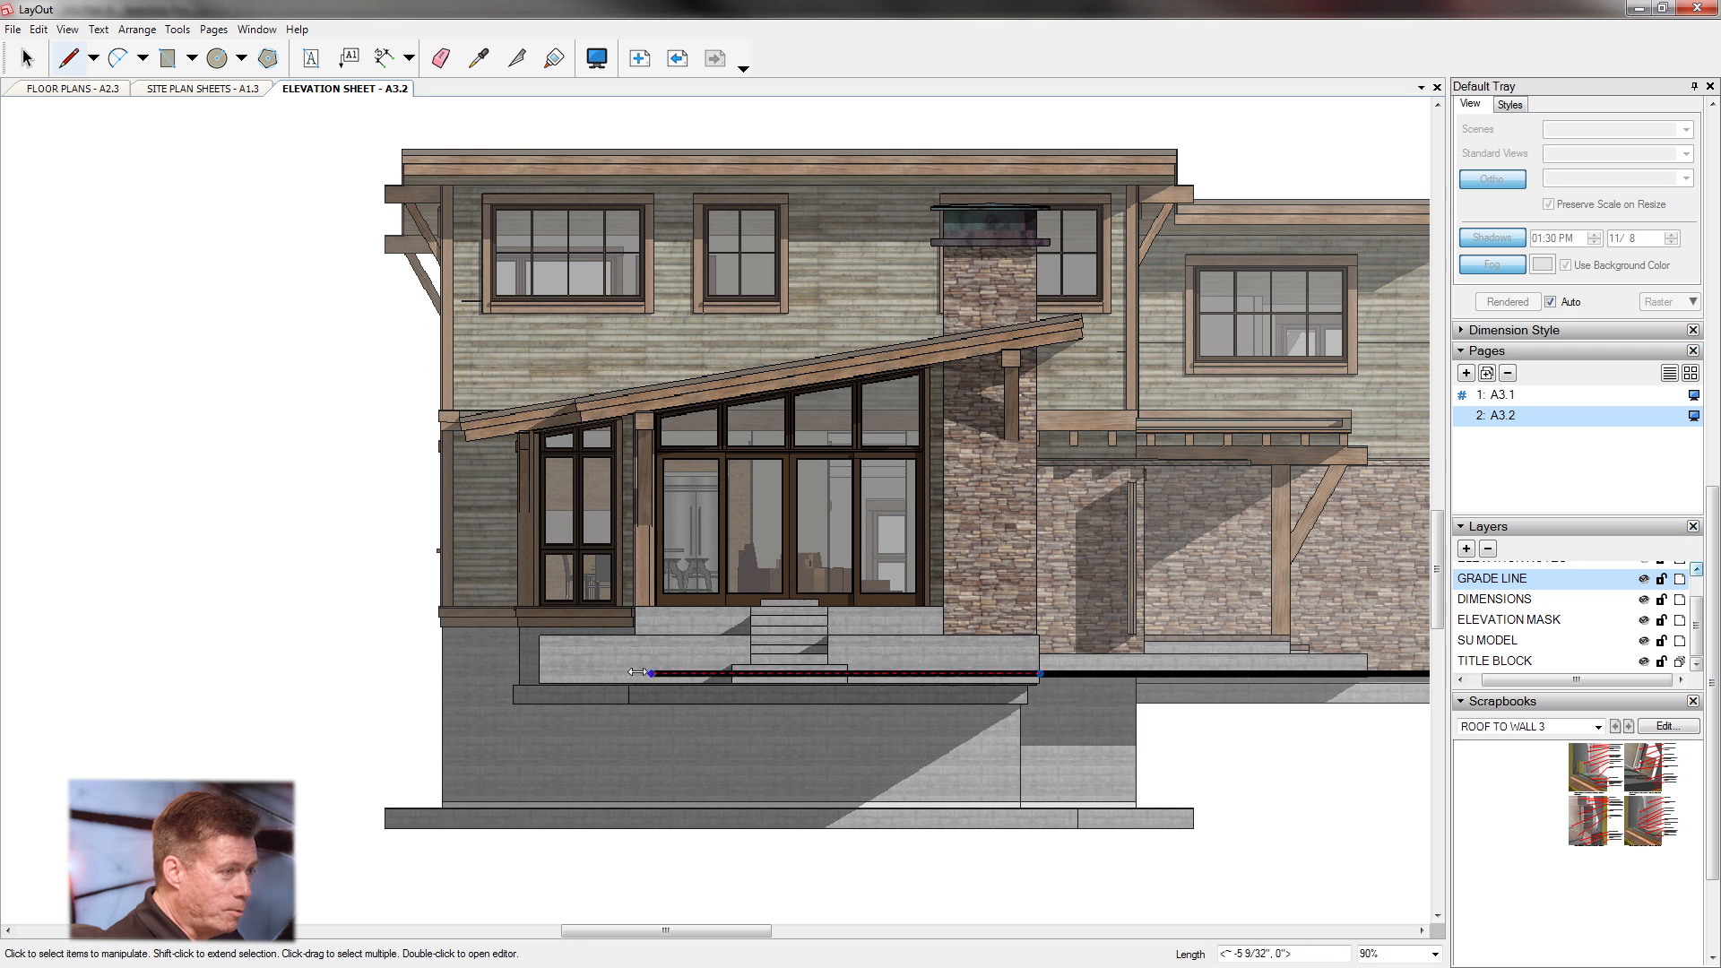
scroll(551, 668, "up", 3)
scroll(551, 668, "up", 5)
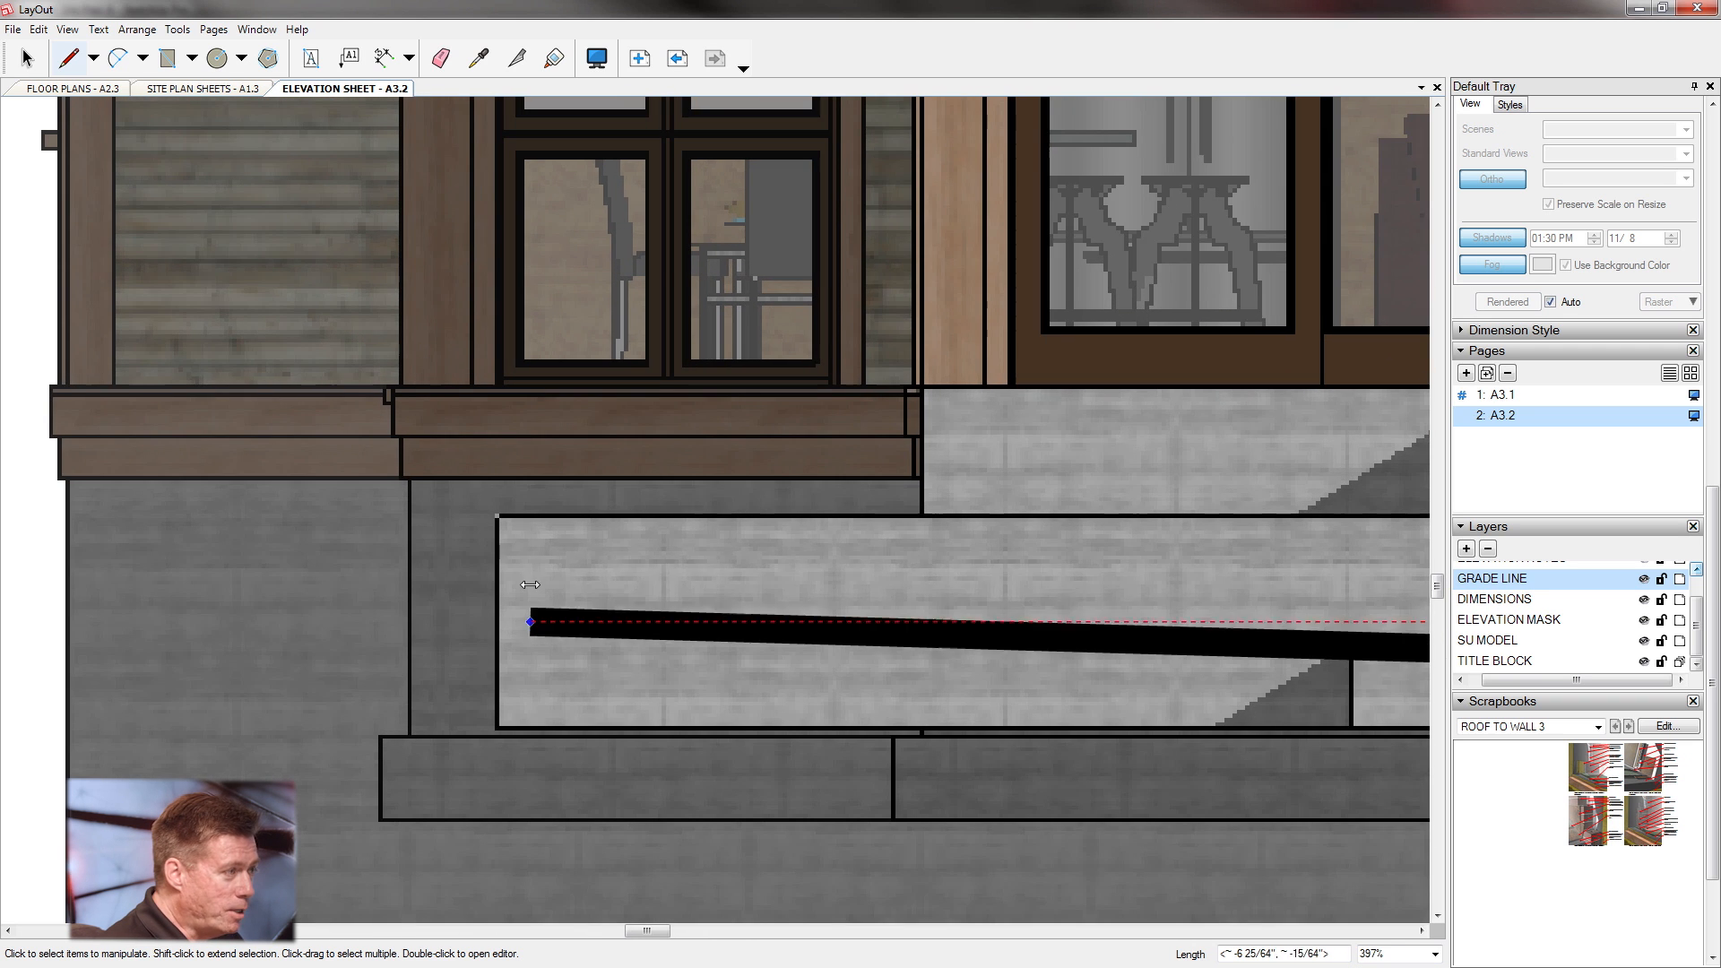
scroll(502, 622, "up", 1)
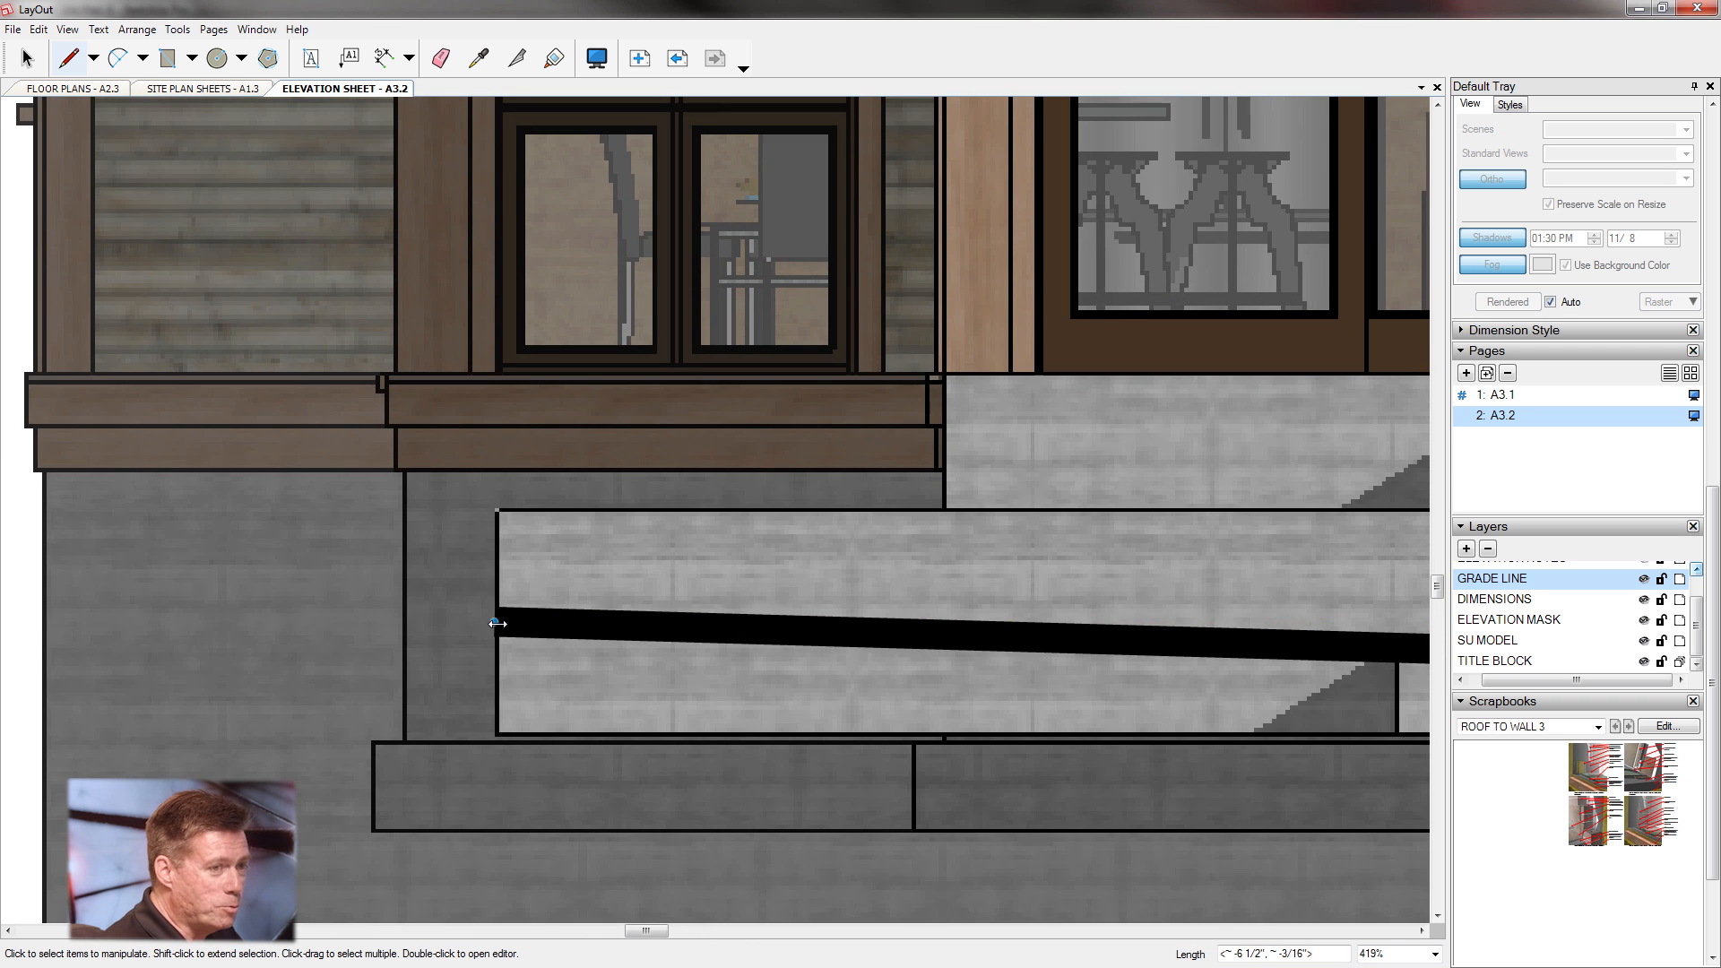
Continue the grade line with a gentle slope across the terrace to a point left of the house.
left_click(500, 622)
scroll(499, 622, "down", 4)
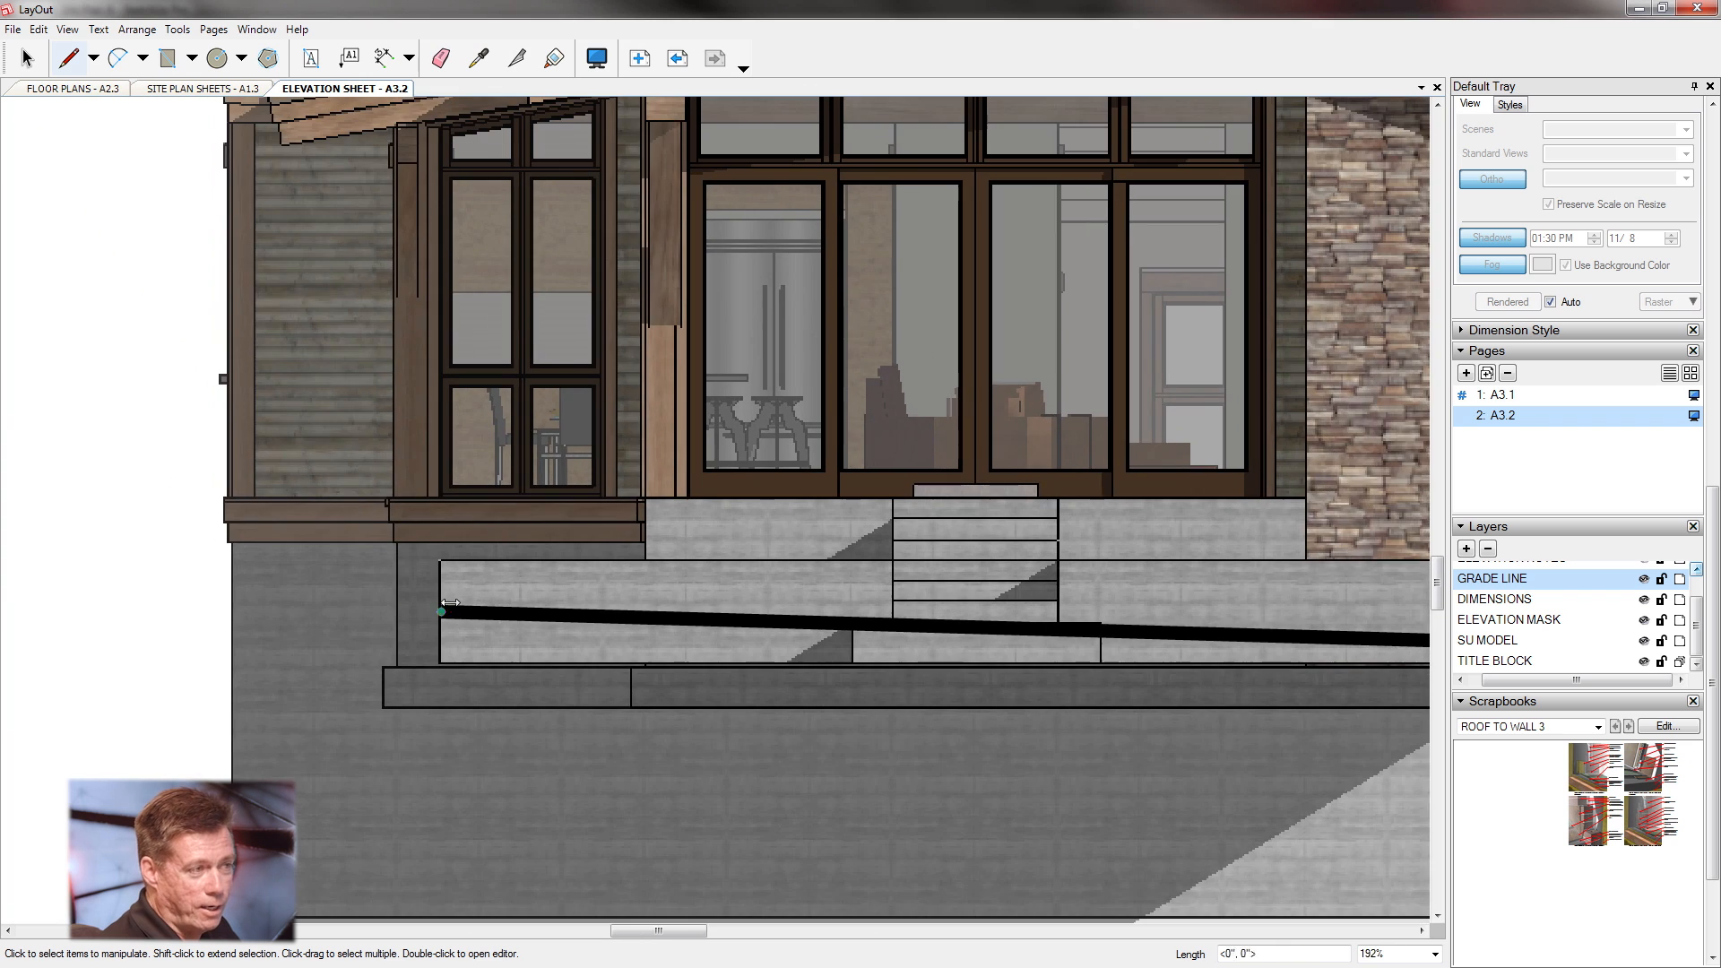
scroll(821, 621, "down", 1)
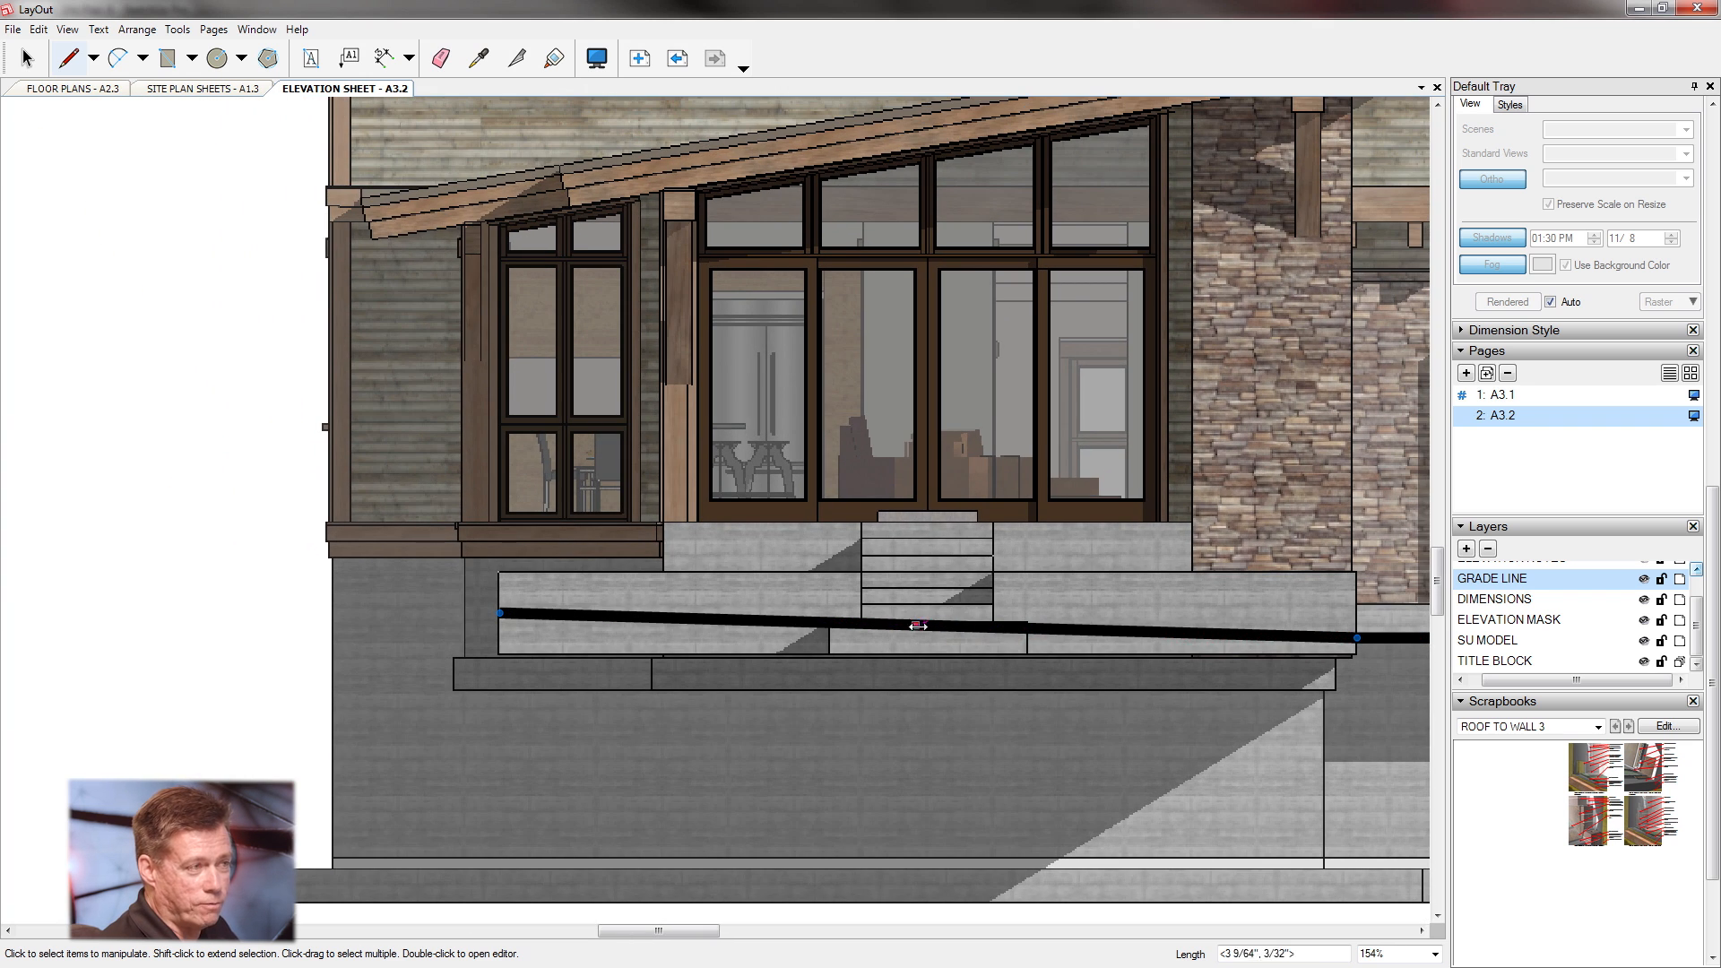
scroll(932, 625, "down", 5)
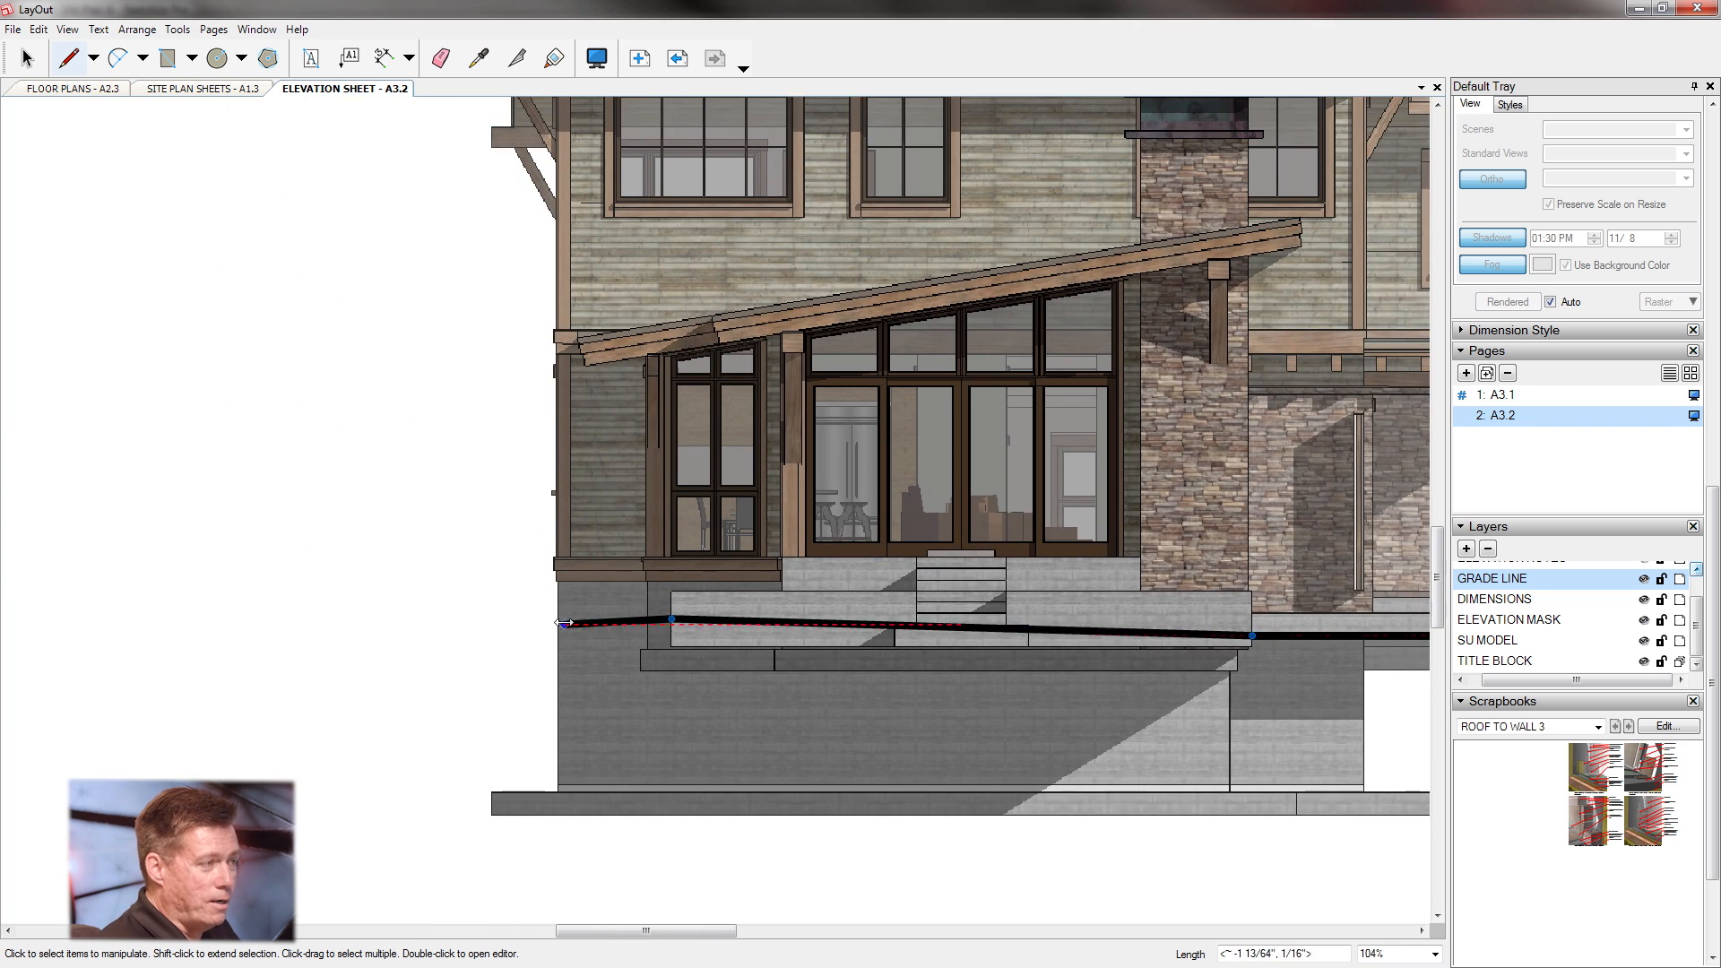
scroll(601, 623, "up", 6)
scroll(602, 623, "up", 4)
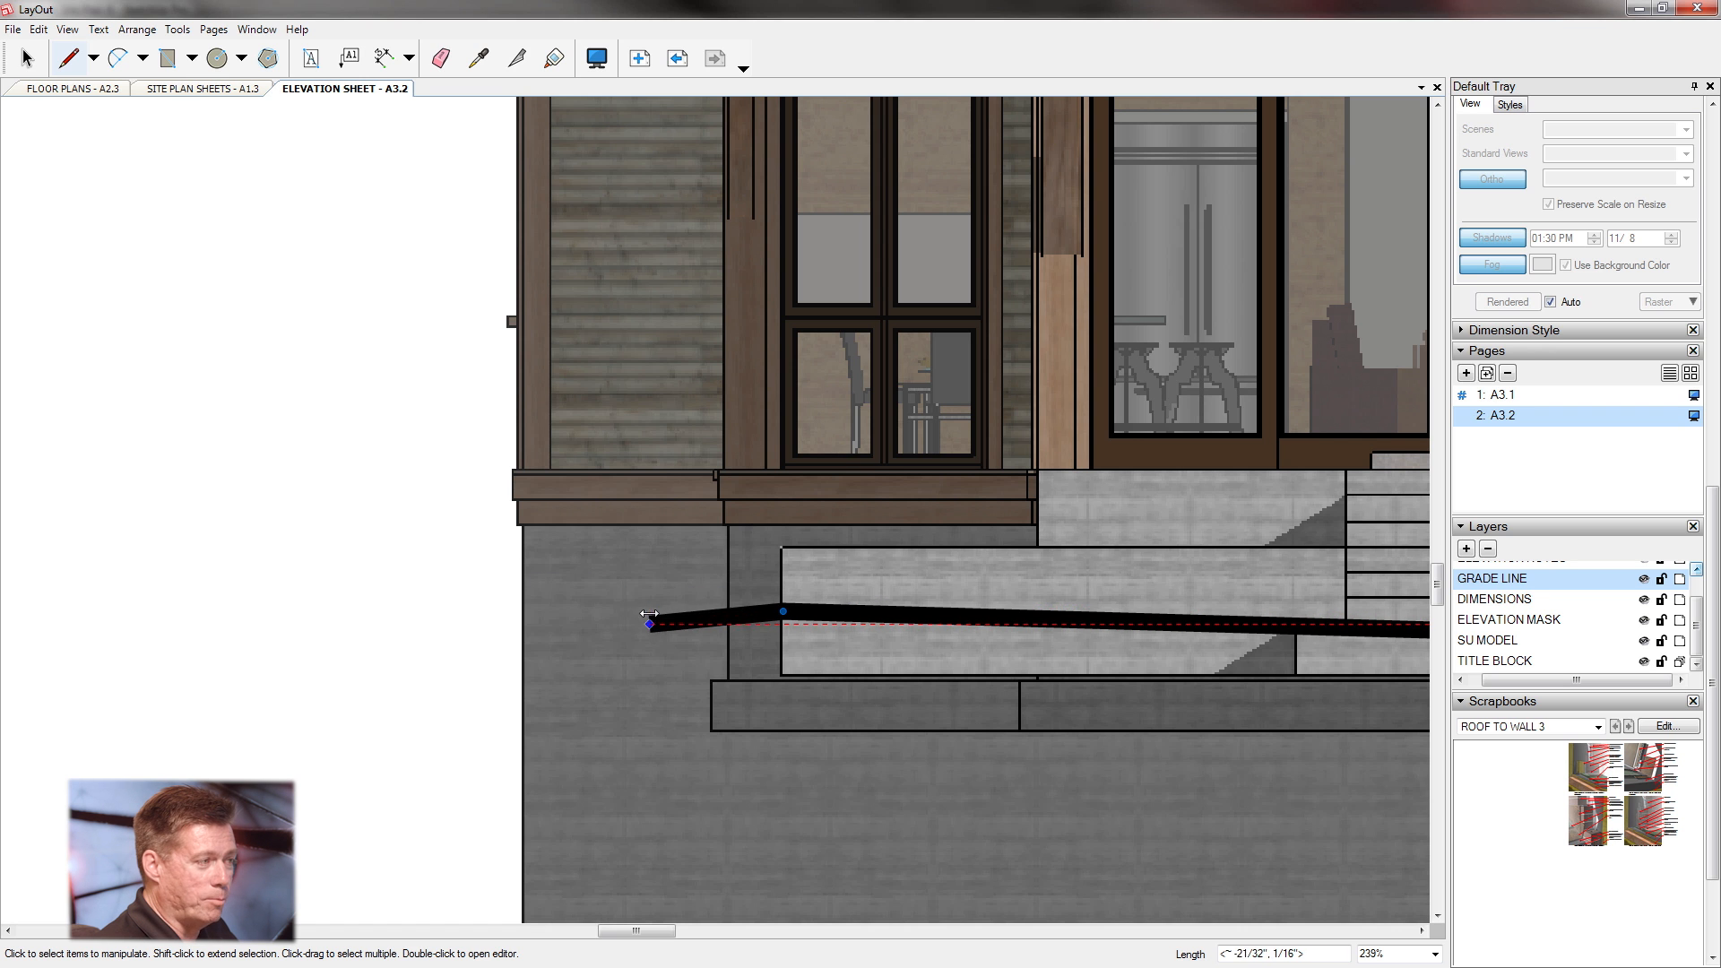
scroll(563, 630, "up", 1)
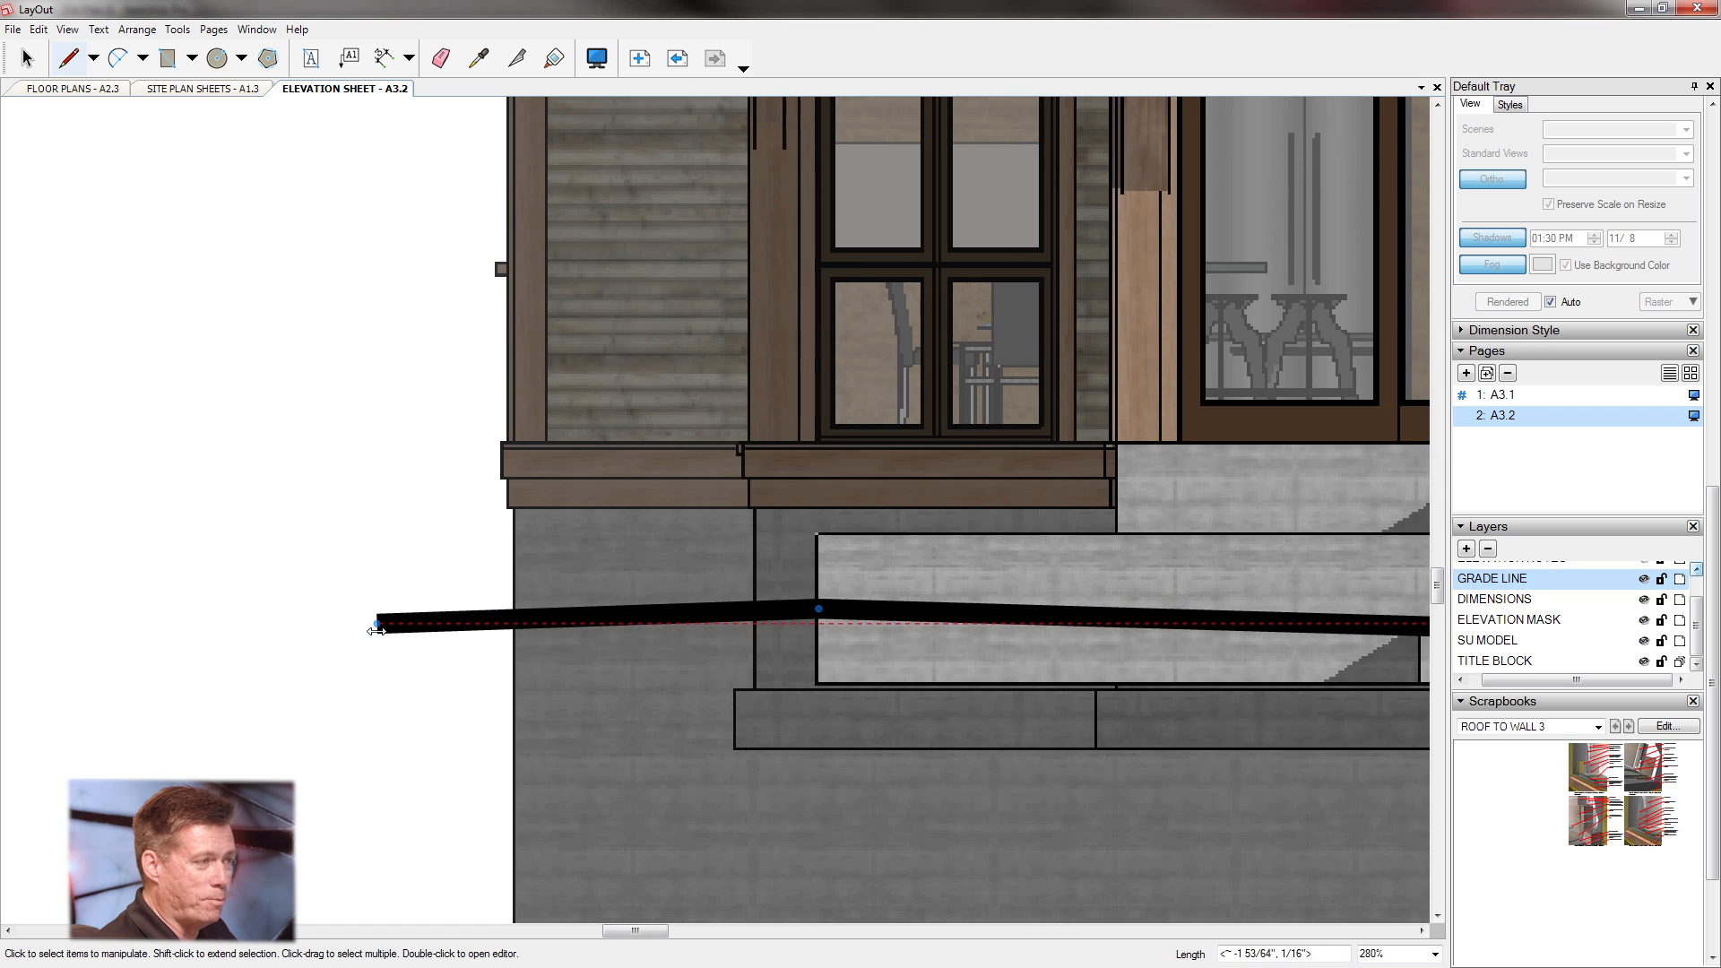
left_click(369, 634)
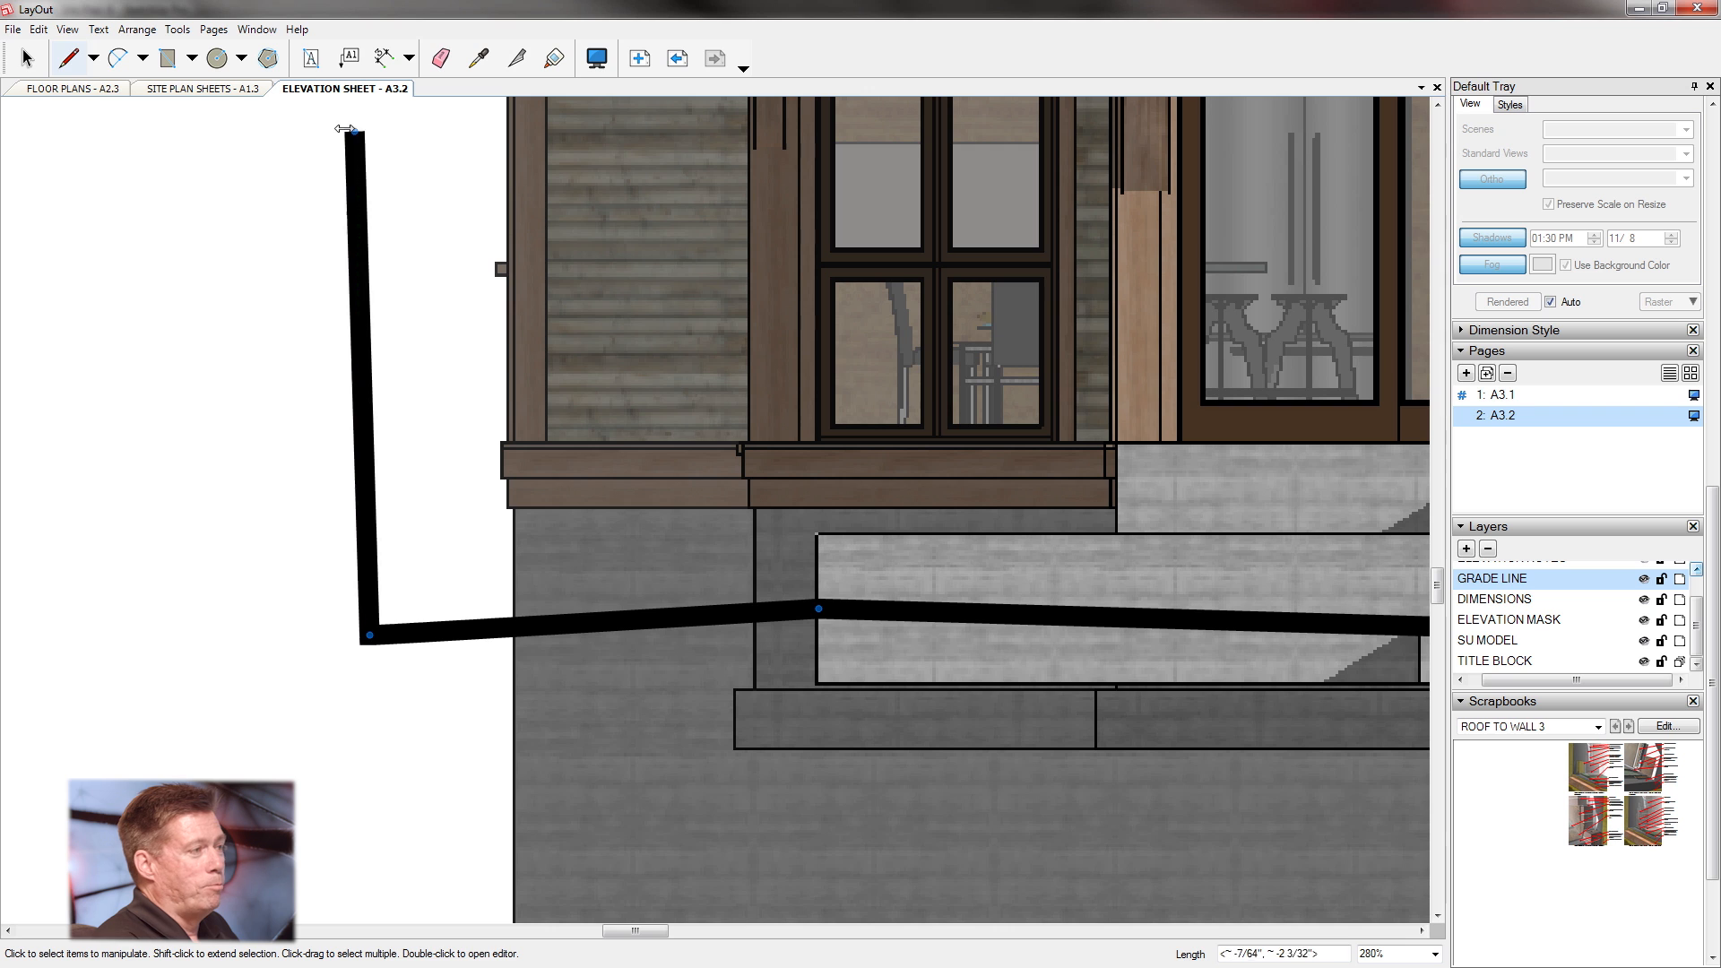
left_click(68, 59)
scroll(714, 583, "down", 2)
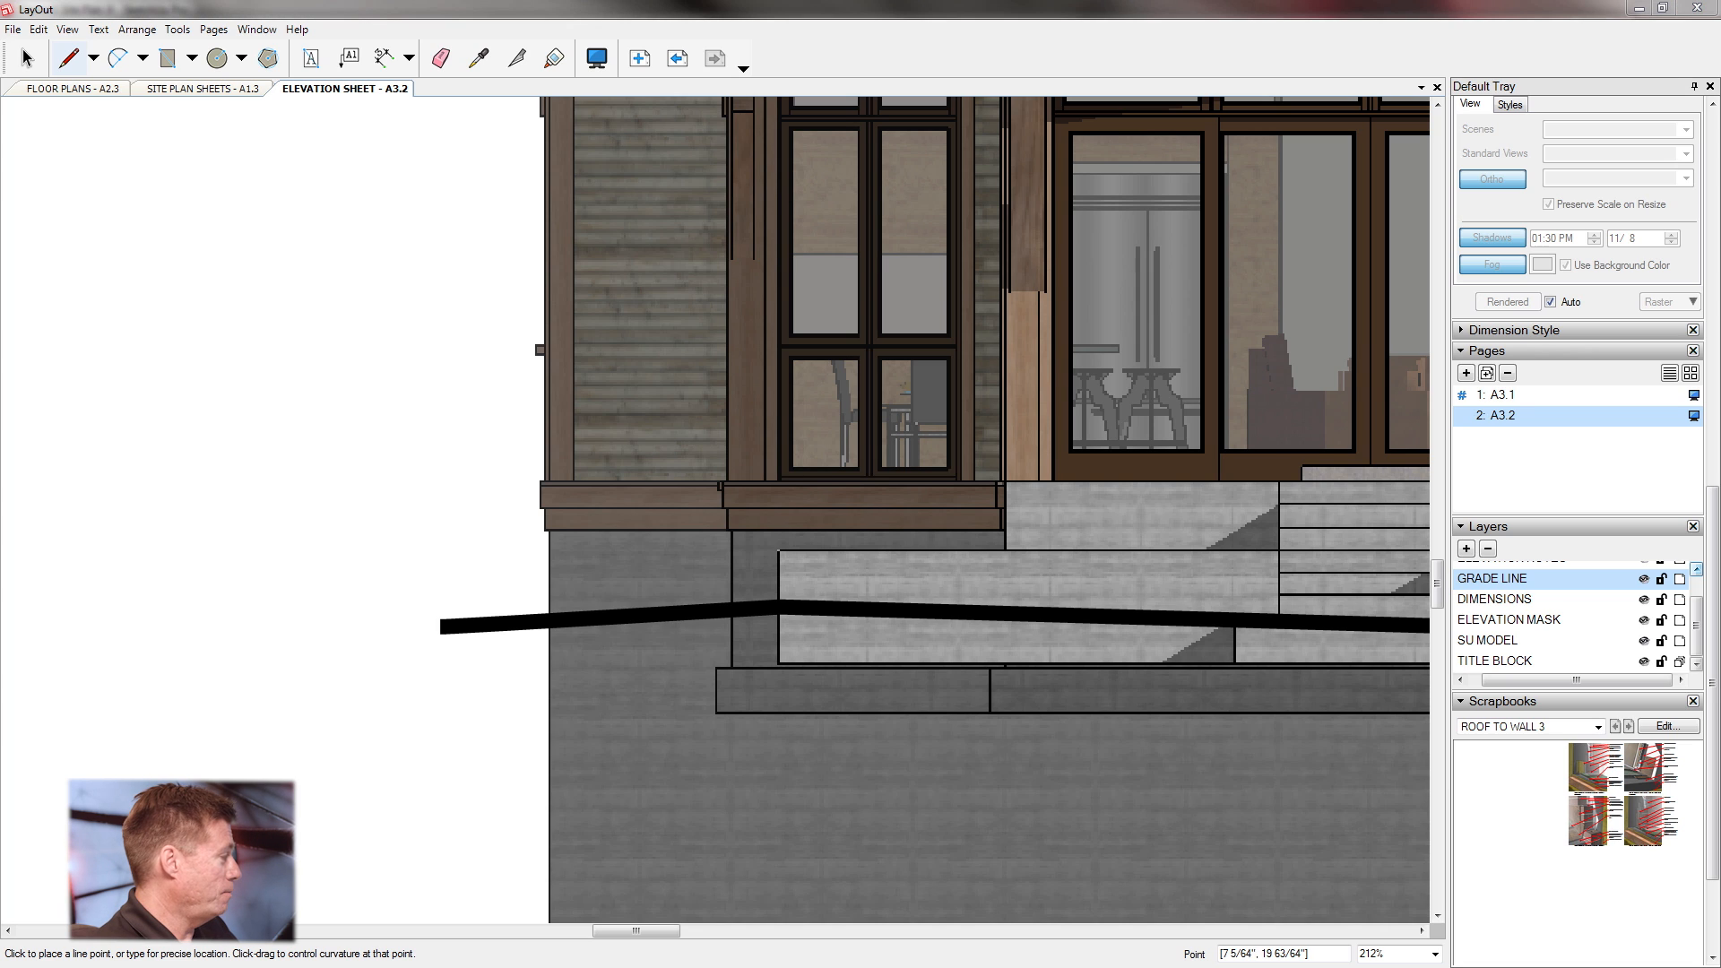
Switch to the SketchUp model and orbit to view the terrace steps.
key("alt+Tab")
middle_click_drag(807, 644, 822, 651)
scroll(1178, 638, "down", 5)
Zoom in on the SketchUp model's terrace steps to inspect them.
scroll(422, 578, "up", 3)
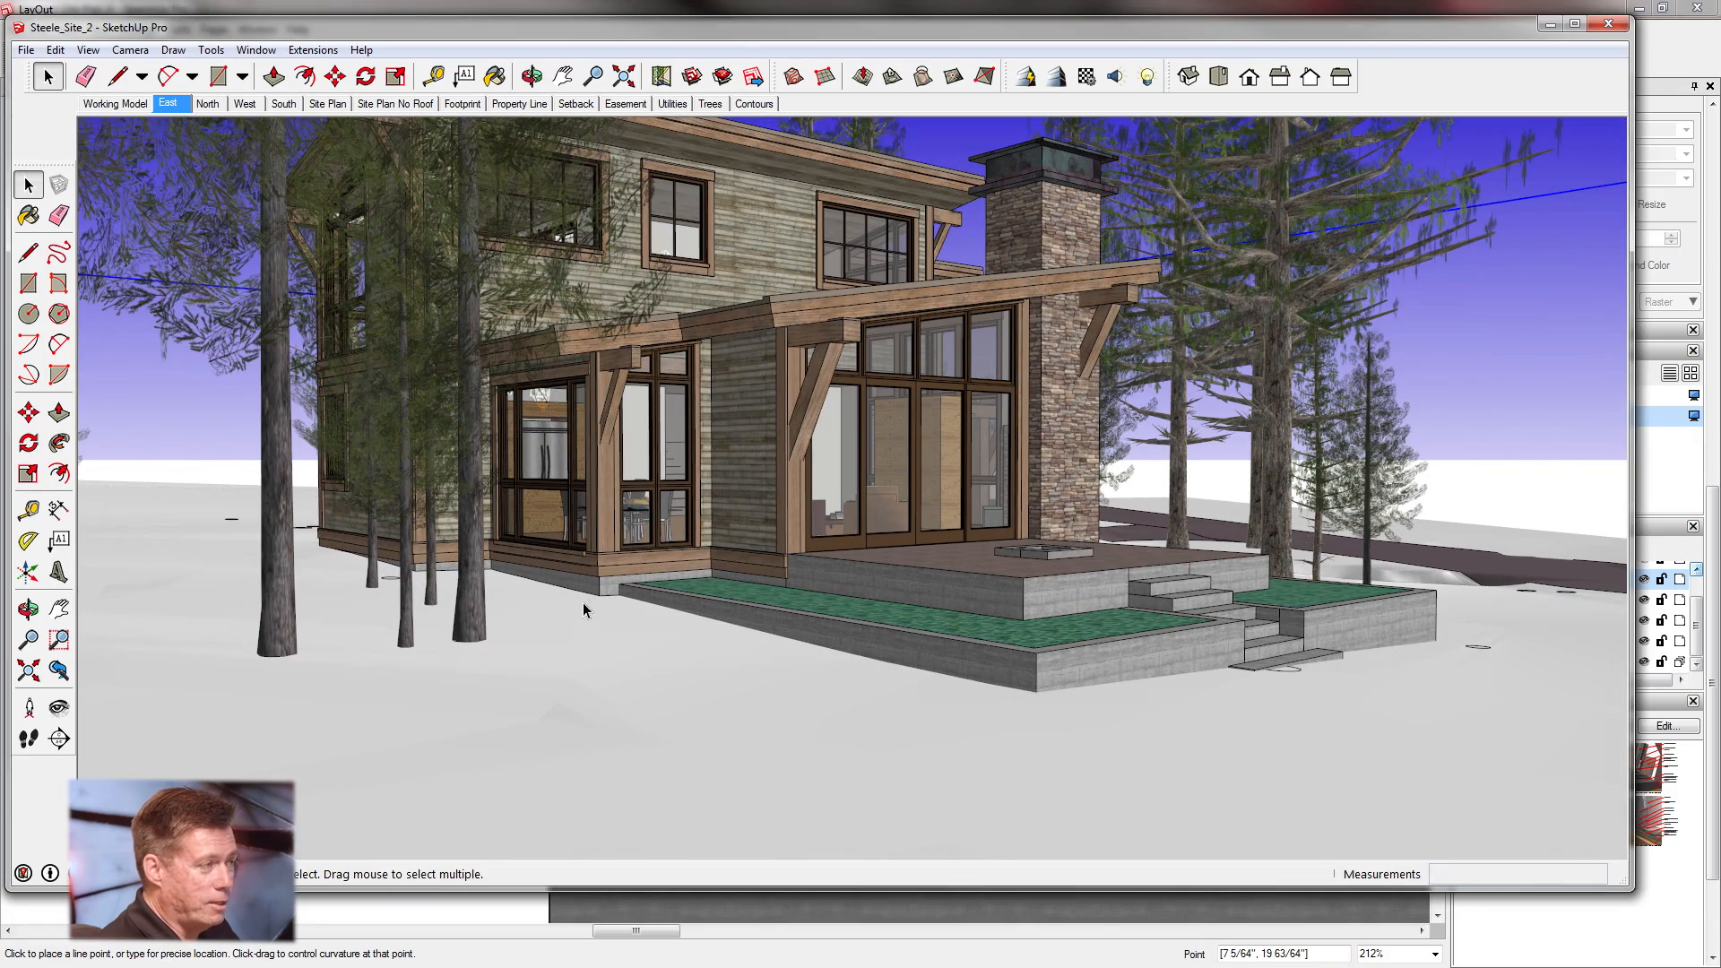
scroll(599, 602, "up", 3)
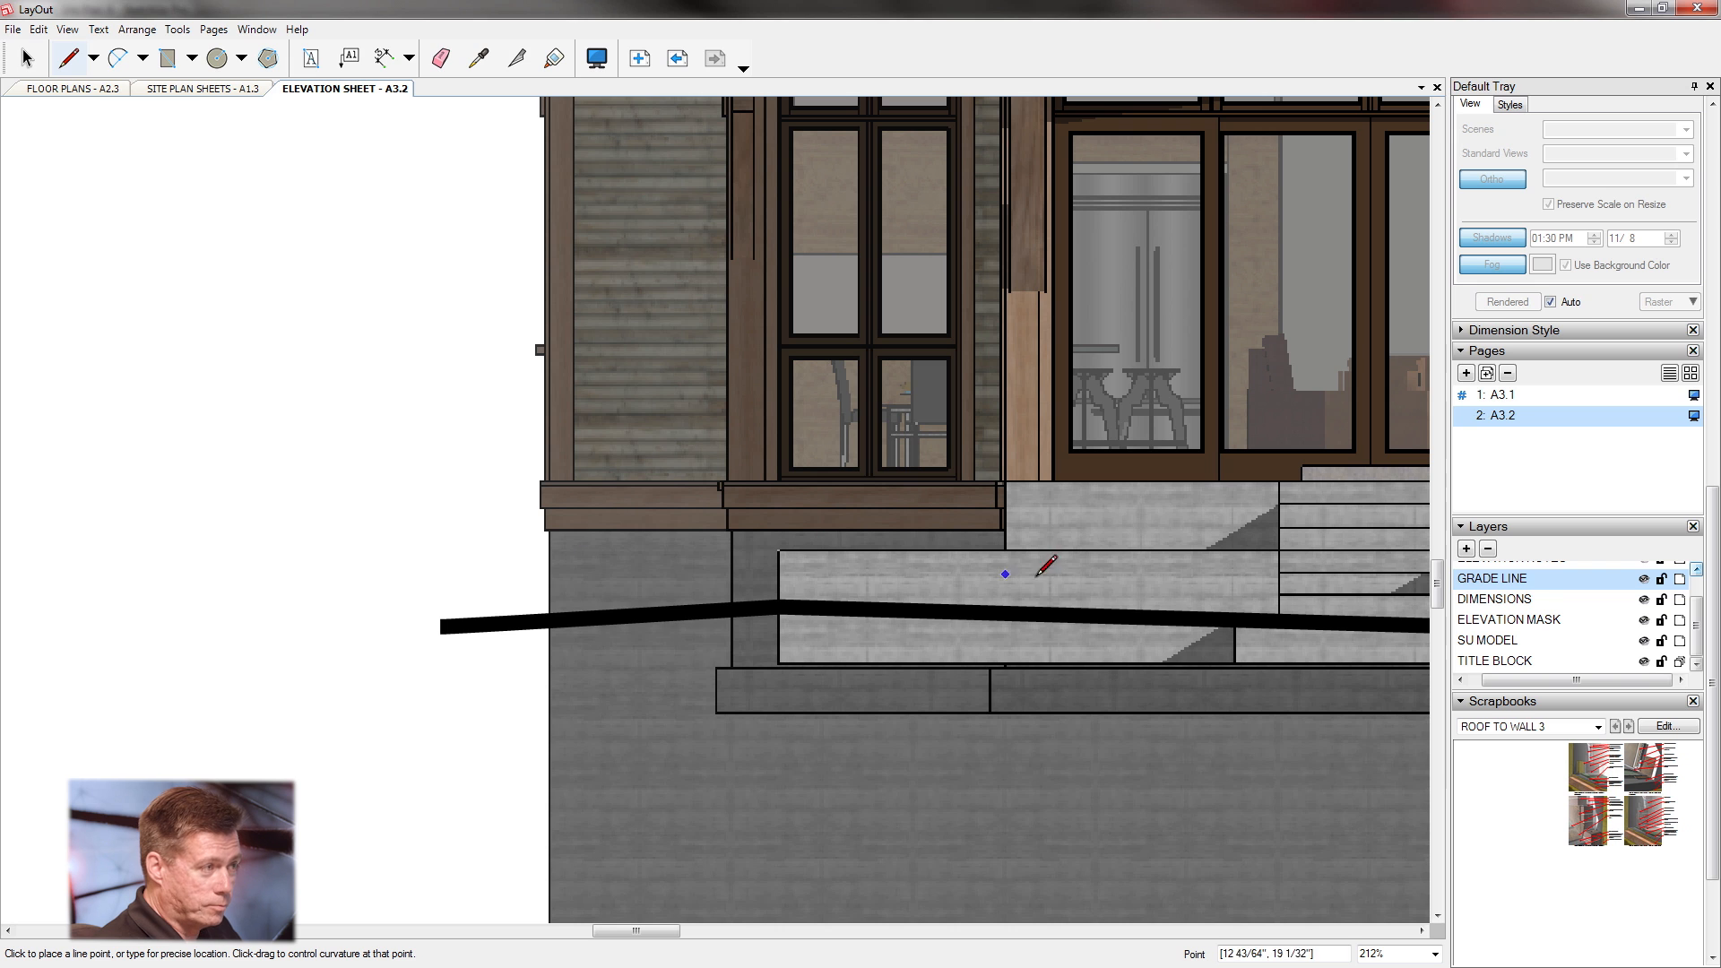
Draw two step lines running left from the lower and higher terrace step corners.
scroll(743, 575, "up", 1)
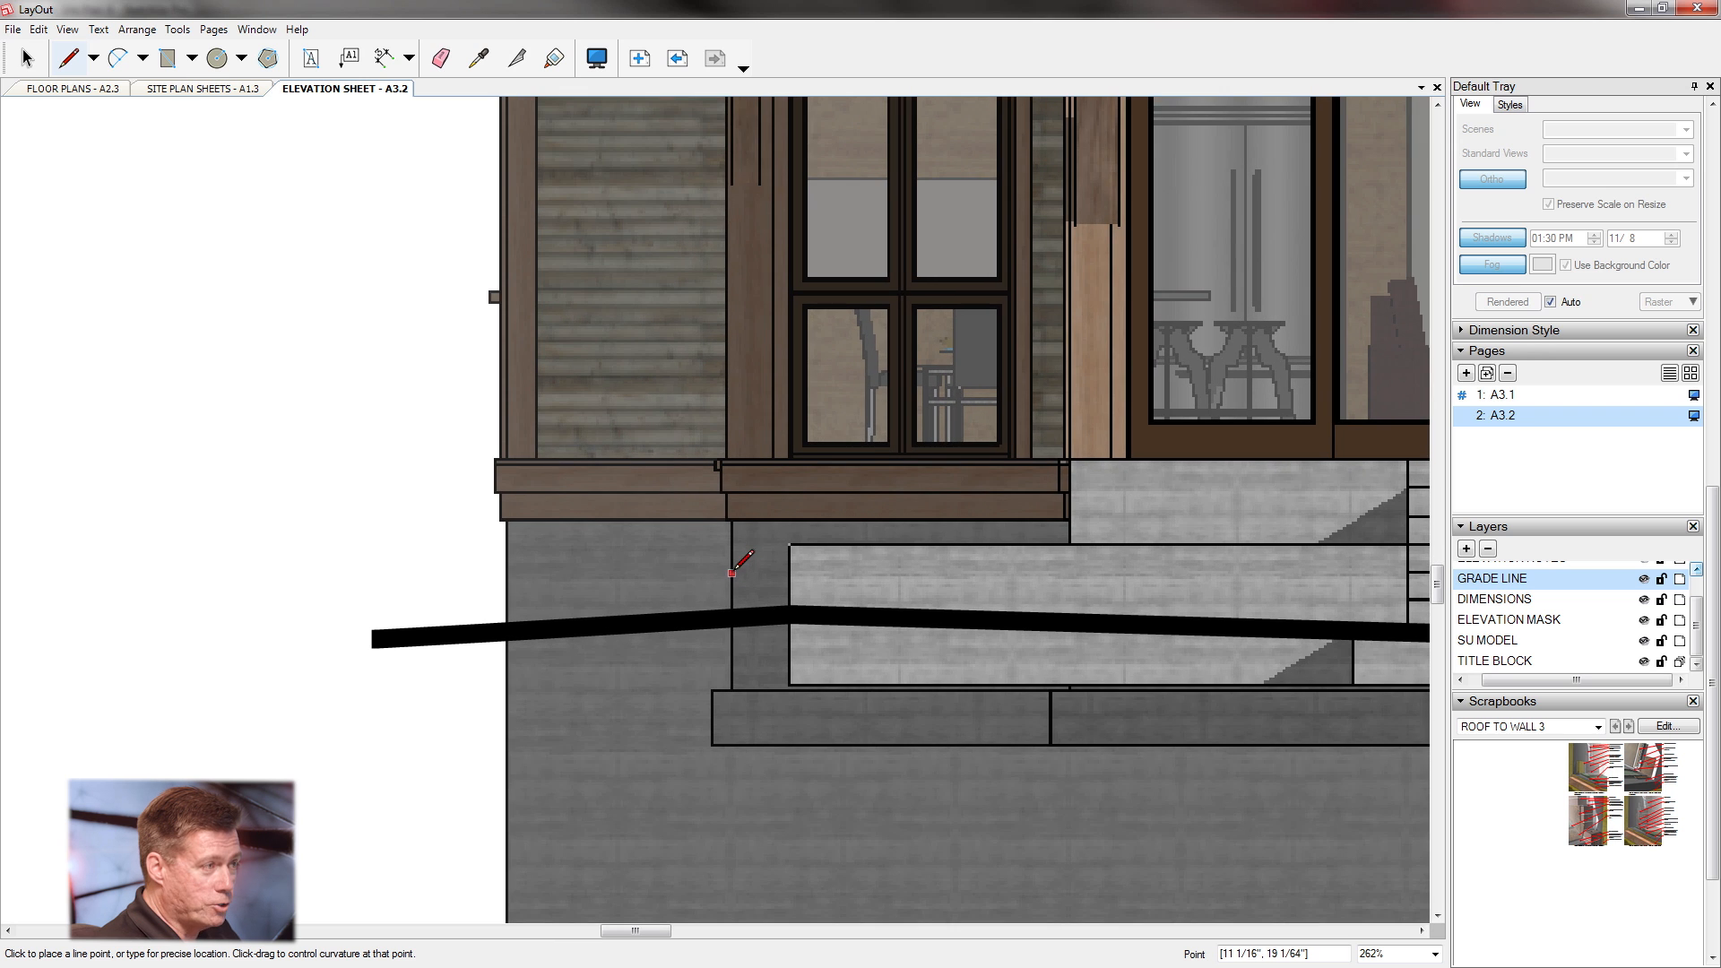
left_click(789, 574)
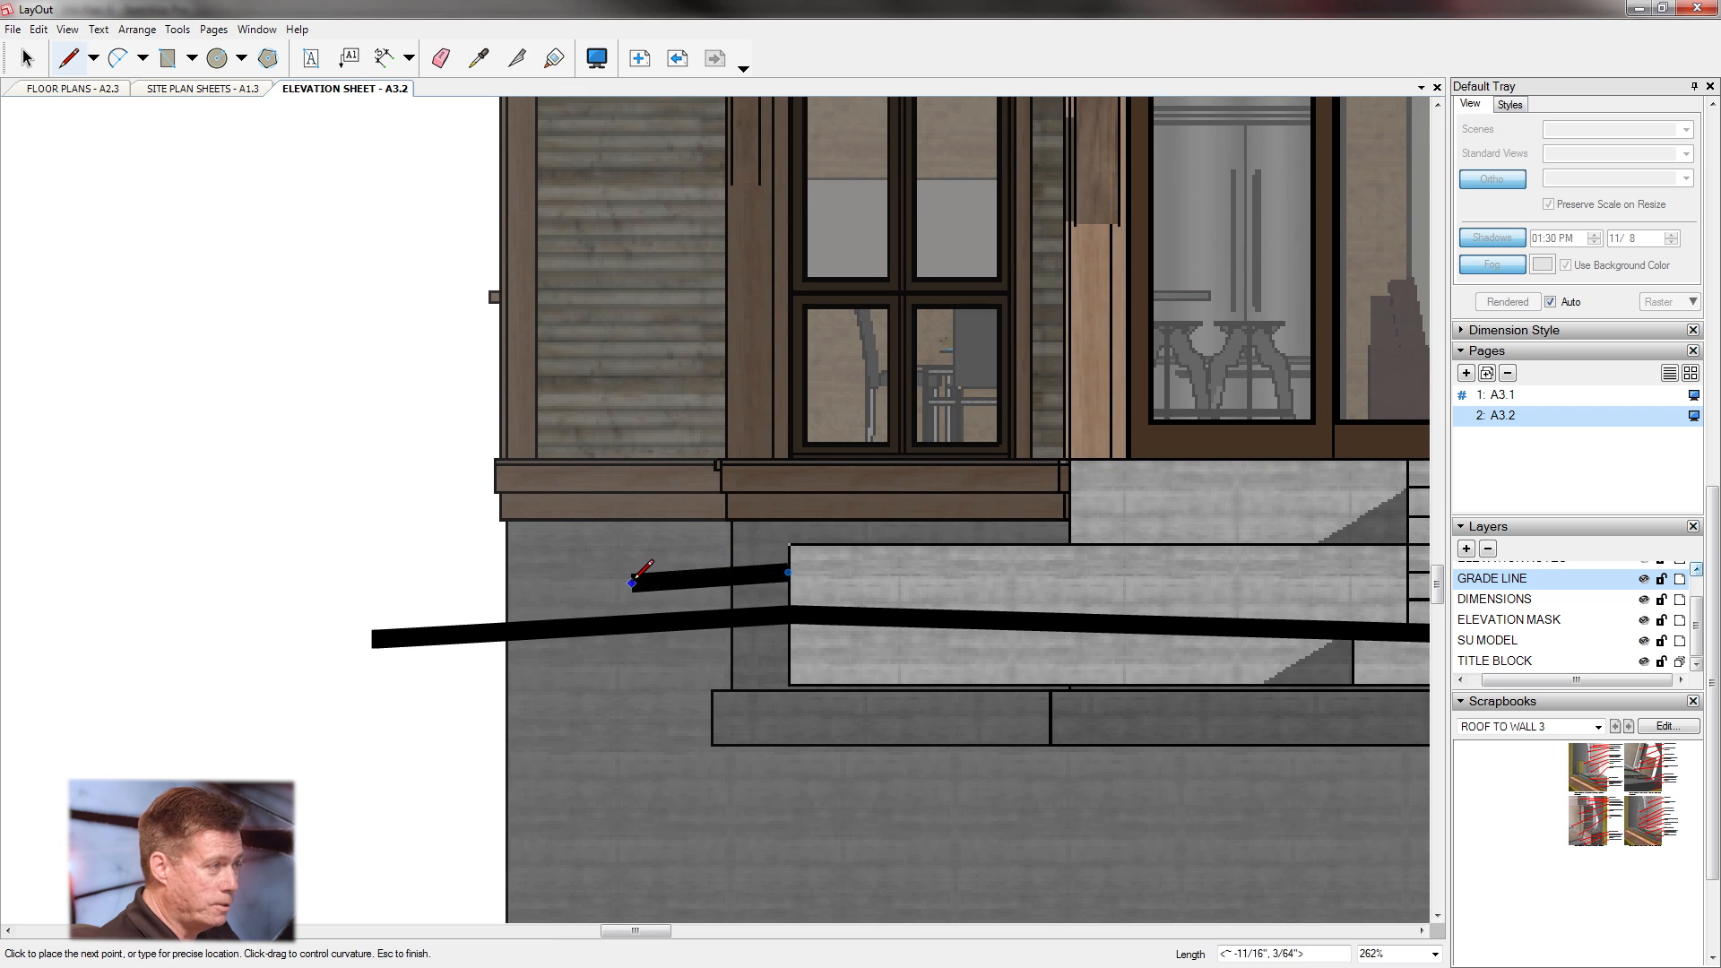
scroll(502, 574, "up", 2)
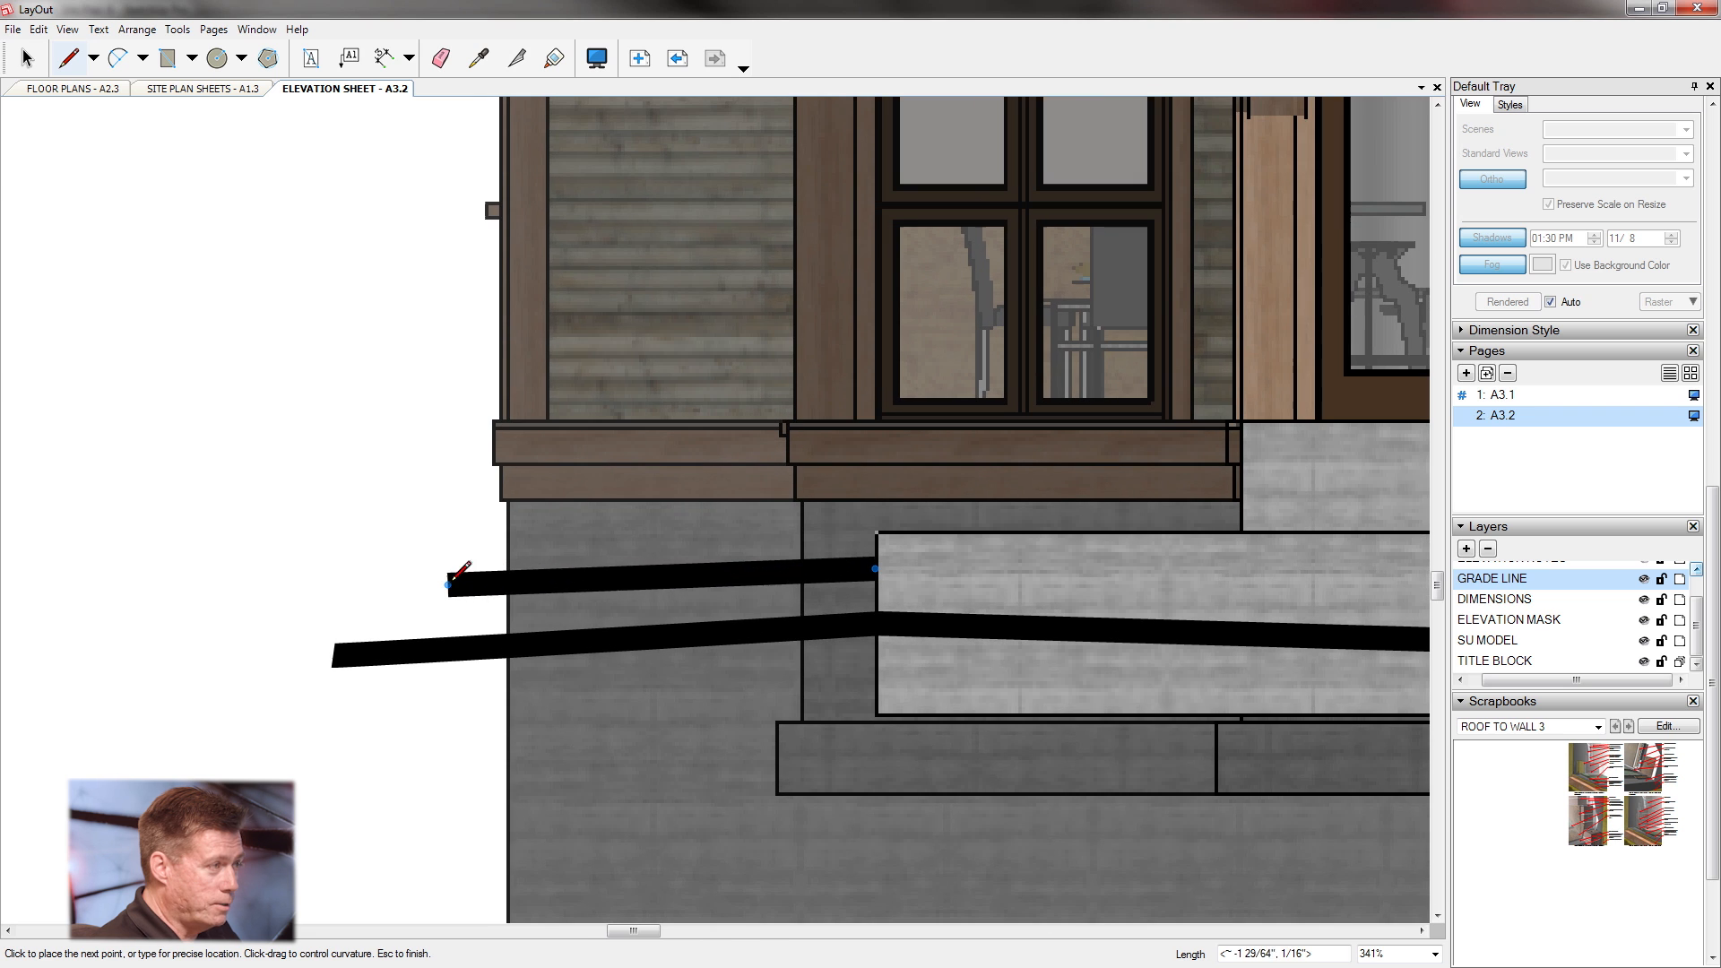
left_click(352, 587)
left_click(75, 60)
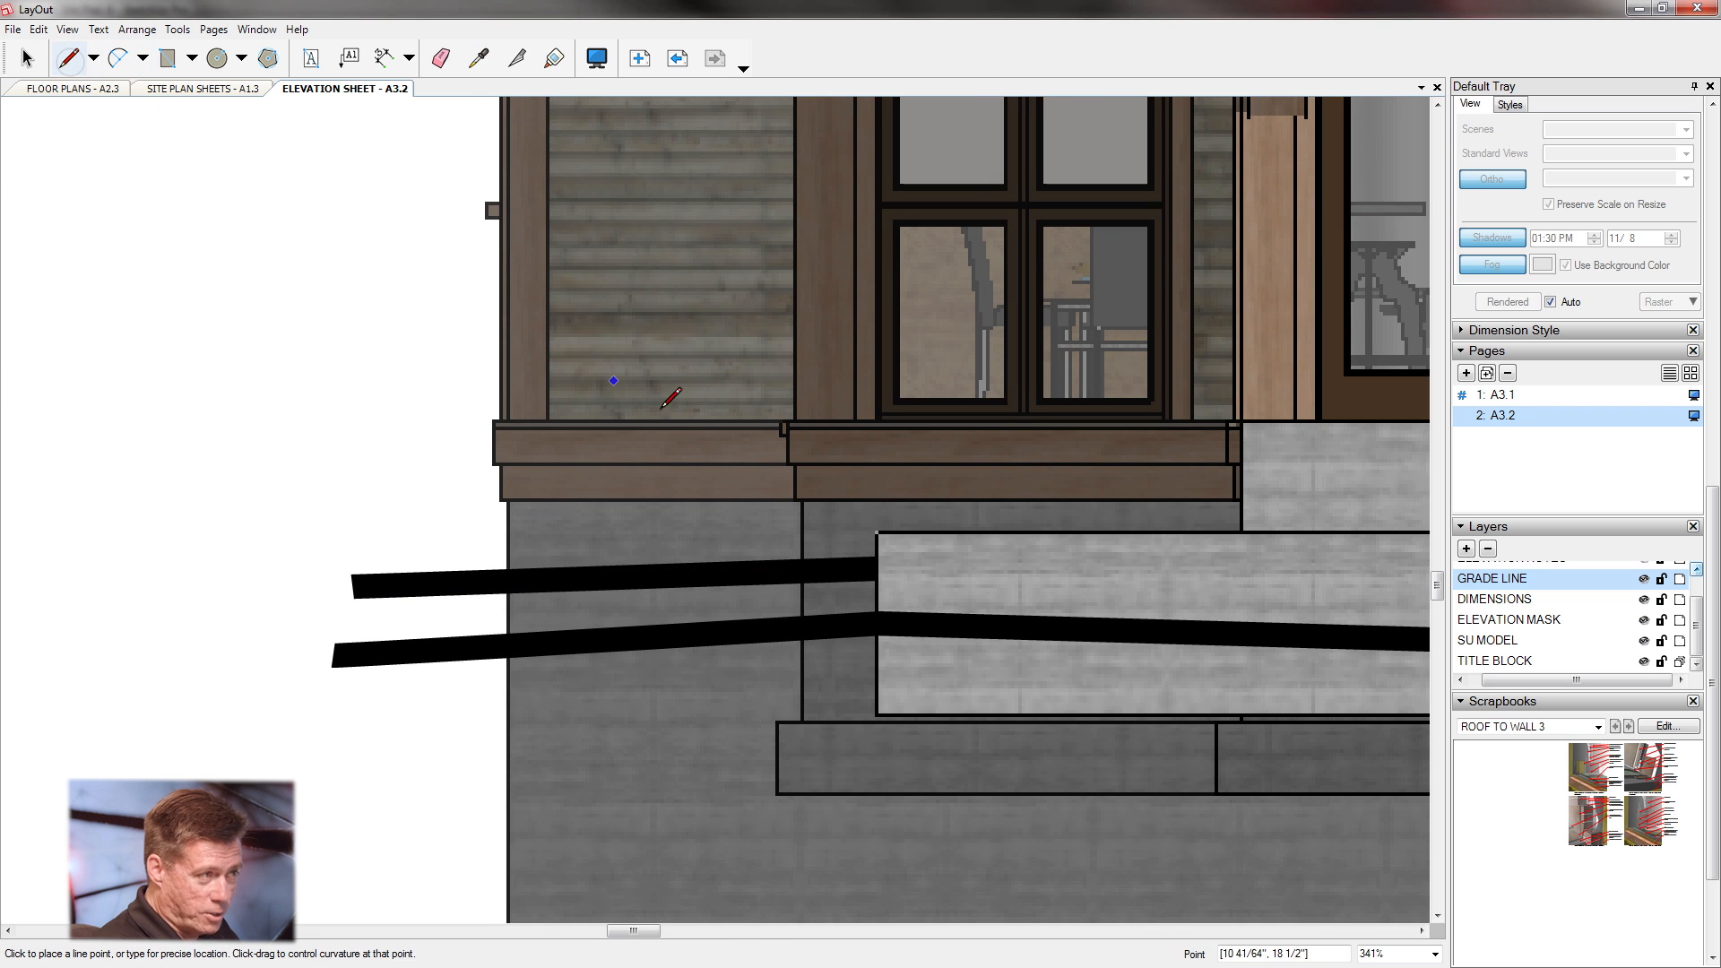
left_click(803, 534)
scroll(287, 535, "up", 1)
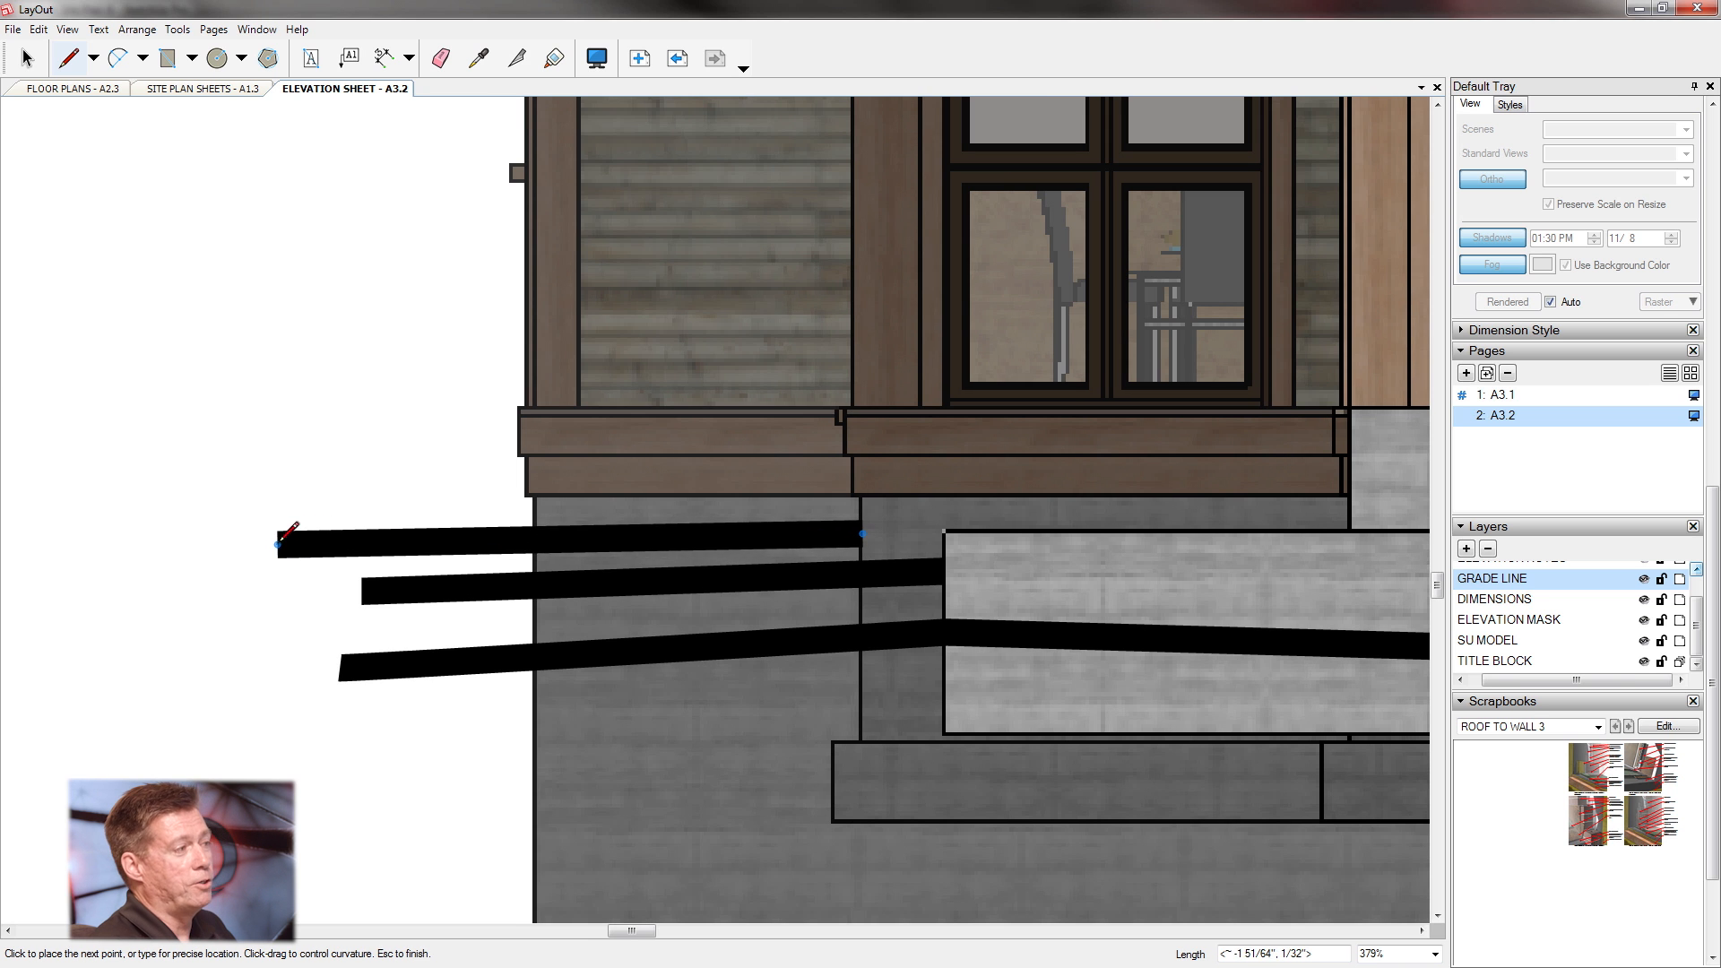
scroll(278, 544, "down", 8)
left_click(361, 541)
left_click(27, 59)
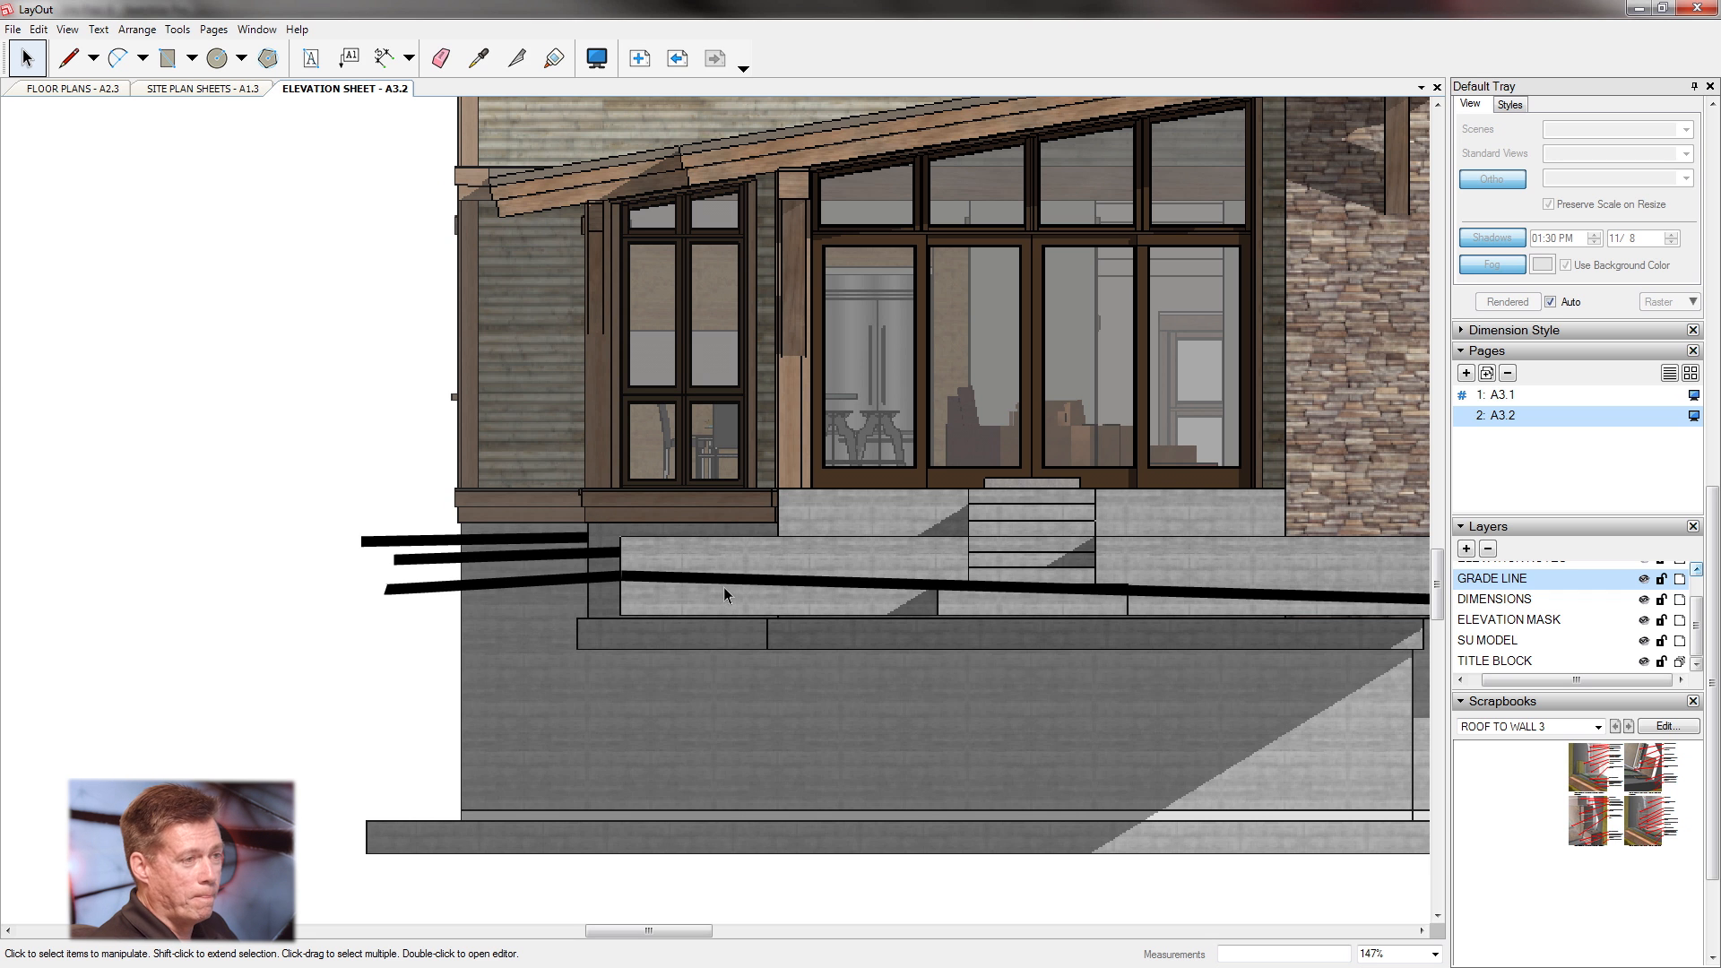
Extend the West Elevation grade line from its right end to the building's right edge.
scroll(323, 574, "down", 6)
scroll(1252, 622, "up", 2)
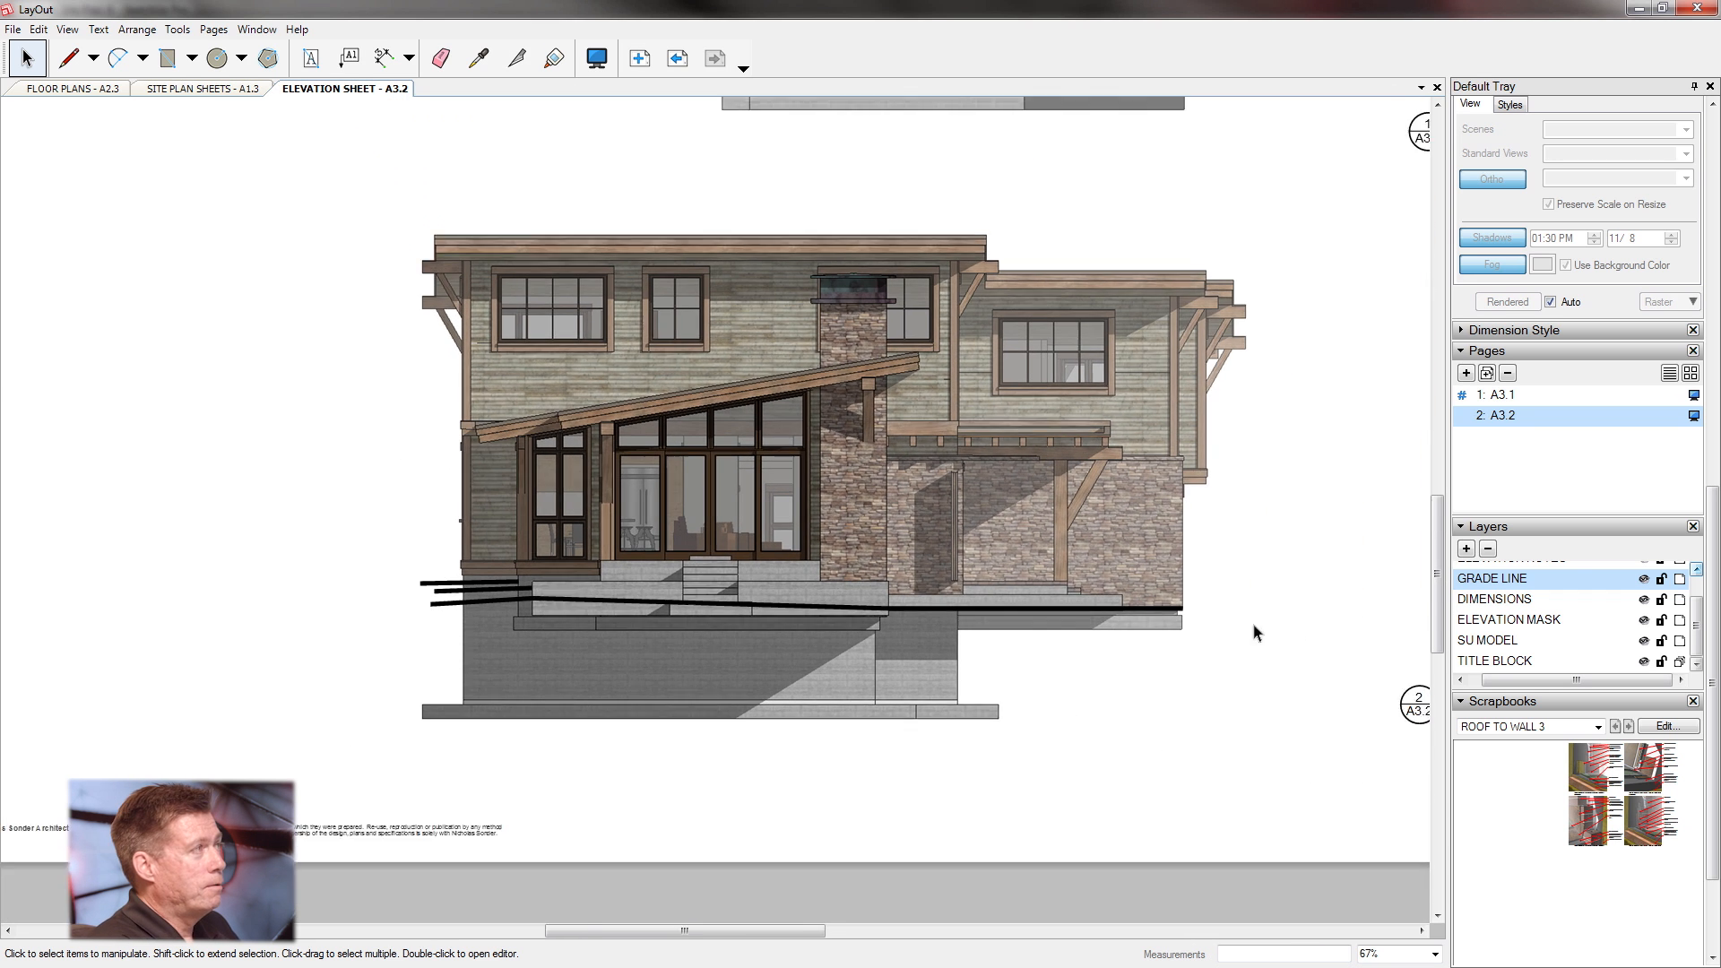
left_click(69, 57)
scroll(1168, 599, "up", 1)
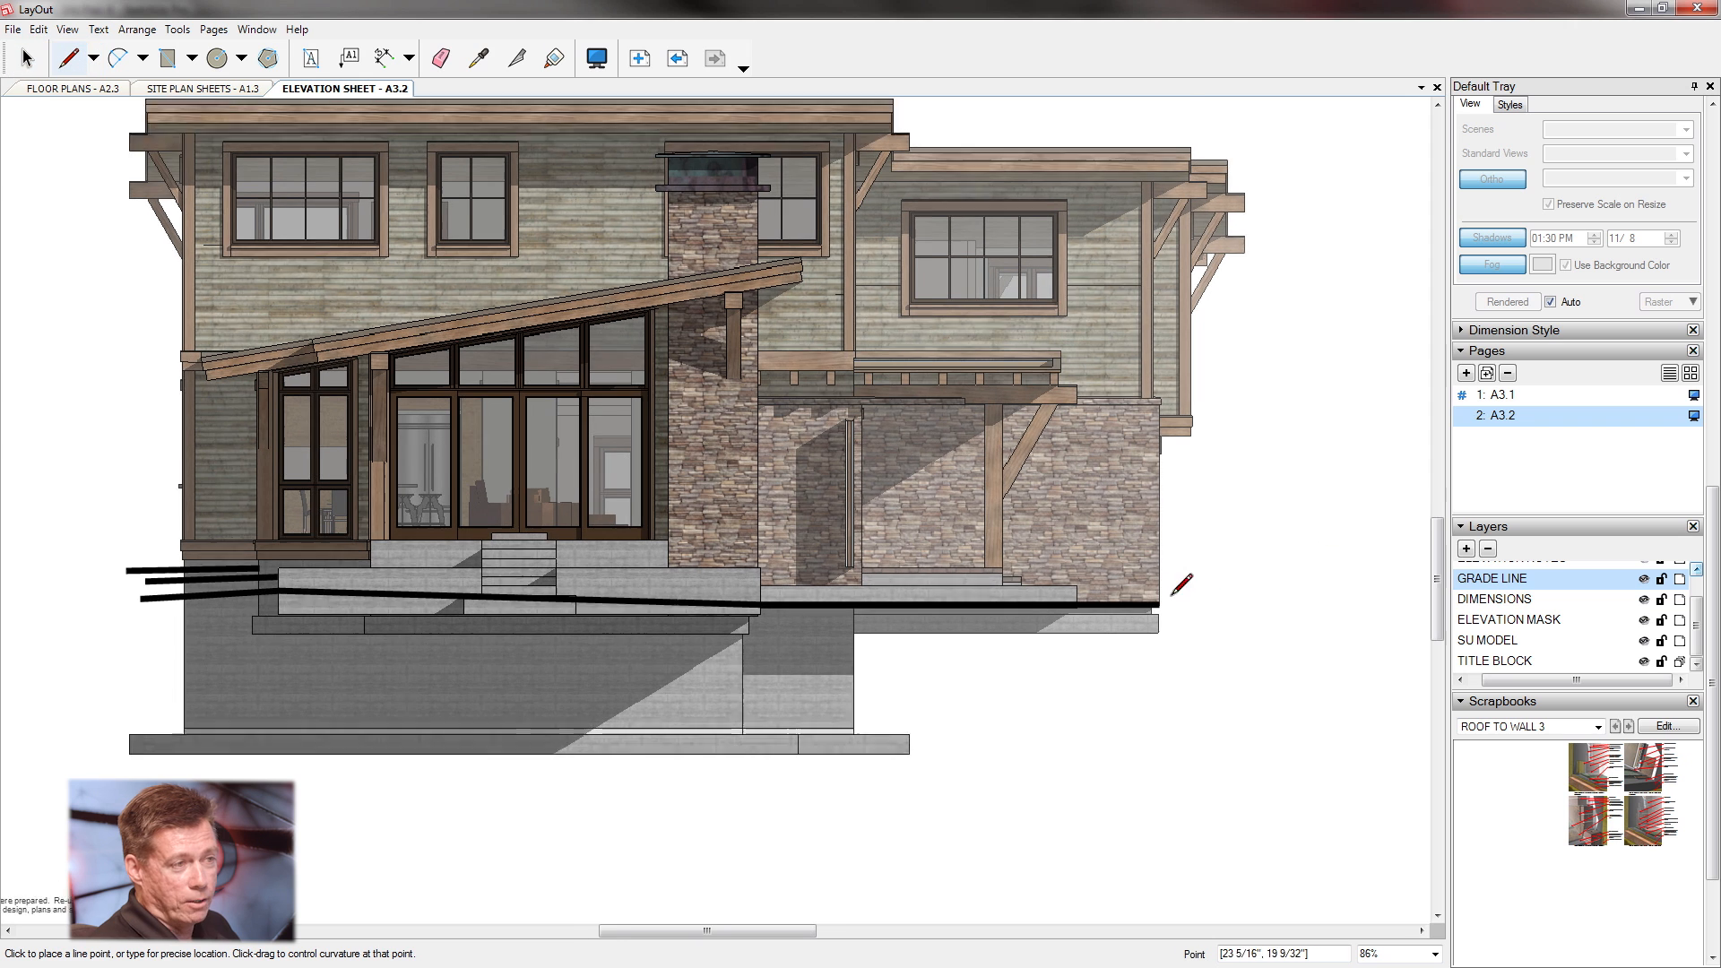
left_click(1161, 603)
left_click(1303, 602)
scroll(1264, 623, "down", 2)
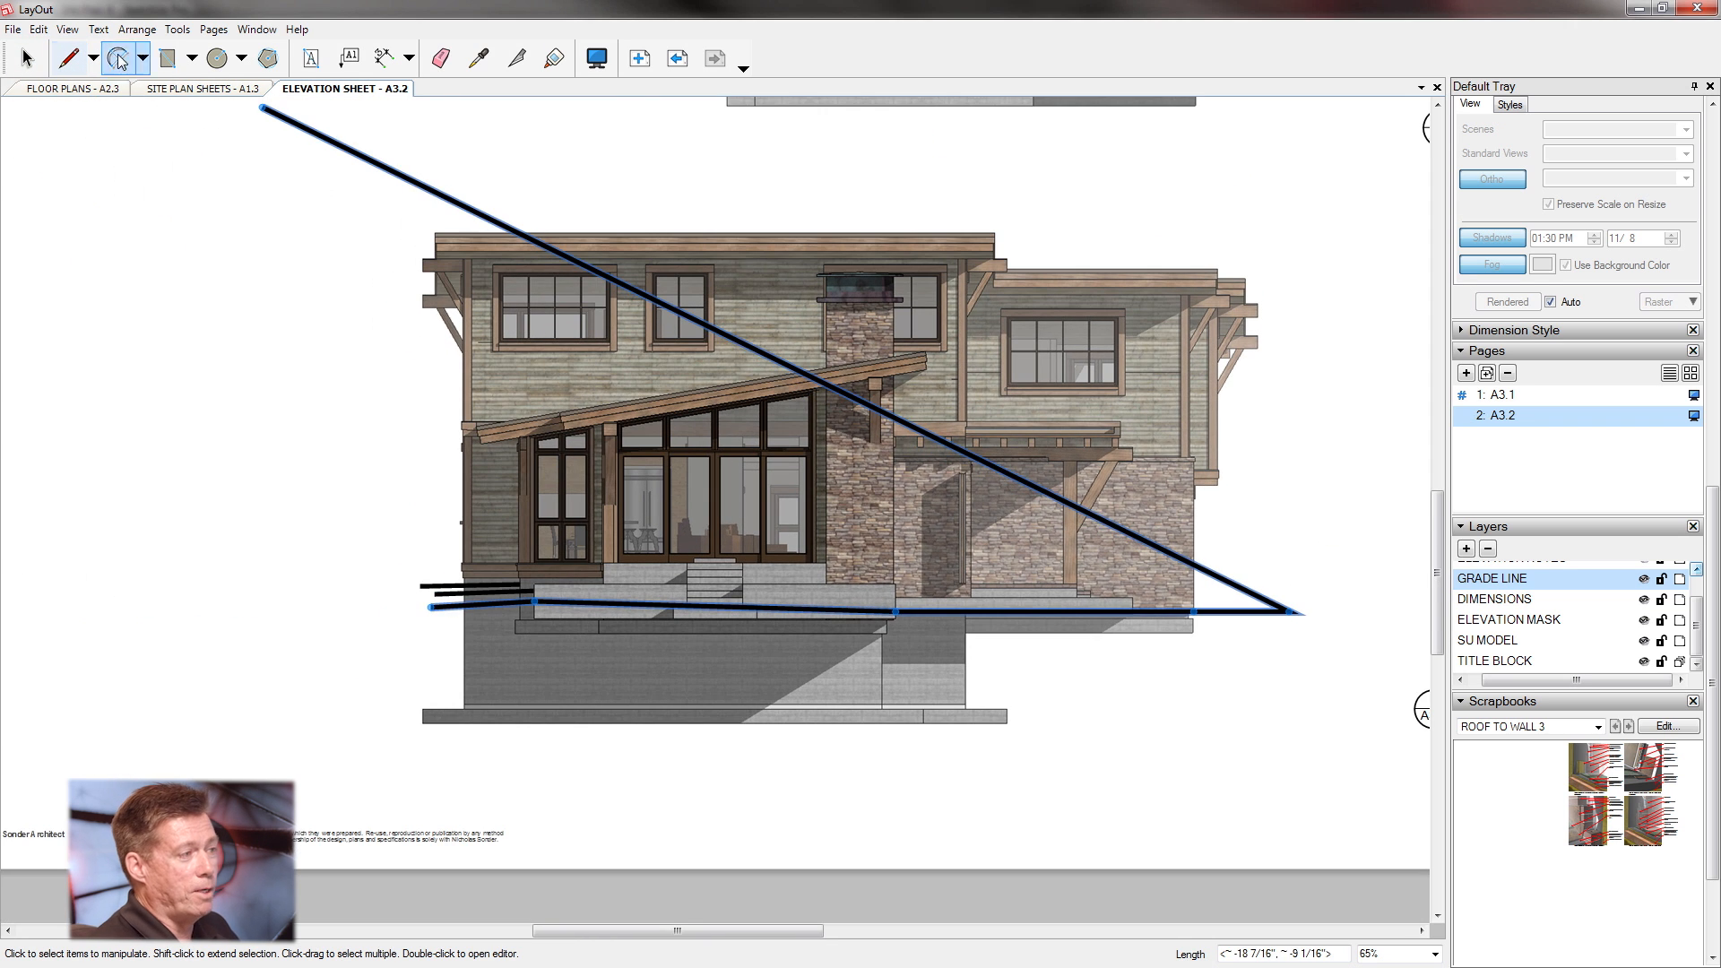
left_click(26, 58)
scroll(691, 787, "down", 4)
scroll(906, 470, "down", 1)
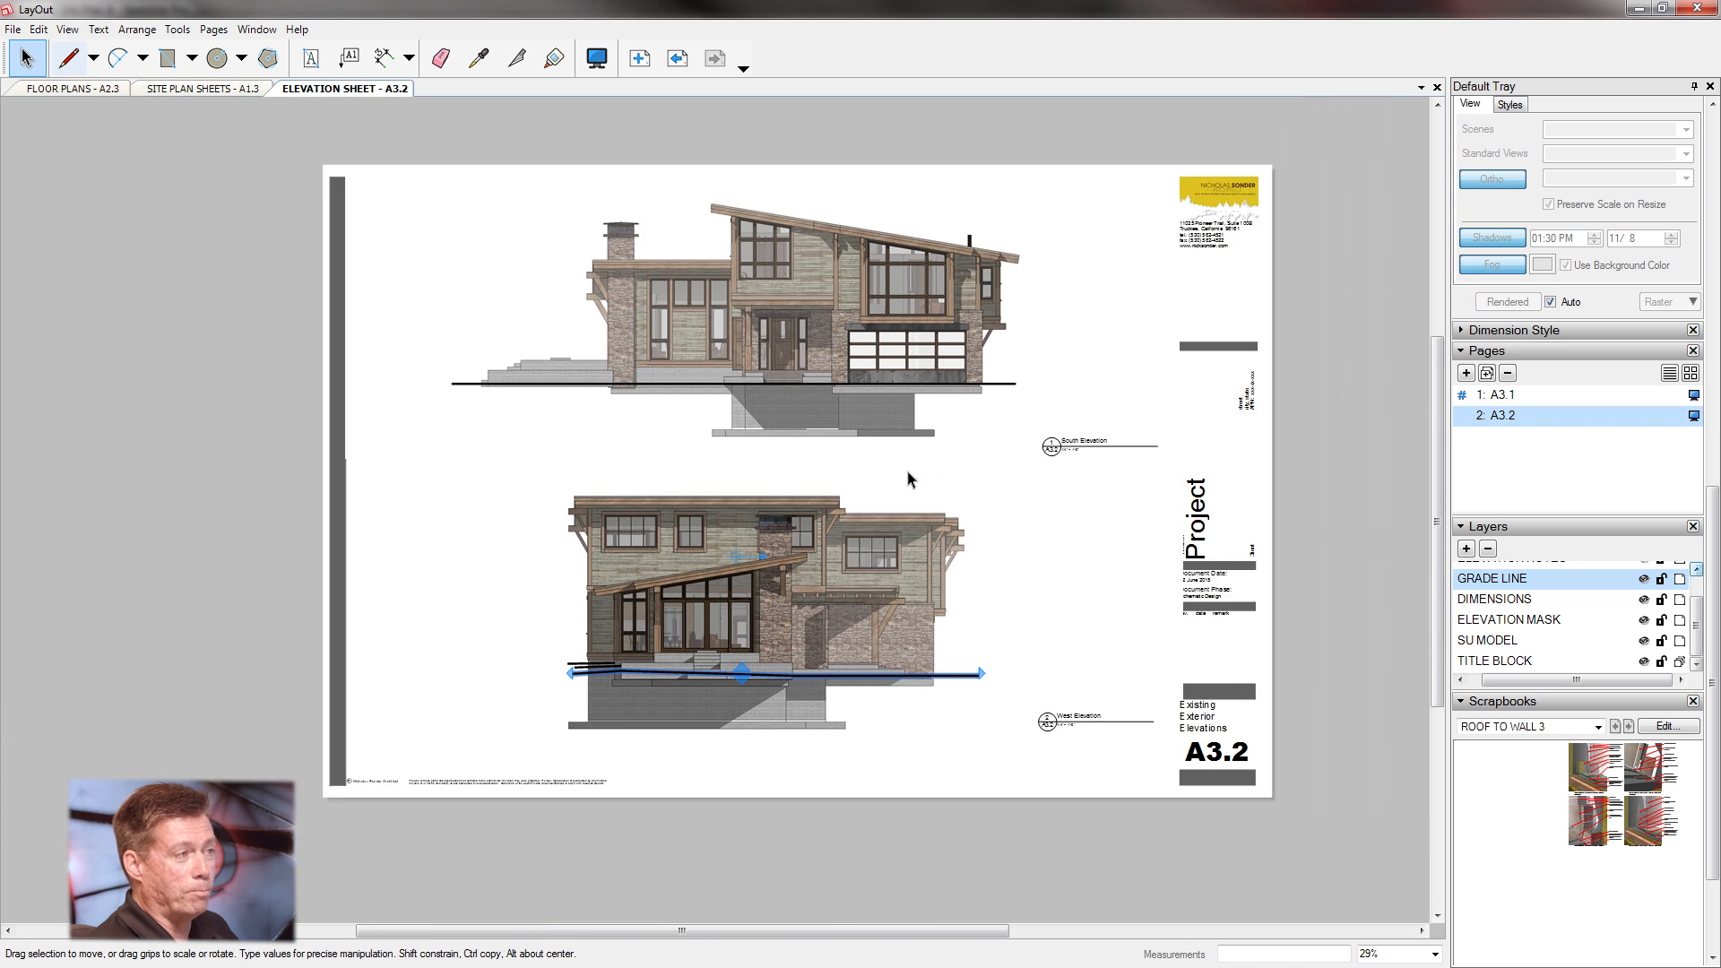
Make ELEVATION MASK the current layer and lock the GRADE LINE layer.
scroll(847, 325, "up", 4)
scroll(664, 480, "up", 3)
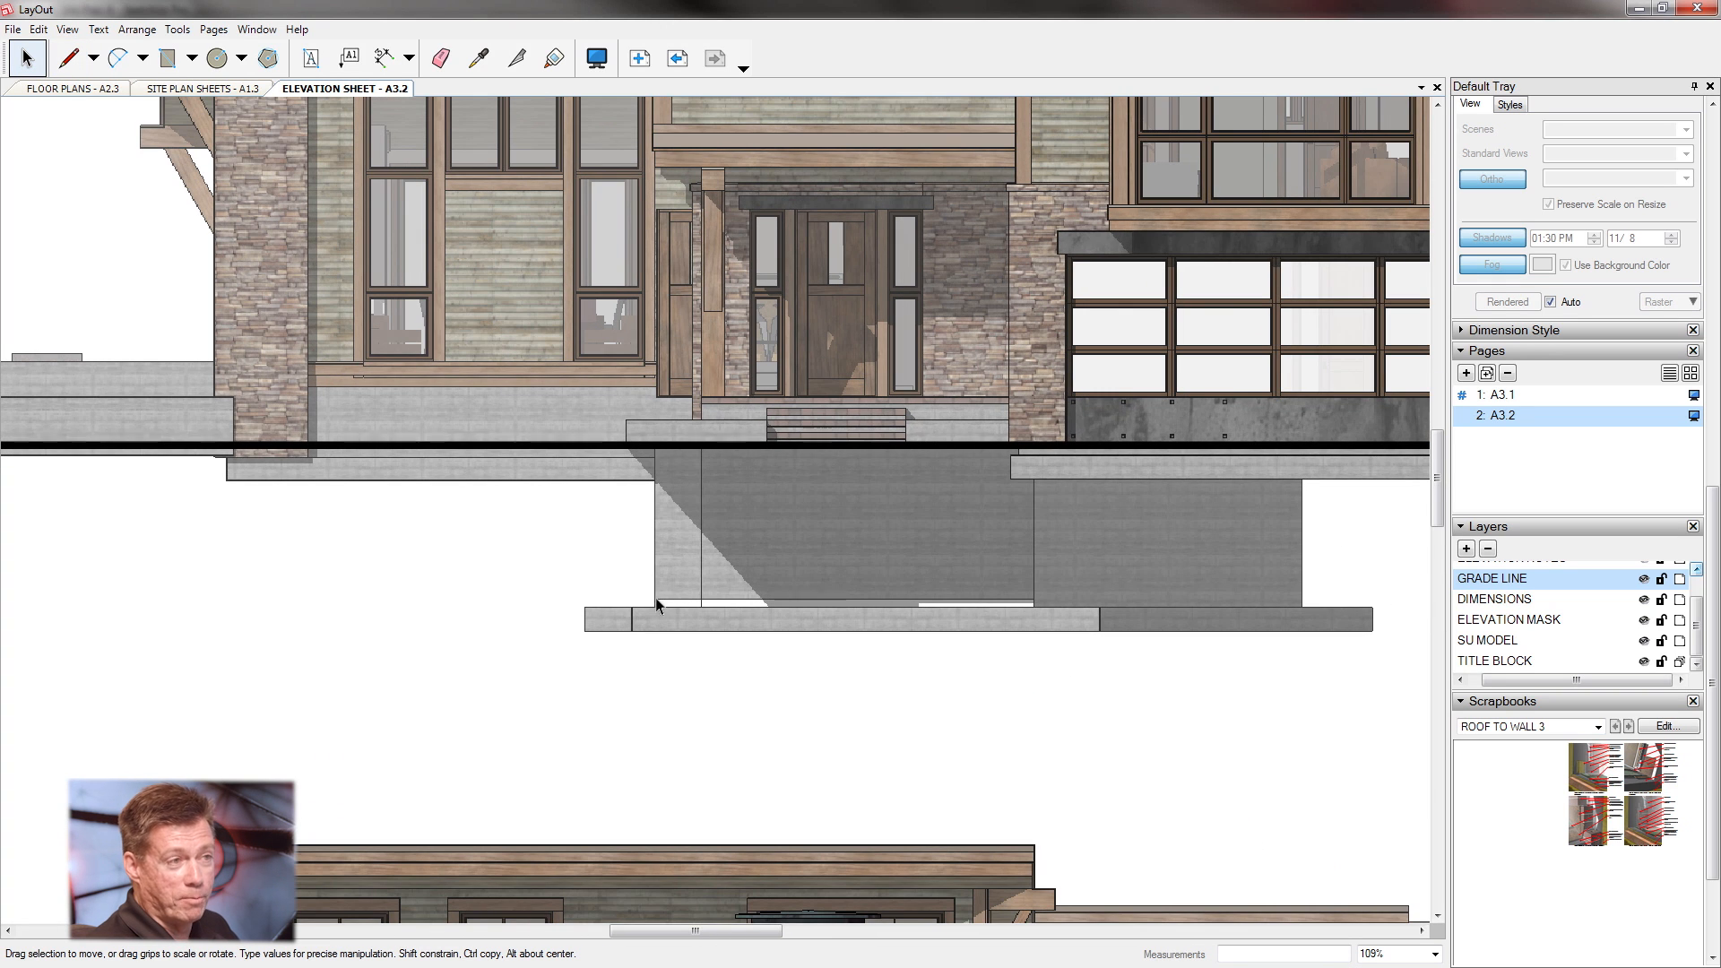
scroll(655, 599, "down", 3)
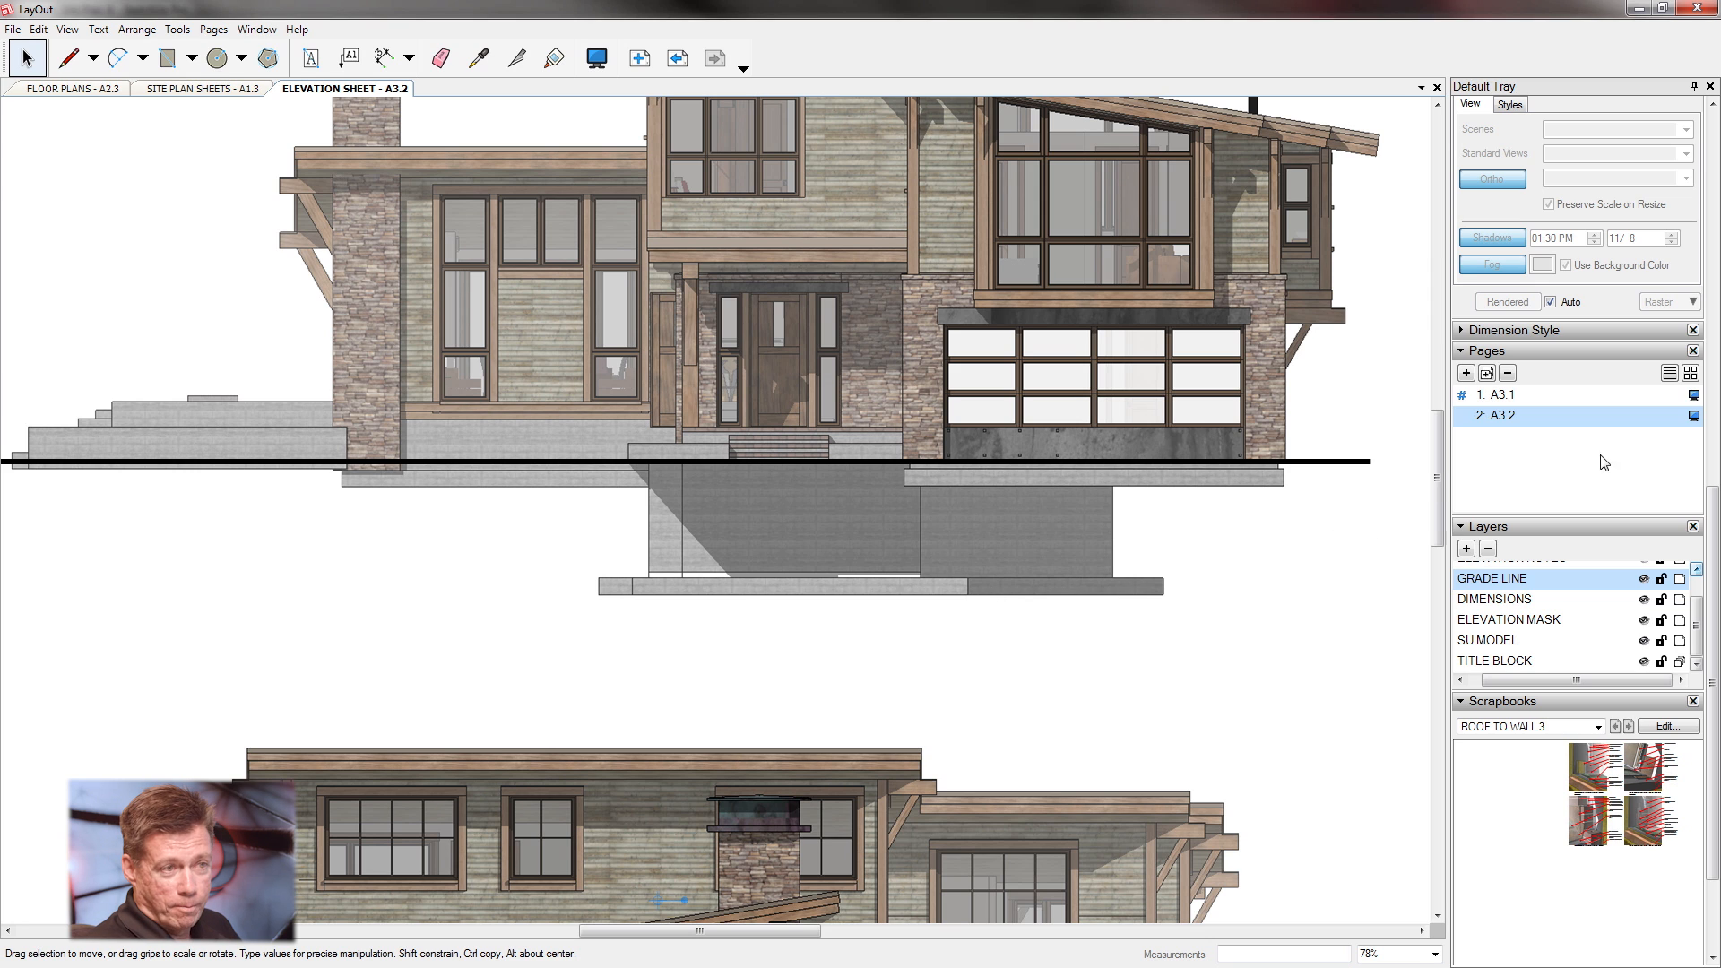
left_click(1559, 628)
left_click(1661, 579)
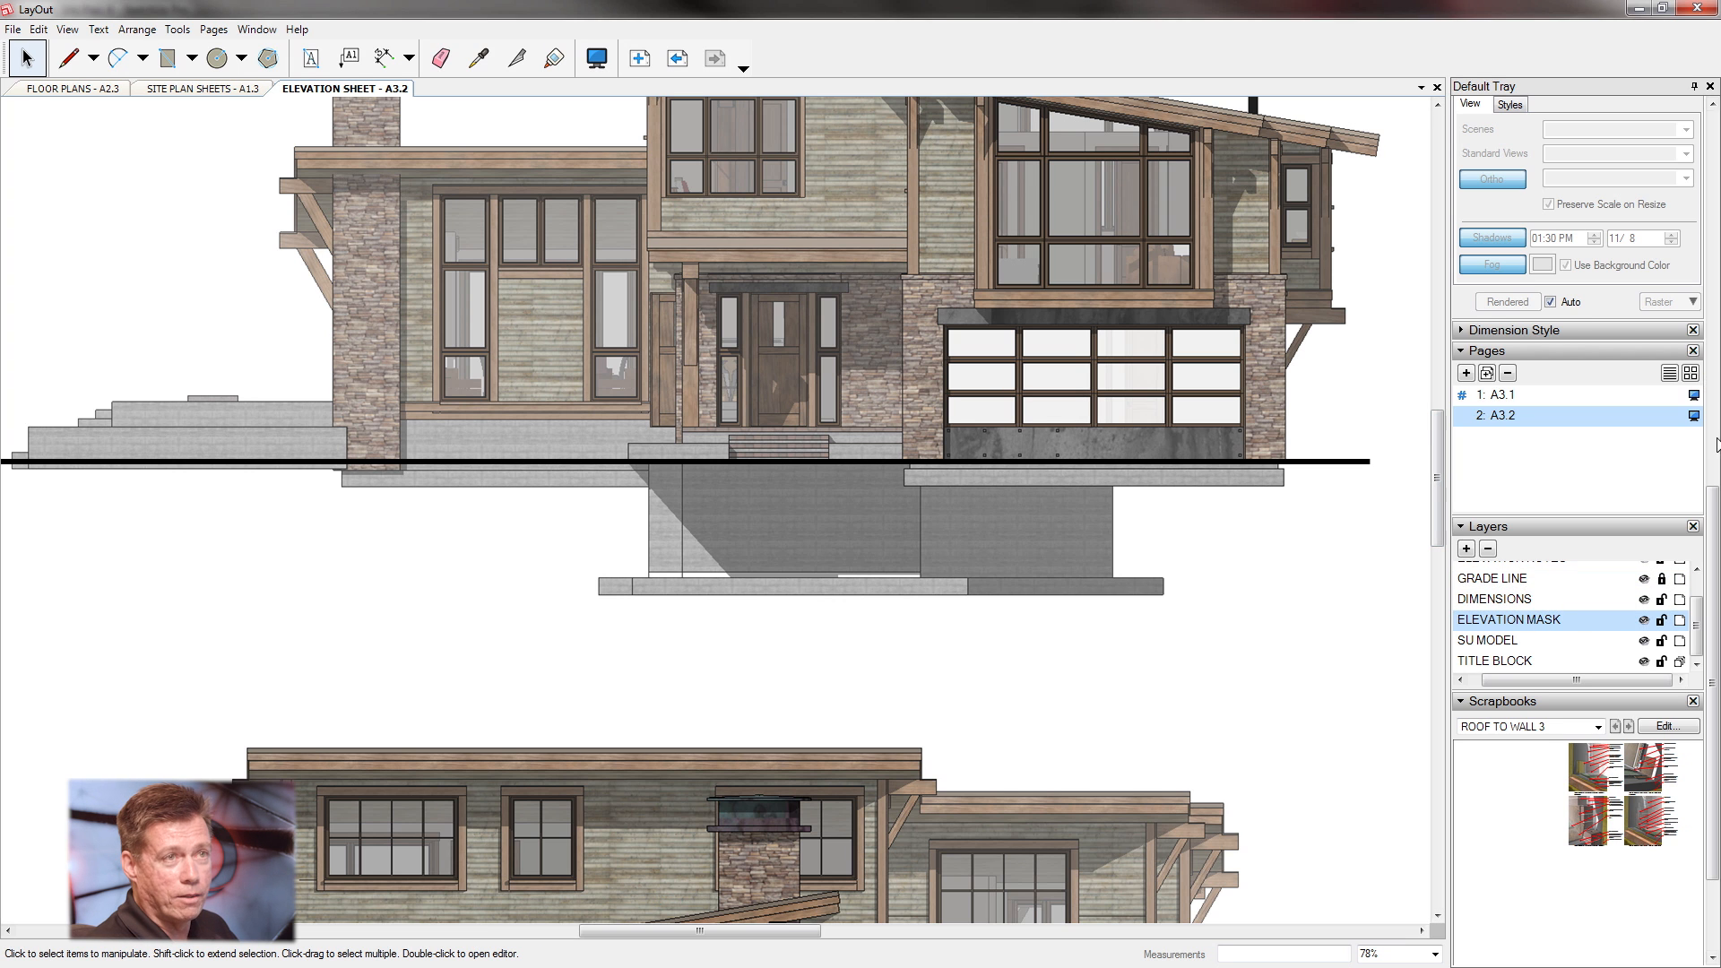
Set the Line tool's shape style to a 0.10 pt stroke with fill turned on.
left_click_drag(1713, 504, 1713, 245)
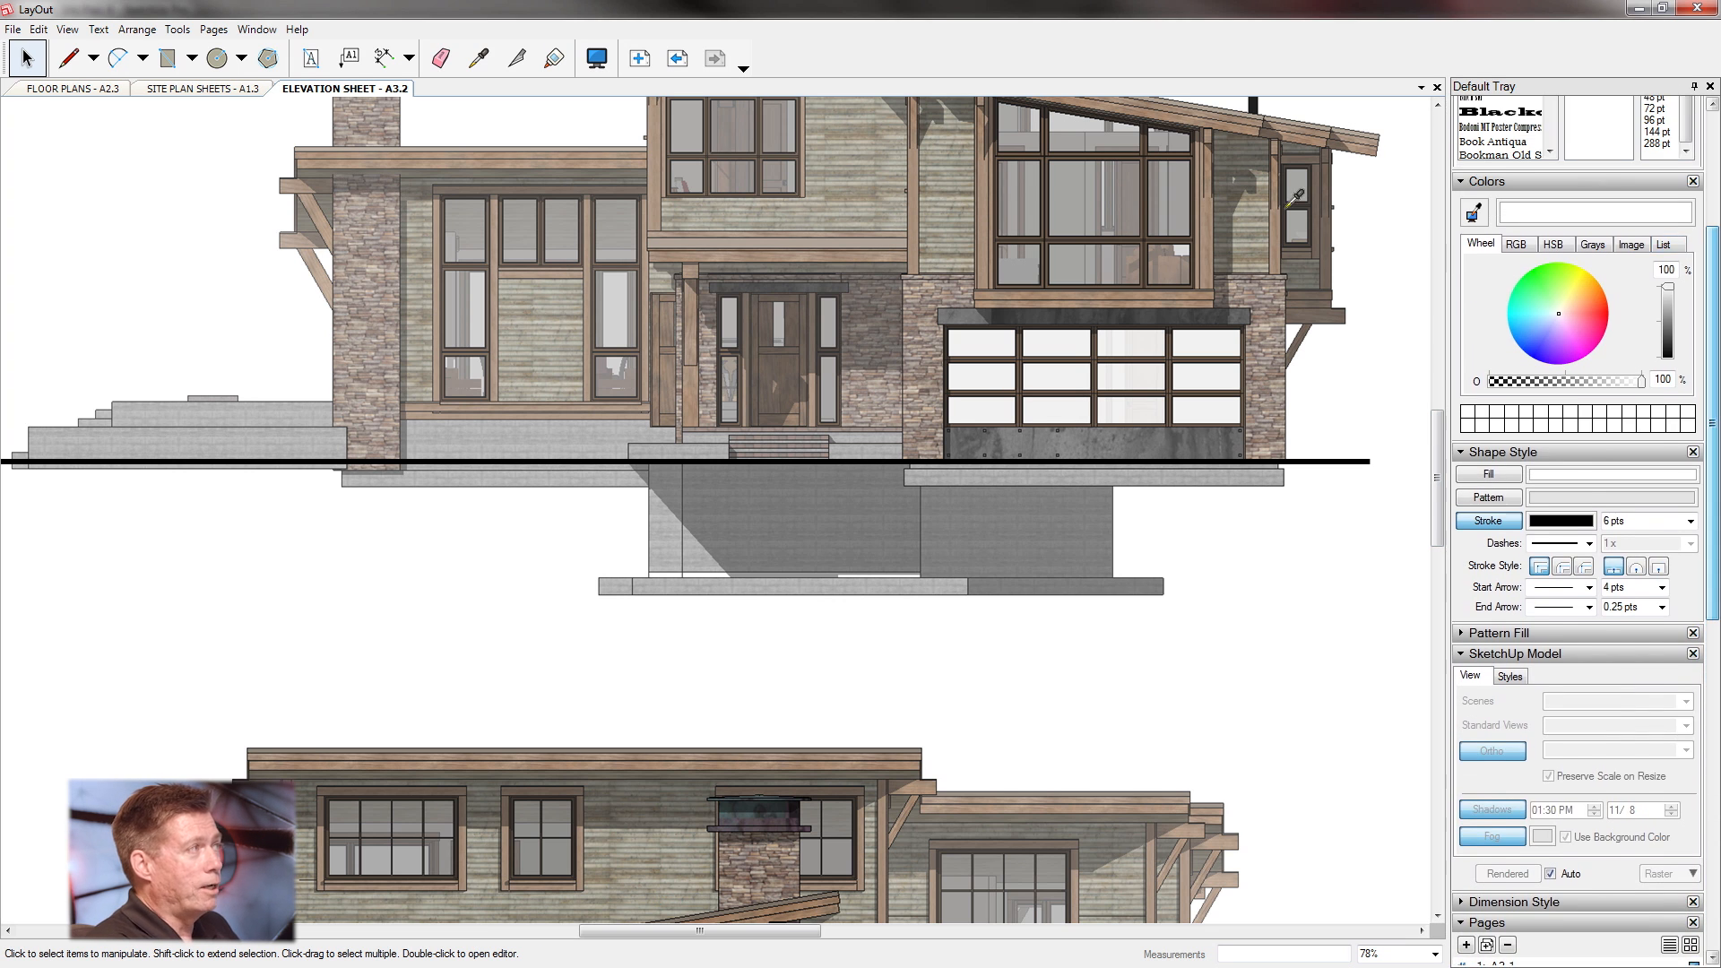
left_click(68, 58)
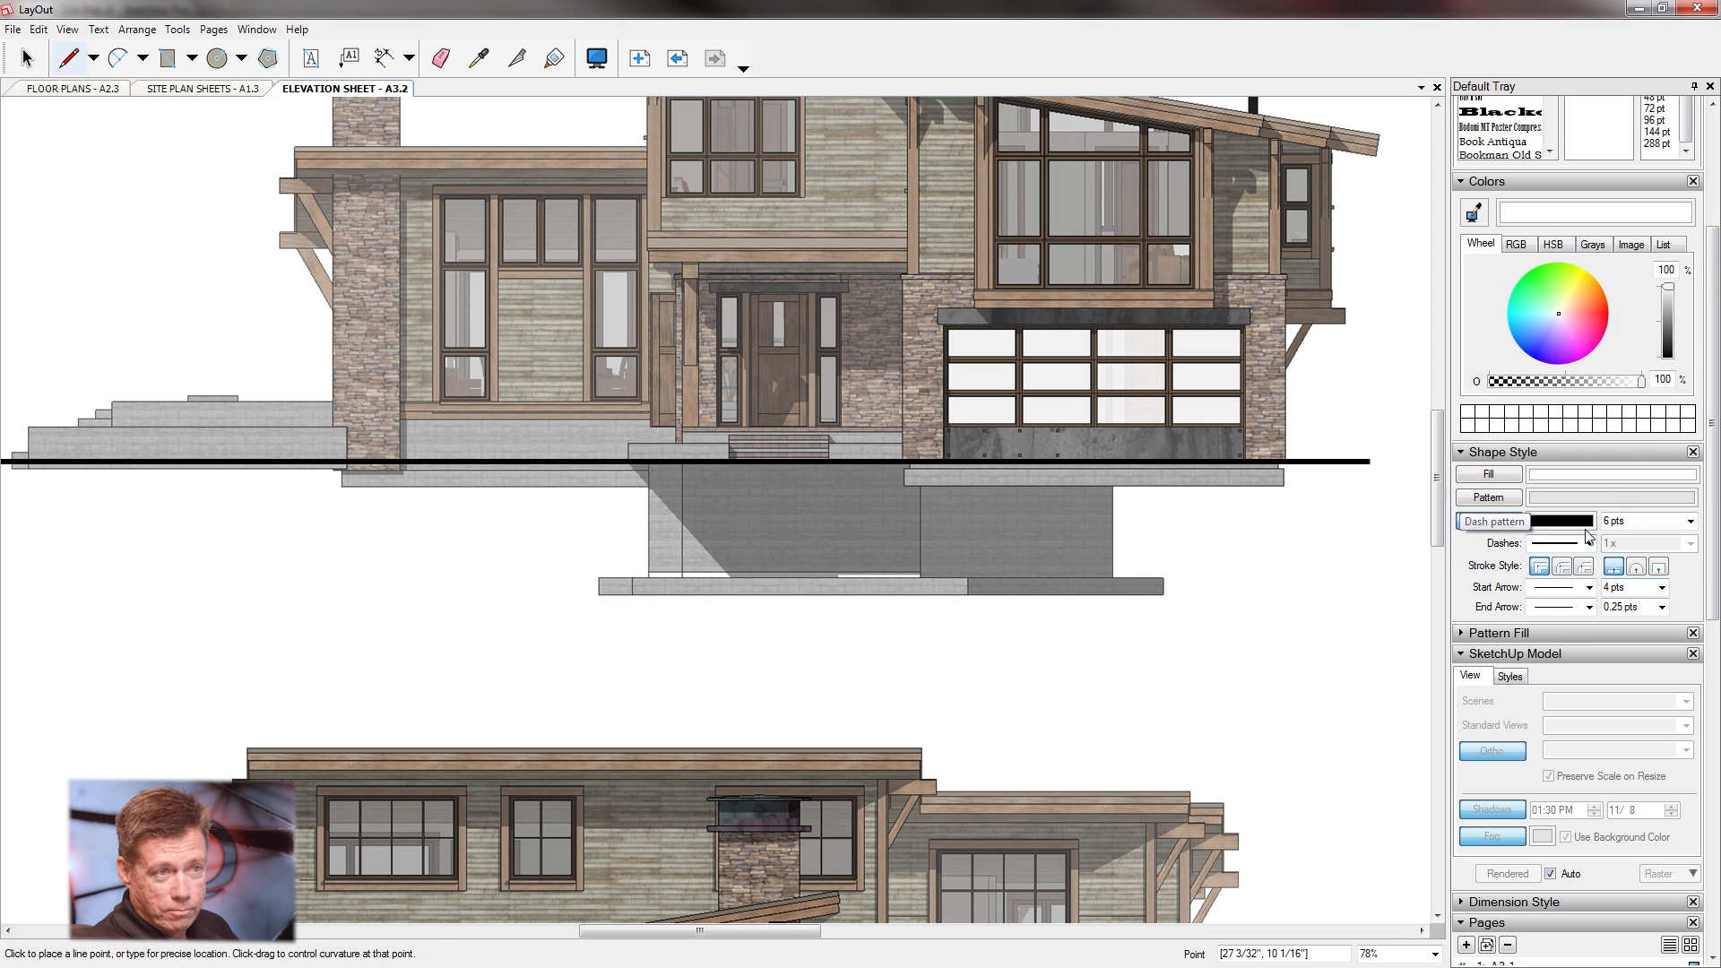
left_click(1690, 524)
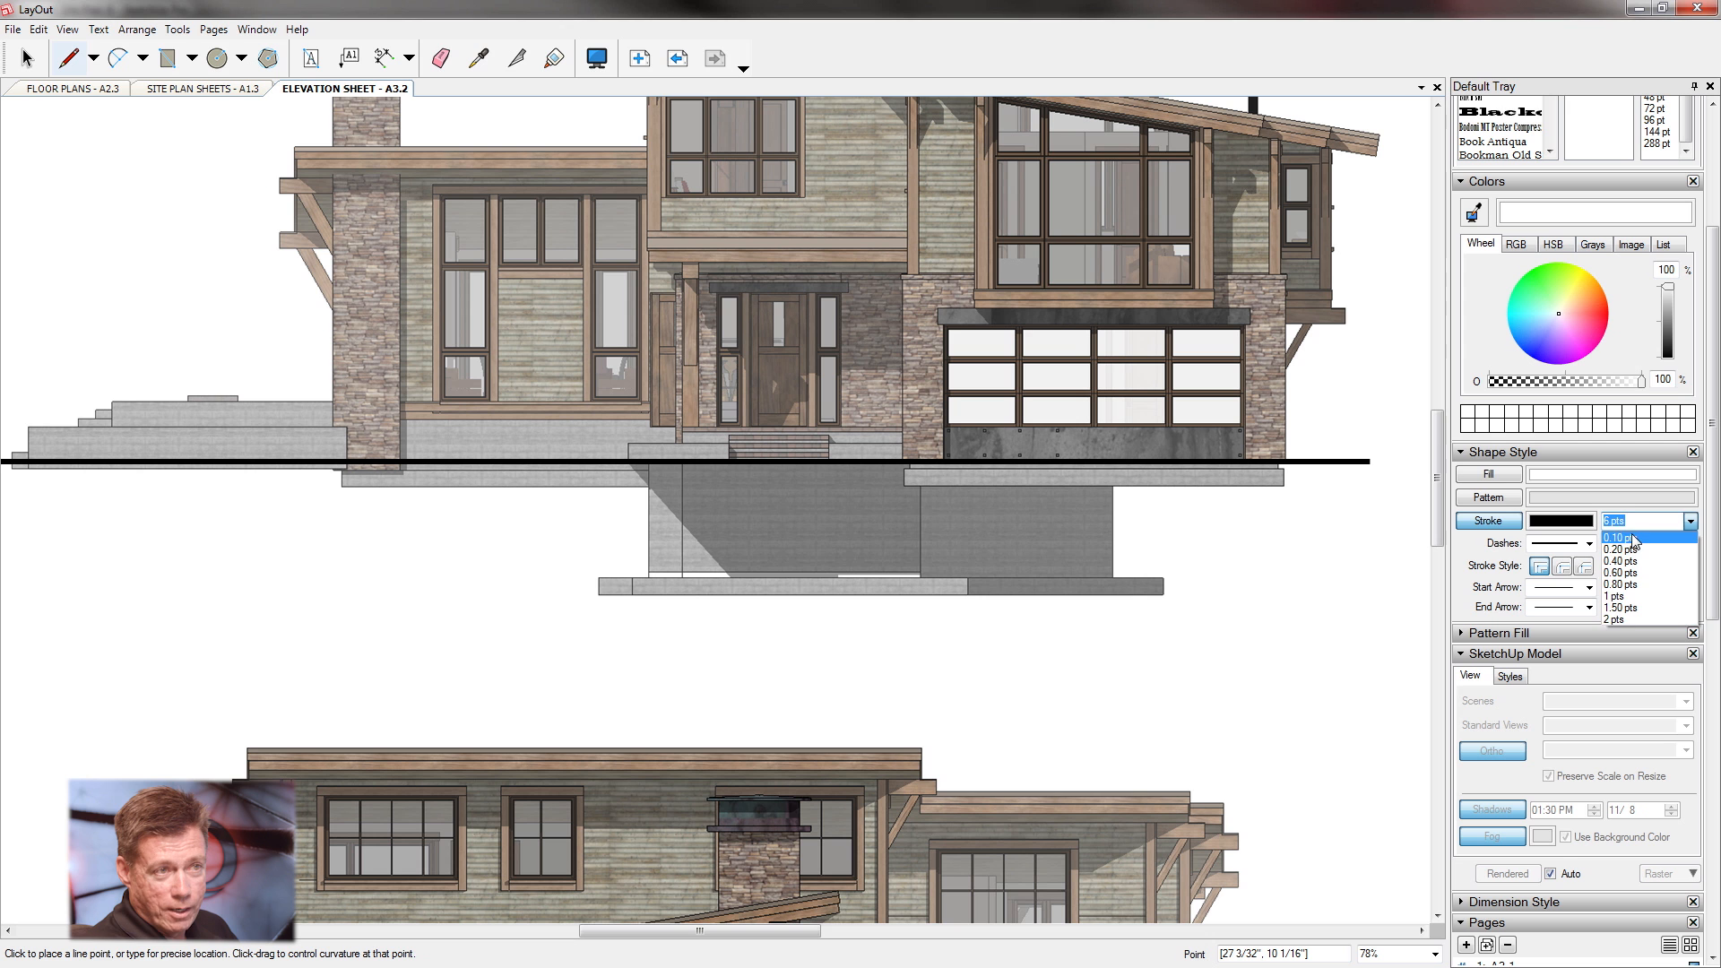
left_click(1635, 540)
left_click(1506, 475)
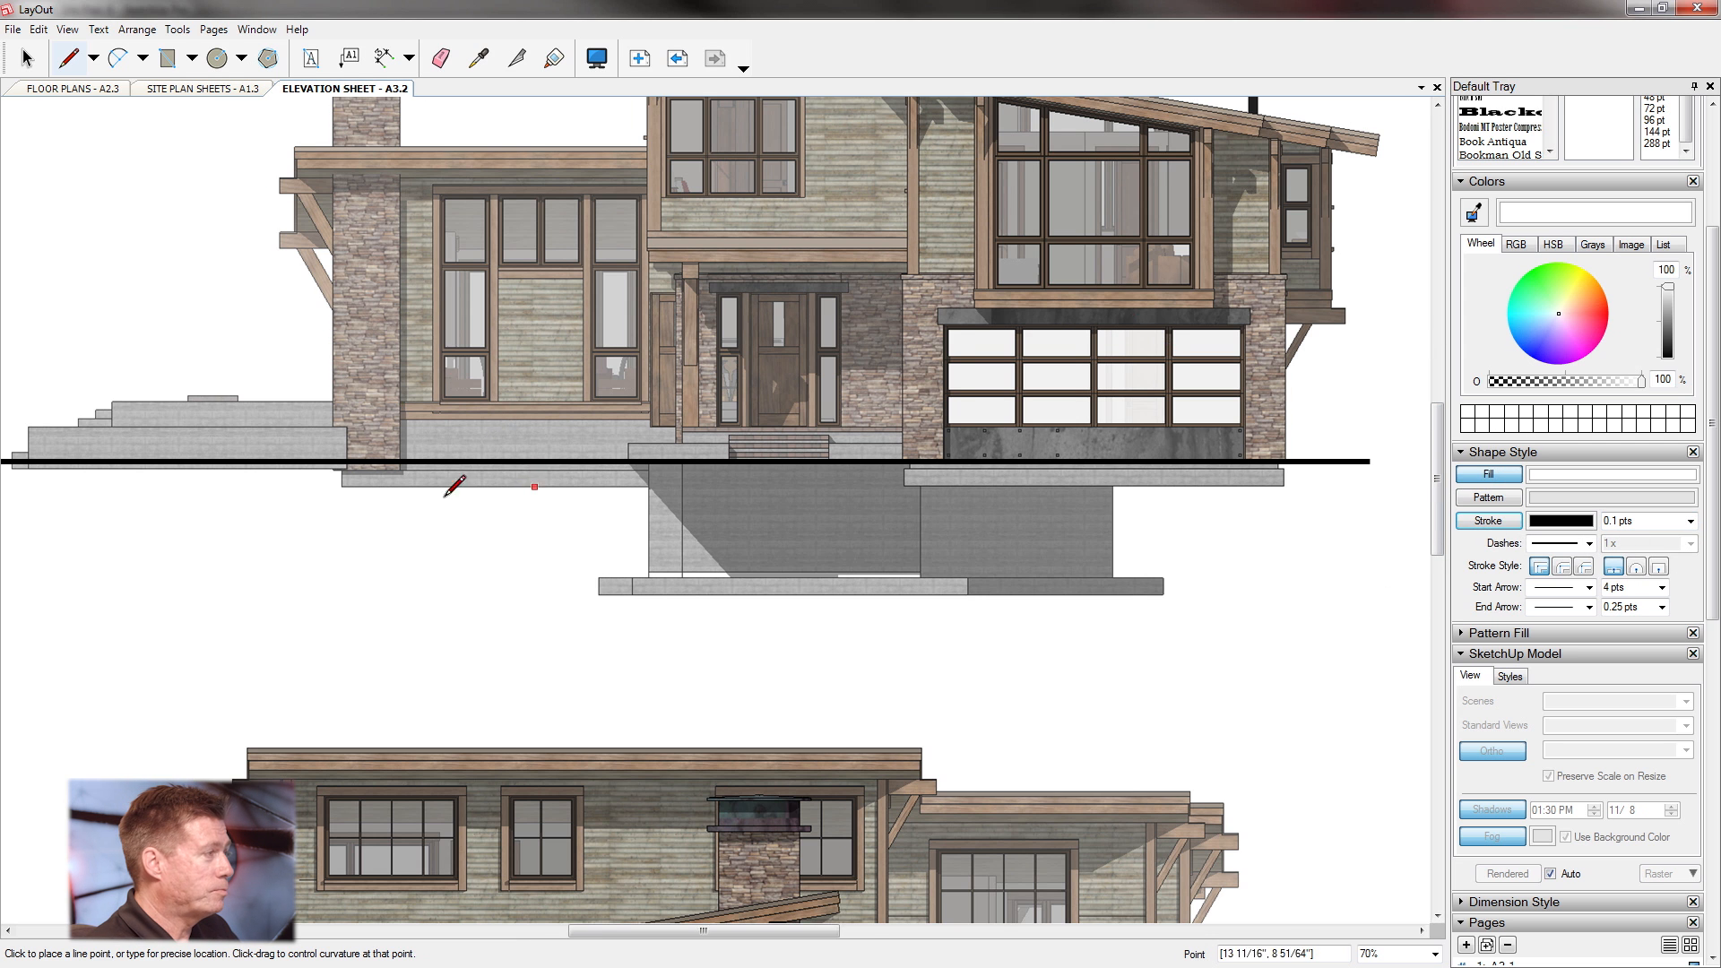
scroll(455, 487, "down", 2)
Trace a closed white mask below the South grade line, from its left end to its right end.
scroll(56, 470, "up", 2)
left_click(58, 470)
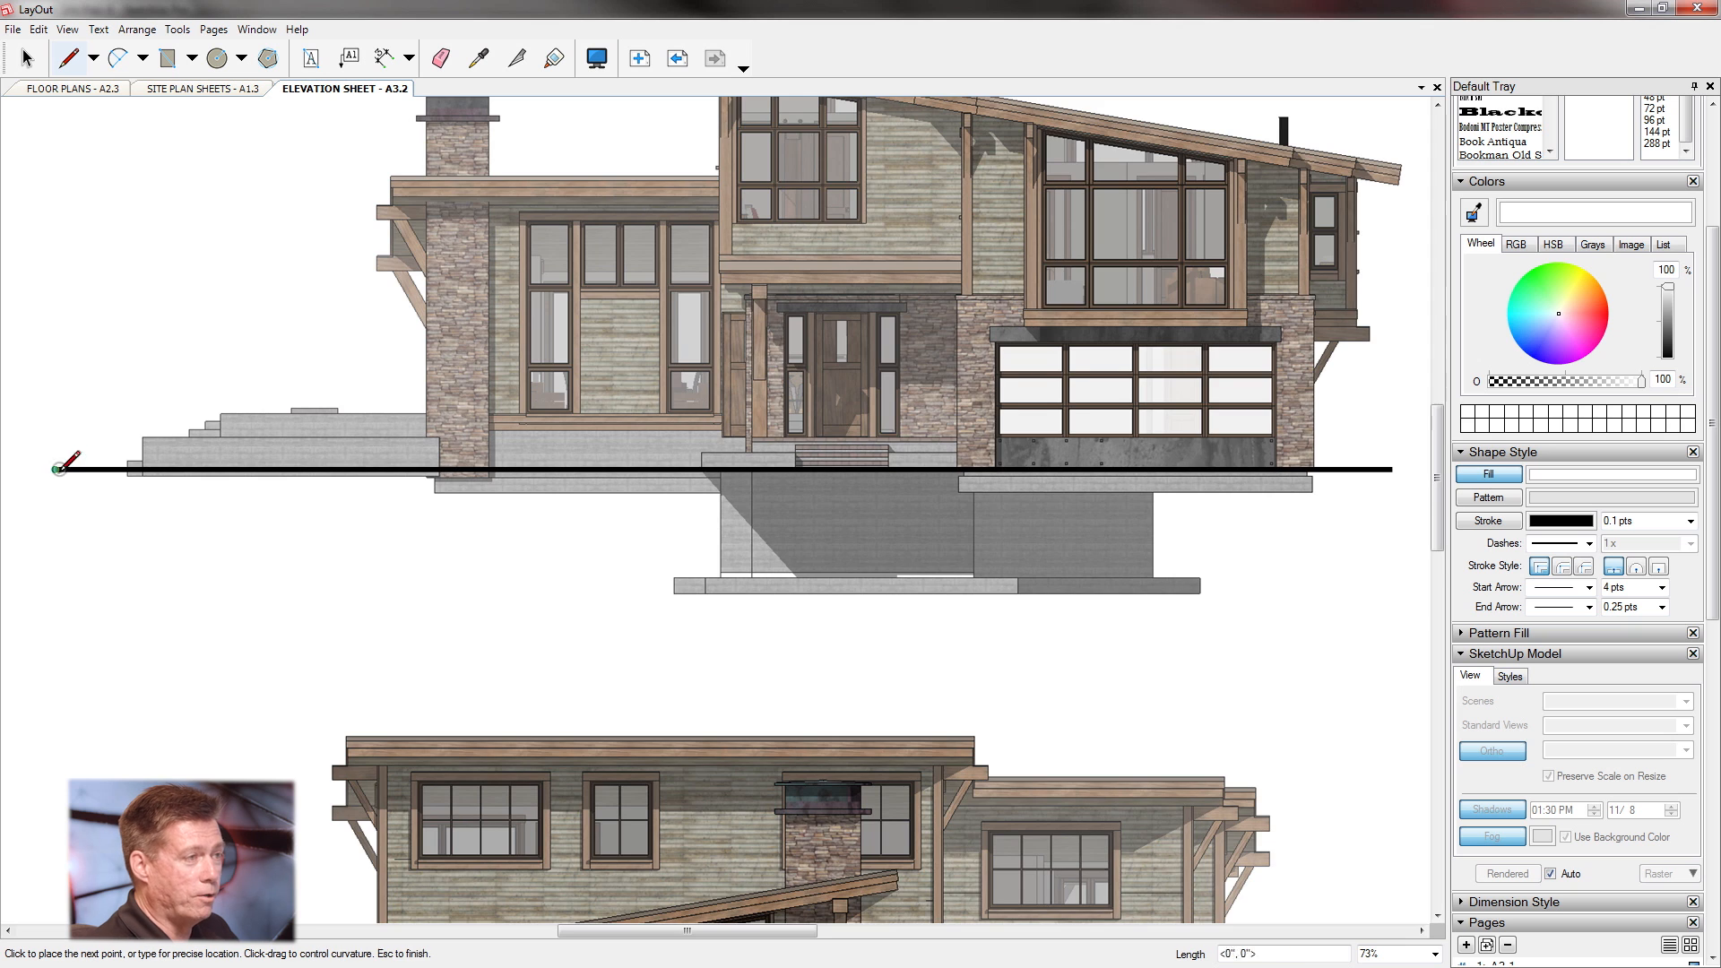
scroll(197, 472, "down", 3)
scroll(989, 471, "up", 3)
left_click(988, 470)
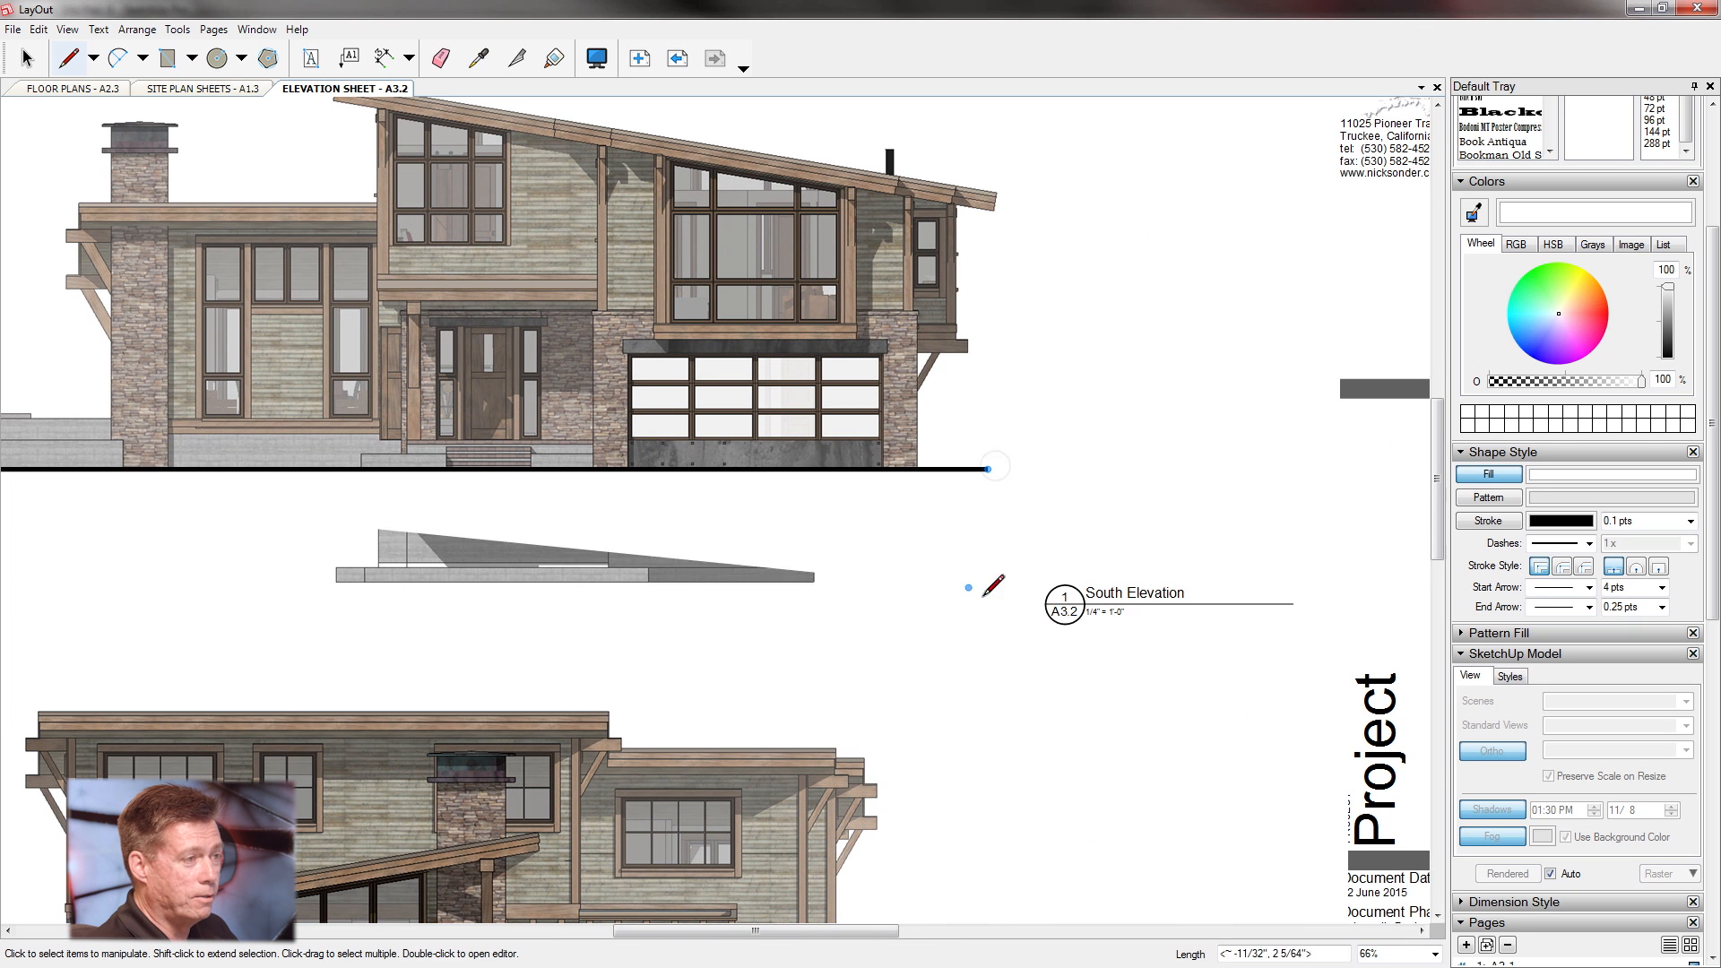
left_click(988, 615)
scroll(986, 614, "down", 4)
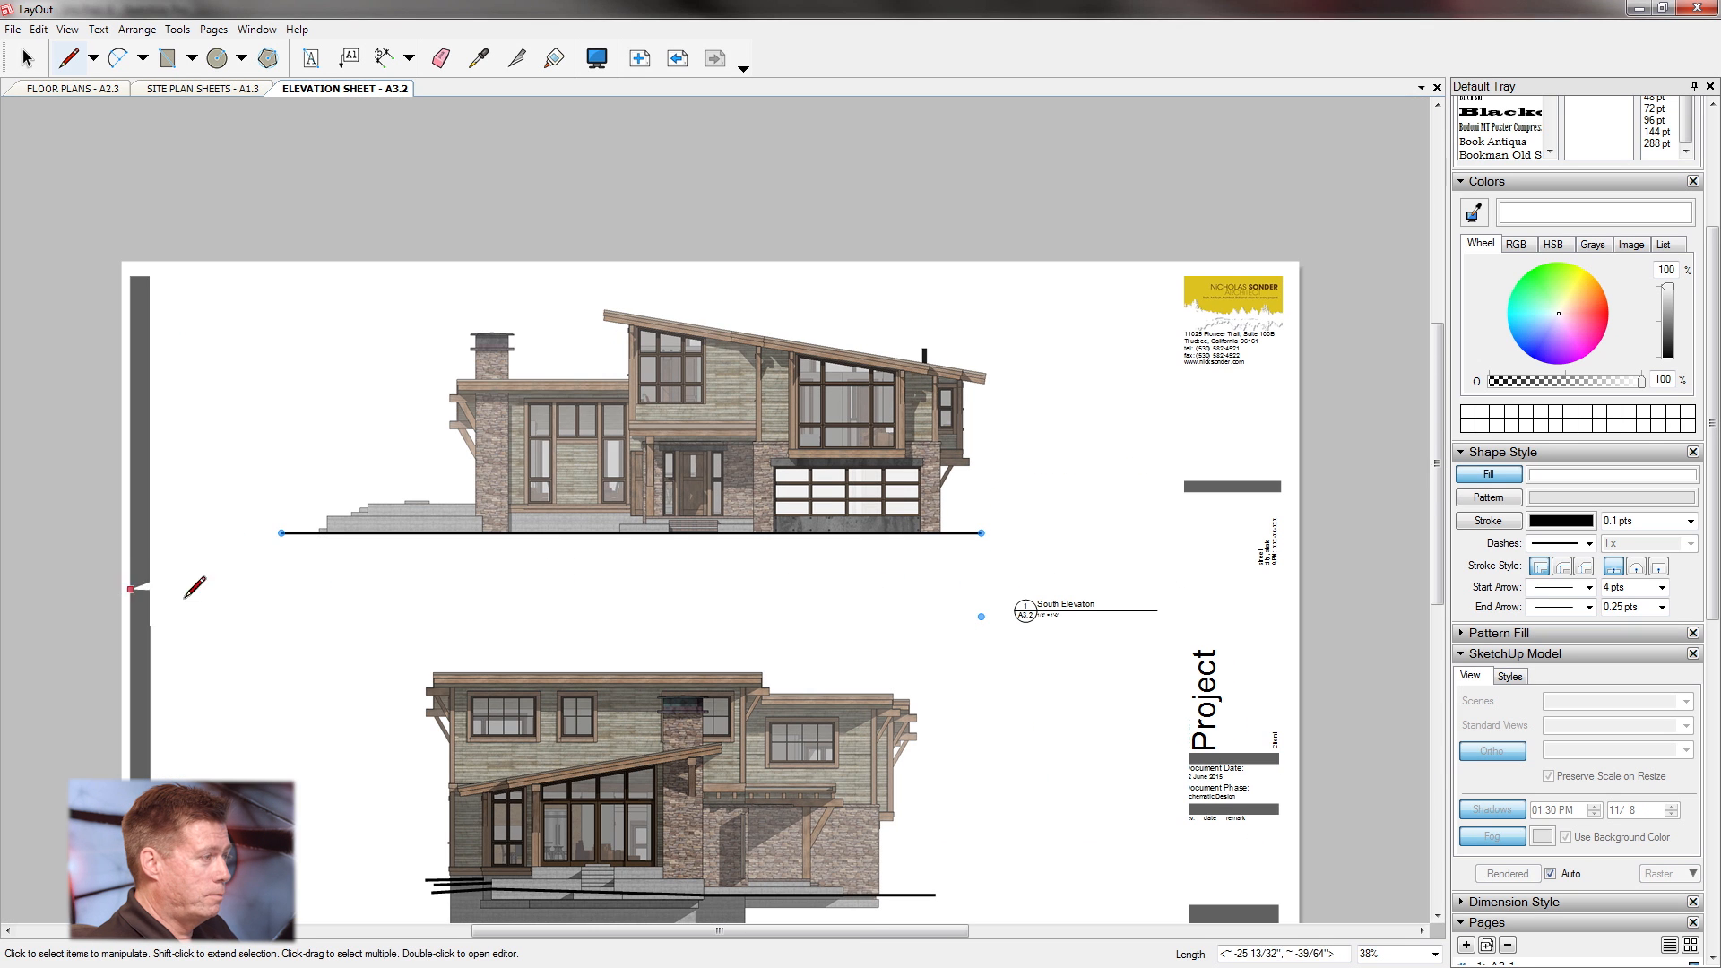
left_click(282, 617)
left_click(282, 534)
scroll(647, 330, "down", 4)
scroll(601, 707, "up", 13)
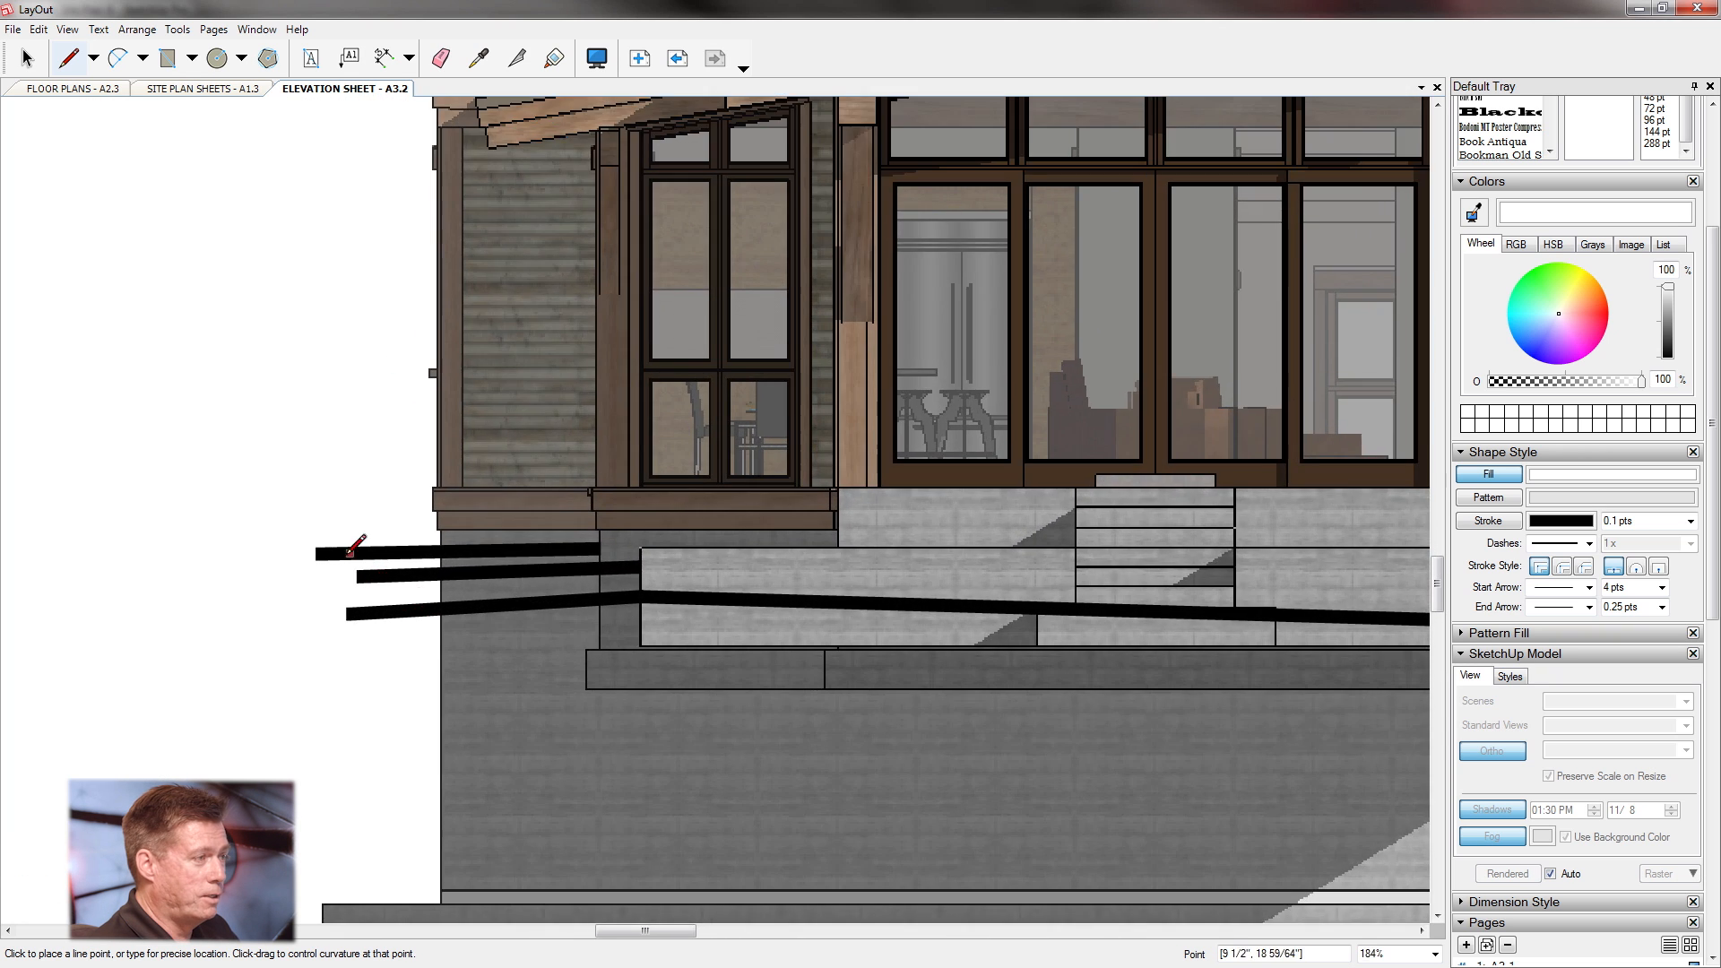
scroll(348, 553, "up", 3)
Start the West Elevation mask along the top step line, stepping down to the lower bar.
left_click(309, 550)
scroll(713, 549, "up", 5)
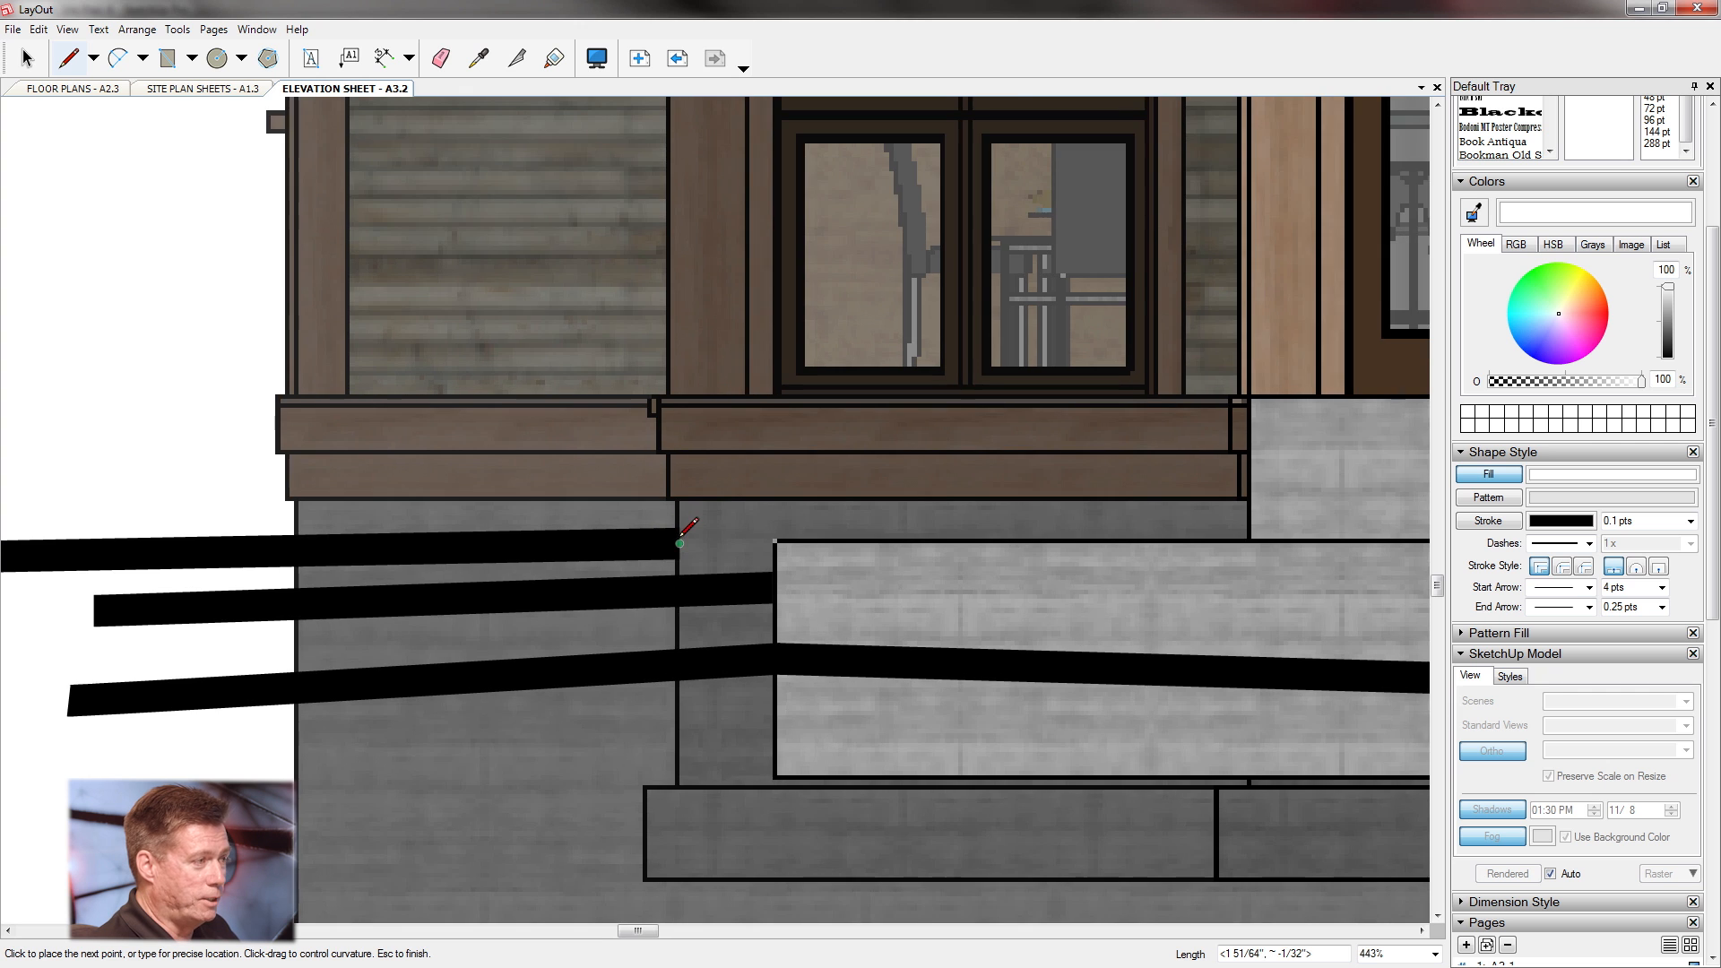
scroll(680, 544, "up", 3)
left_click(681, 543)
left_click(681, 609)
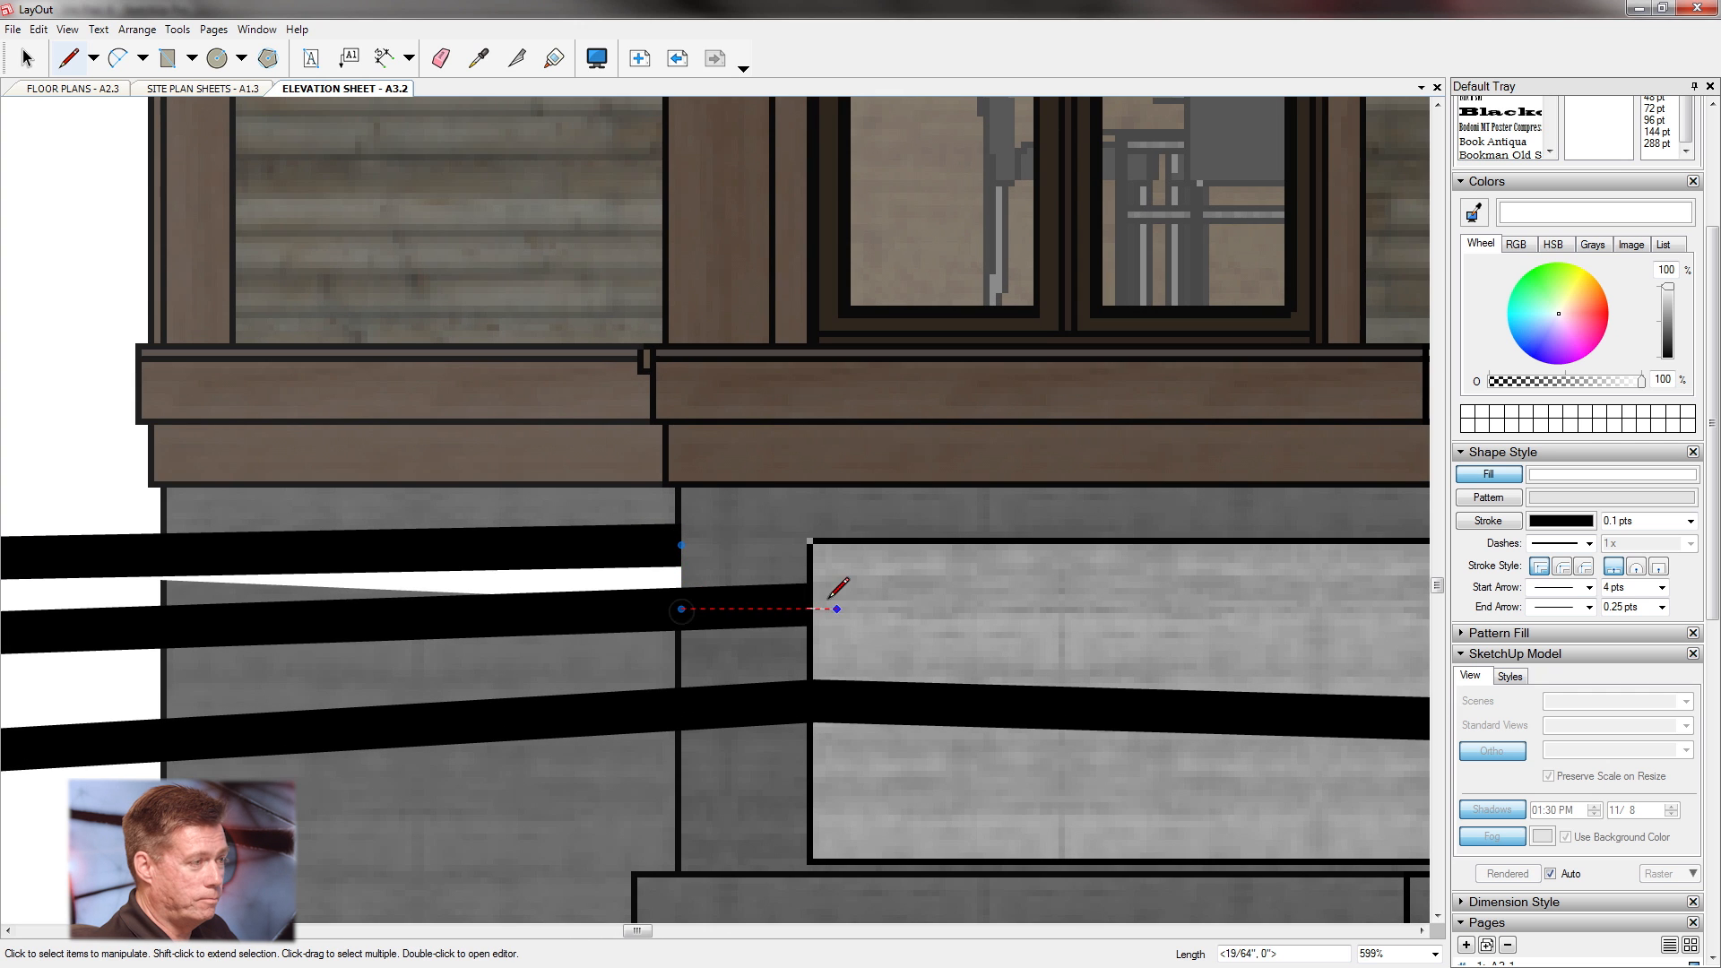
left_click(807, 605)
left_click(807, 700)
scroll(320, 595, "down", 6)
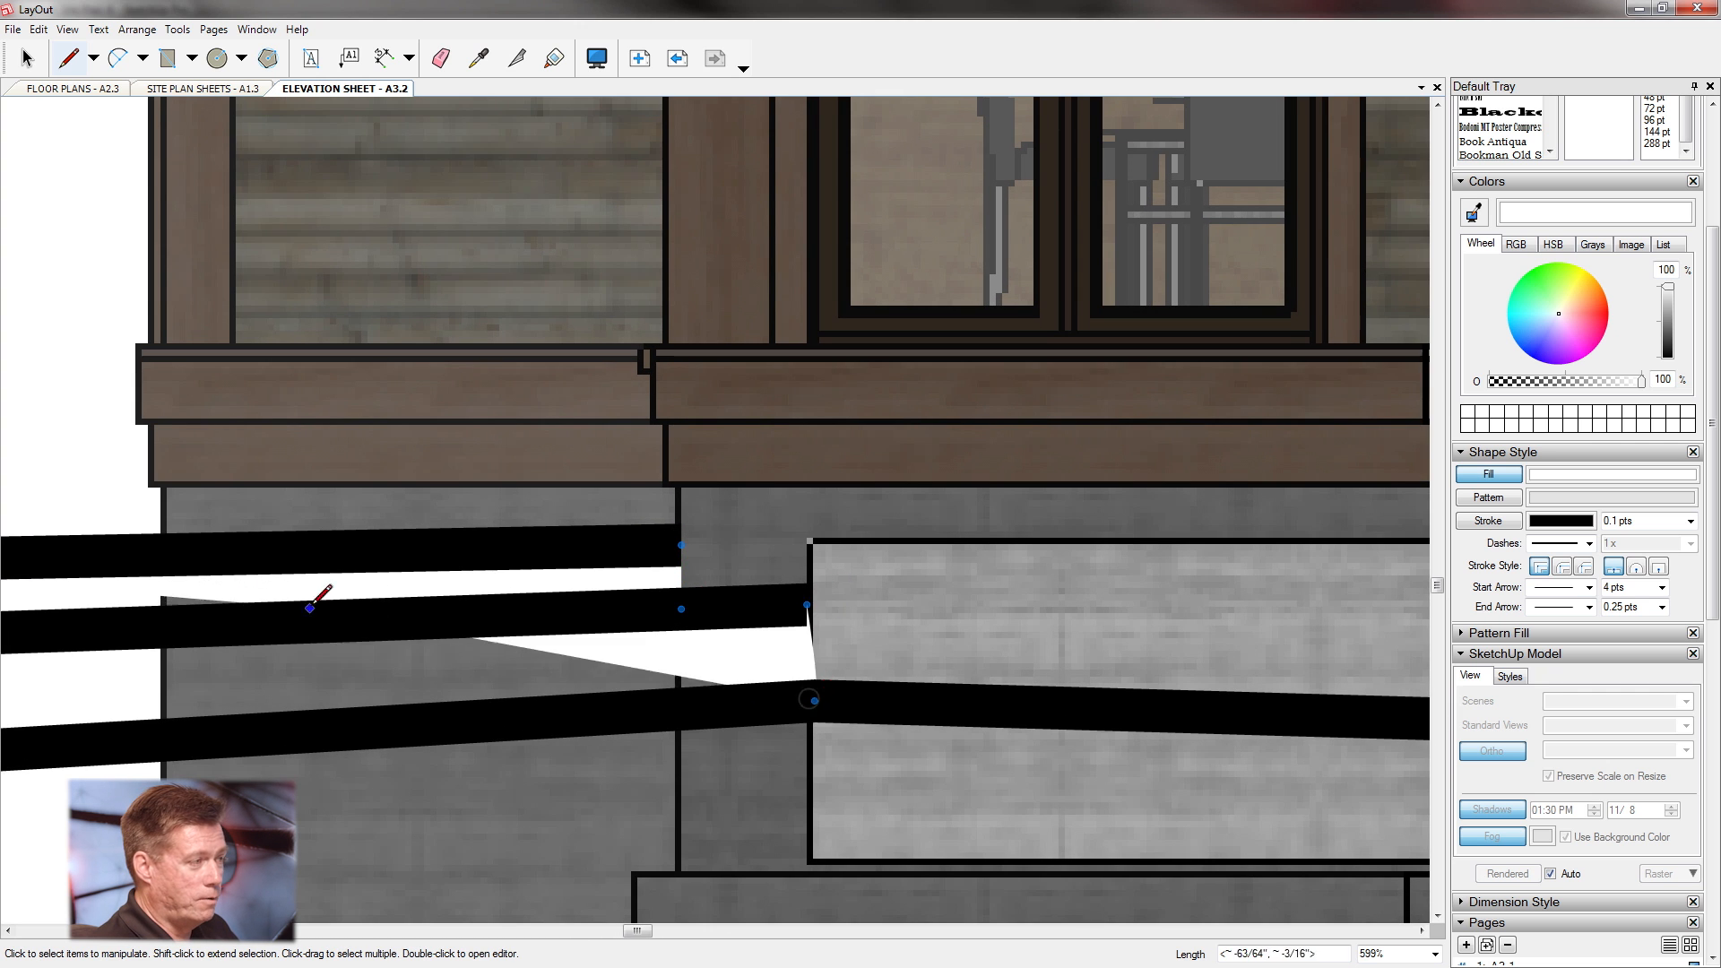
scroll(179, 612, "down", 2)
scroll(150, 621, "down", 3)
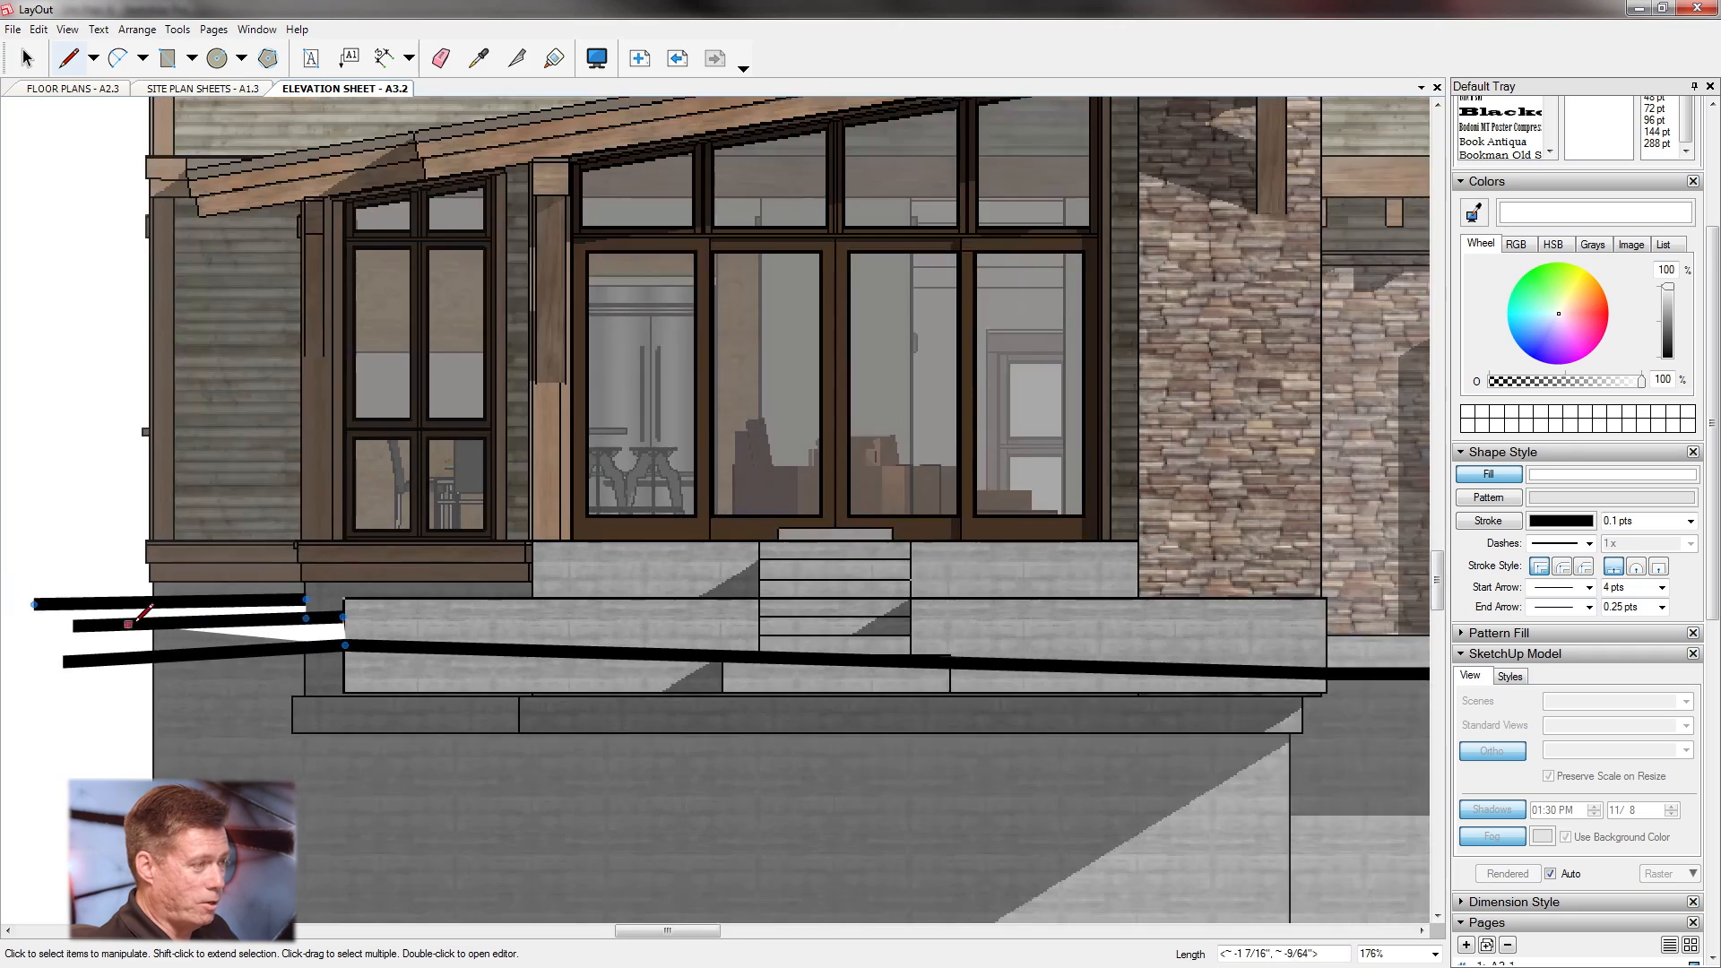
Finish the mask past the bar's corner to below the grade line's right end, then return to Select.
scroll(1062, 661, "up", 2)
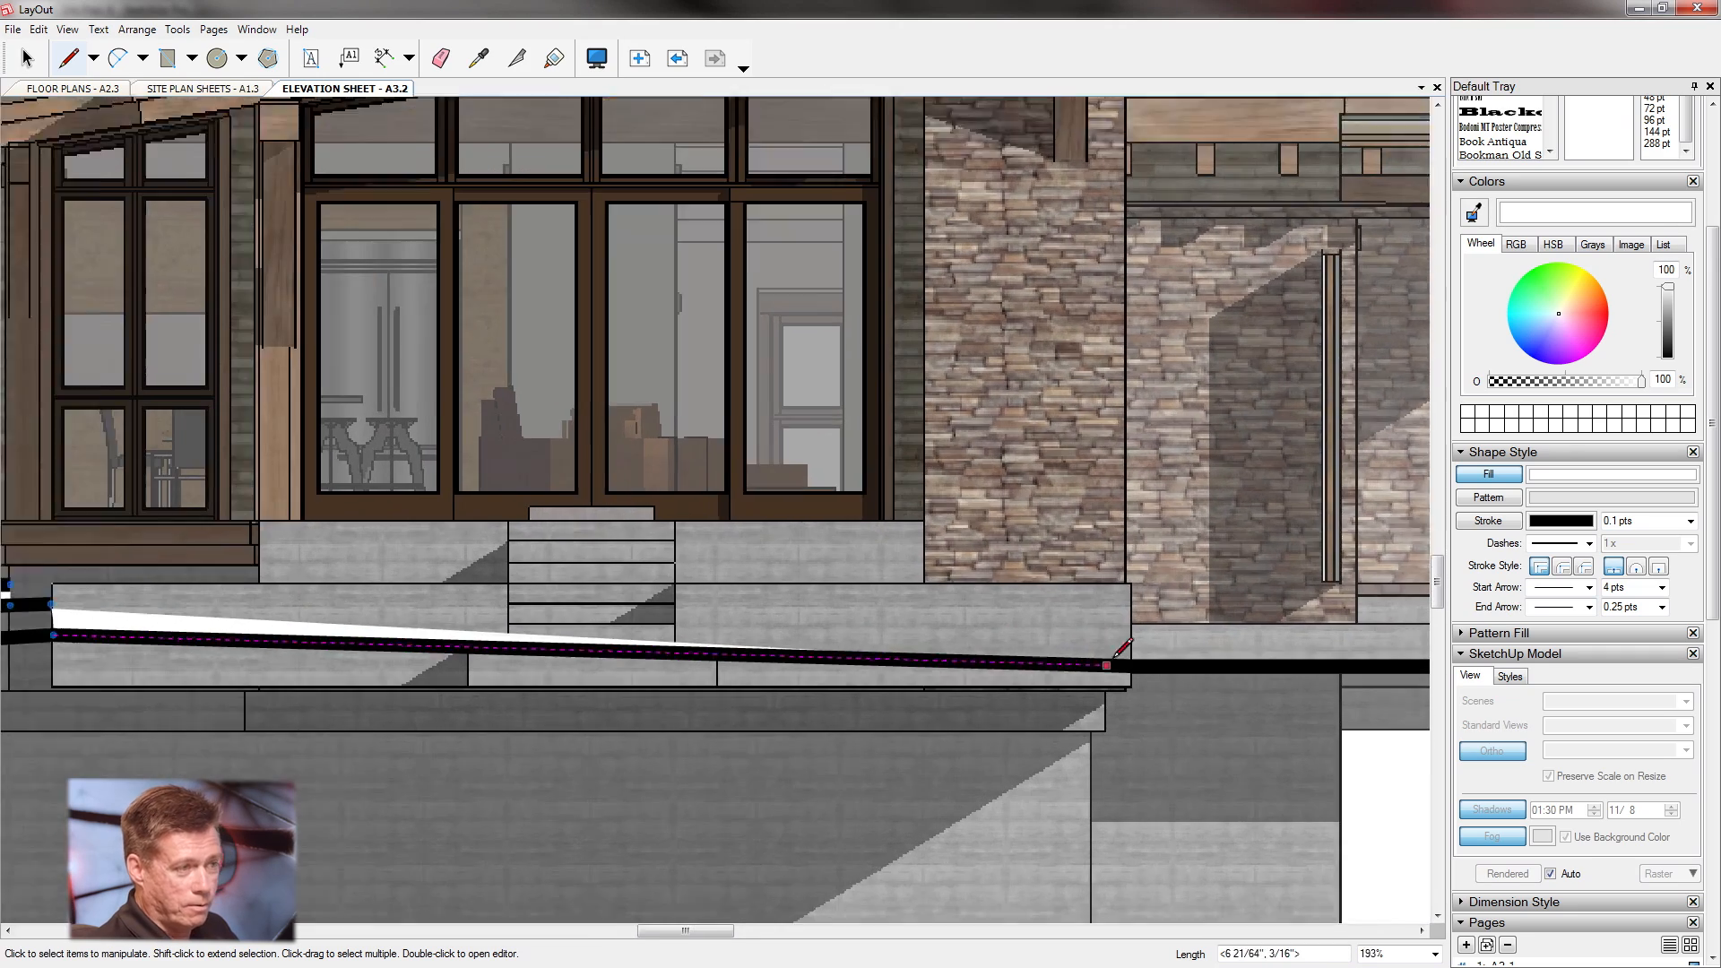
left_click(1131, 662)
scroll(269, 615, "down", 3)
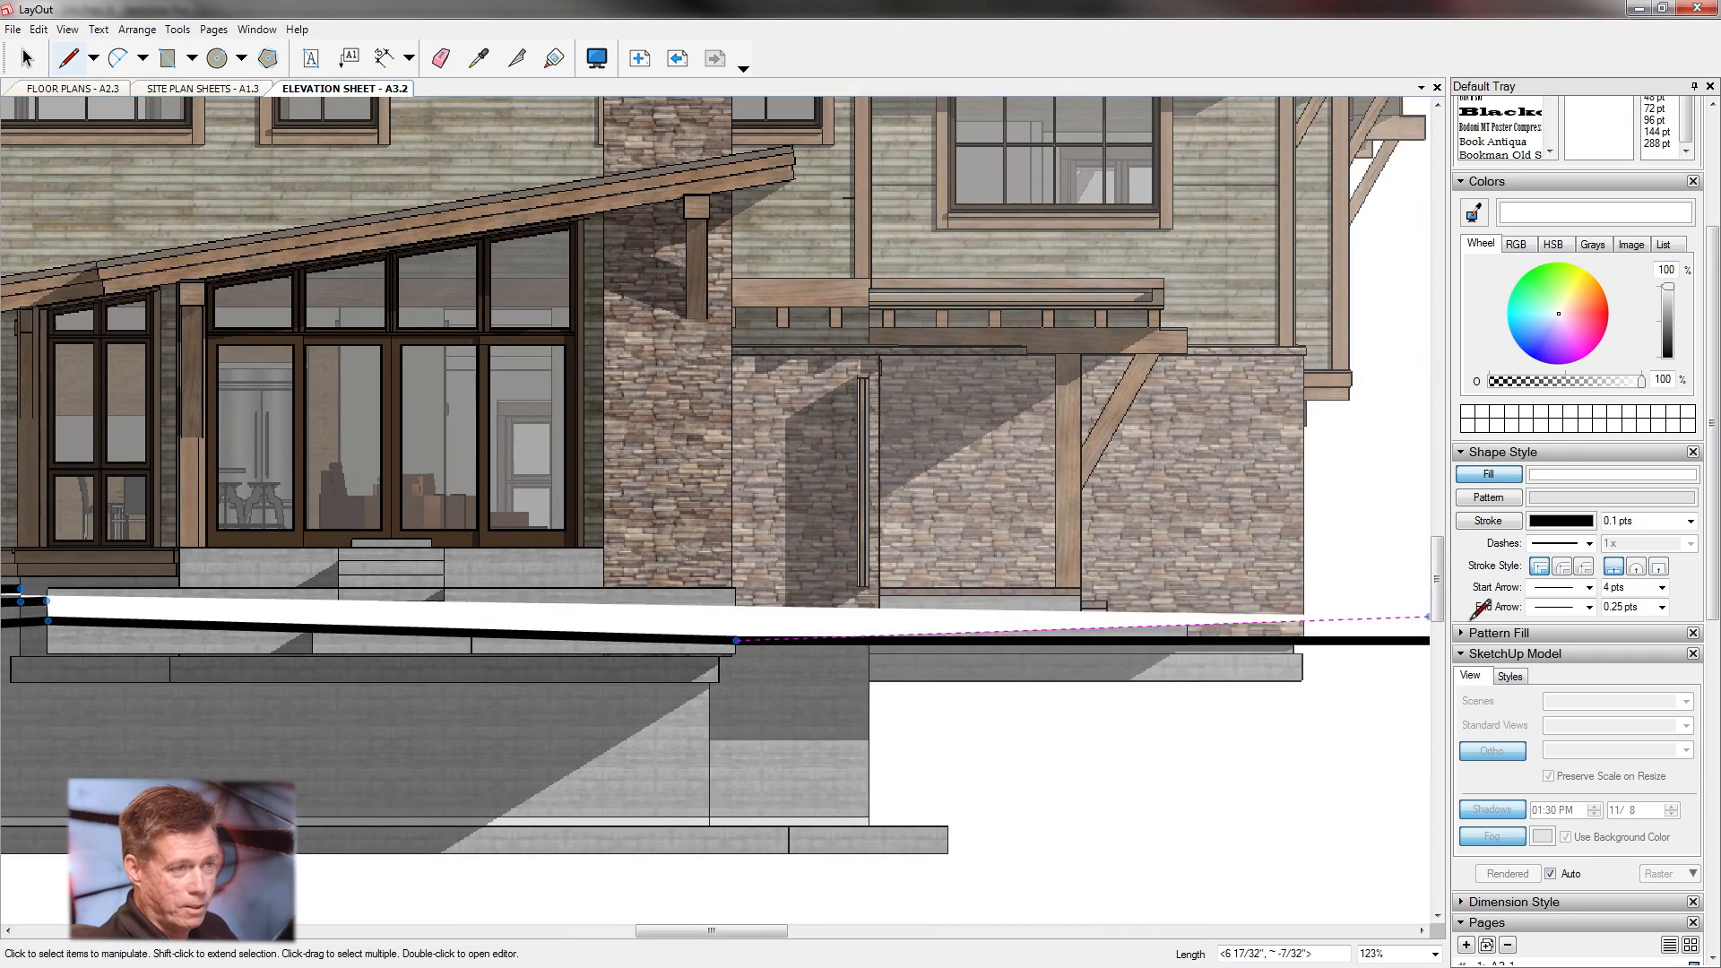
scroll(1034, 604, "down", 2)
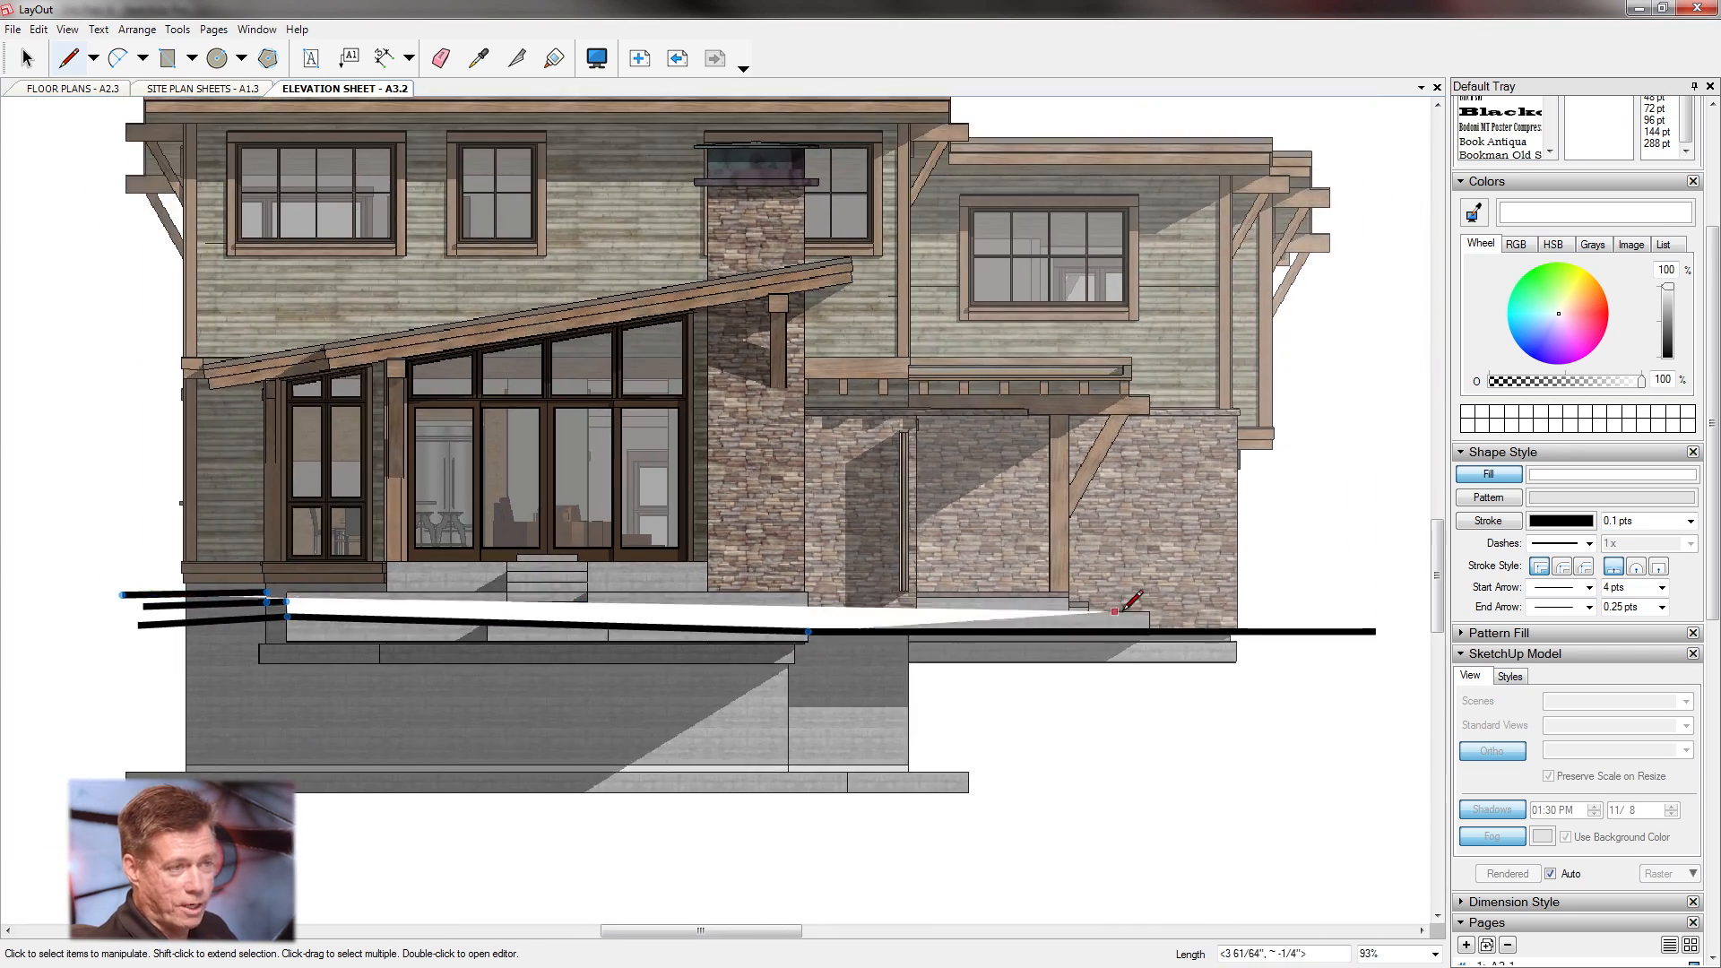
left_click(1301, 631)
scroll(1301, 627, "down", 2)
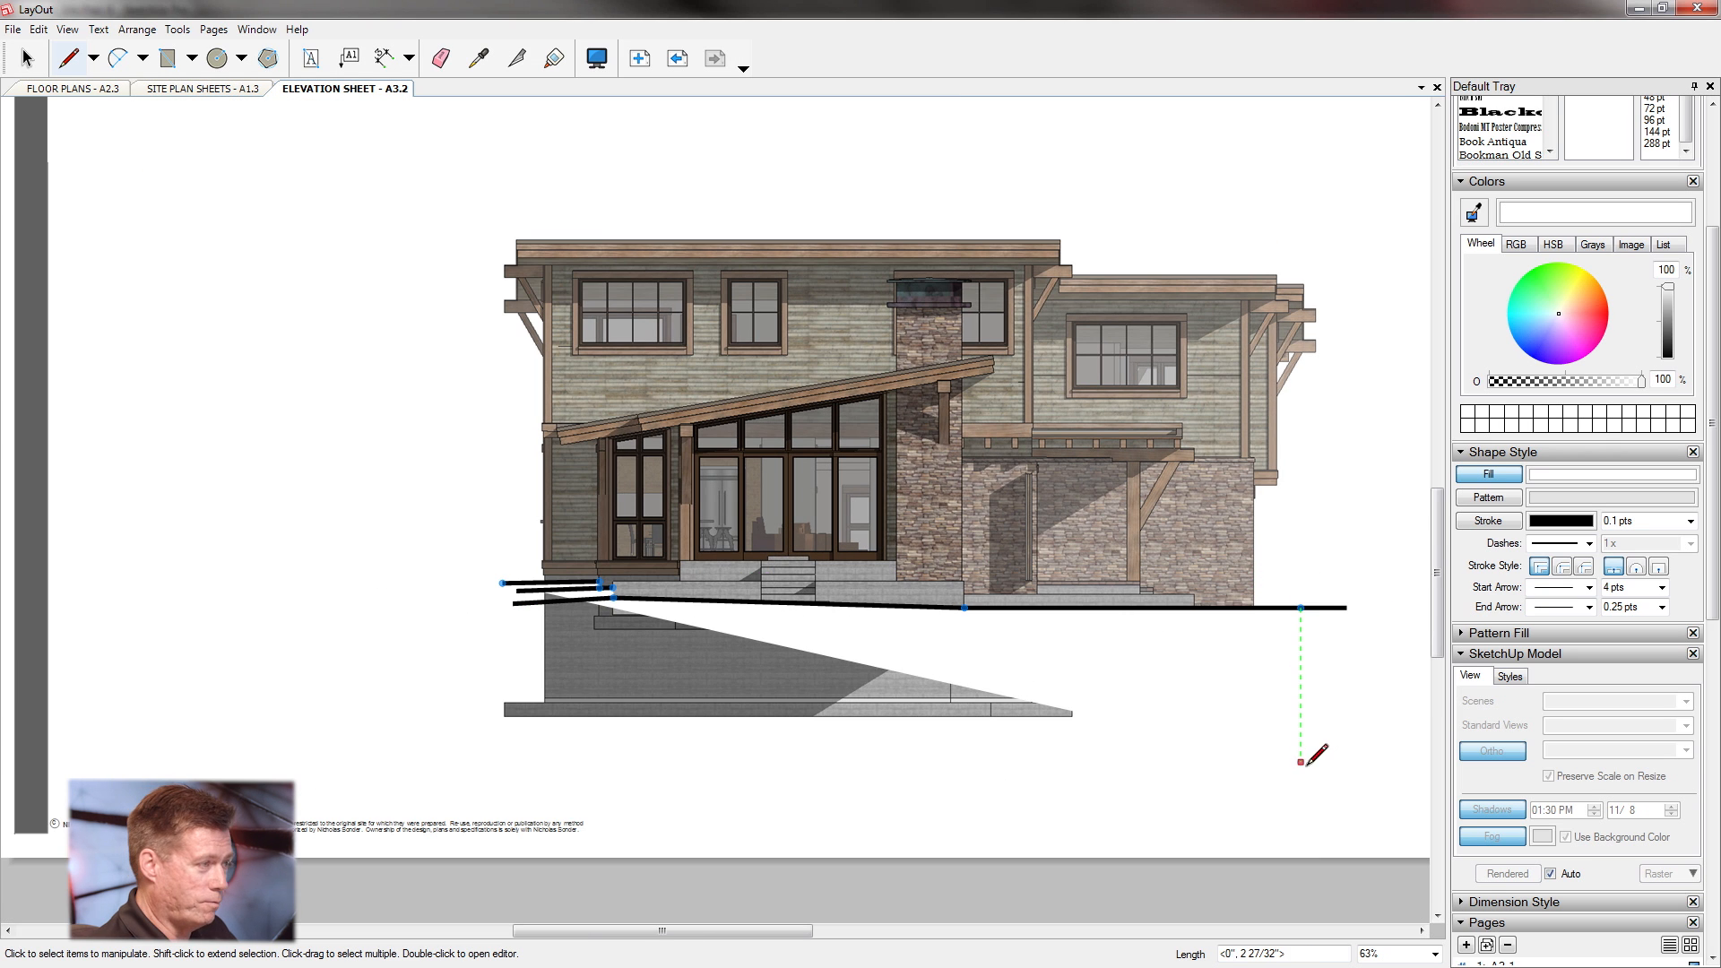
left_click(1301, 762)
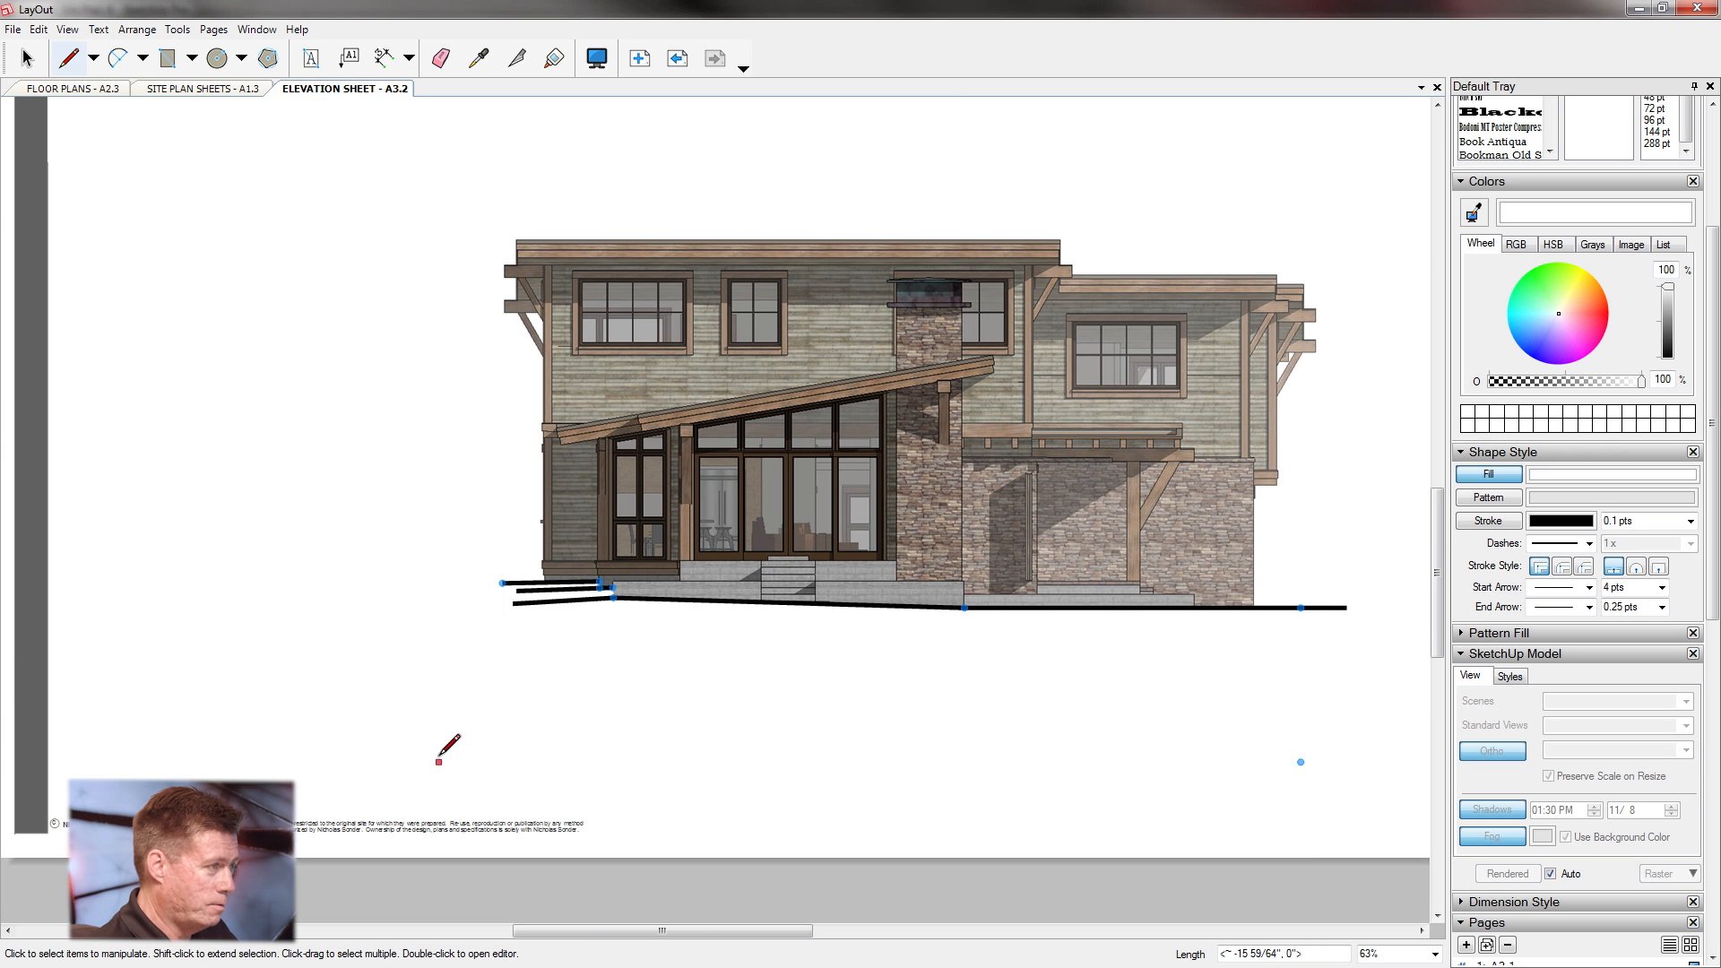
scroll(480, 583, "up", 3)
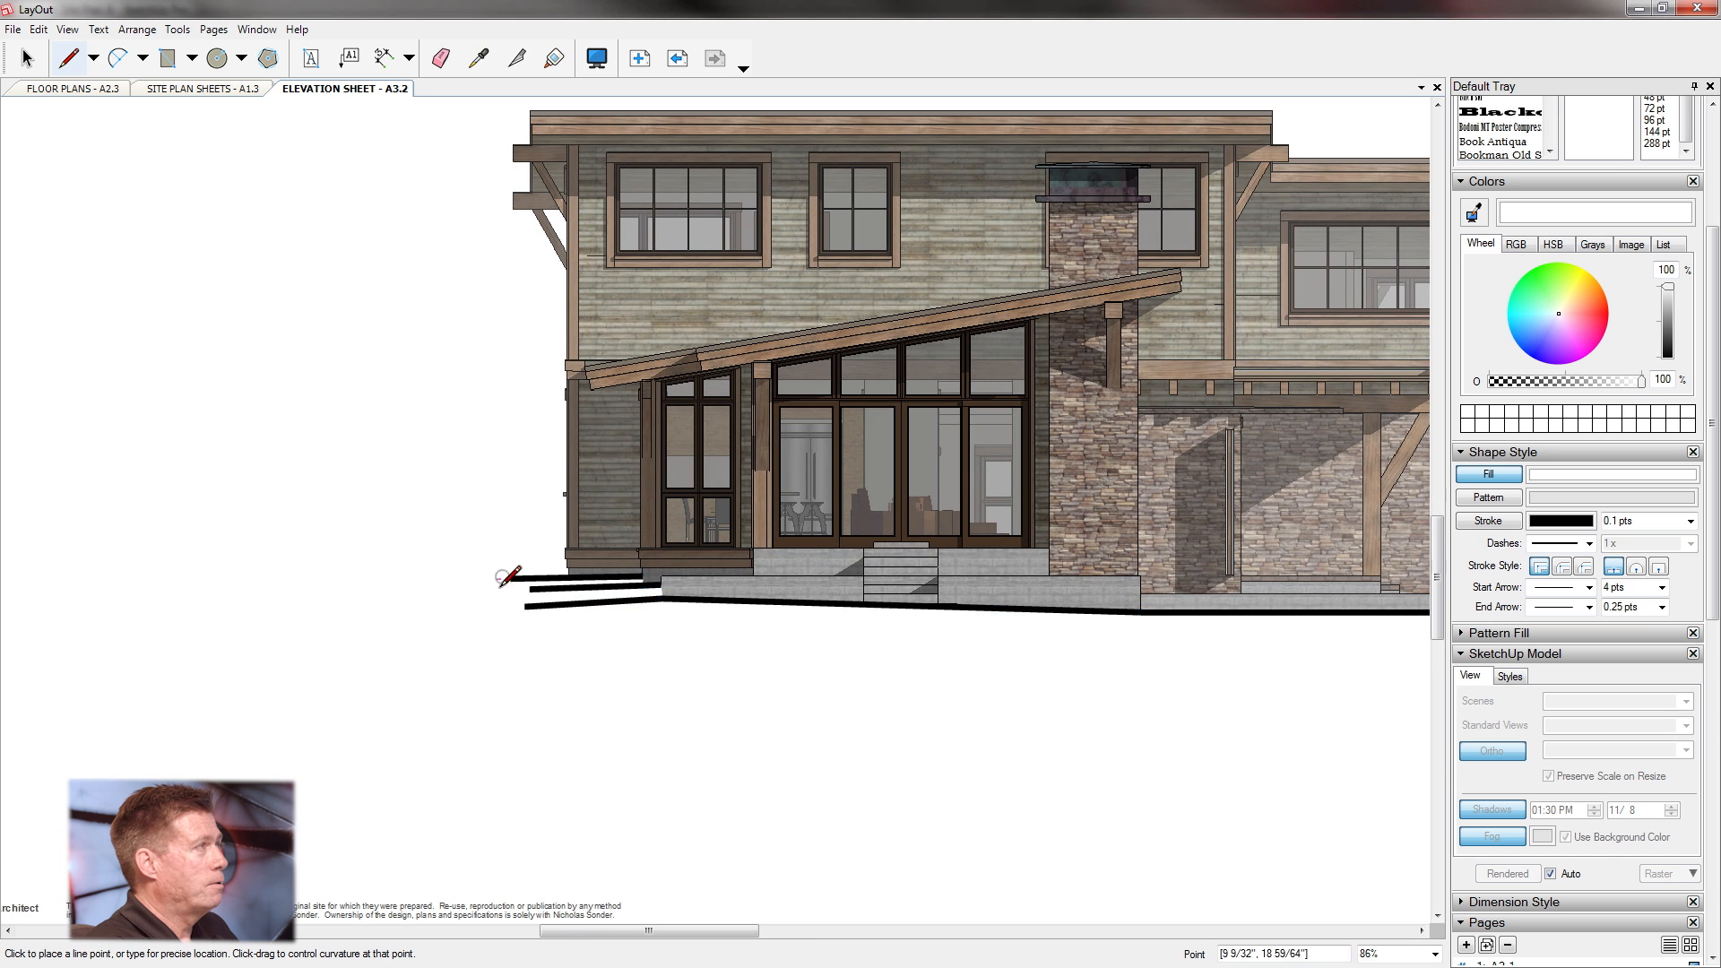
scroll(519, 564, "up", 3)
left_click(26, 58)
scroll(610, 628, "up", 6)
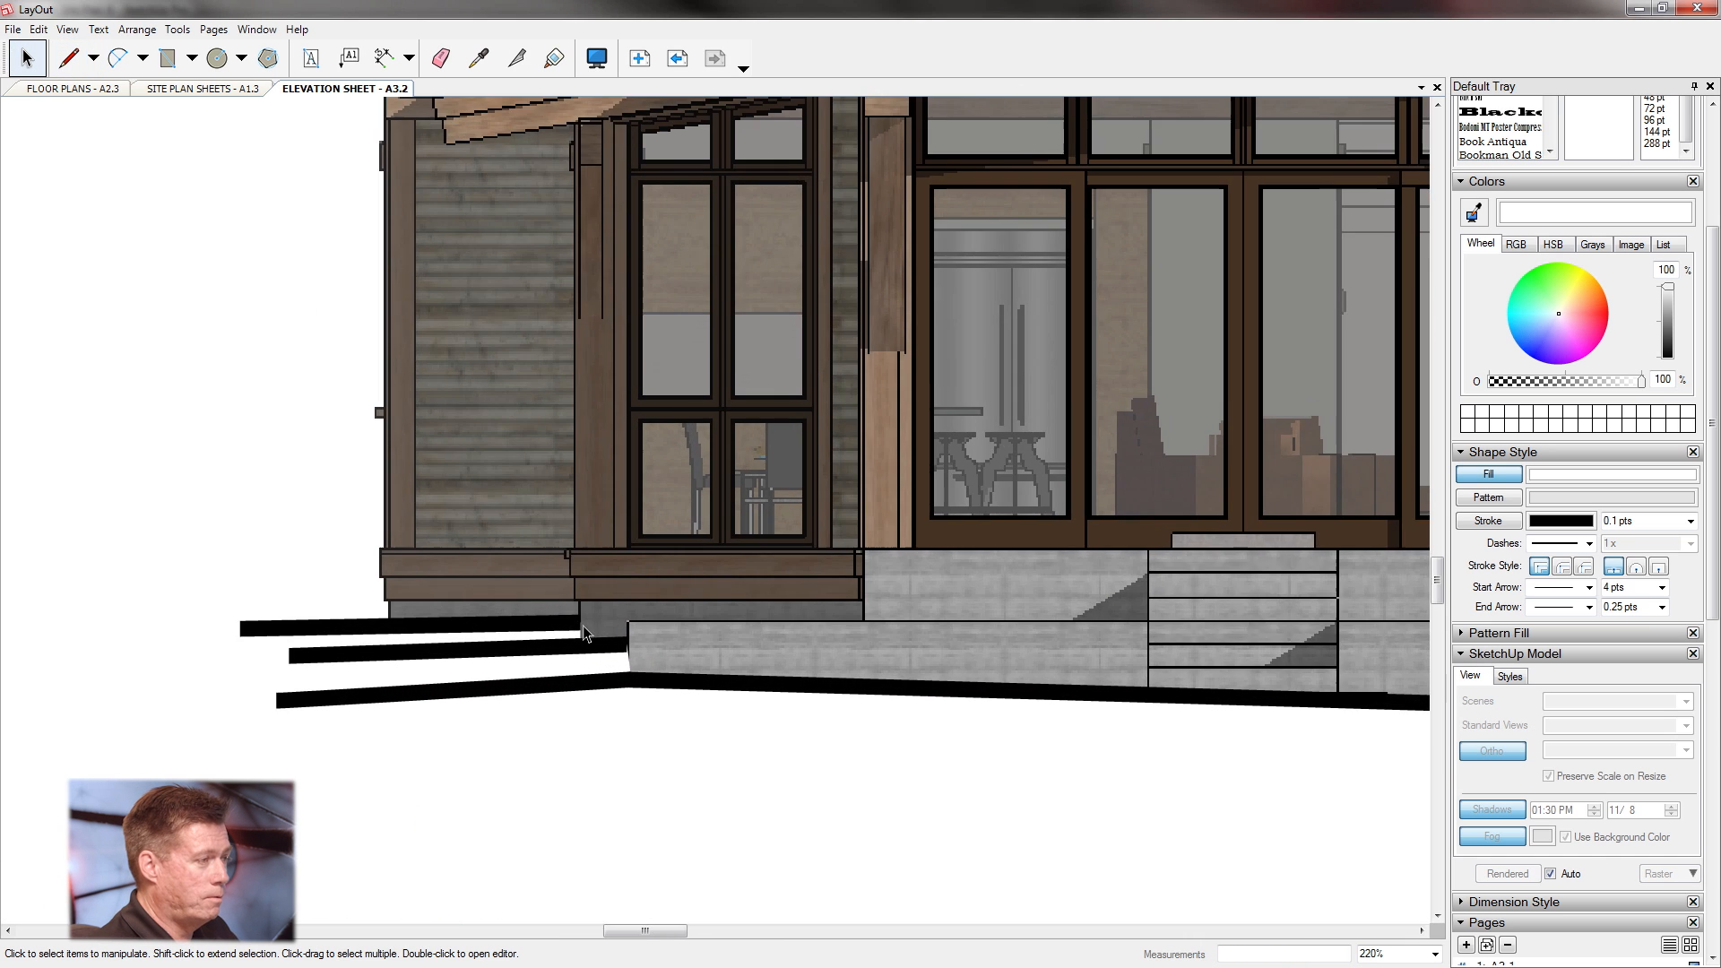
Drag the step mask's bottom vertex left so its slanted edge becomes vertical, then deselect it.
double_click(582, 672)
scroll(650, 695, "up", 10)
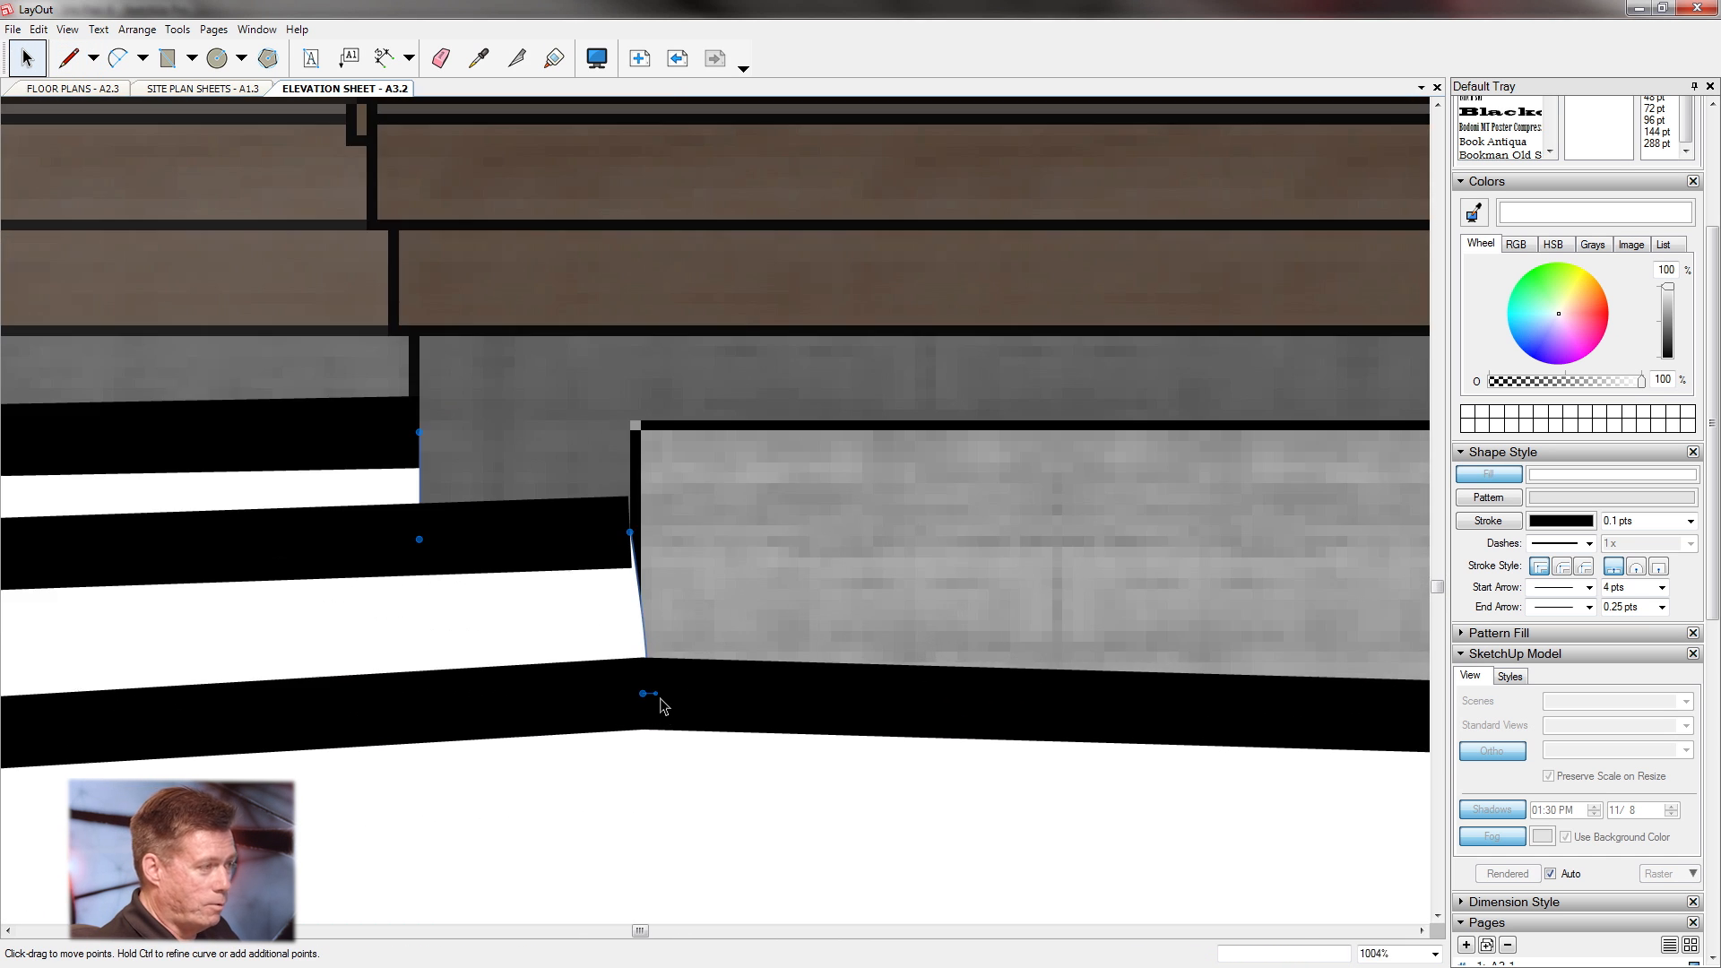
left_click_drag(652, 697, 595, 693)
scroll(631, 697, "up", 9)
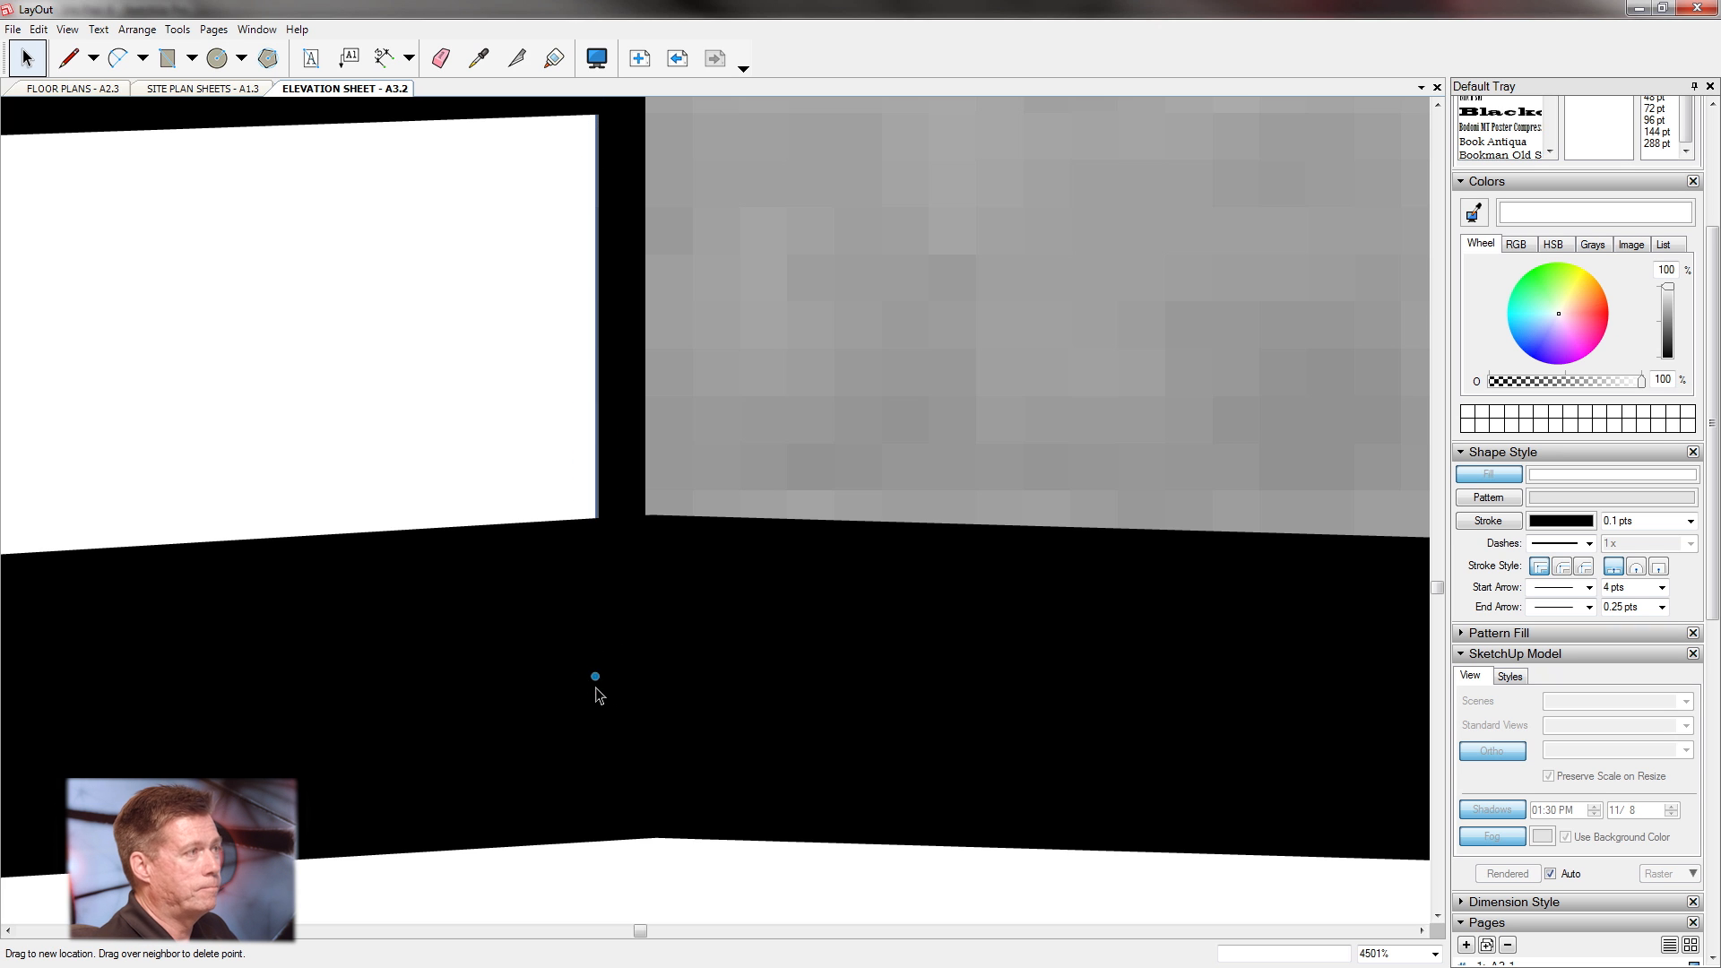
scroll(600, 607, "down", 20)
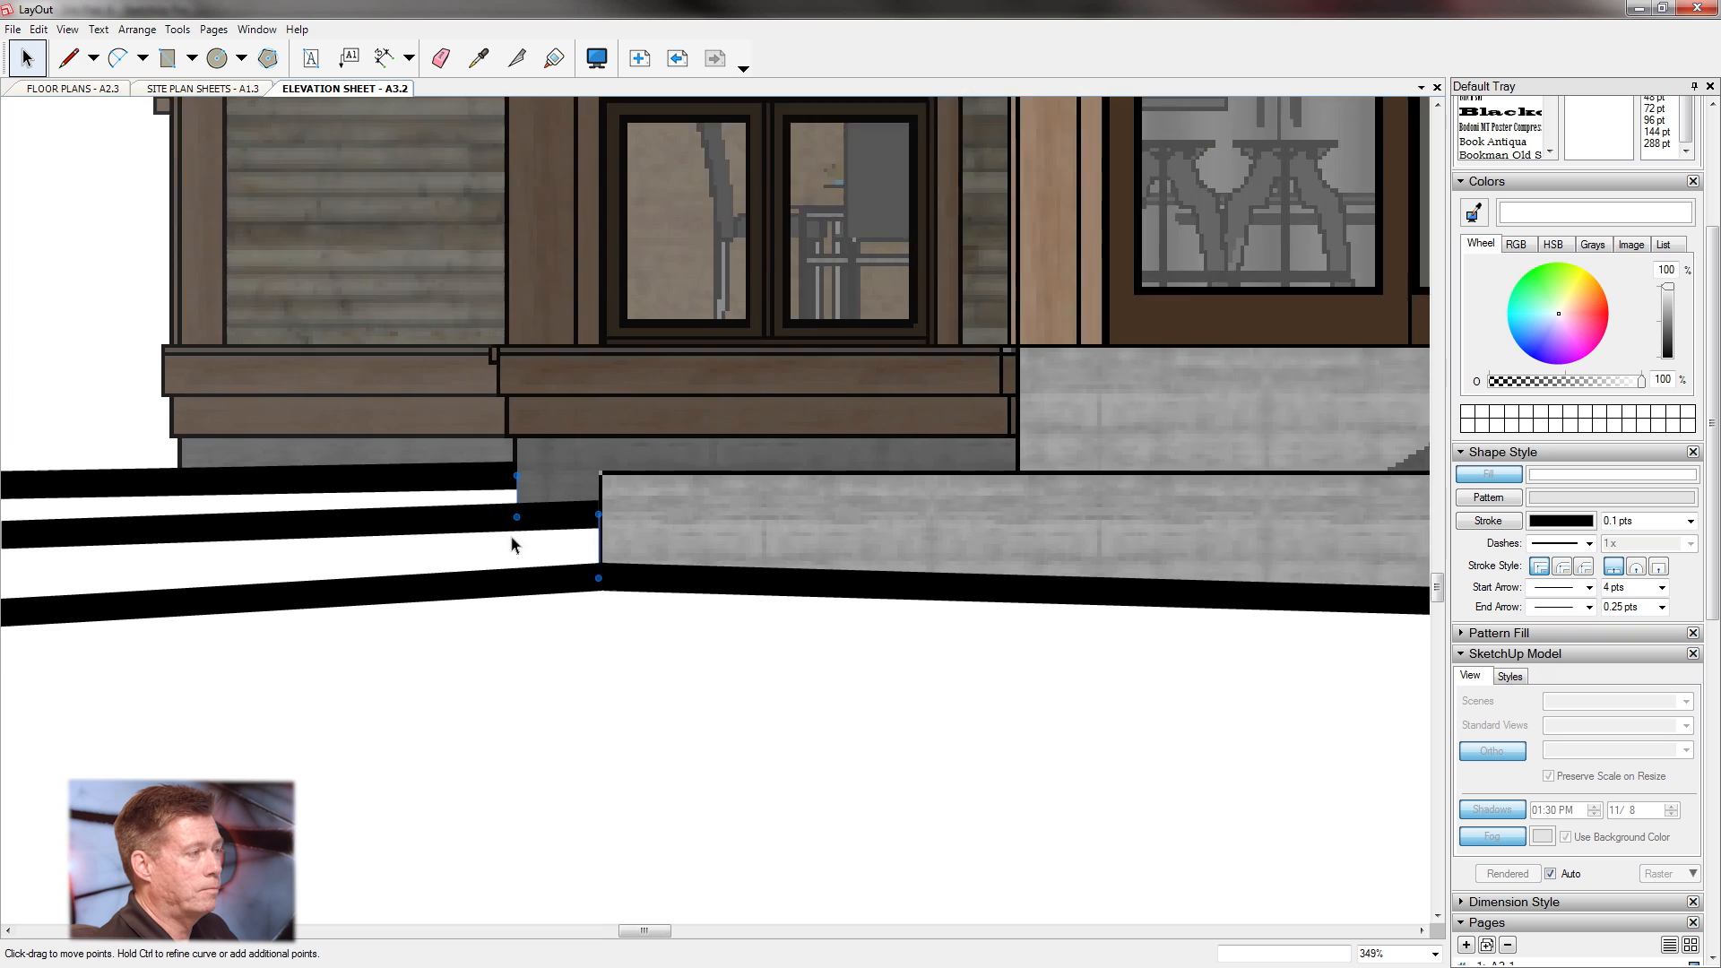
scroll(514, 545, "down", 12)
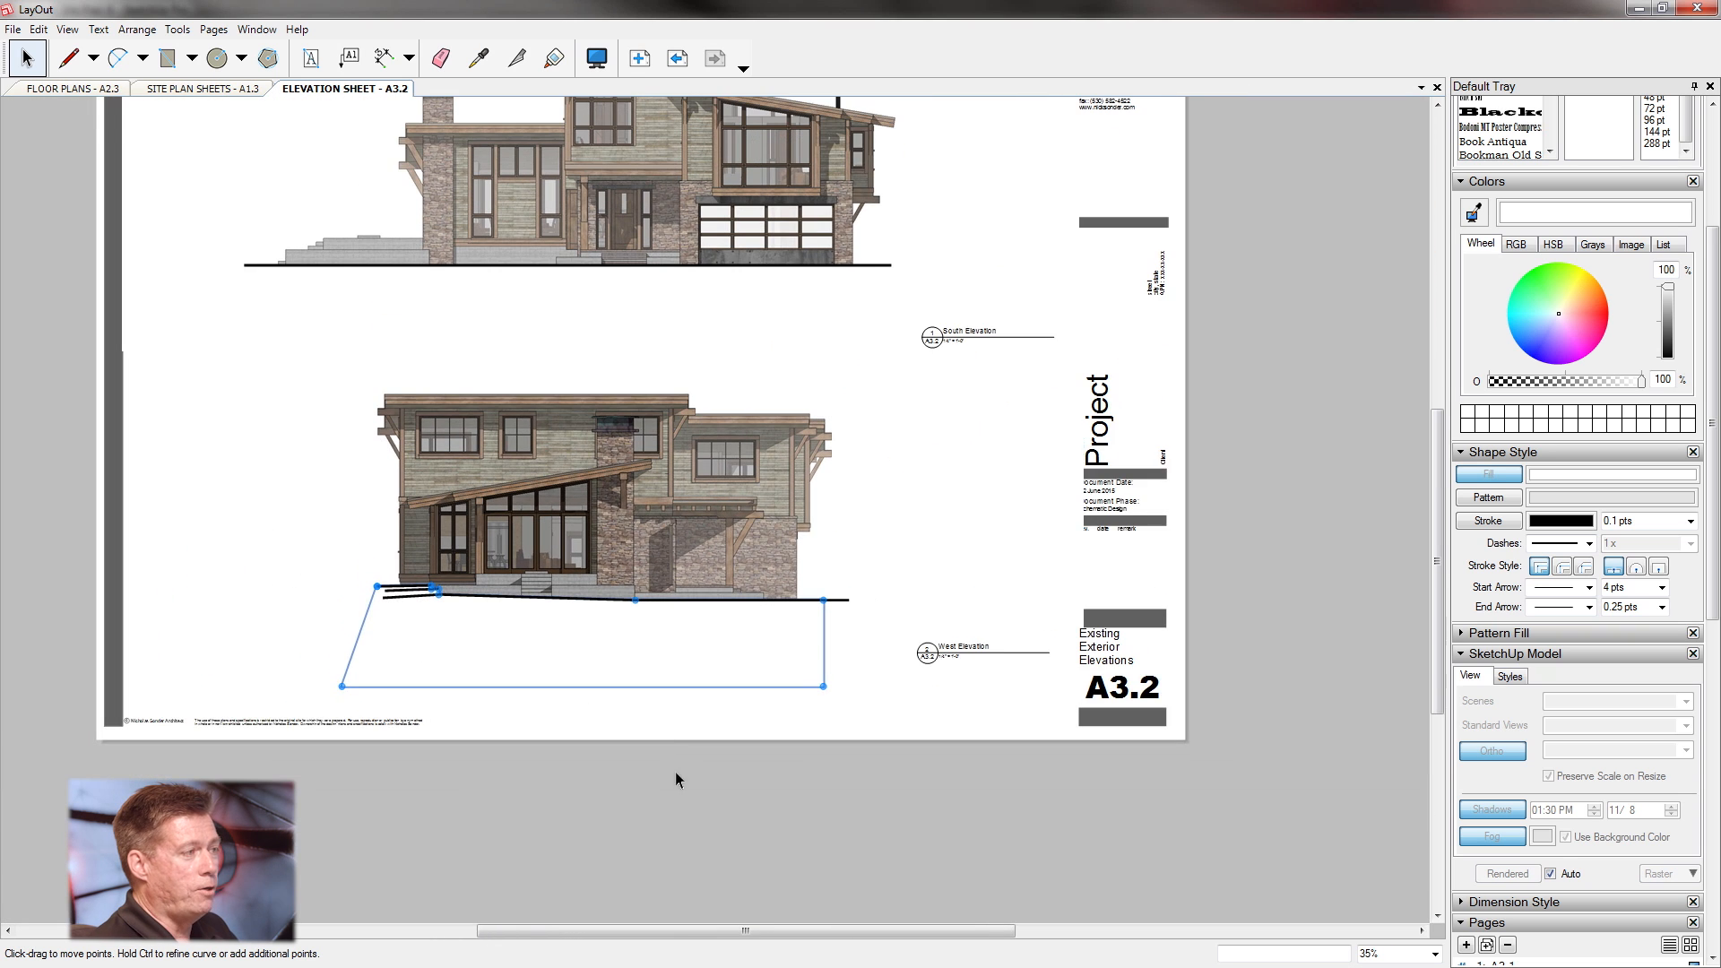
left_click(674, 778)
scroll(671, 782, "down", 2)
scroll(659, 658, "up", 2)
scroll(645, 538, "down", 1)
scroll(699, 574, "up", 1)
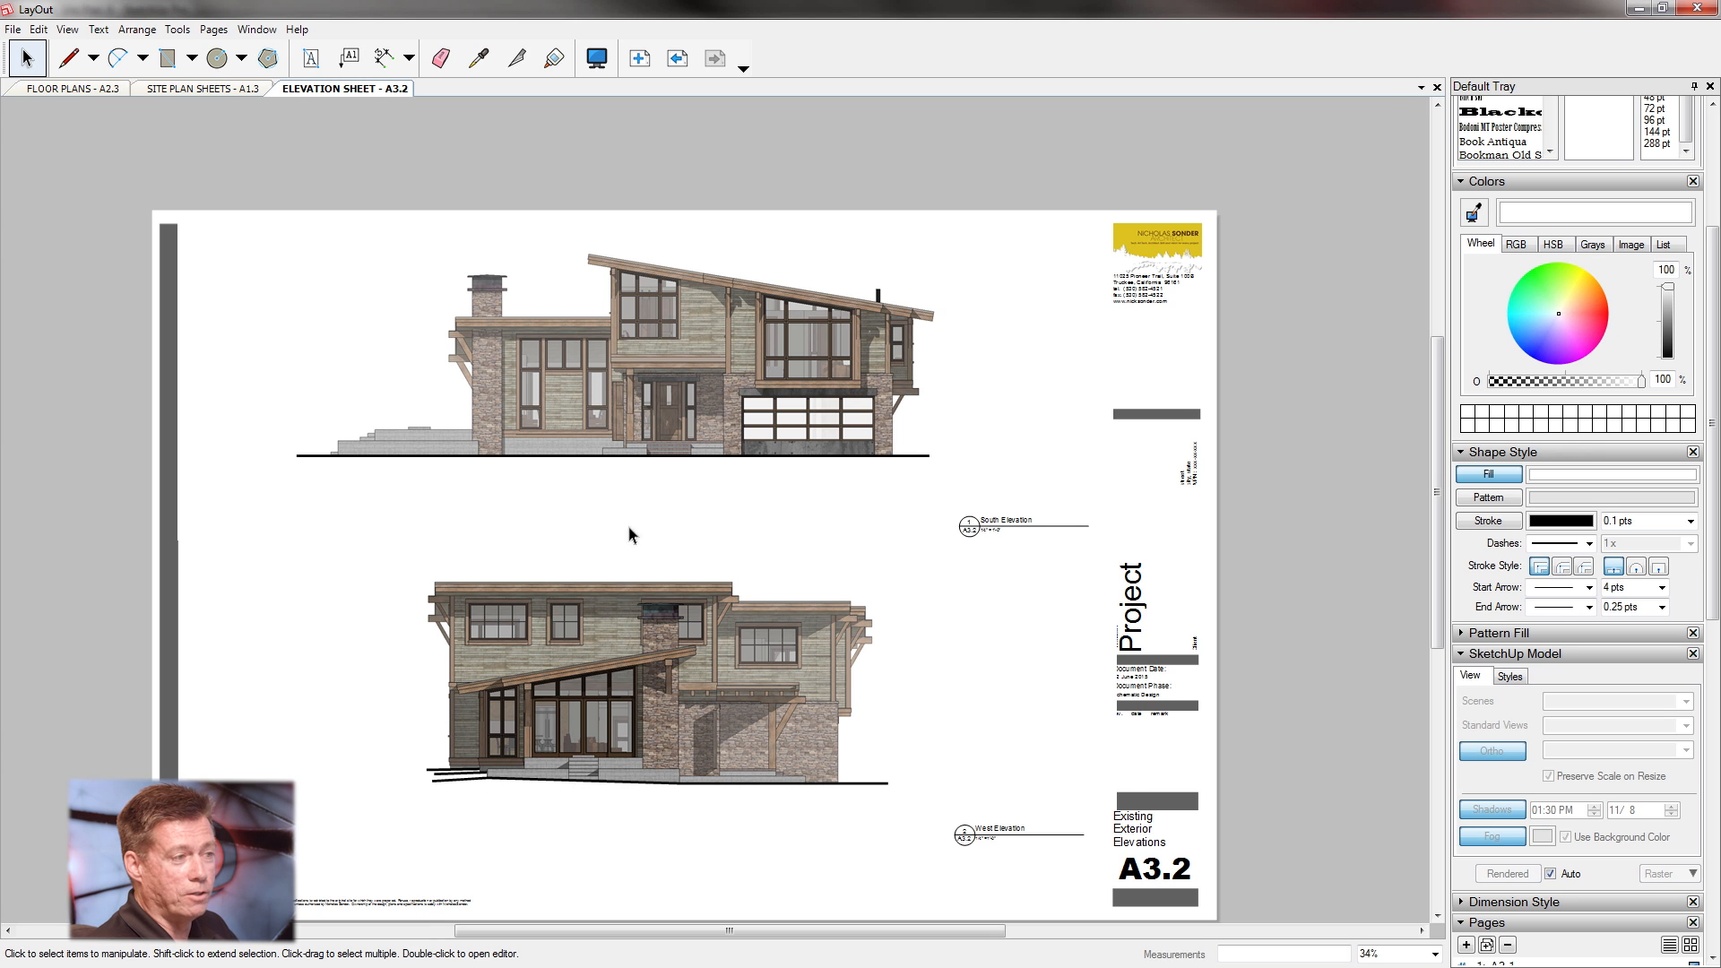
scroll(735, 469, "down", 2)
scroll(757, 520, "up", 2)
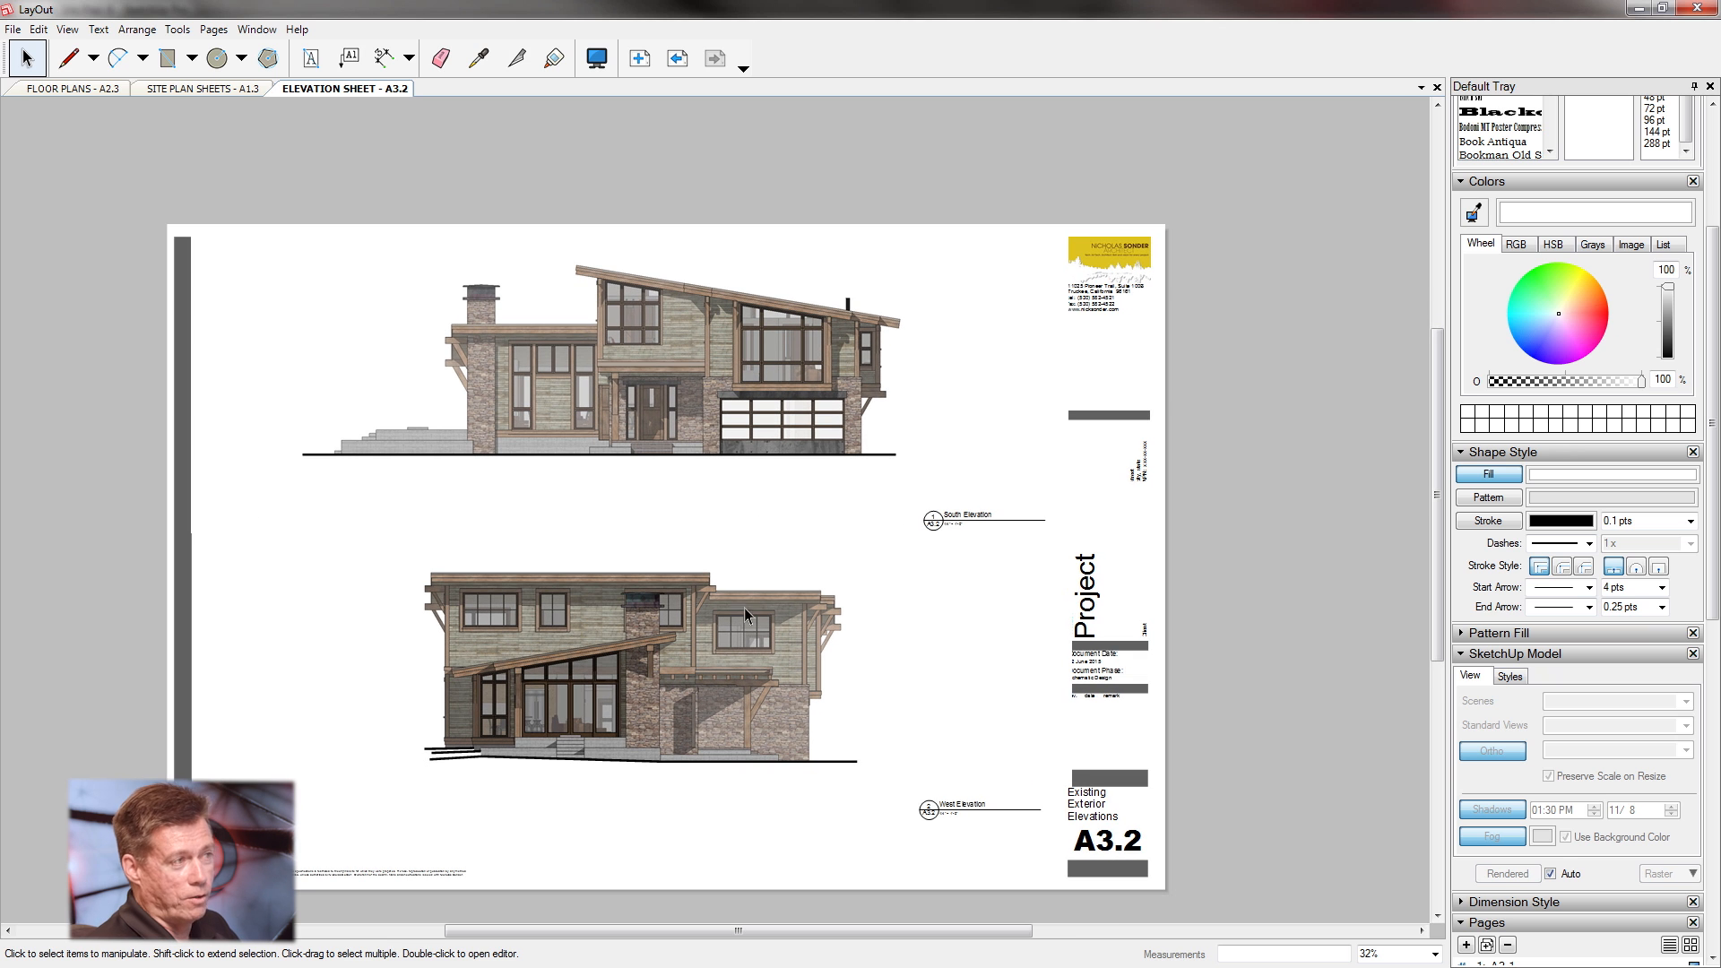